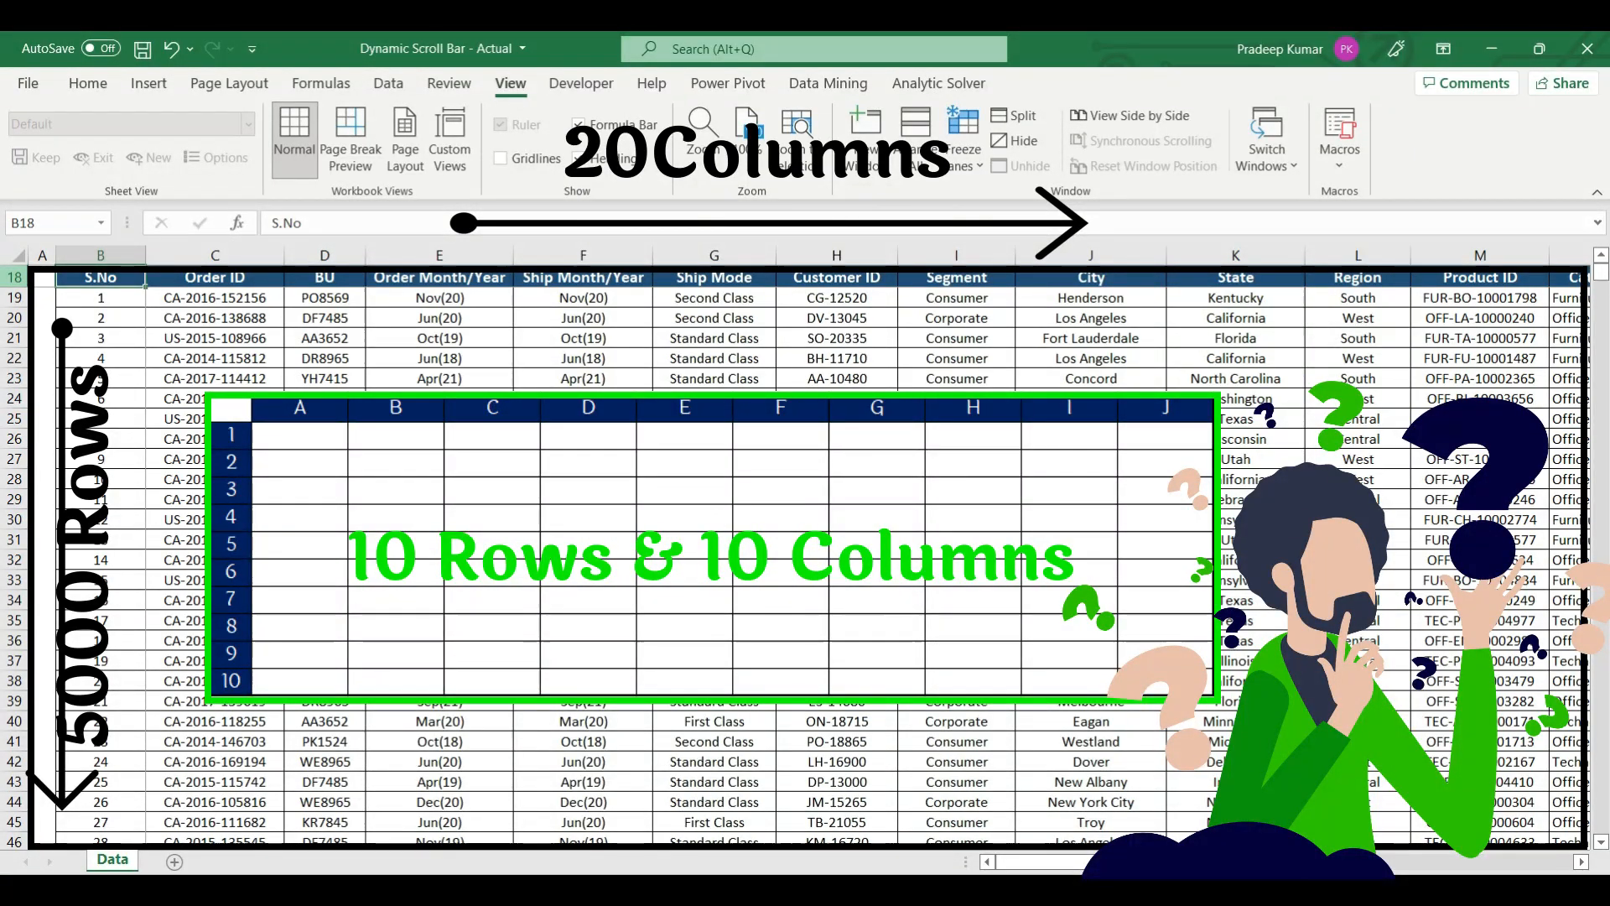
Scroll through the ten-row summary table vertically and horizontally to examine how its two scroll bars change the displayed records and columns.
left_click(9, 269)
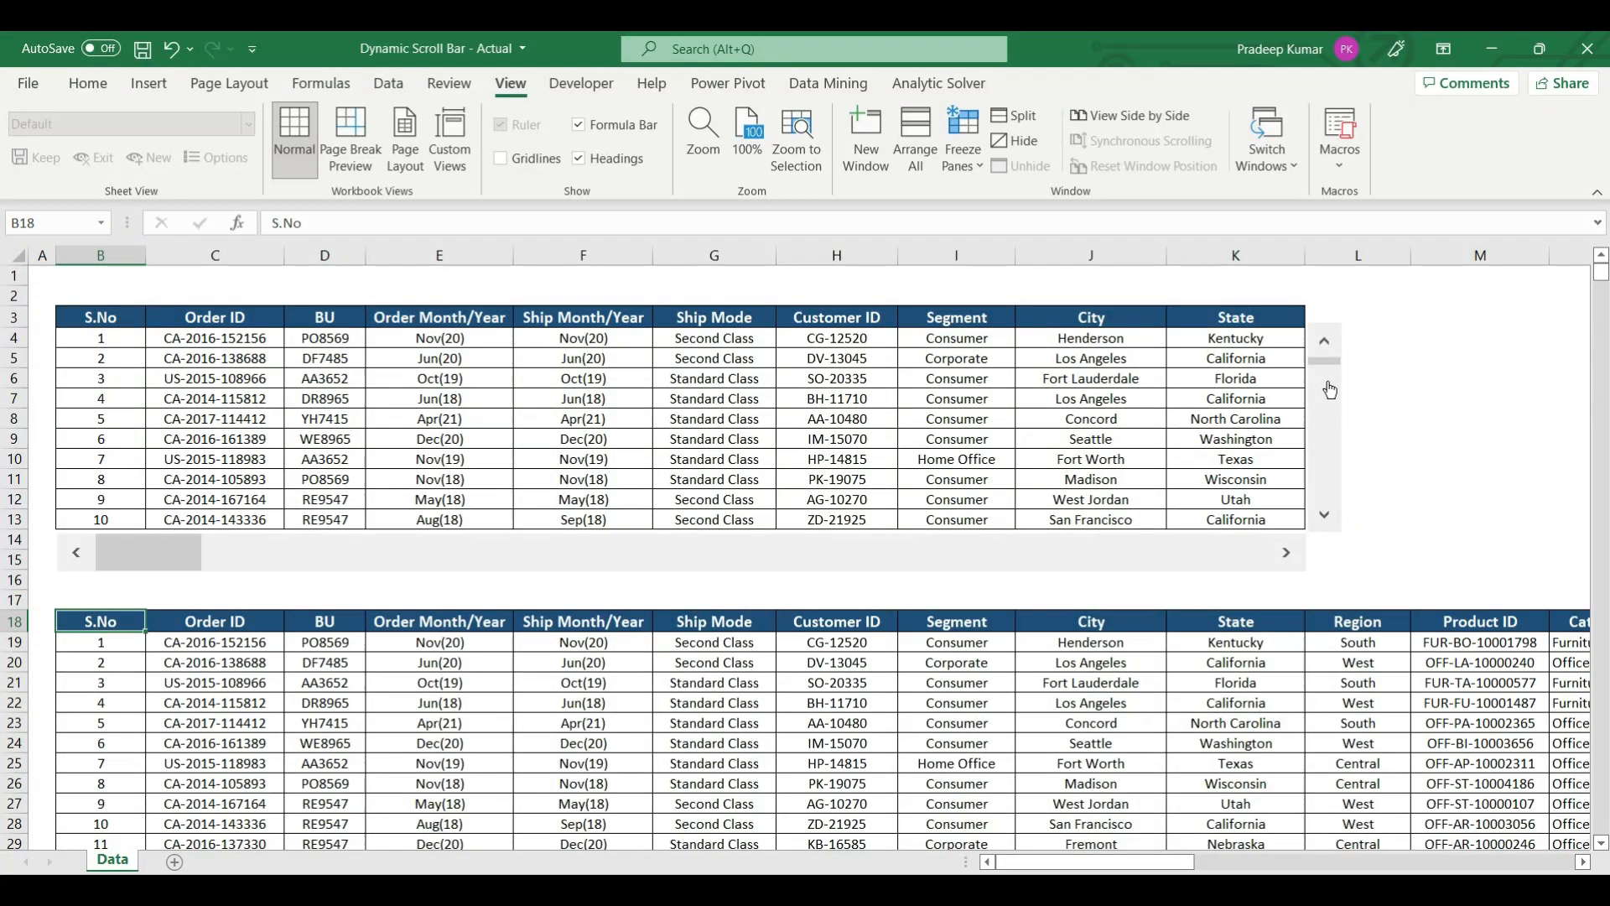
left_click_drag(1333, 373, 1327, 422)
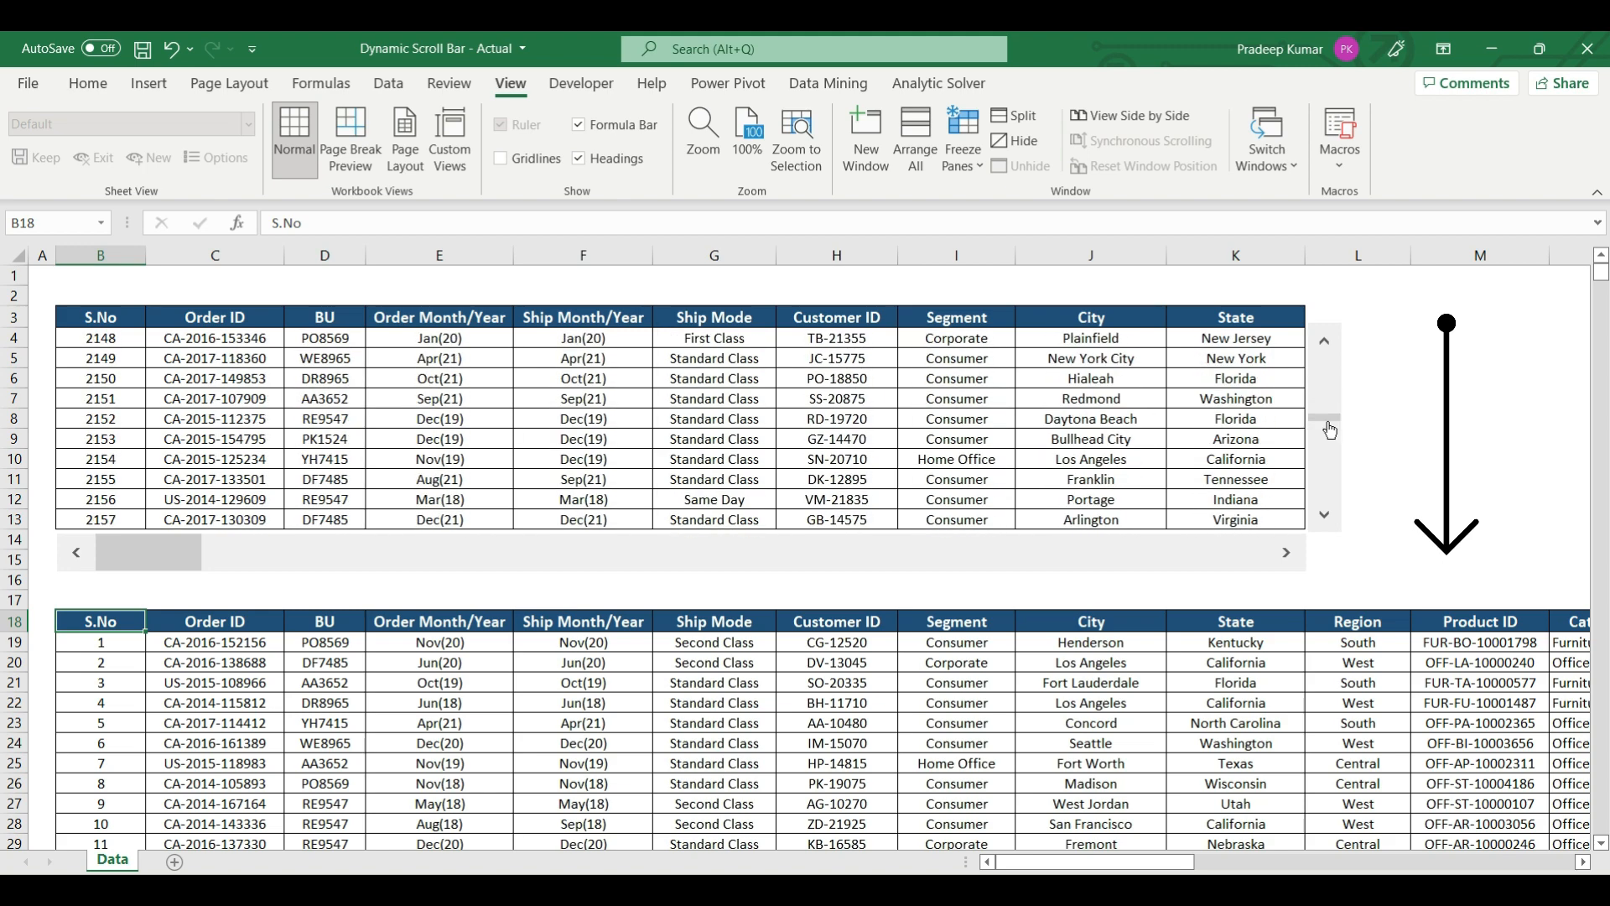
left_click(1288, 555)
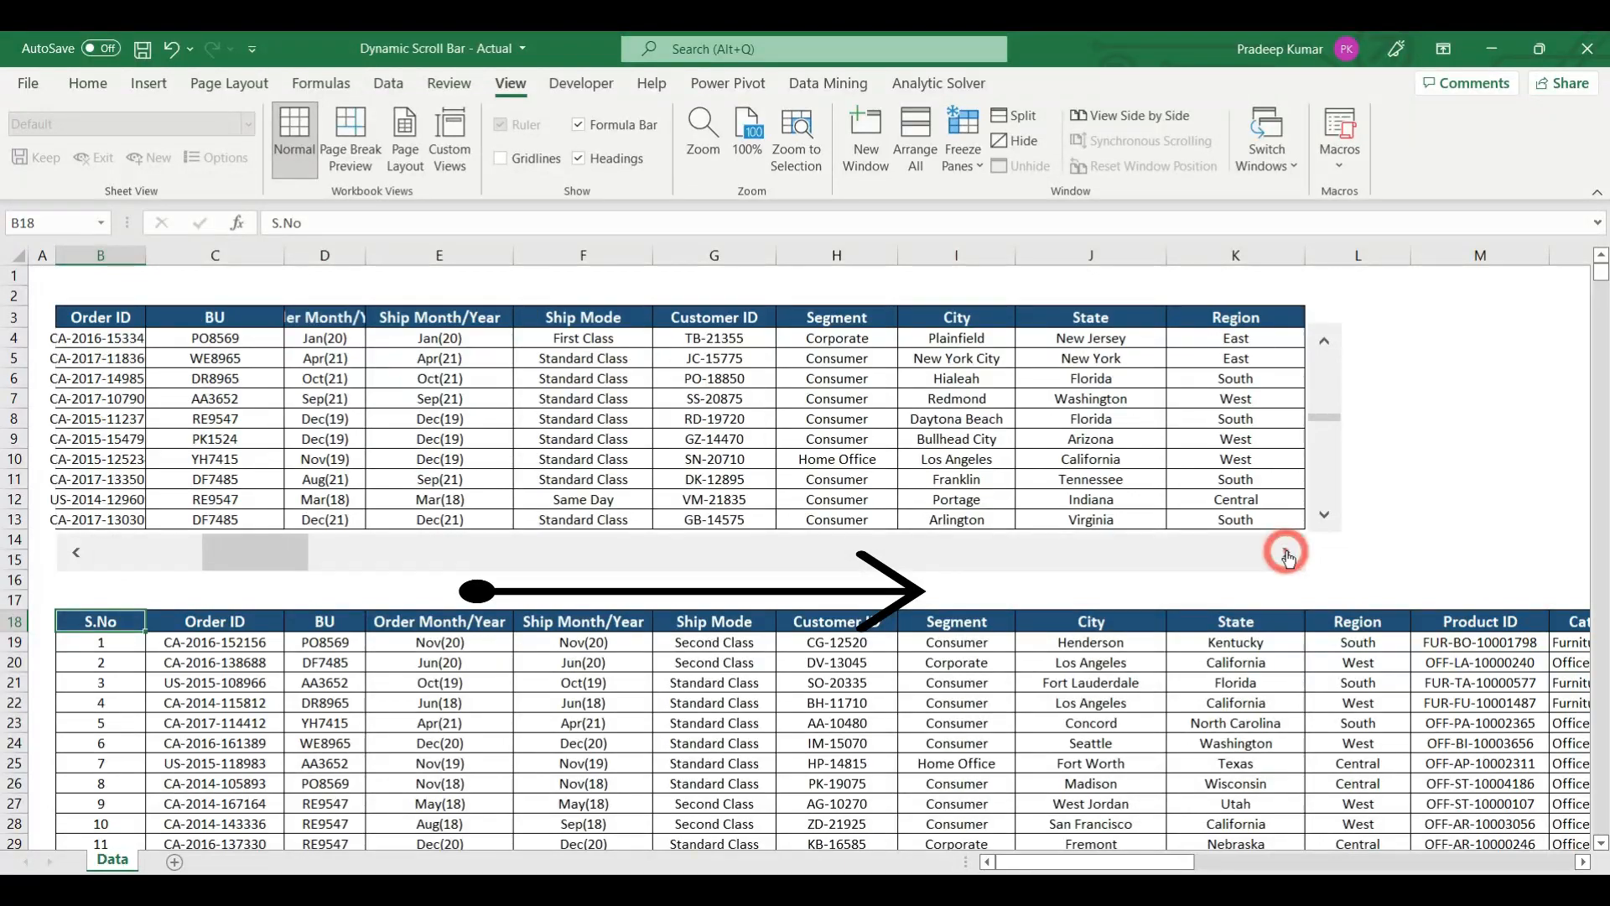
left_click(1288, 555)
left_click(1287, 555)
left_click(1287, 556)
left_click(1287, 556)
left_click(1288, 556)
left_click(1288, 556)
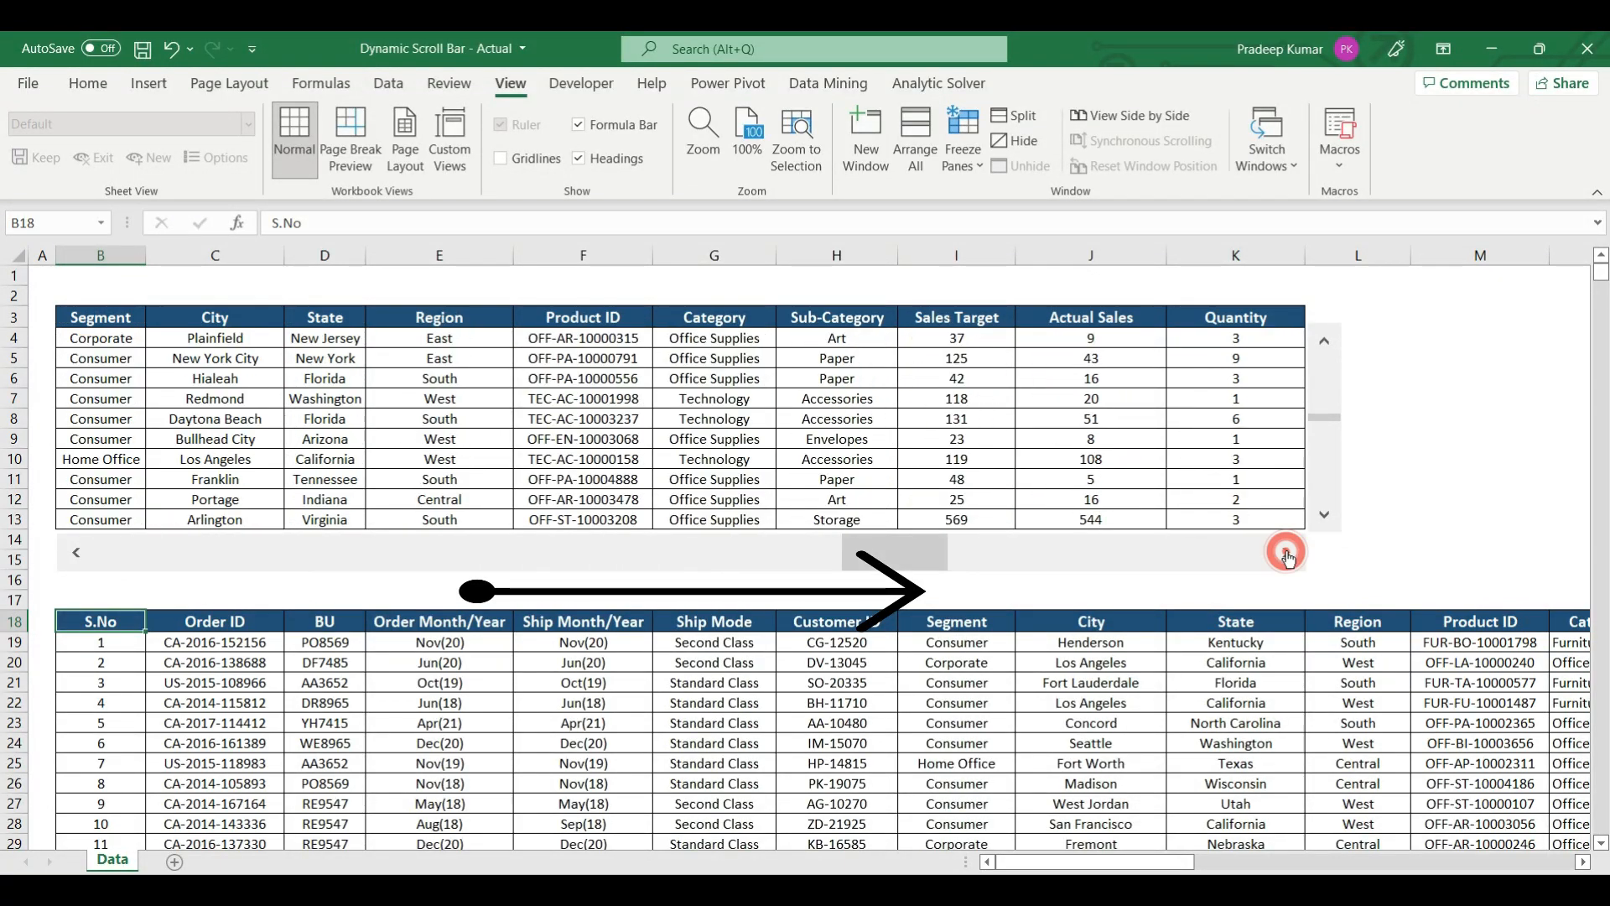
left_click(1288, 556)
left_click(1288, 555)
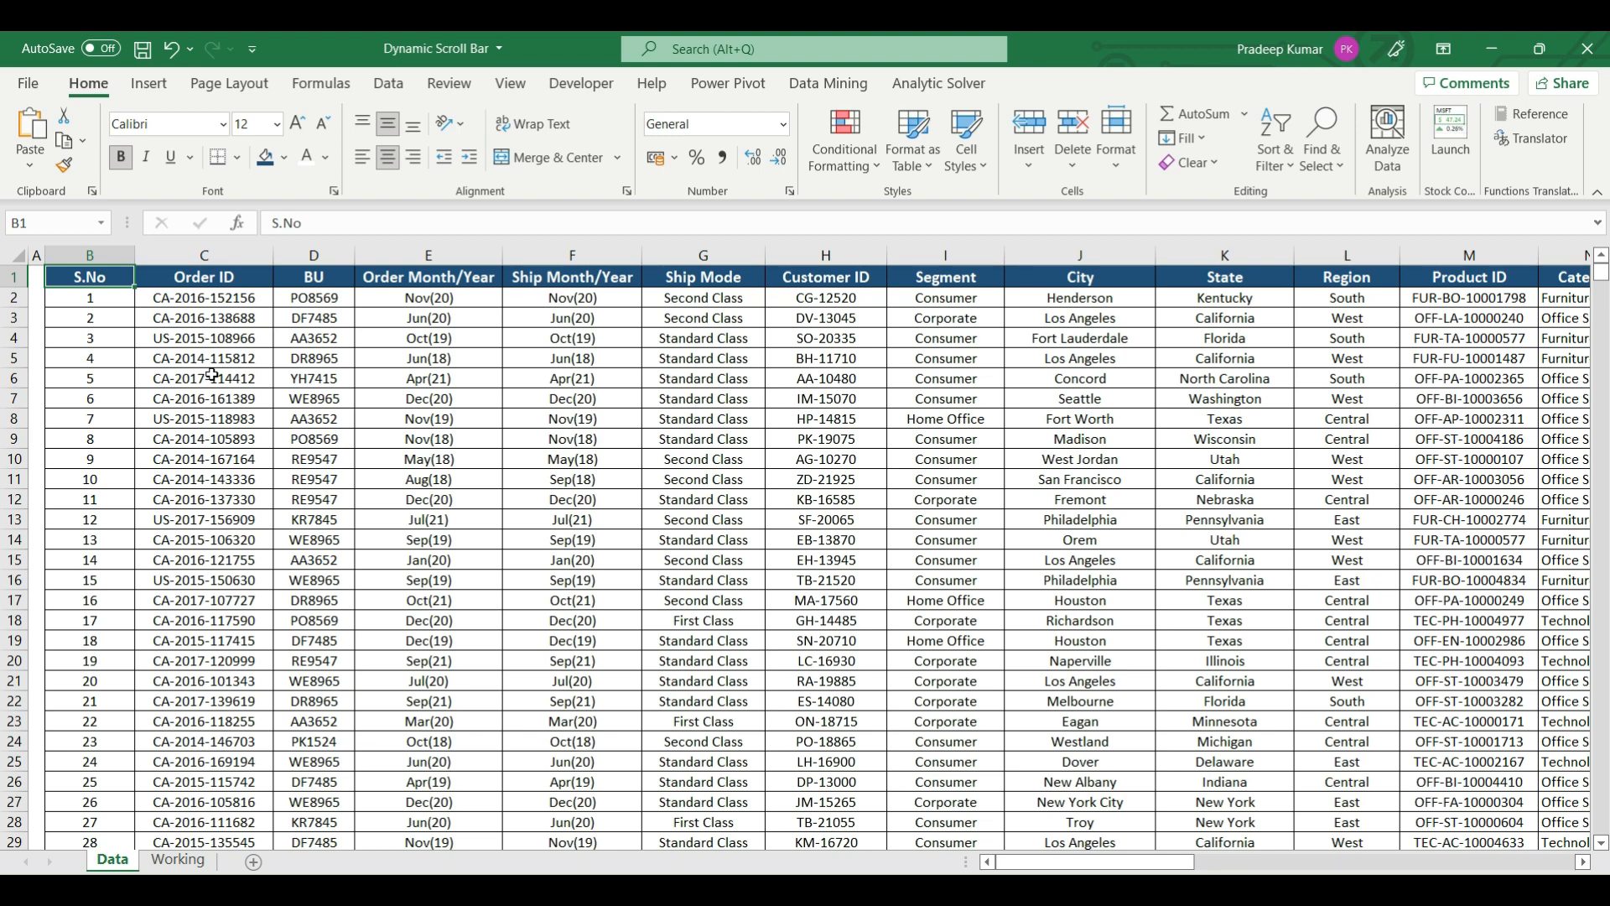
Check how far the records on the Data sheet extend down the rows and across the columns from cell B1.
key("ctrl+Down")
key("ctrl+Up")
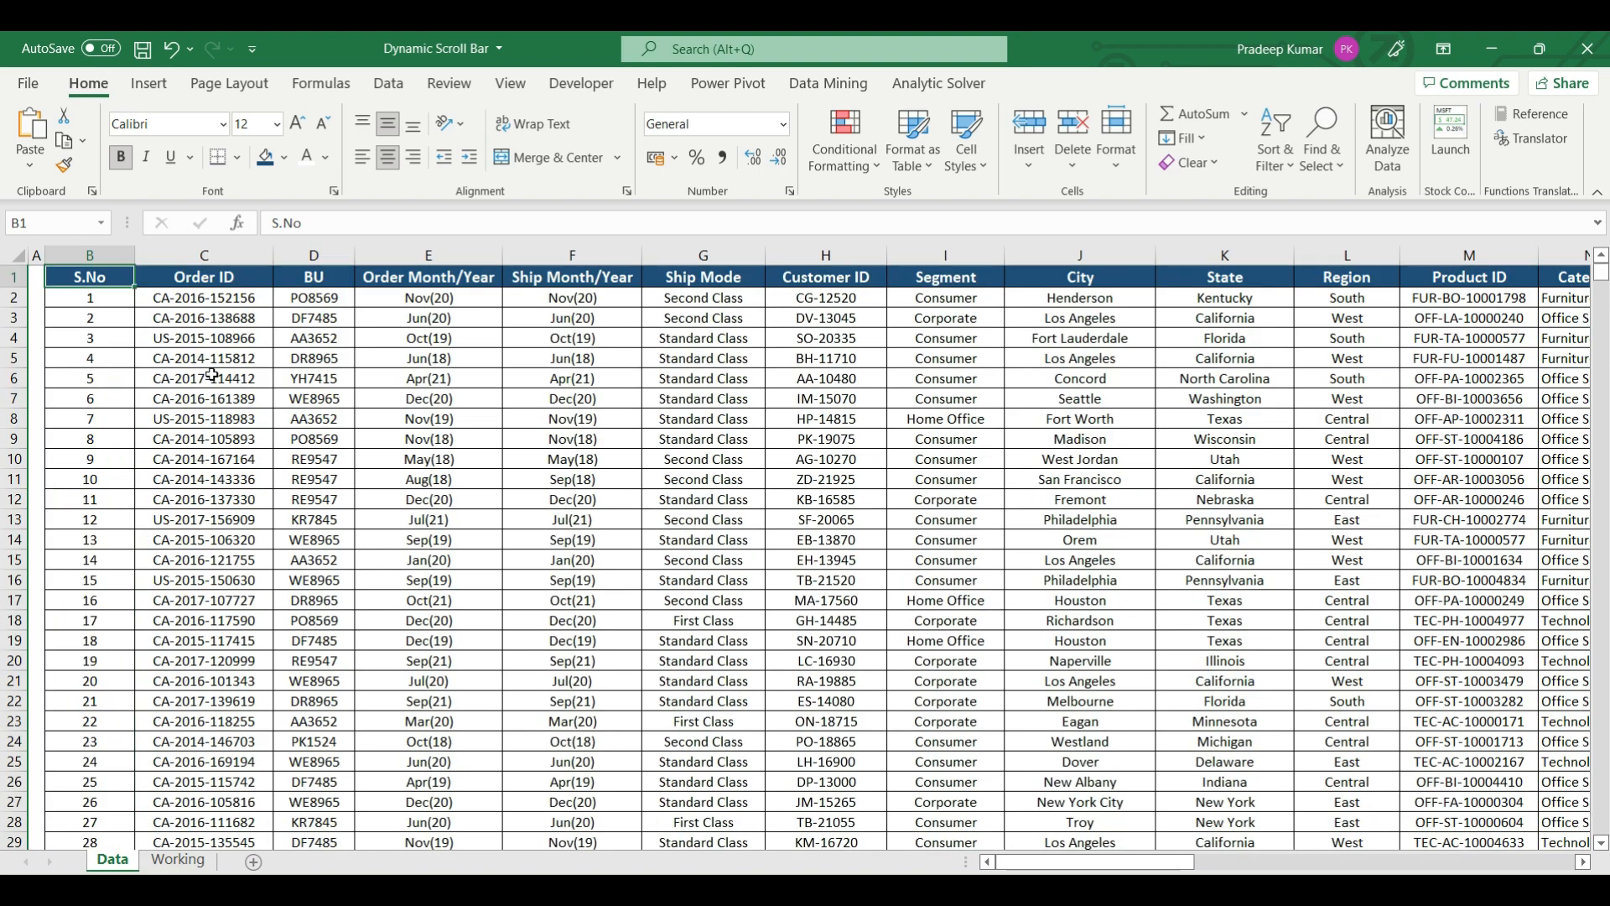
key("ctrl+shift+Right")
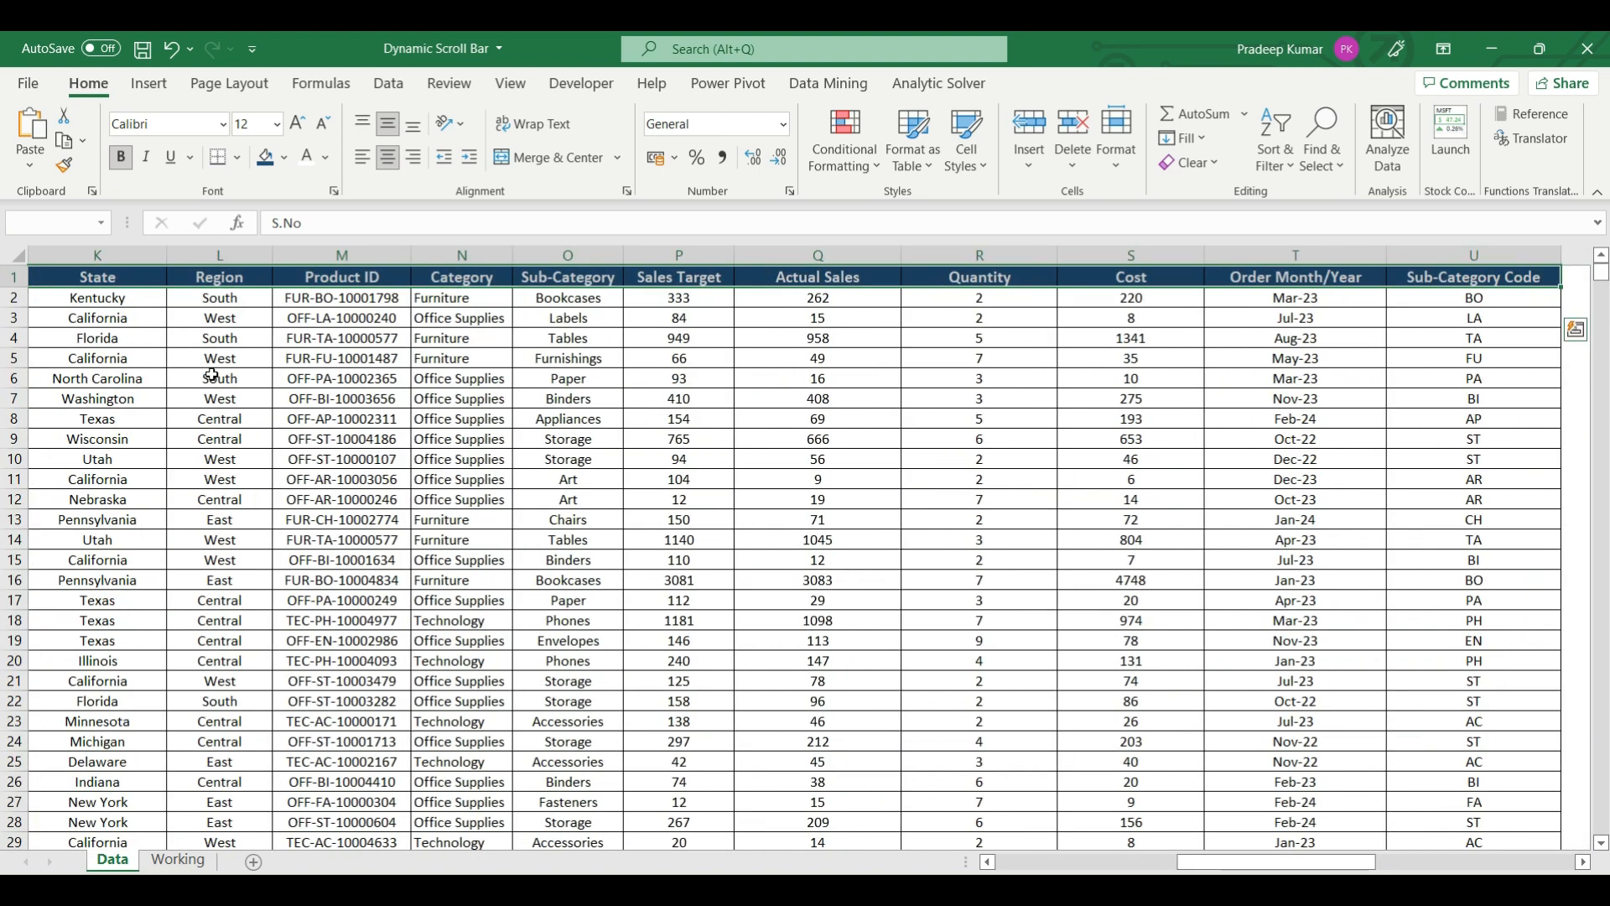
key("ctrl+shift+Left")
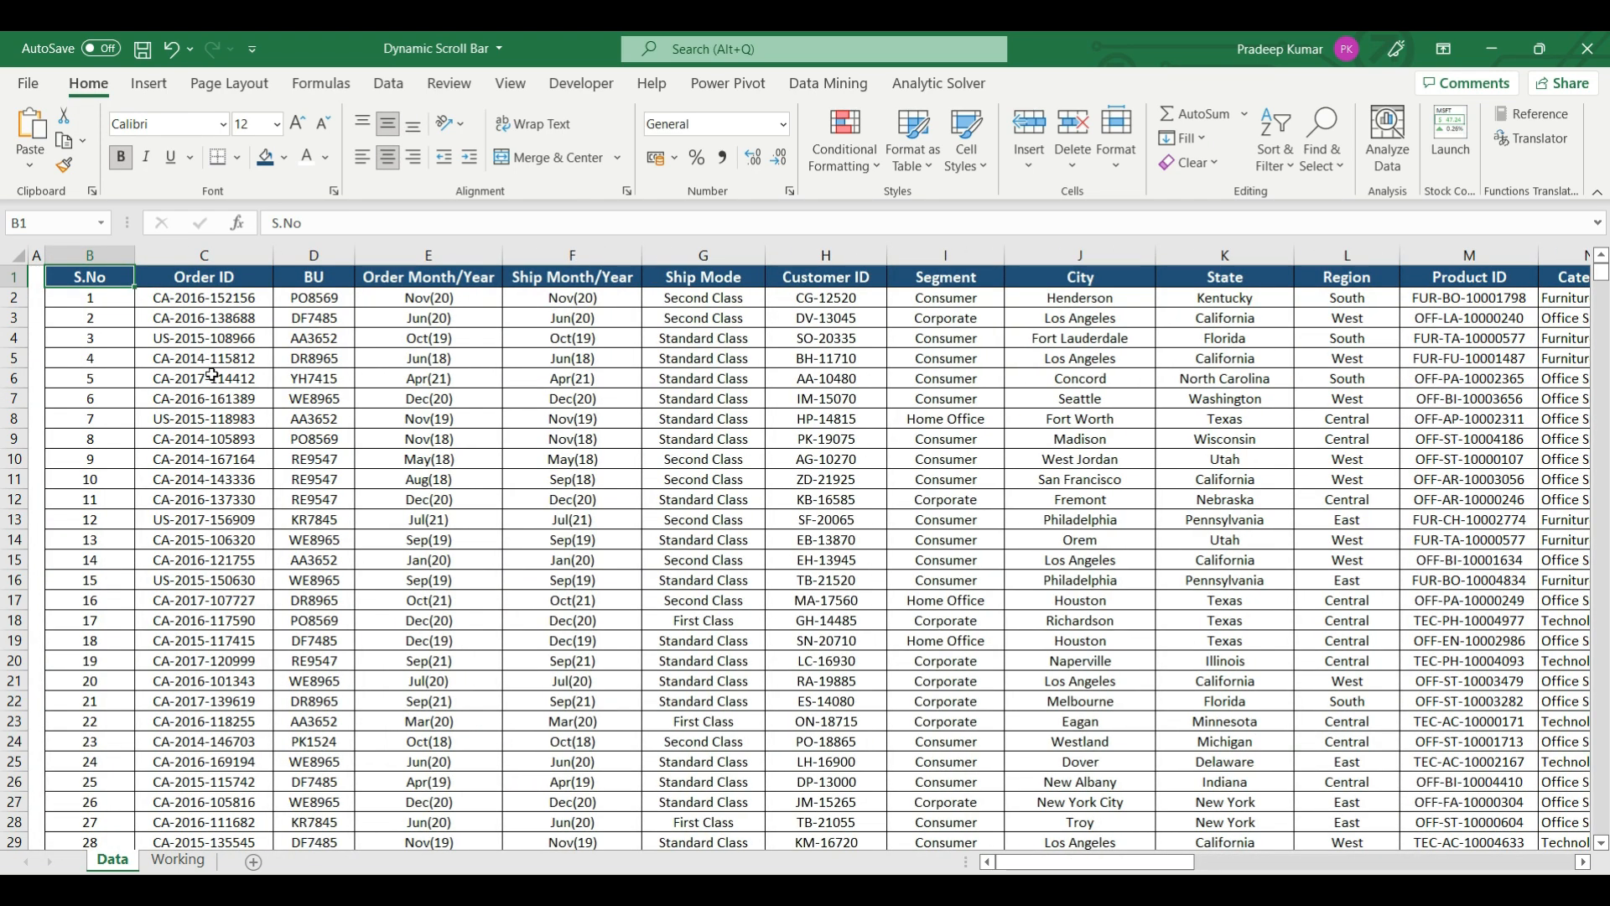
Open the Working sheet and look through the Code list in column B to its last entry.
left_click(183, 861)
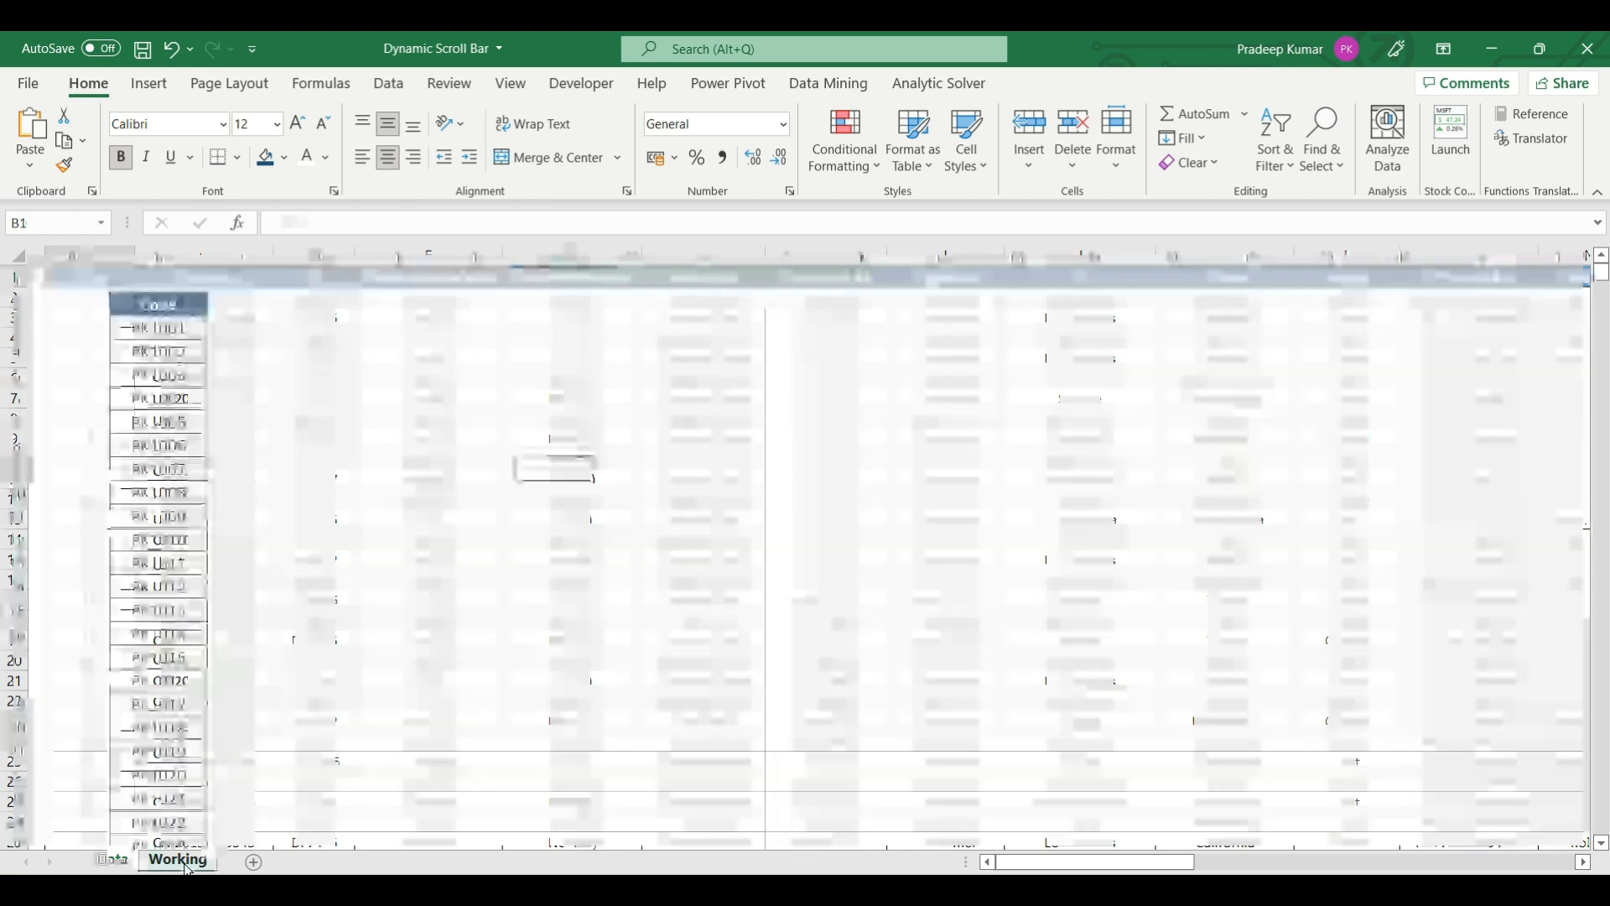
left_click_drag(178, 316, 175, 705)
scroll(174, 702, "down", 13)
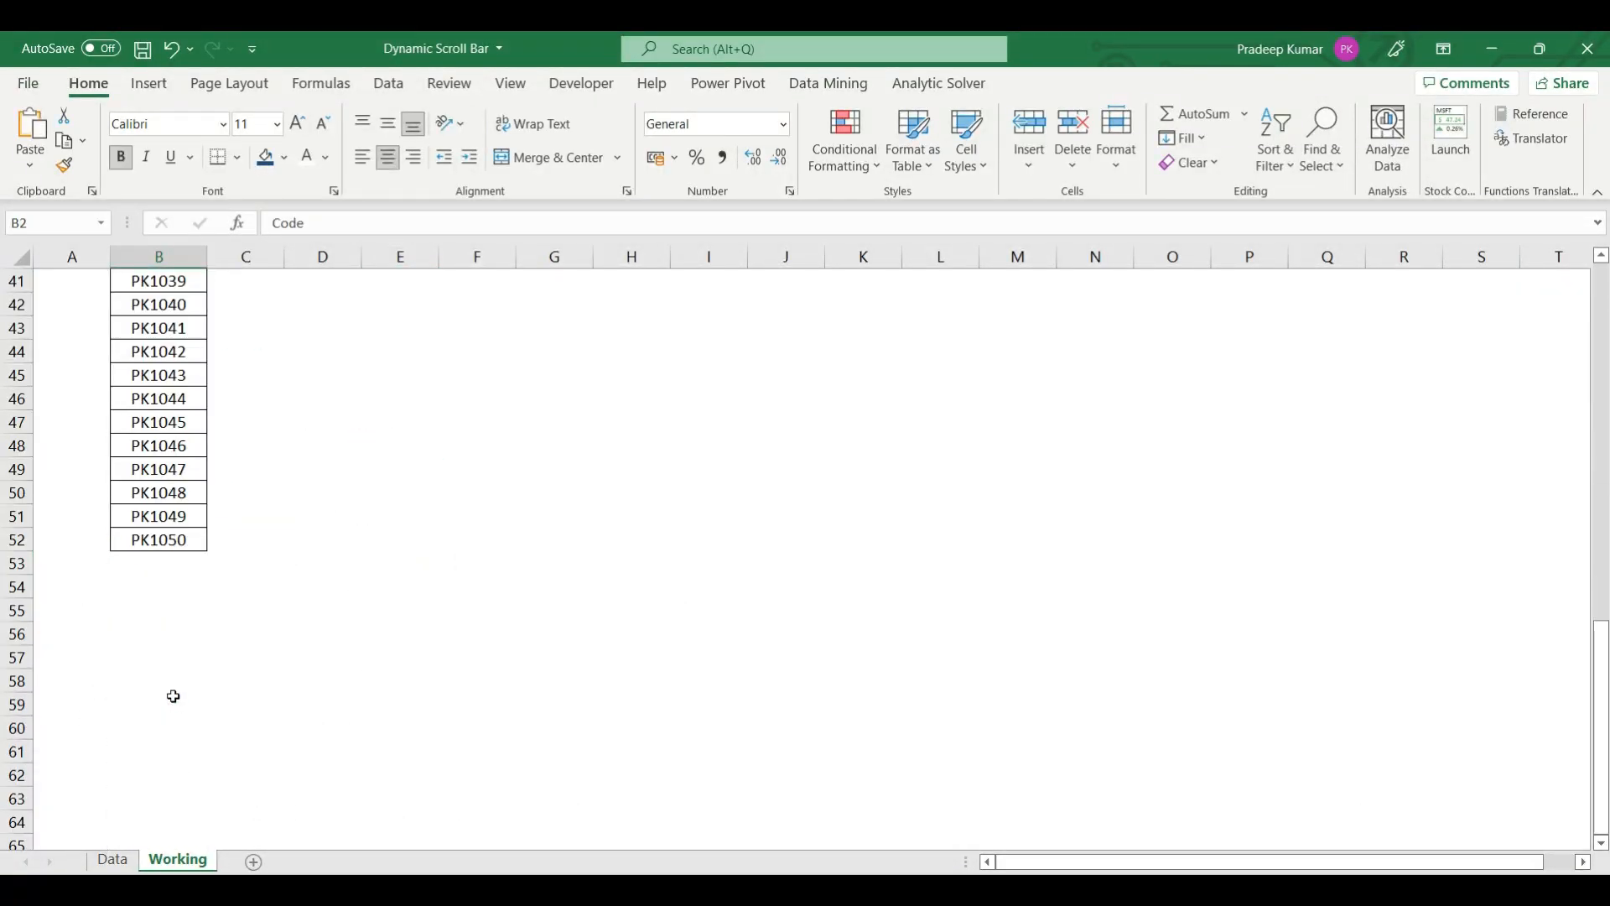
scroll(275, 562, "up", 13)
left_click(403, 399)
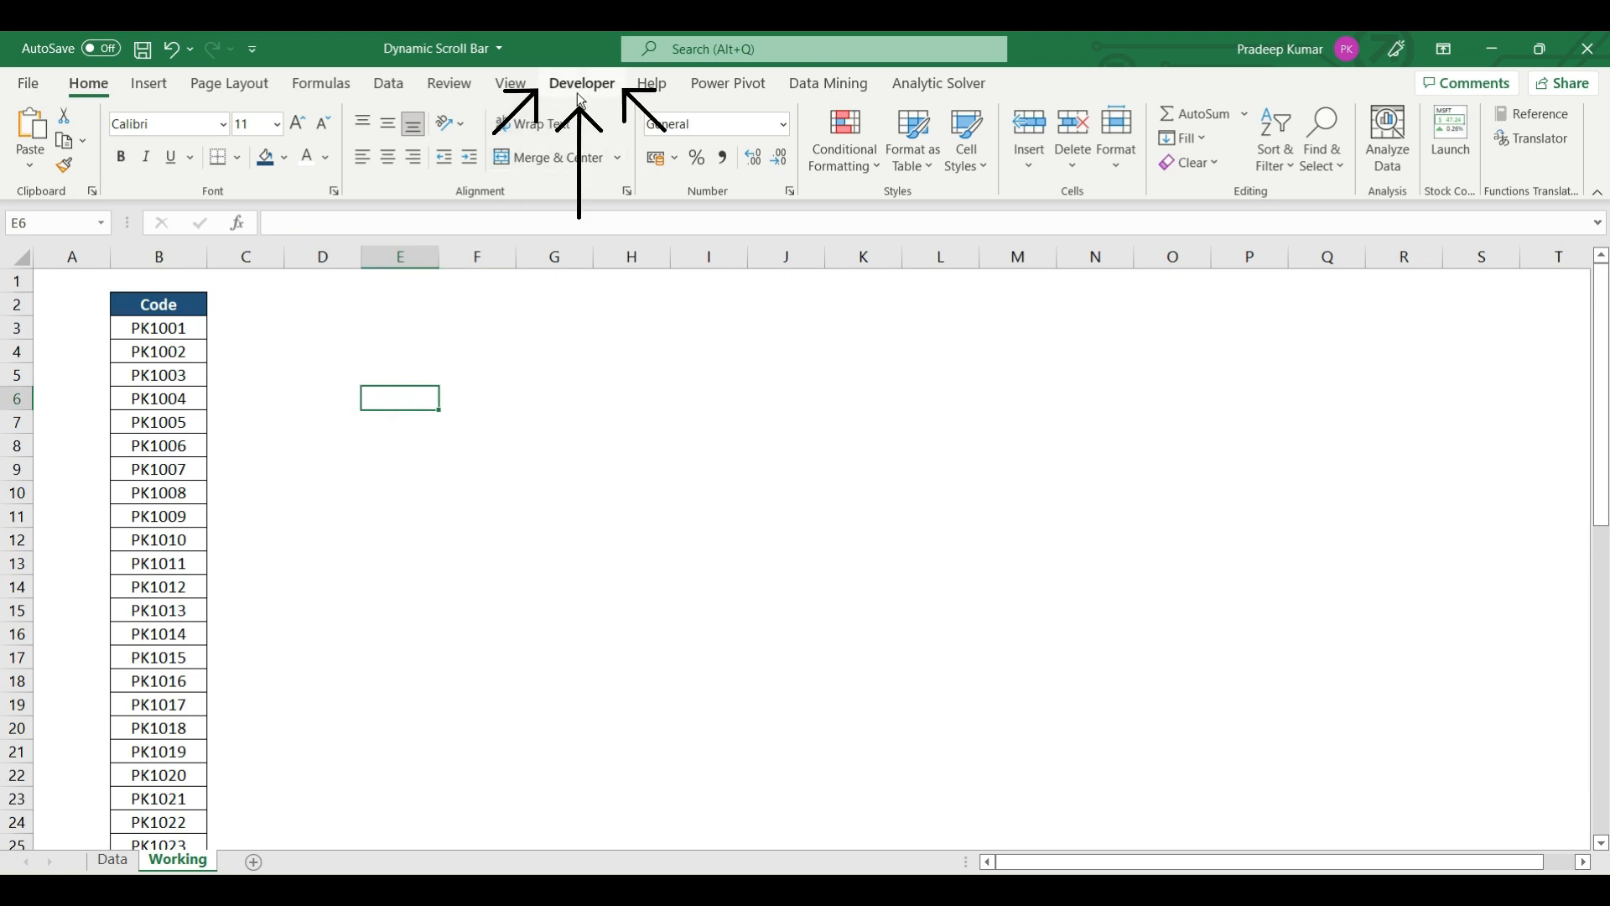
Make sure the Developer tab is enabled among the main tabs in the ribbon customization options.
left_click(29, 83)
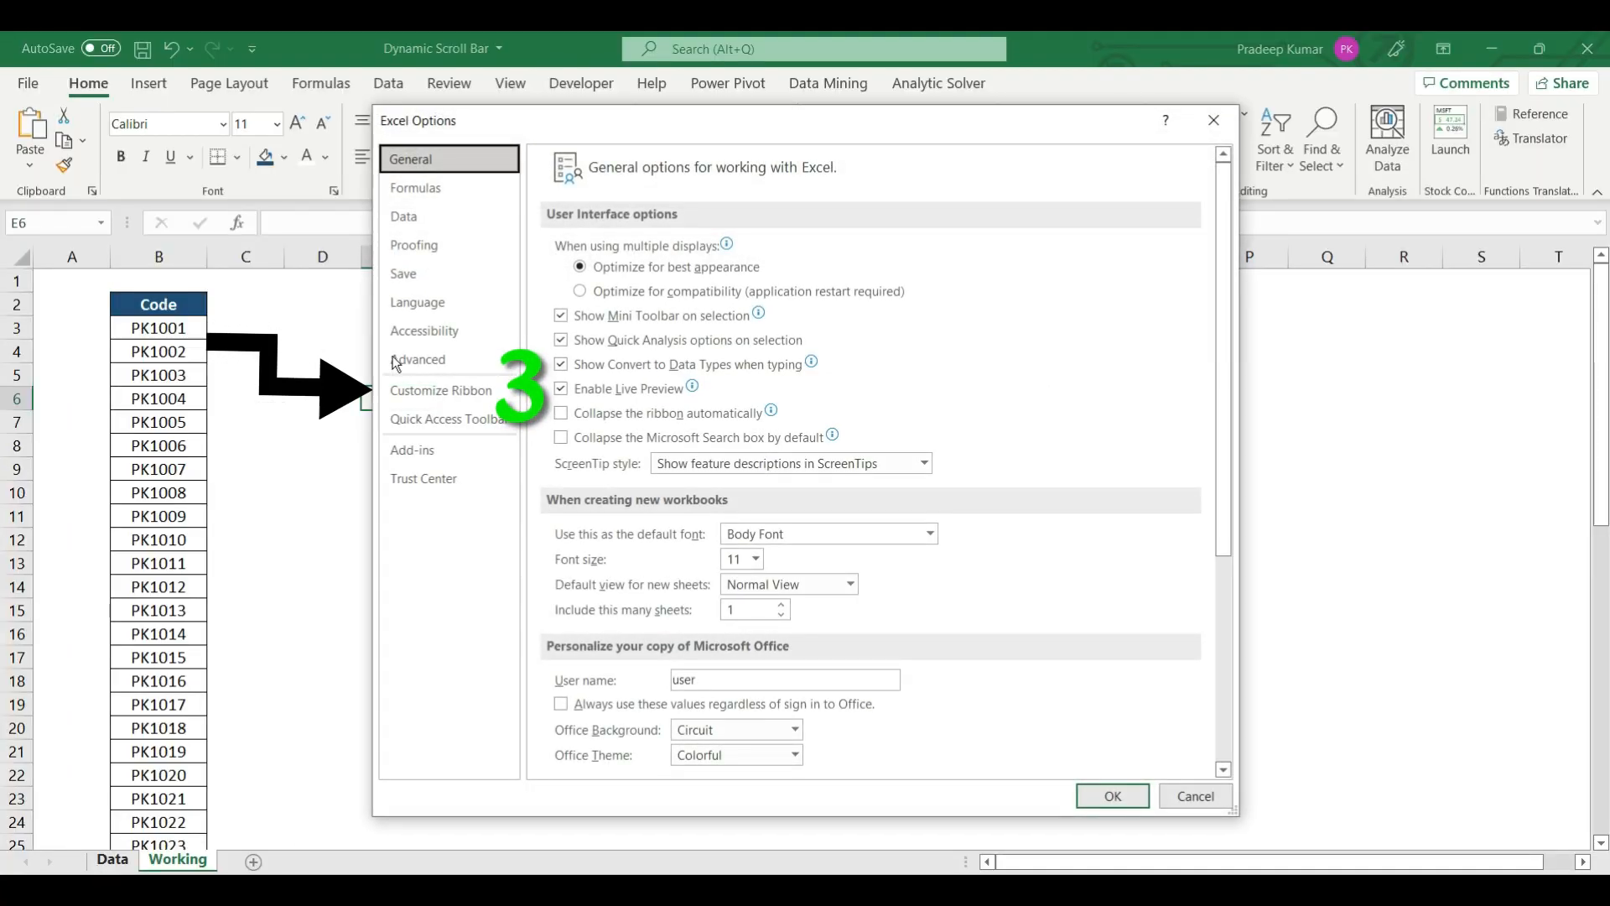
left_click(437, 392)
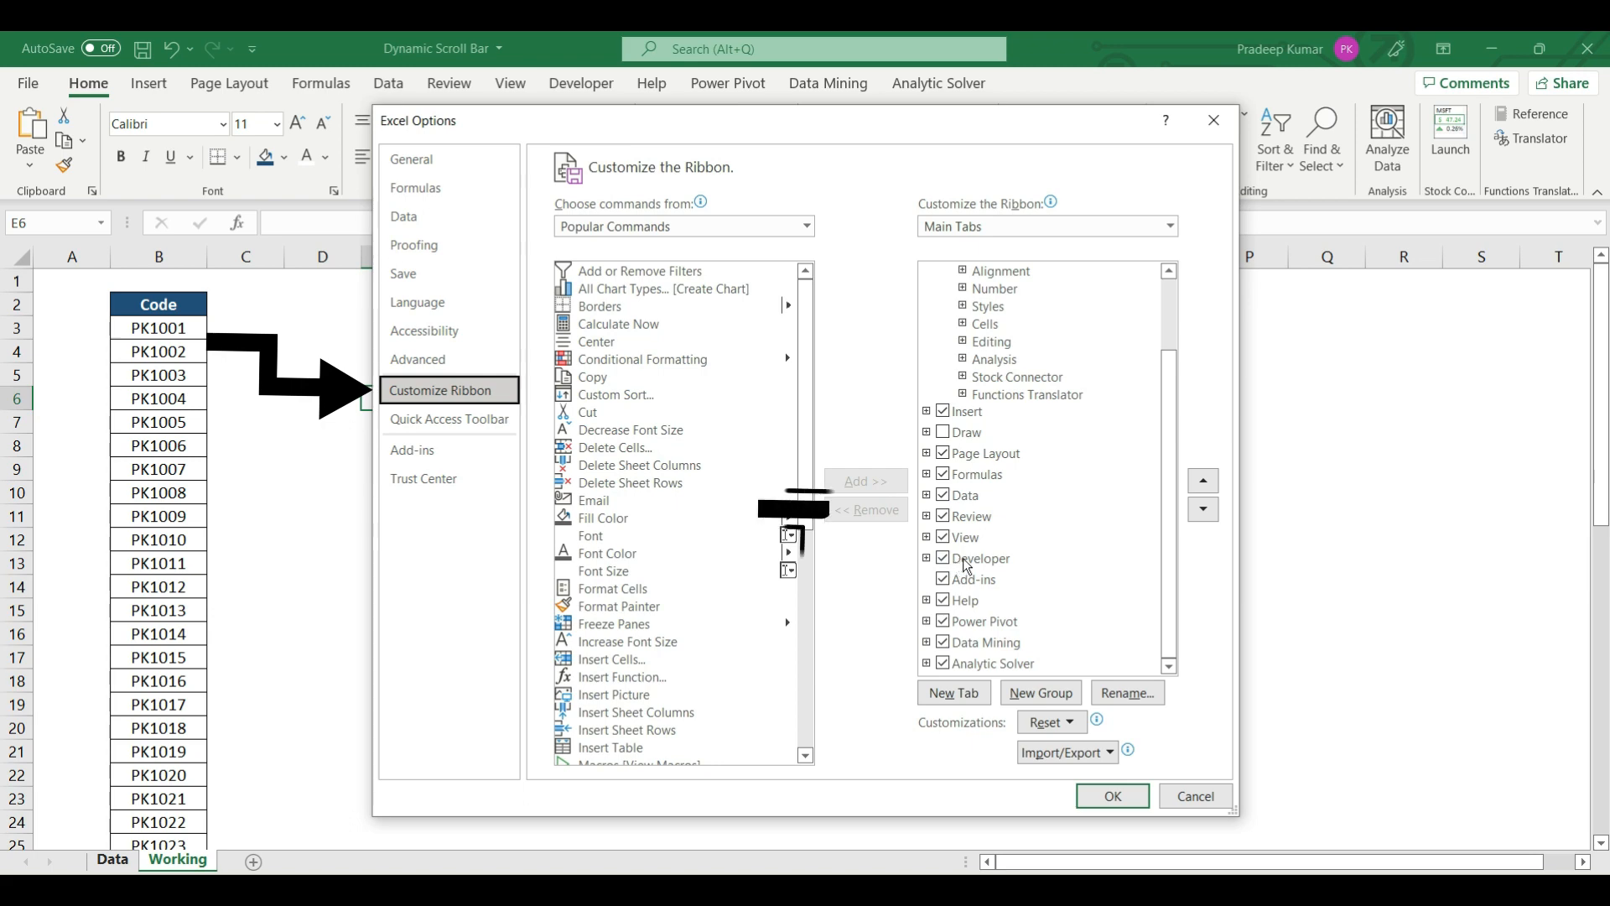
left_click(950, 559)
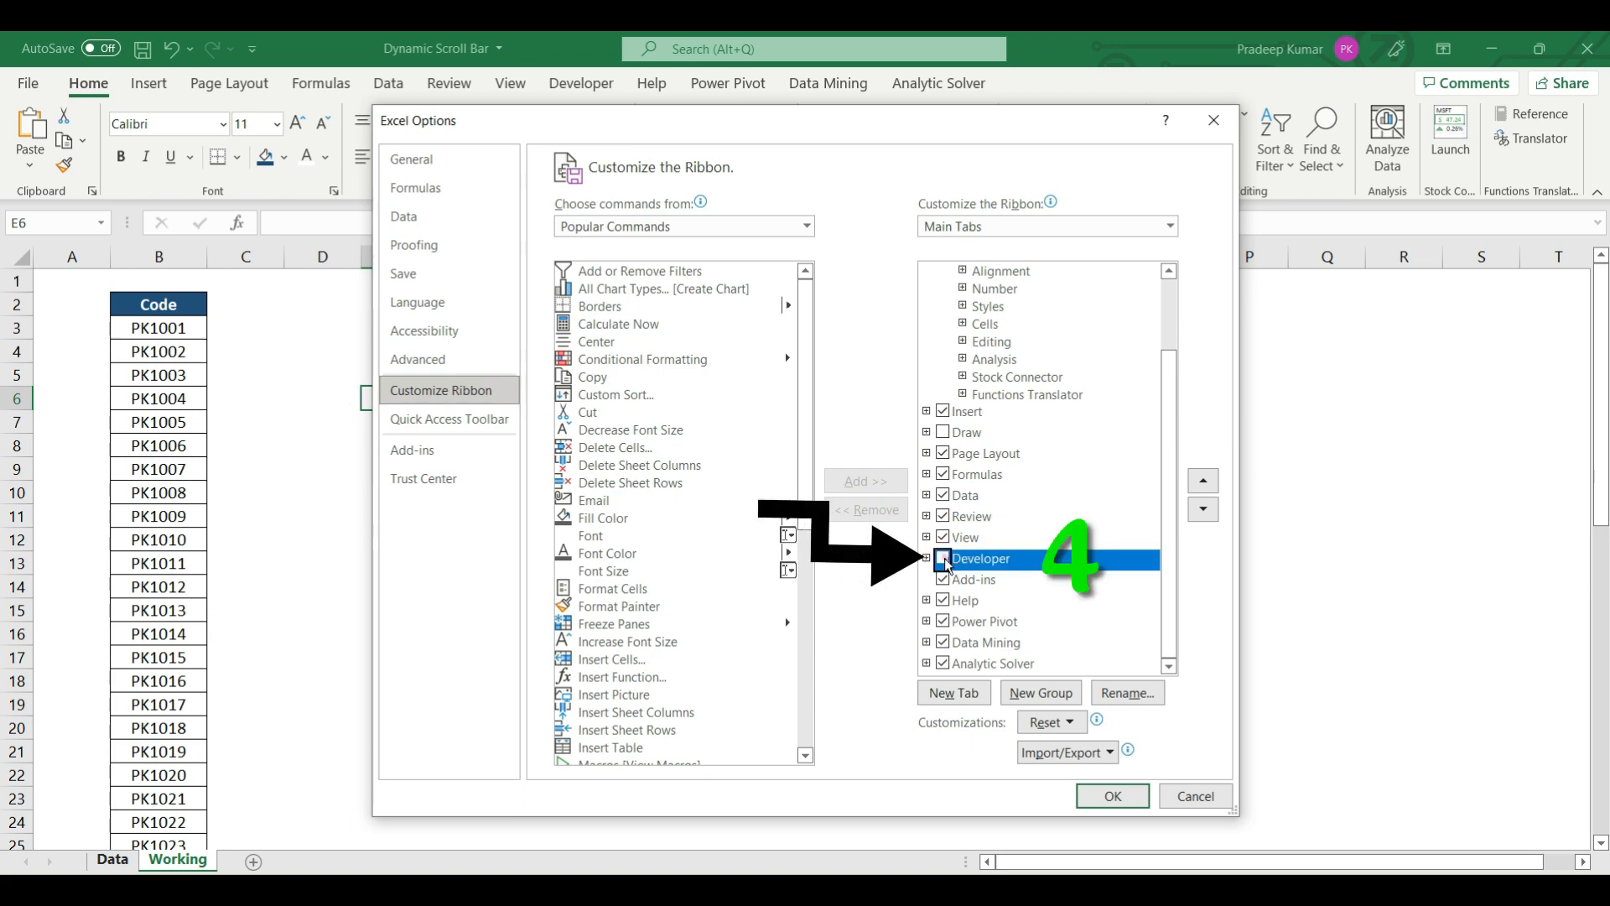
left_click(943, 559)
left_click(1137, 797)
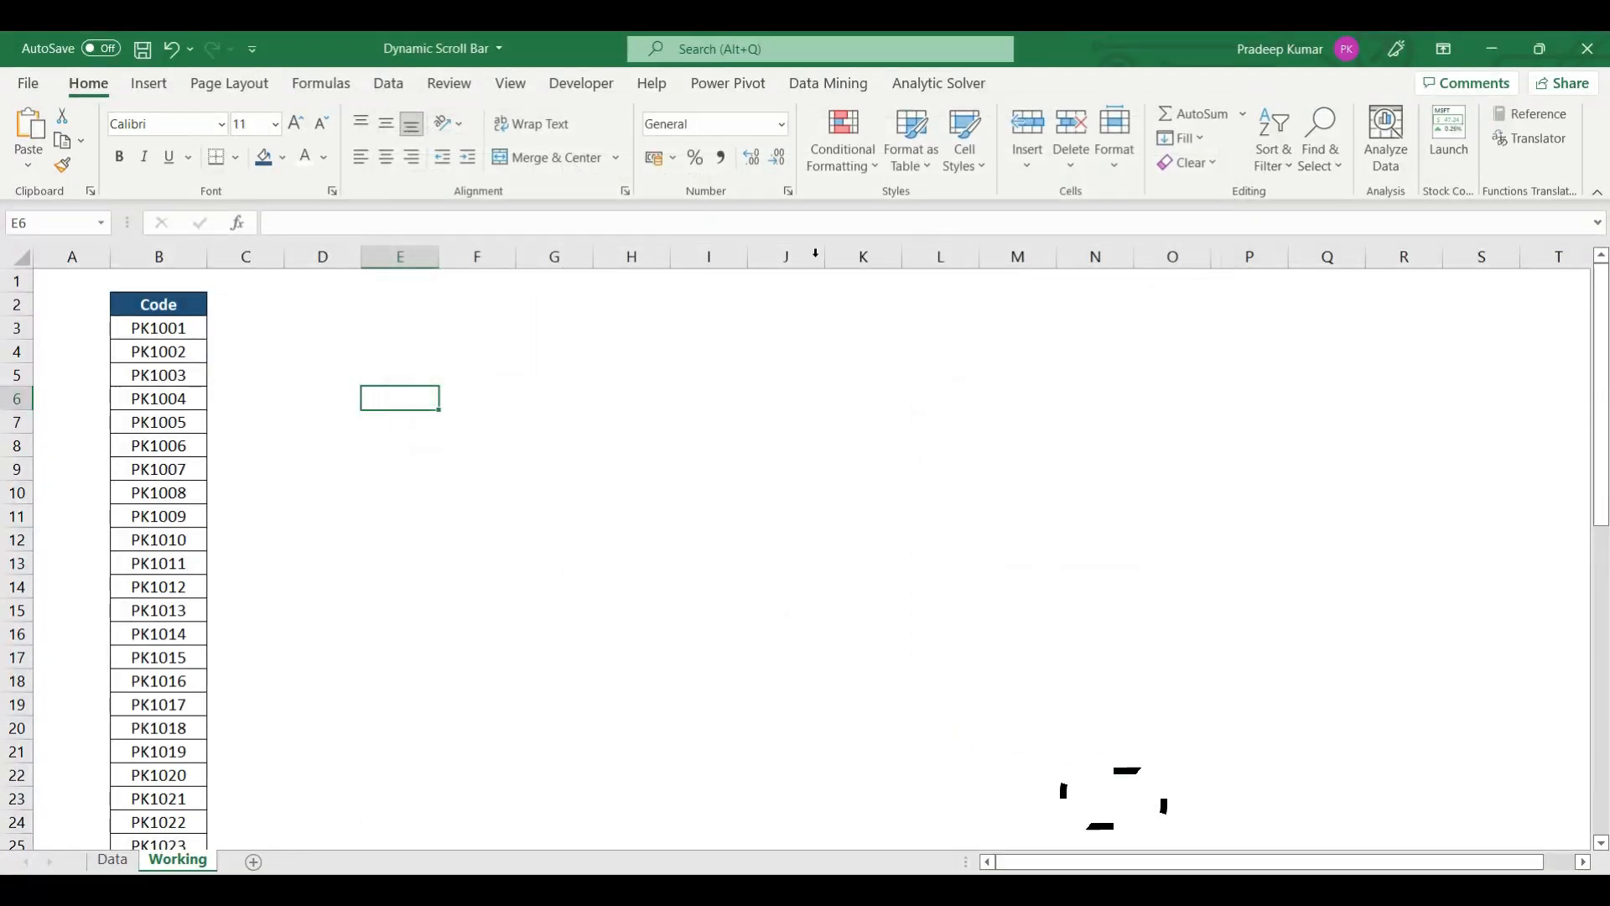
Insert a vertical Scroll Bar form control in column D beside the Code list, spanning about rows 3 to 14.
left_click(589, 93)
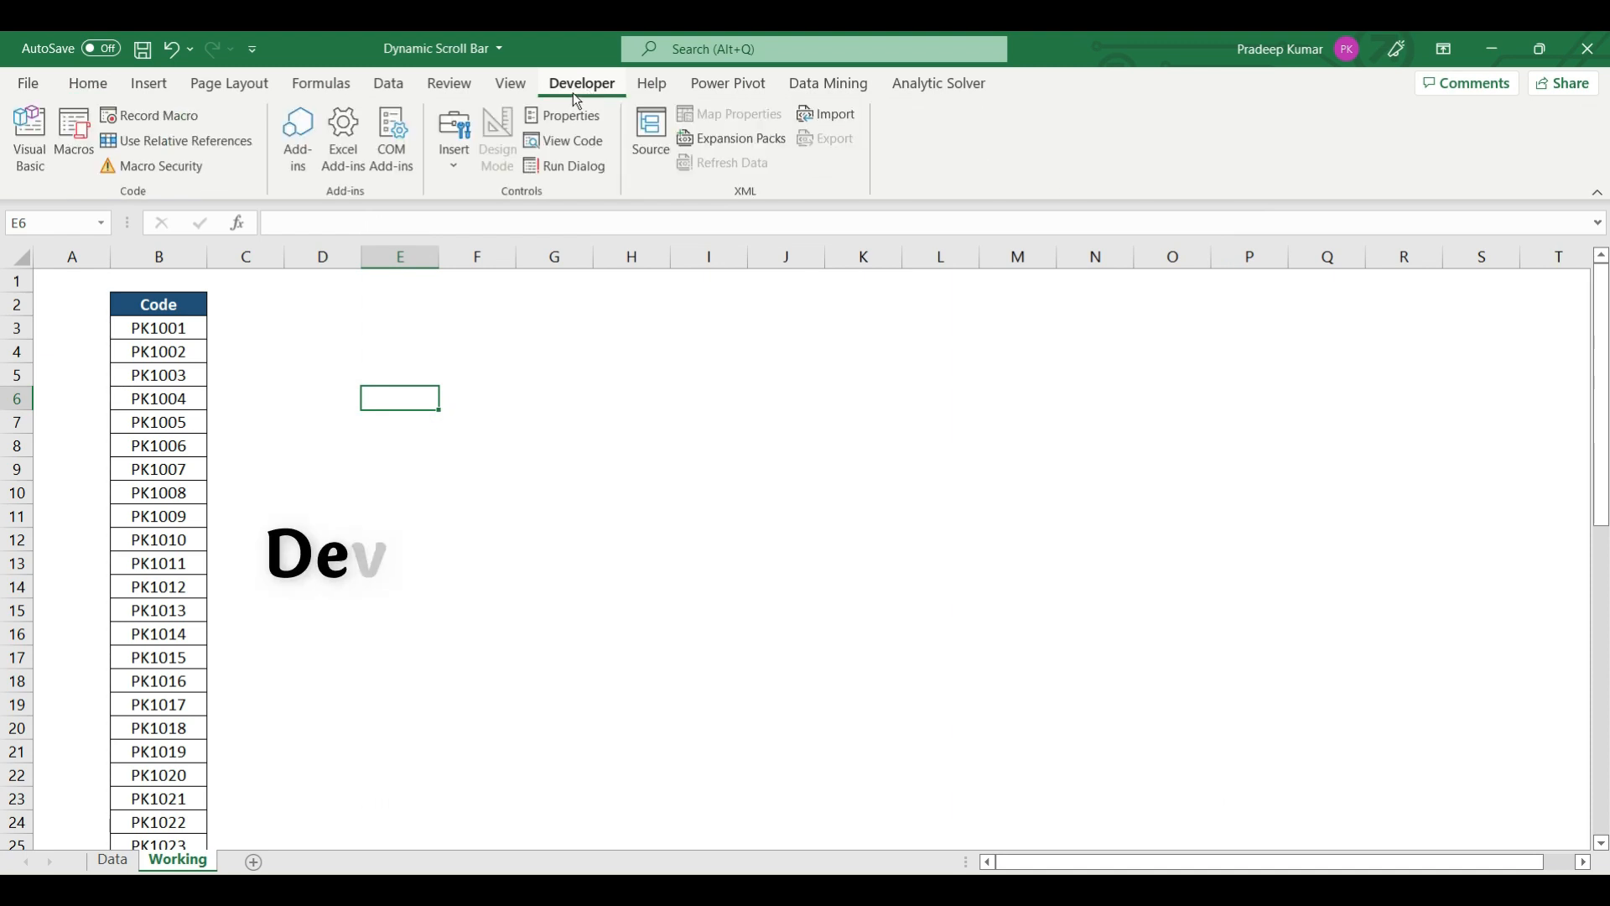
left_click(463, 166)
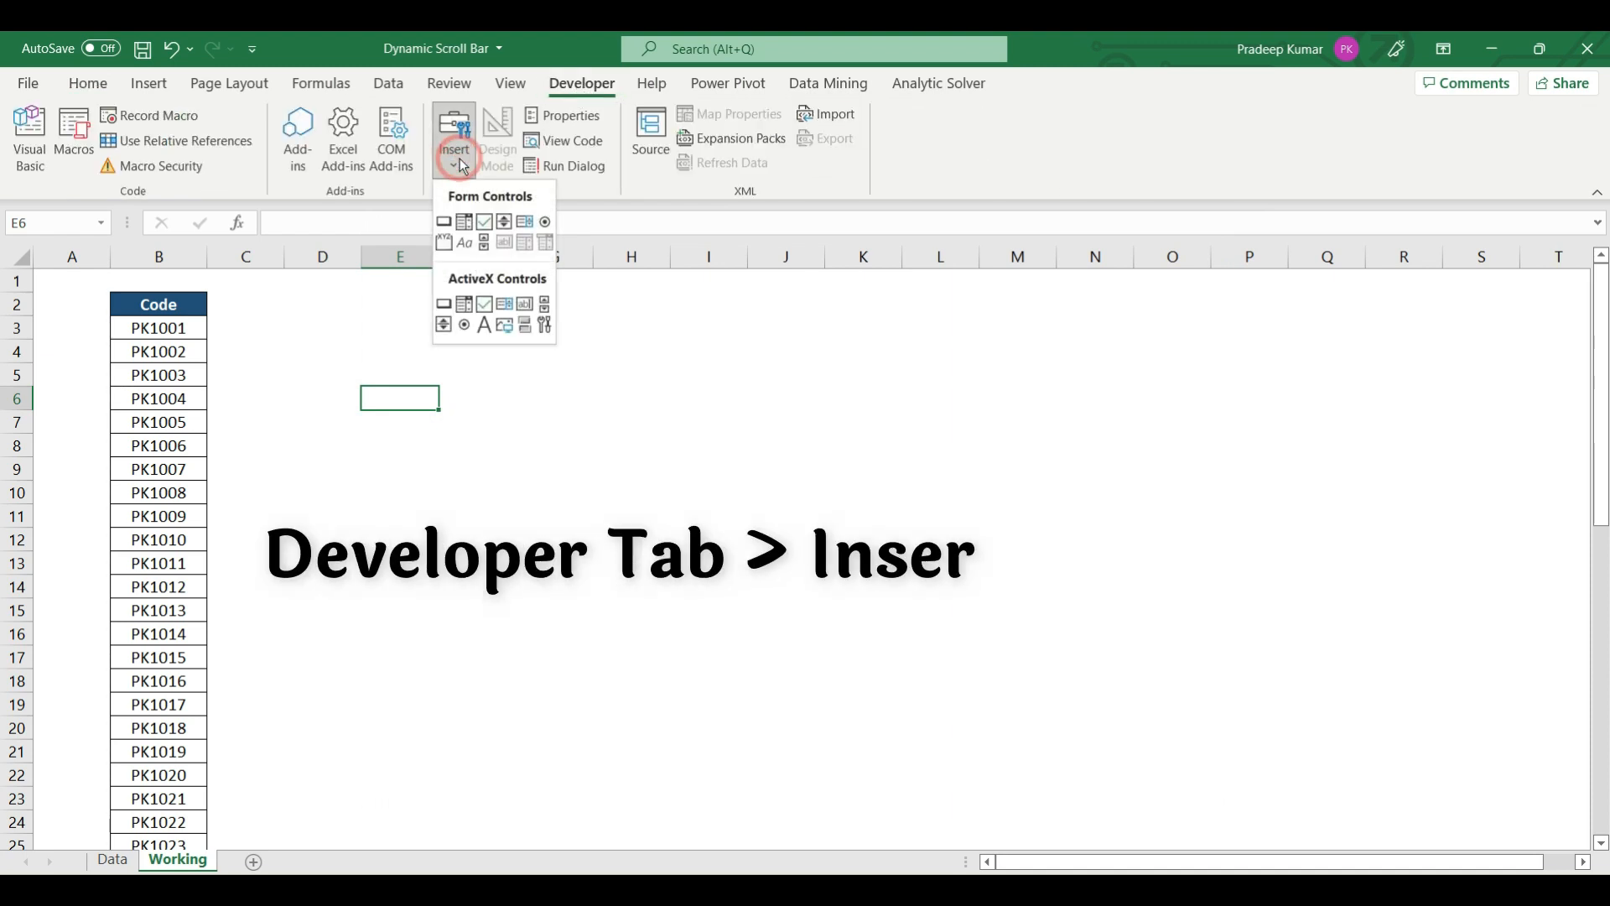
left_click(485, 244)
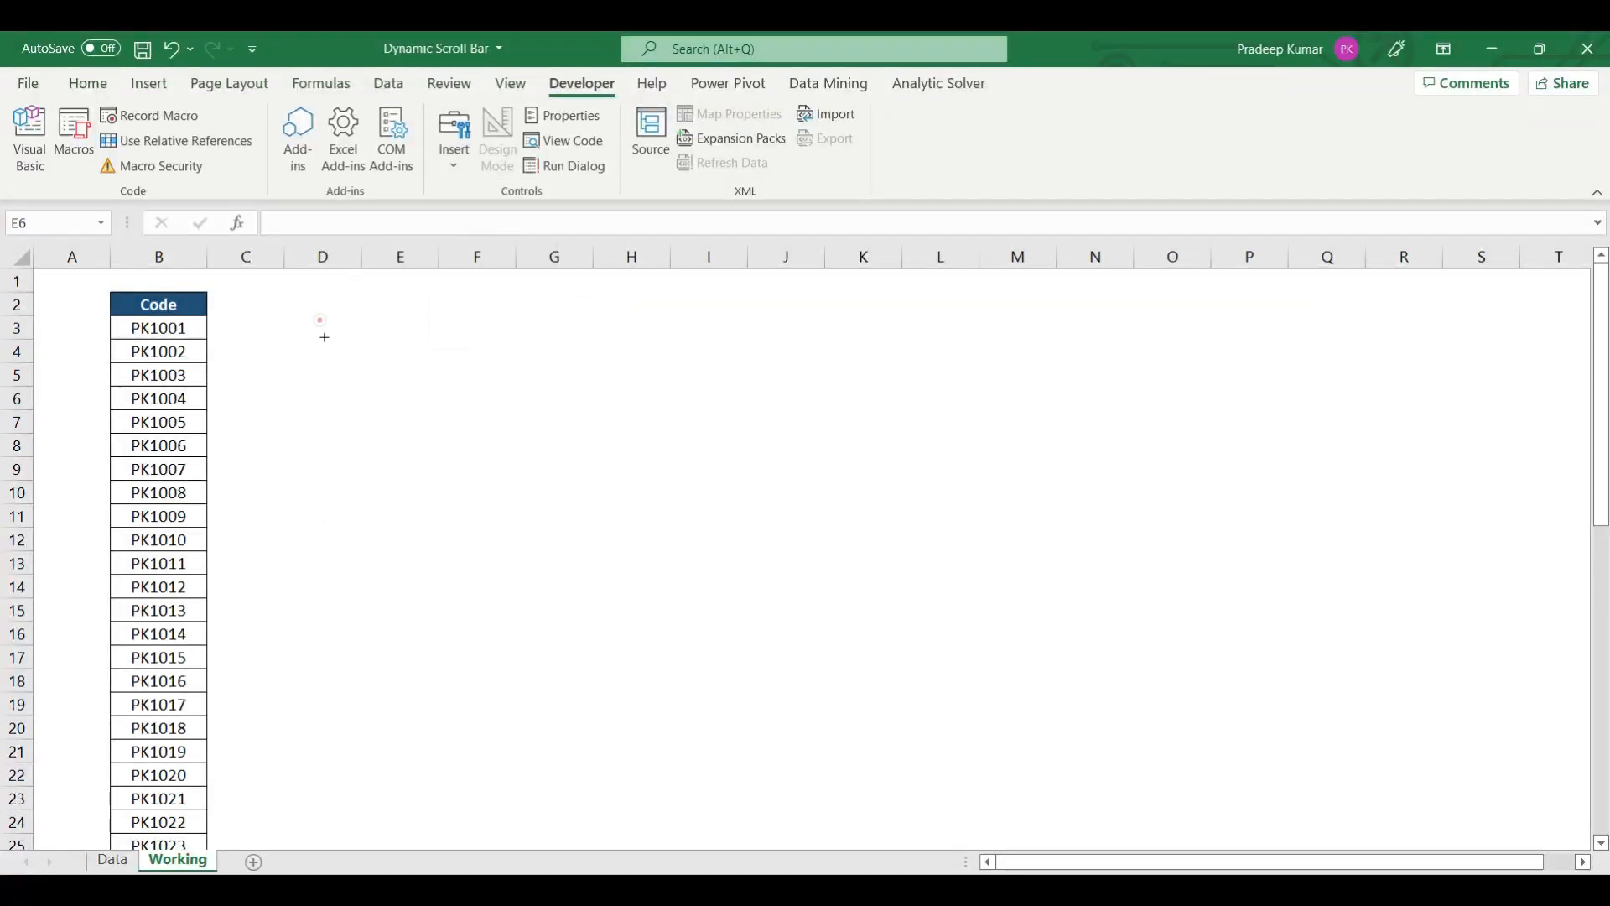
left_click_drag(321, 321, 362, 599)
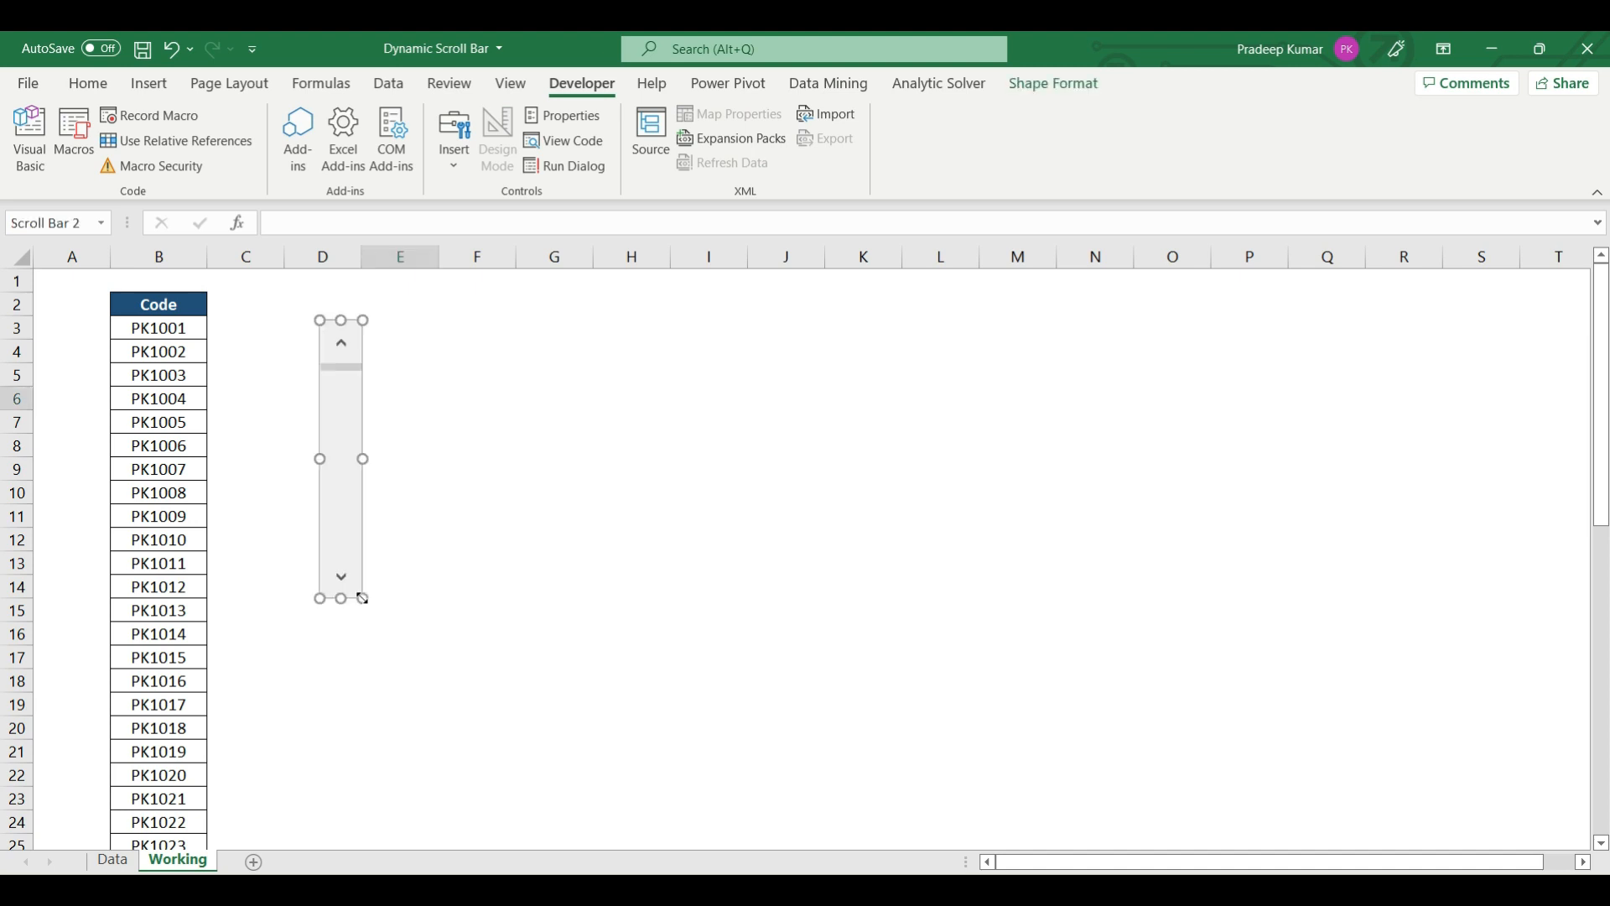
left_click(414, 397)
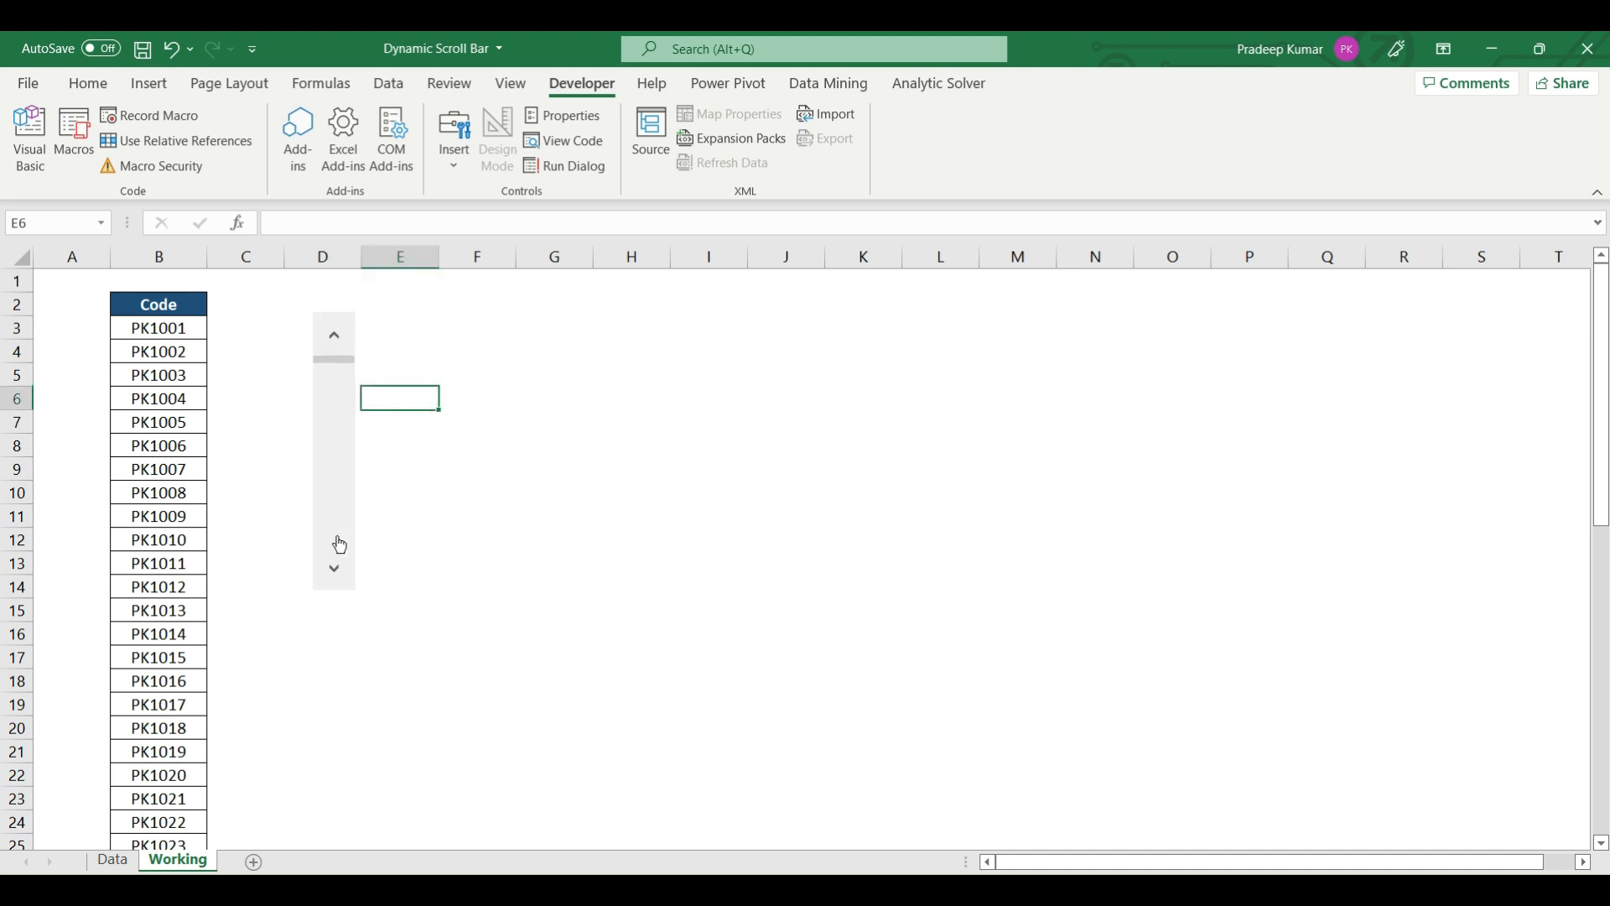
Test the new scroll bar by moving it downward several increments.
left_click(333, 570)
left_click(333, 570)
left_click(340, 567)
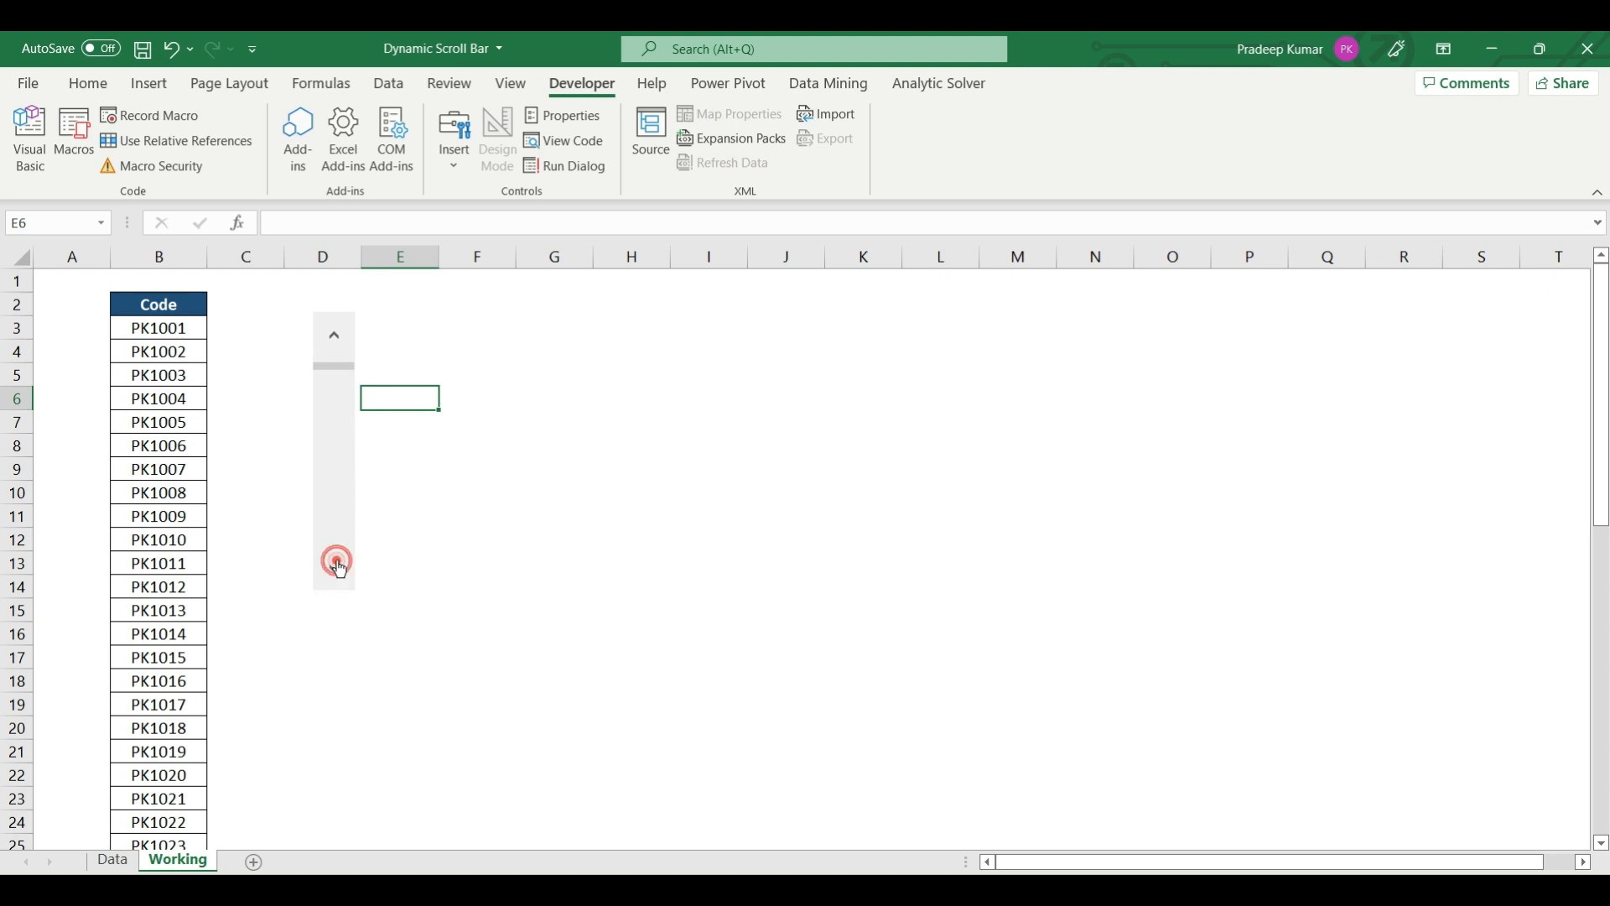
left_click(339, 569)
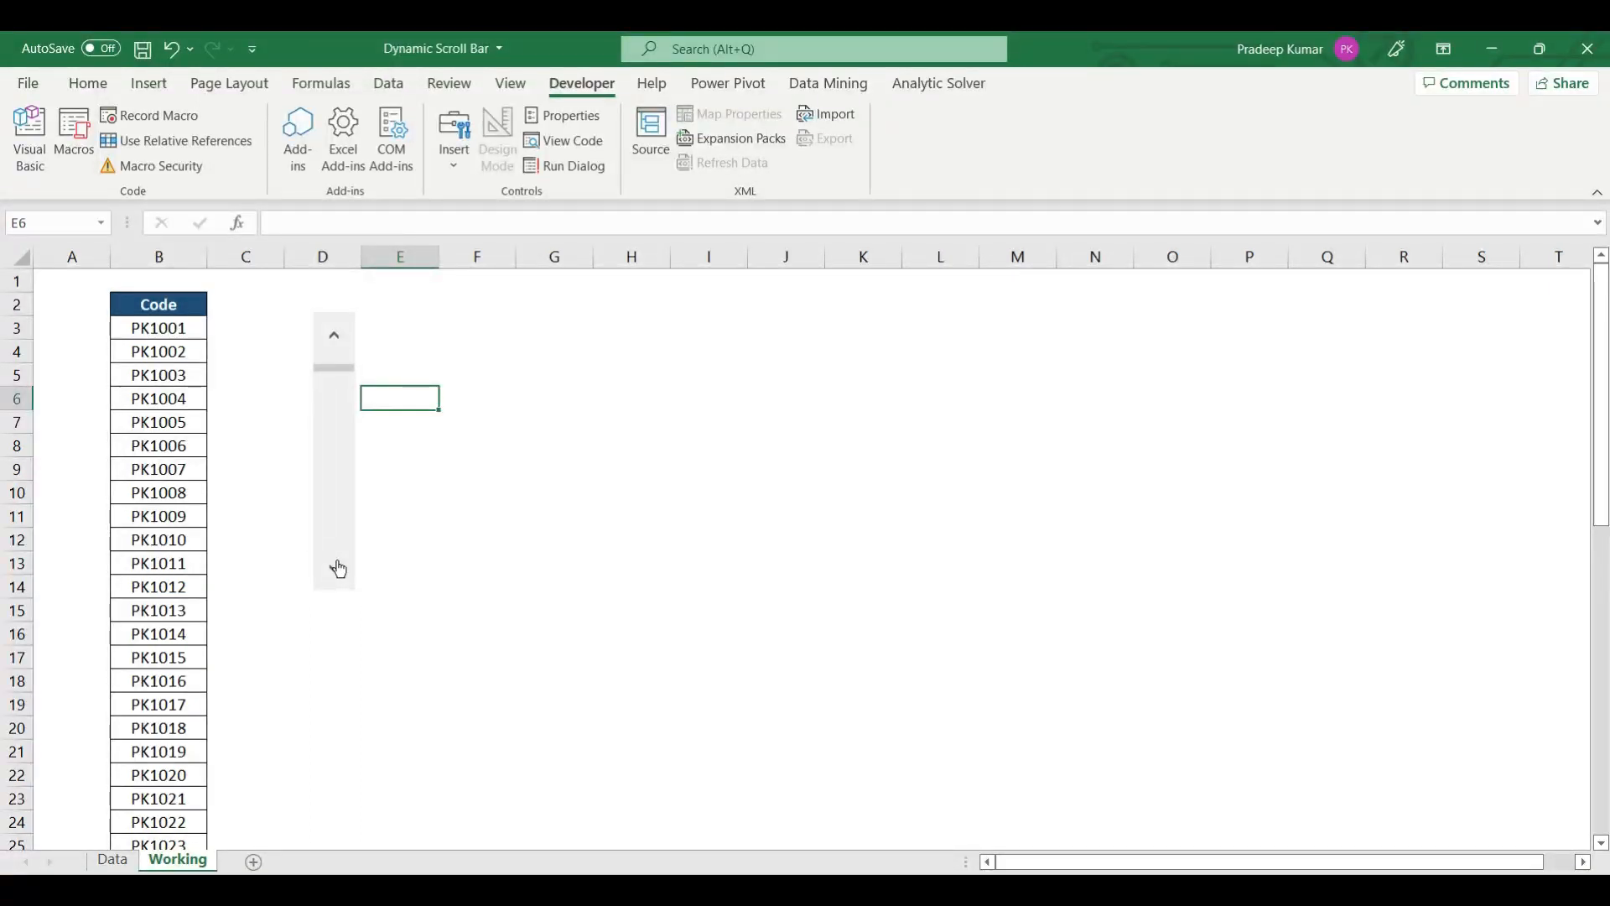
Set the scroll bar's minimum value to 1 and maximum value to 50 in its control format settings.
right_click(339, 421)
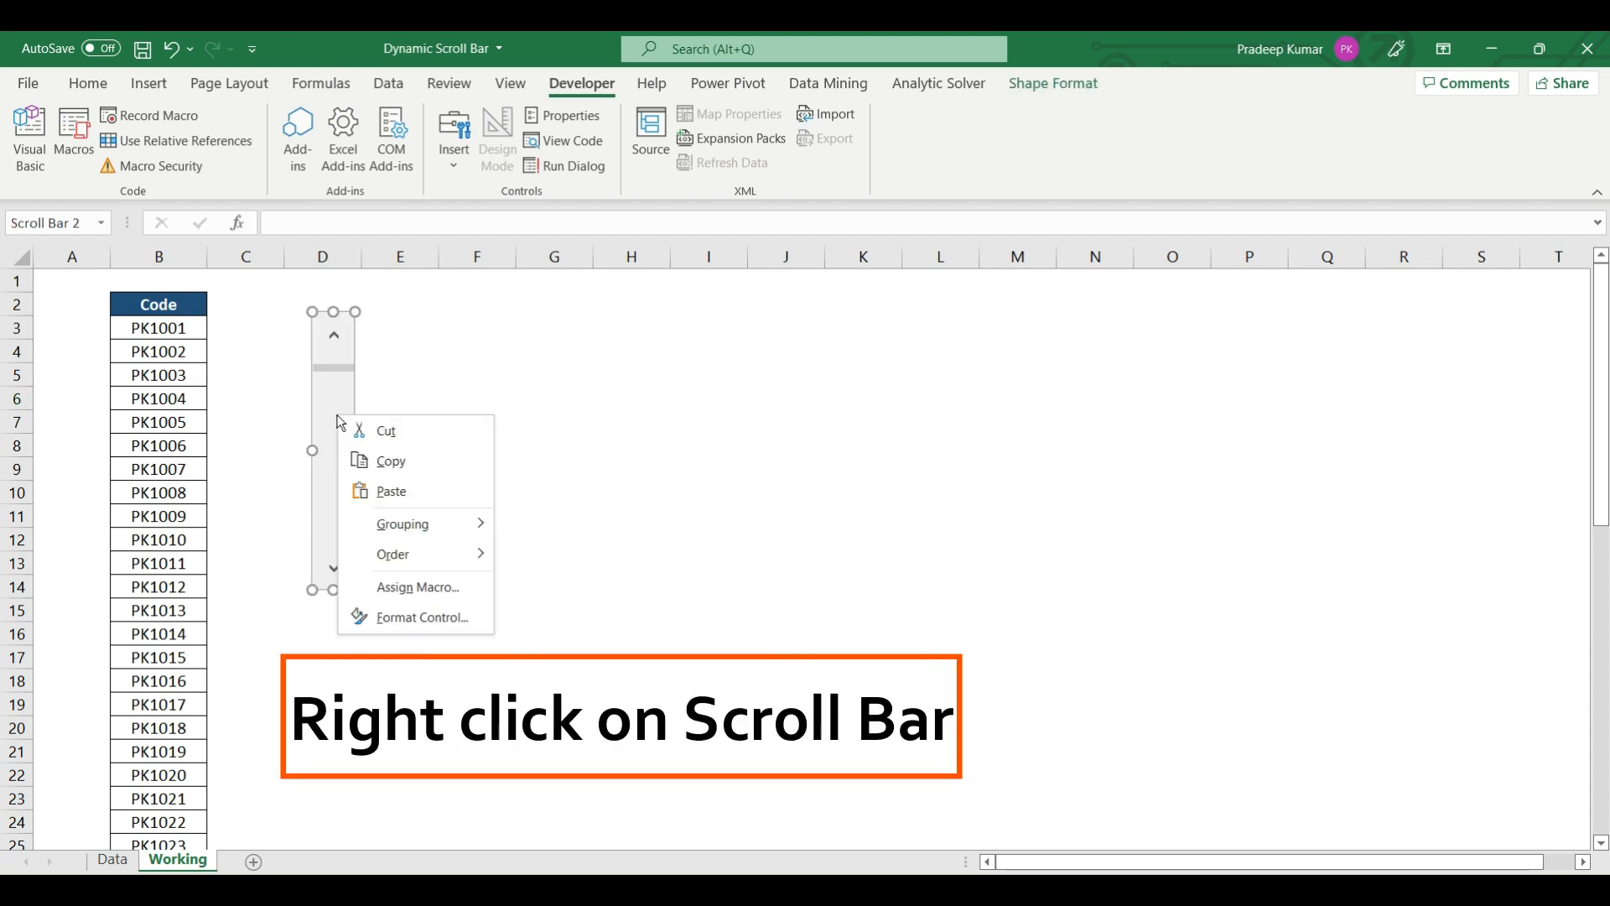
left_click(392, 610)
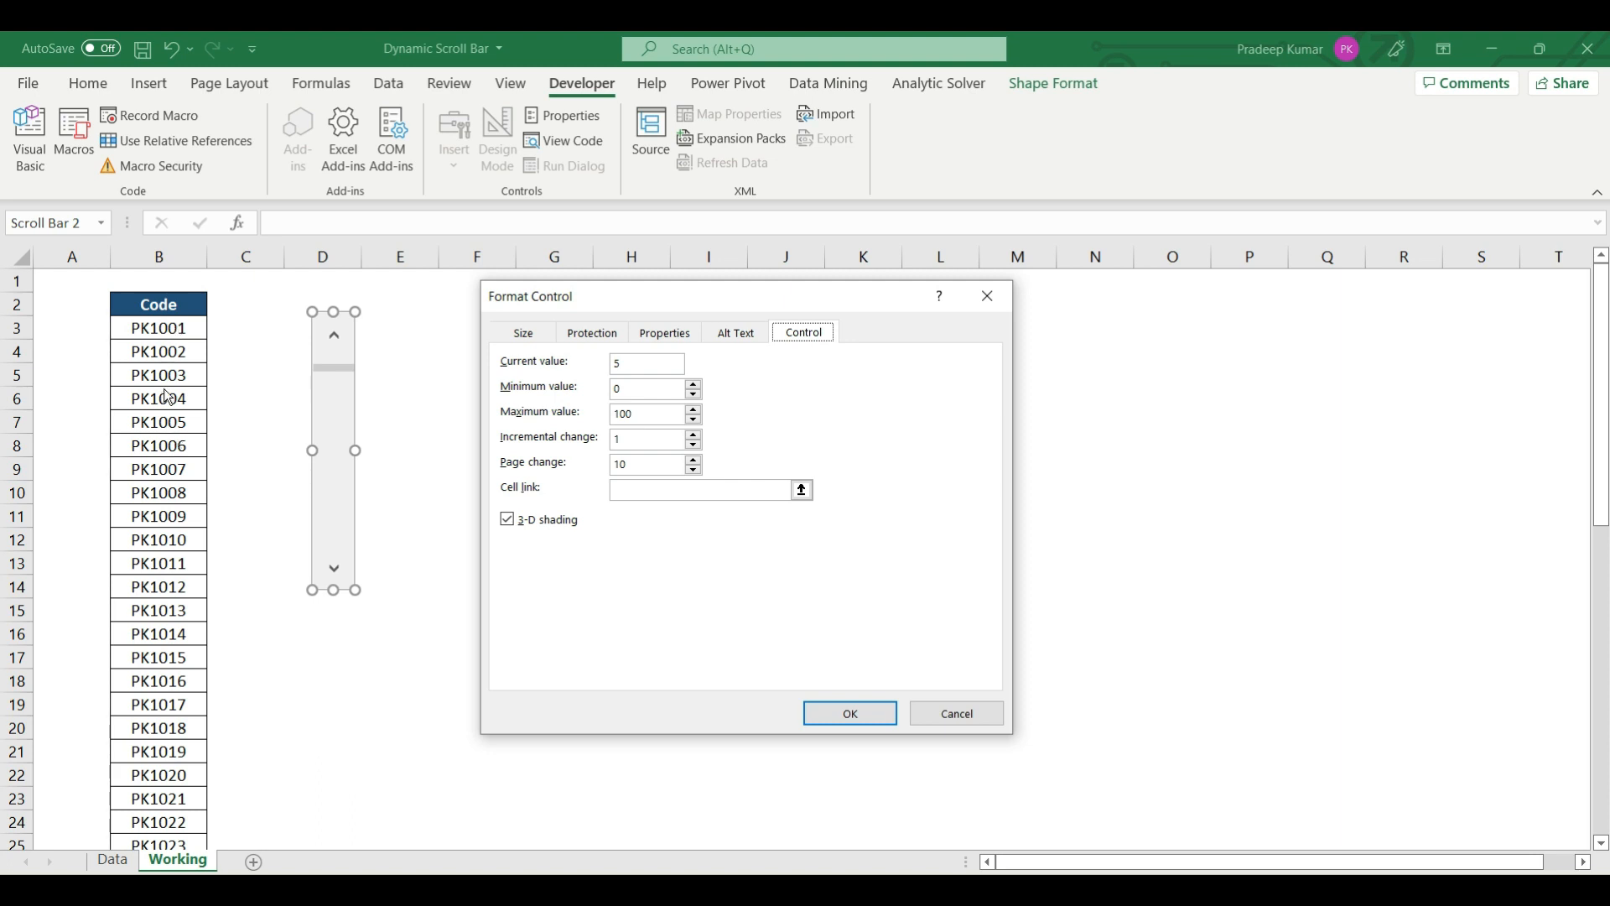
double_click(657, 387)
double_click(646, 413)
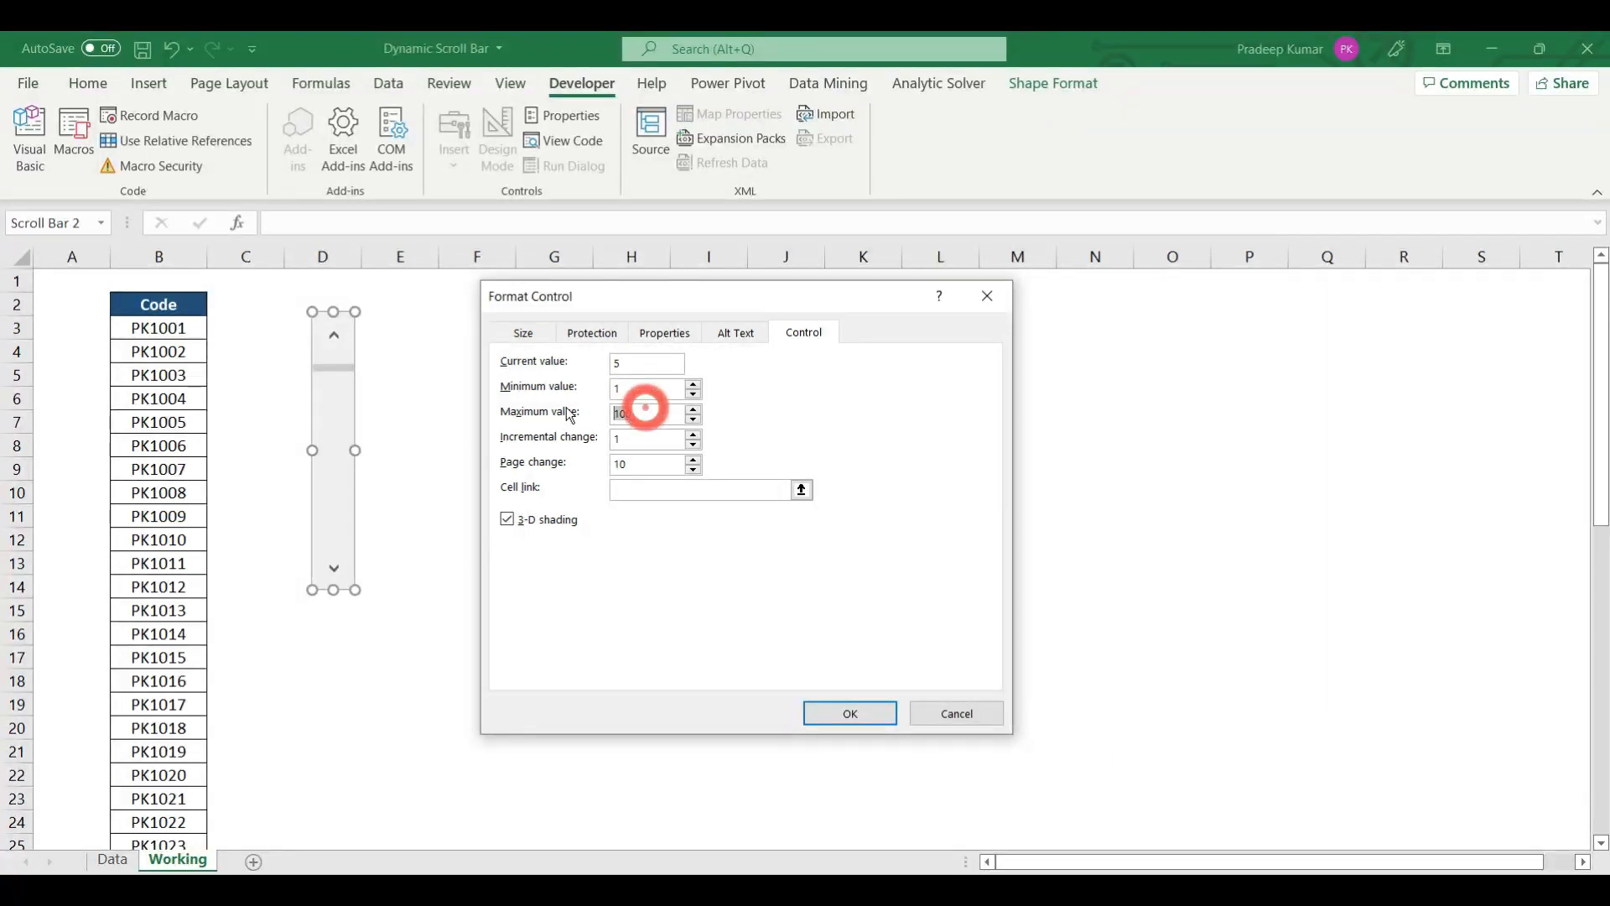
type("50")
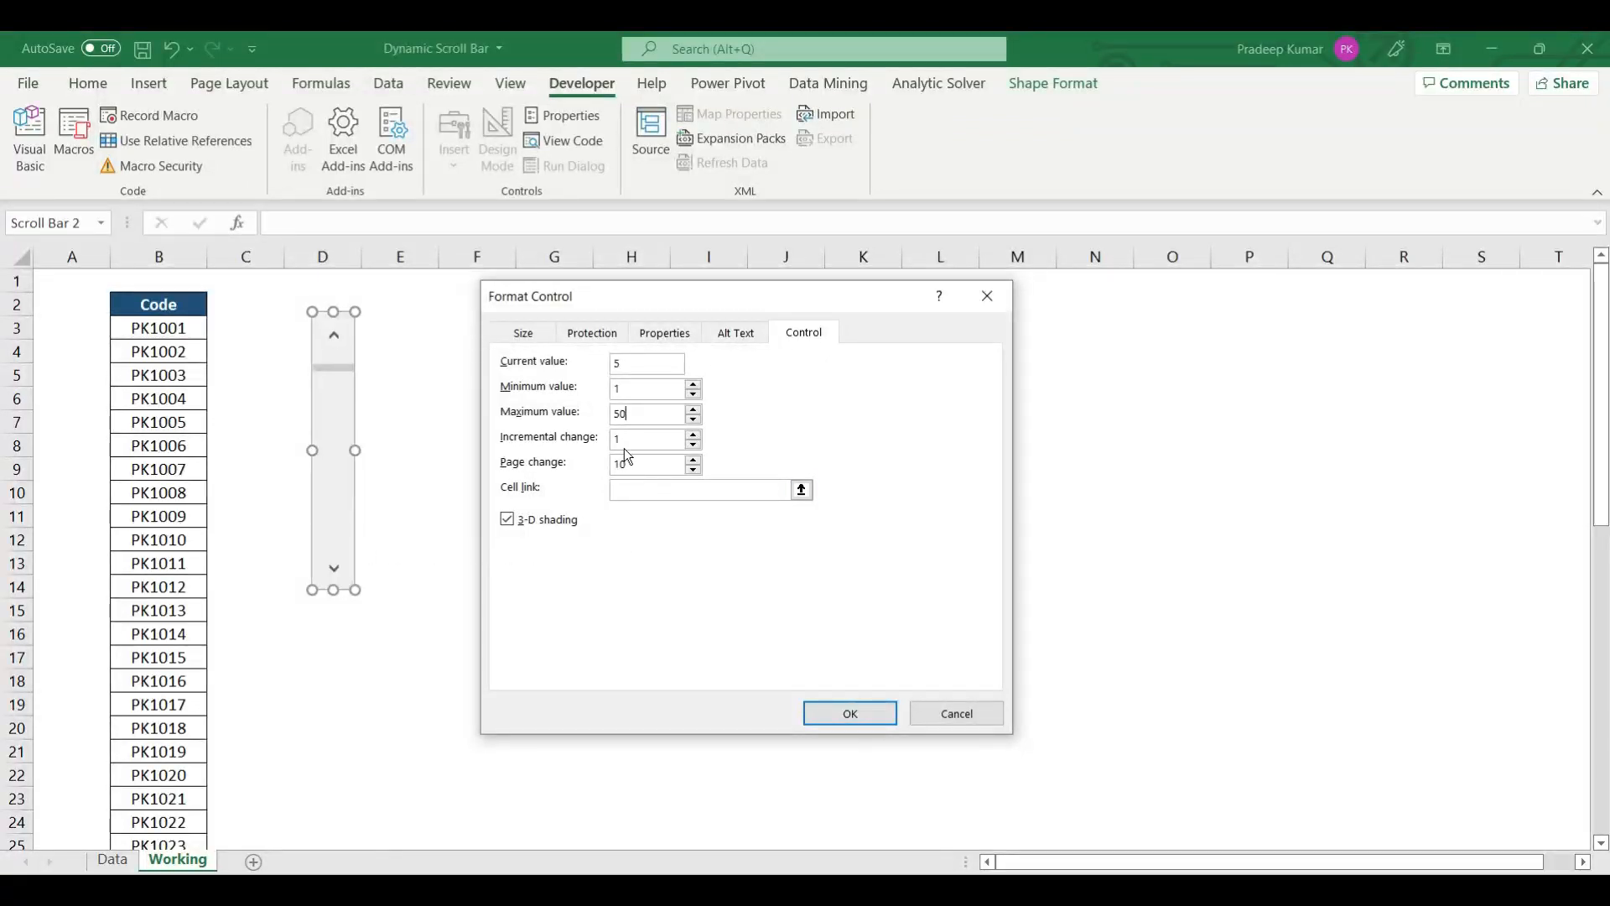
Link the scroll bar to cell I2 and apply the control settings.
left_click(635, 495)
left_click_drag(680, 296, 617, 368)
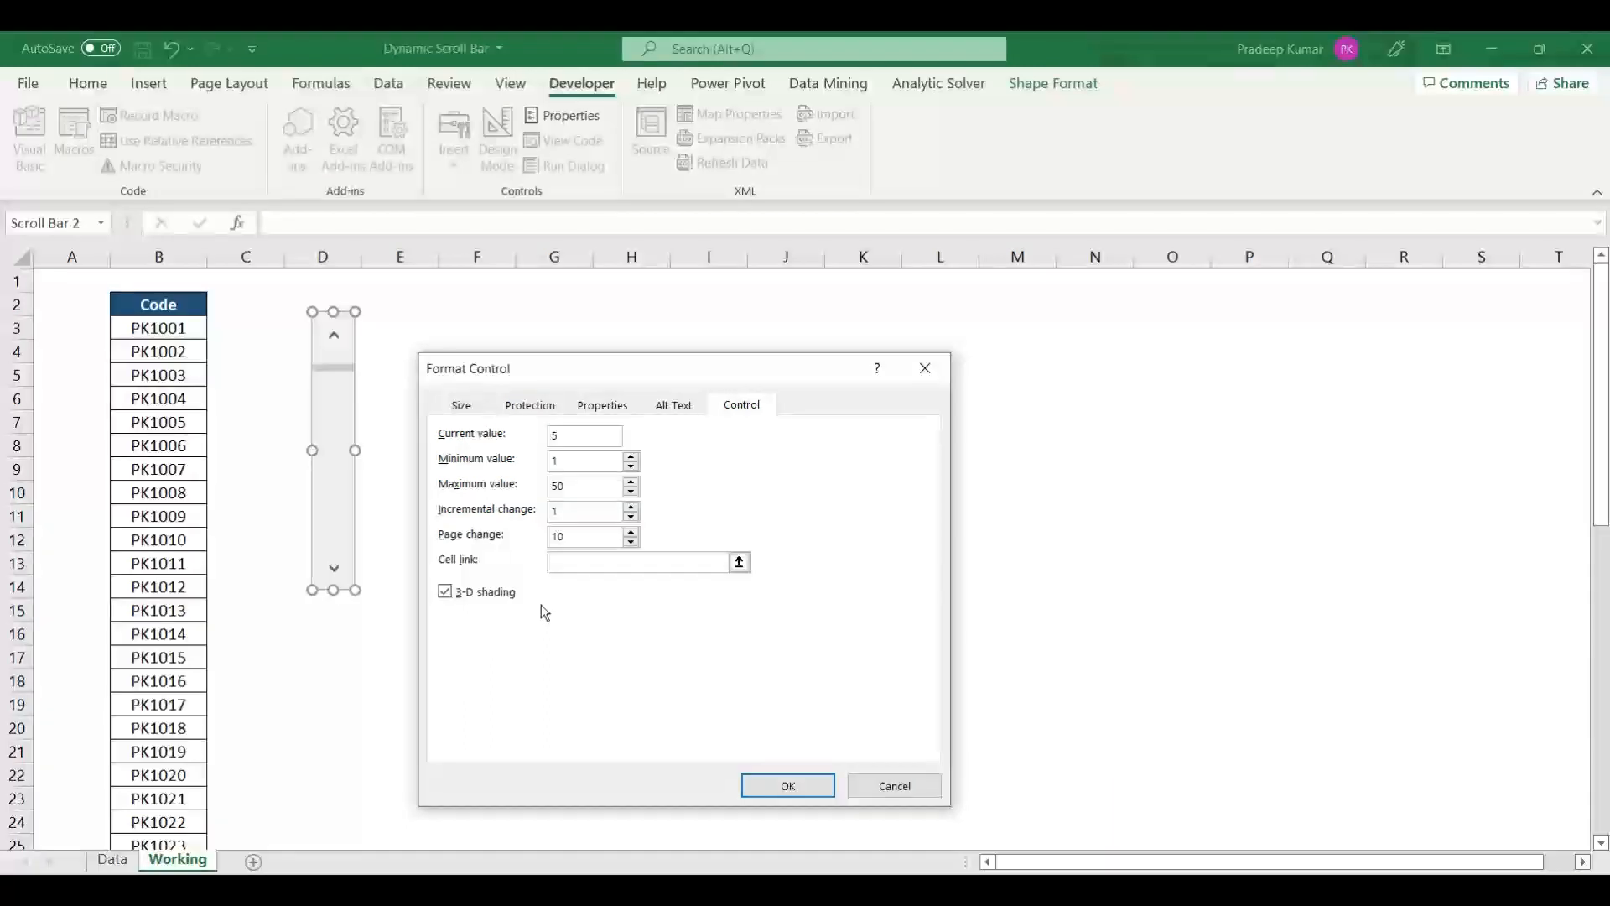
left_click(705, 304)
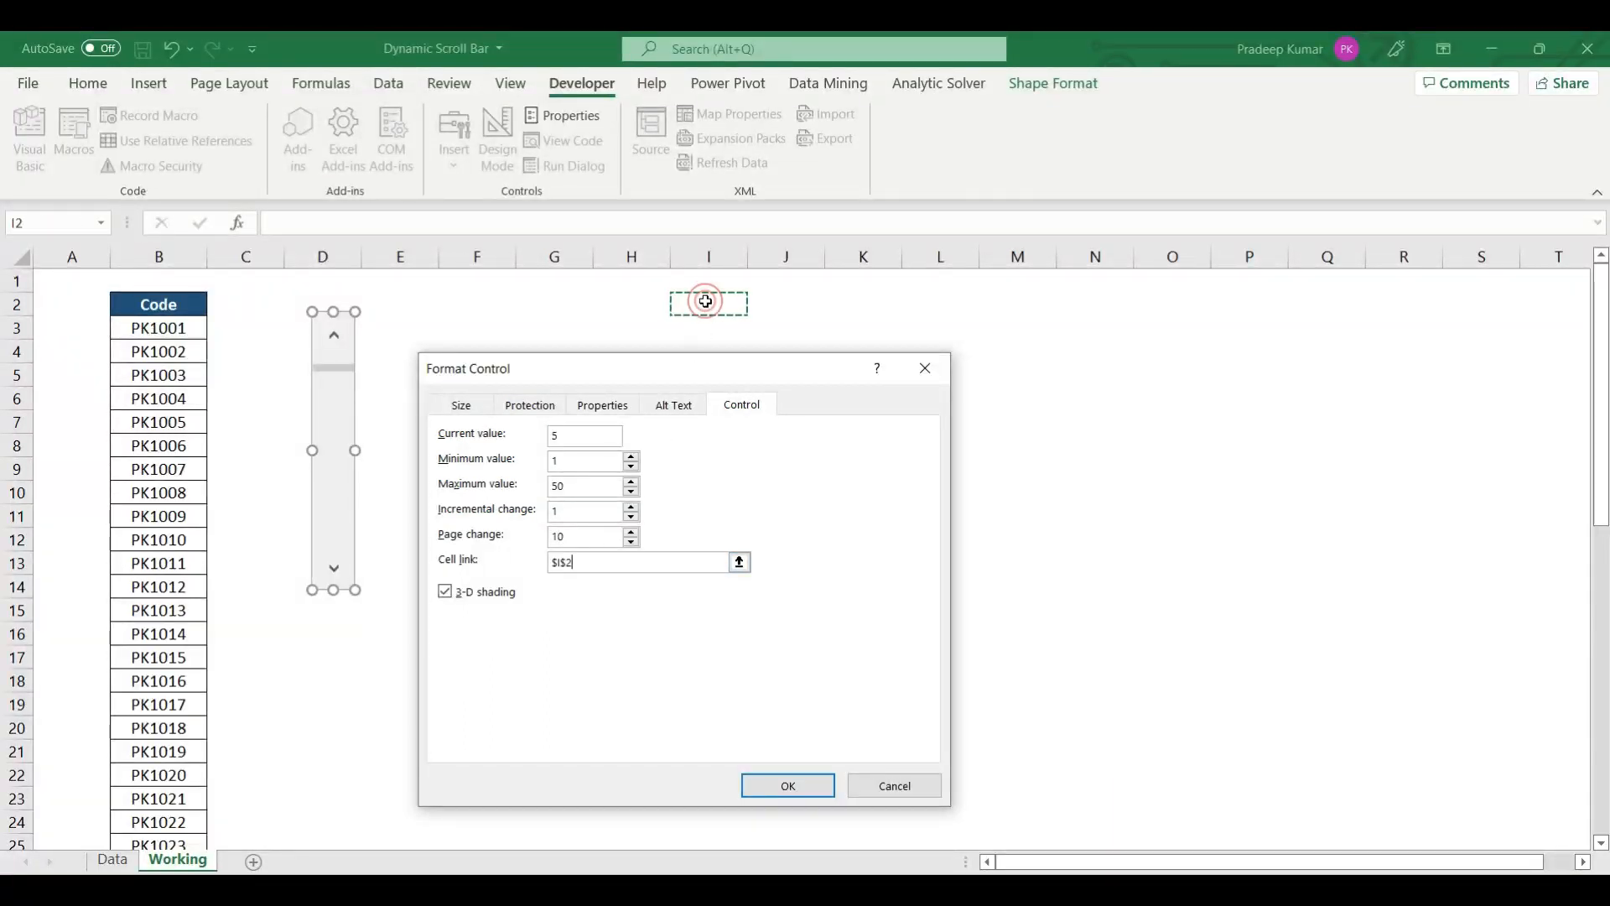
left_click(788, 786)
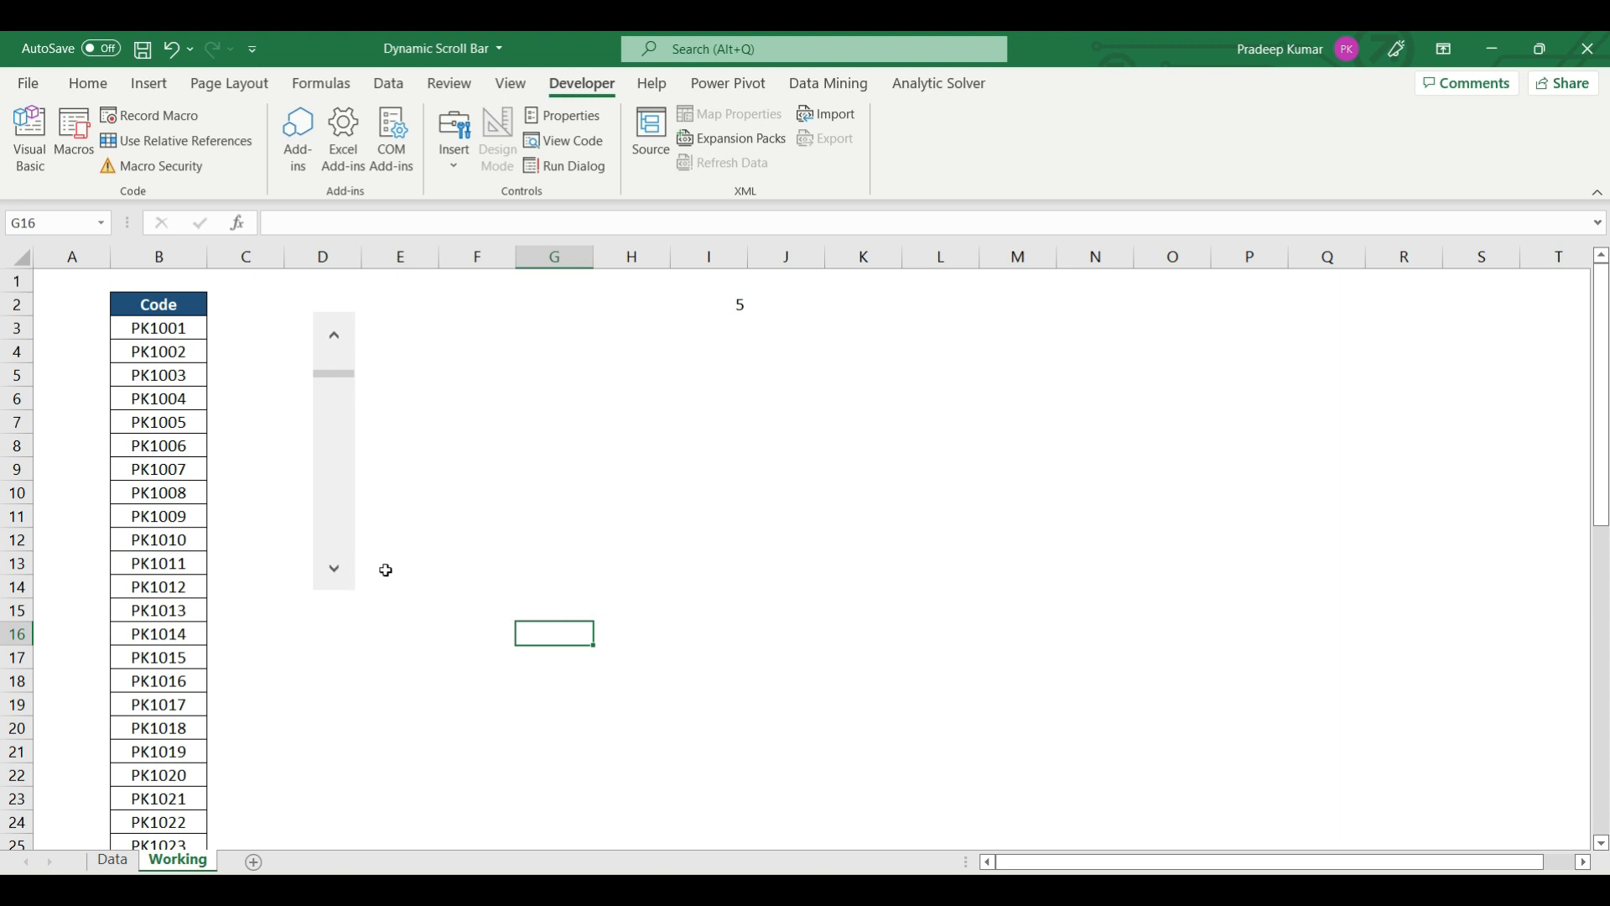
Test the linked scroll bar by single increments, page change and moving its slider, checking how cell I2 responds.
left_click(334, 569)
left_click(334, 569)
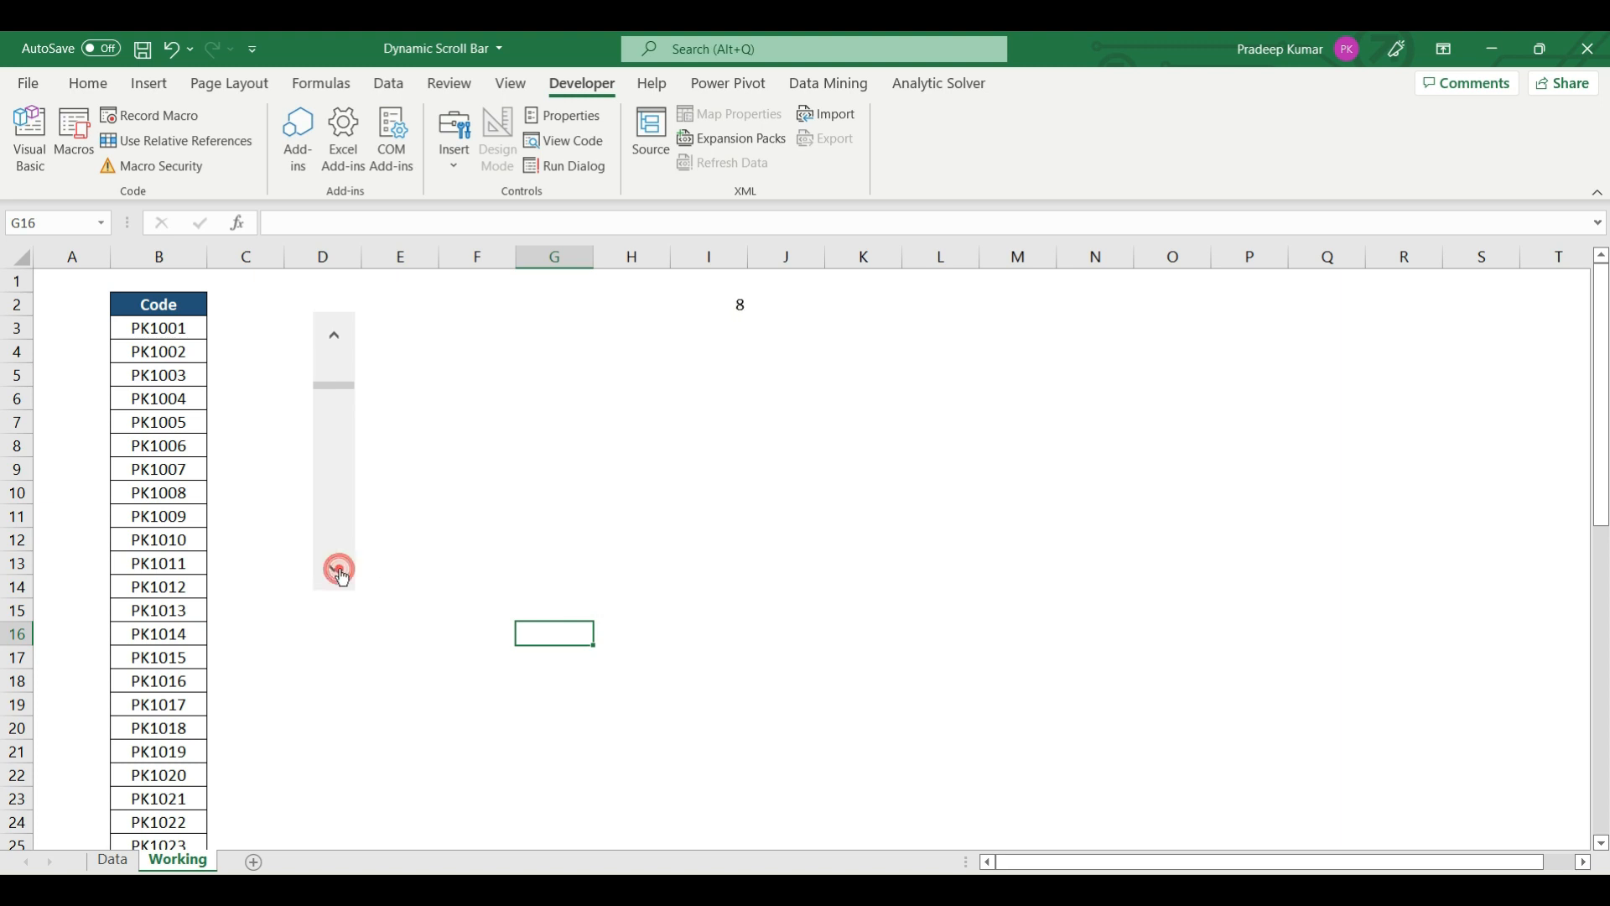
left_click(335, 570)
left_click(334, 569)
left_click(335, 569)
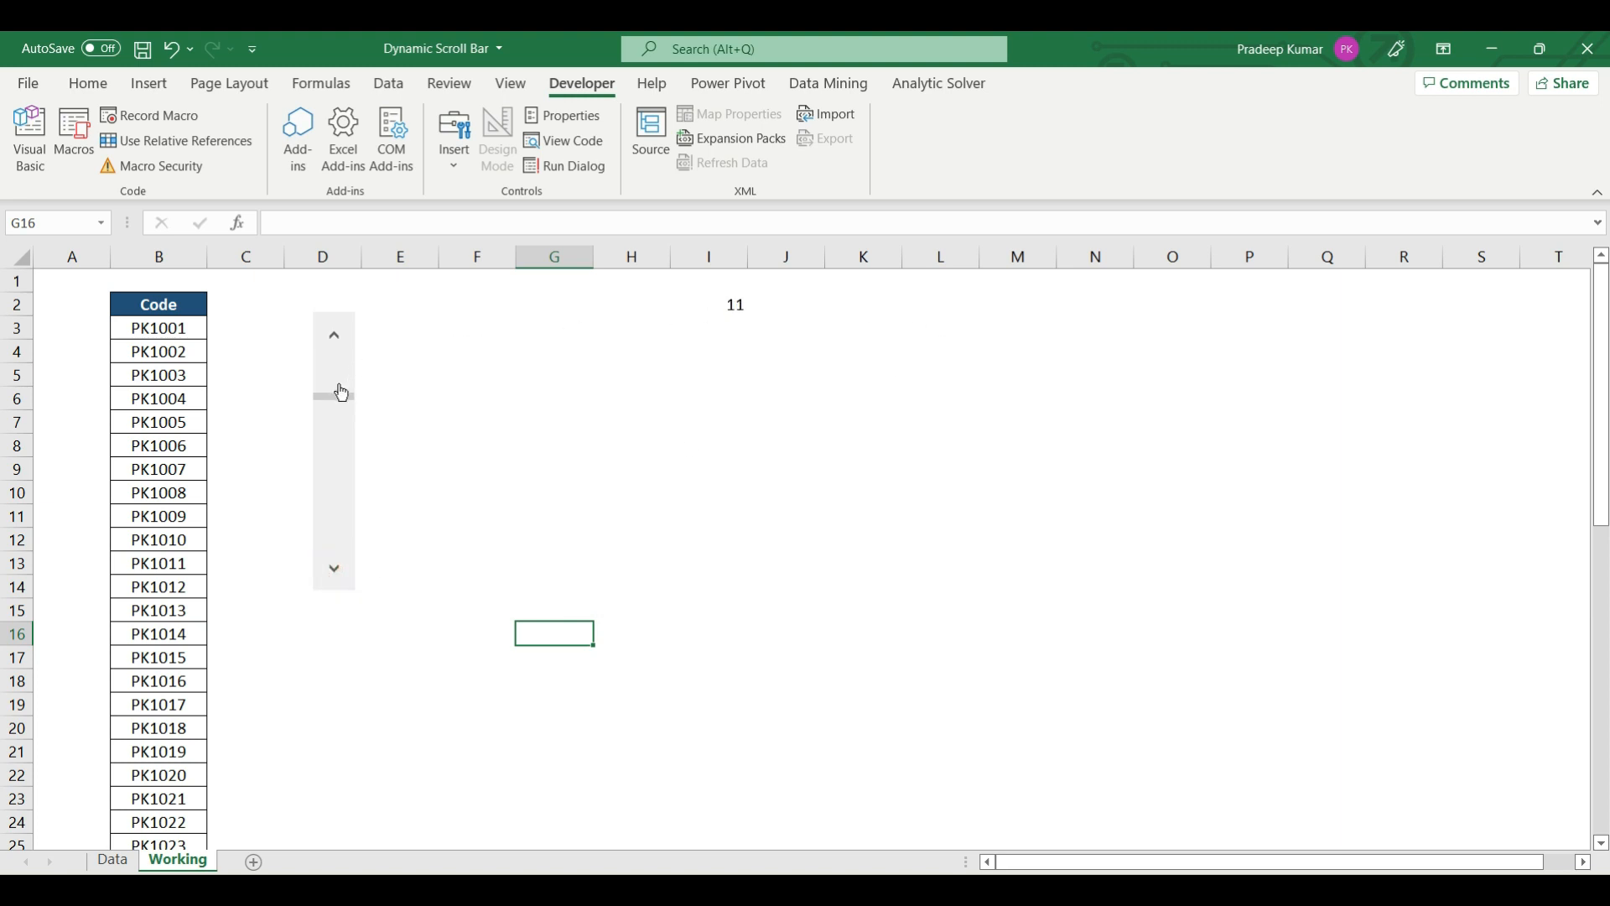
left_click_drag(334, 397, 334, 340)
left_click(334, 335)
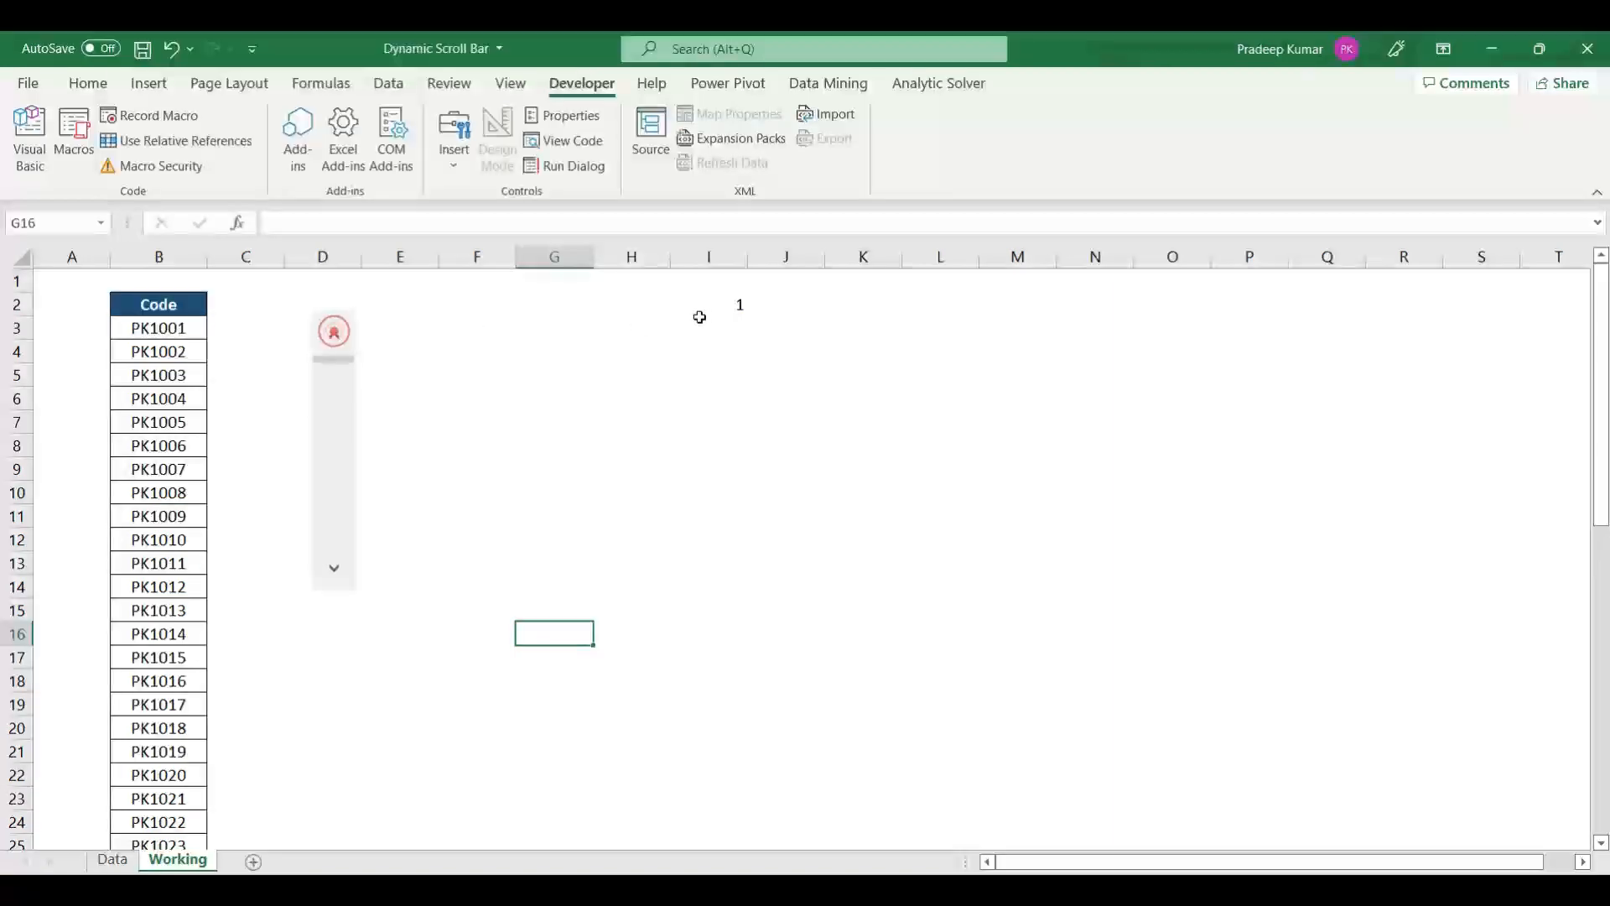
left_click(344, 367)
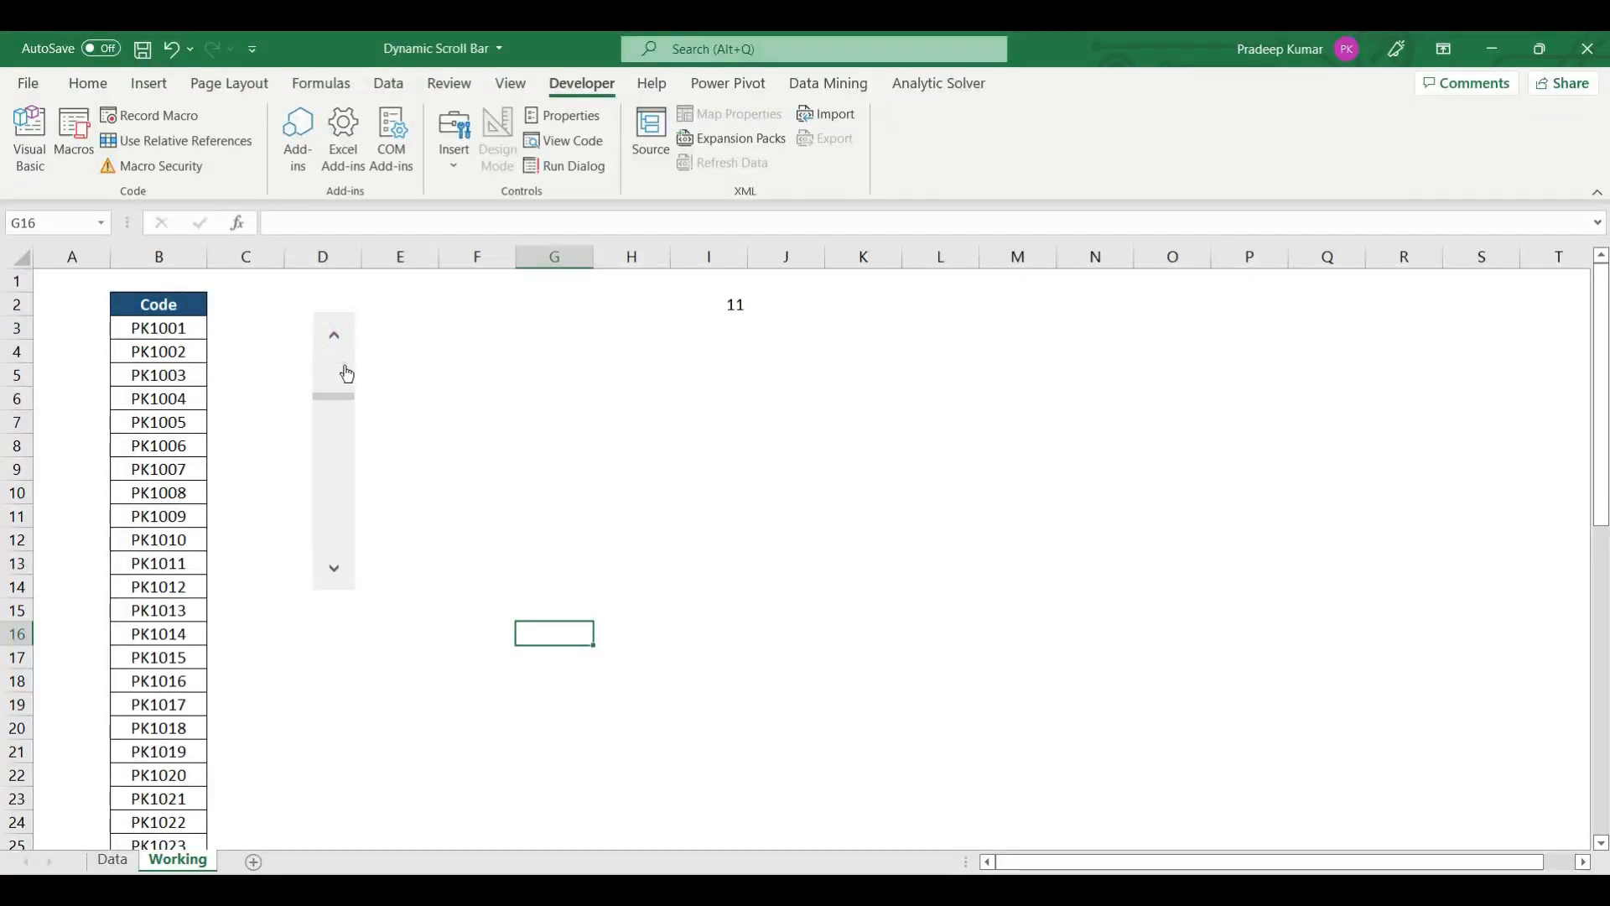
left_click_drag(333, 396, 348, 574)
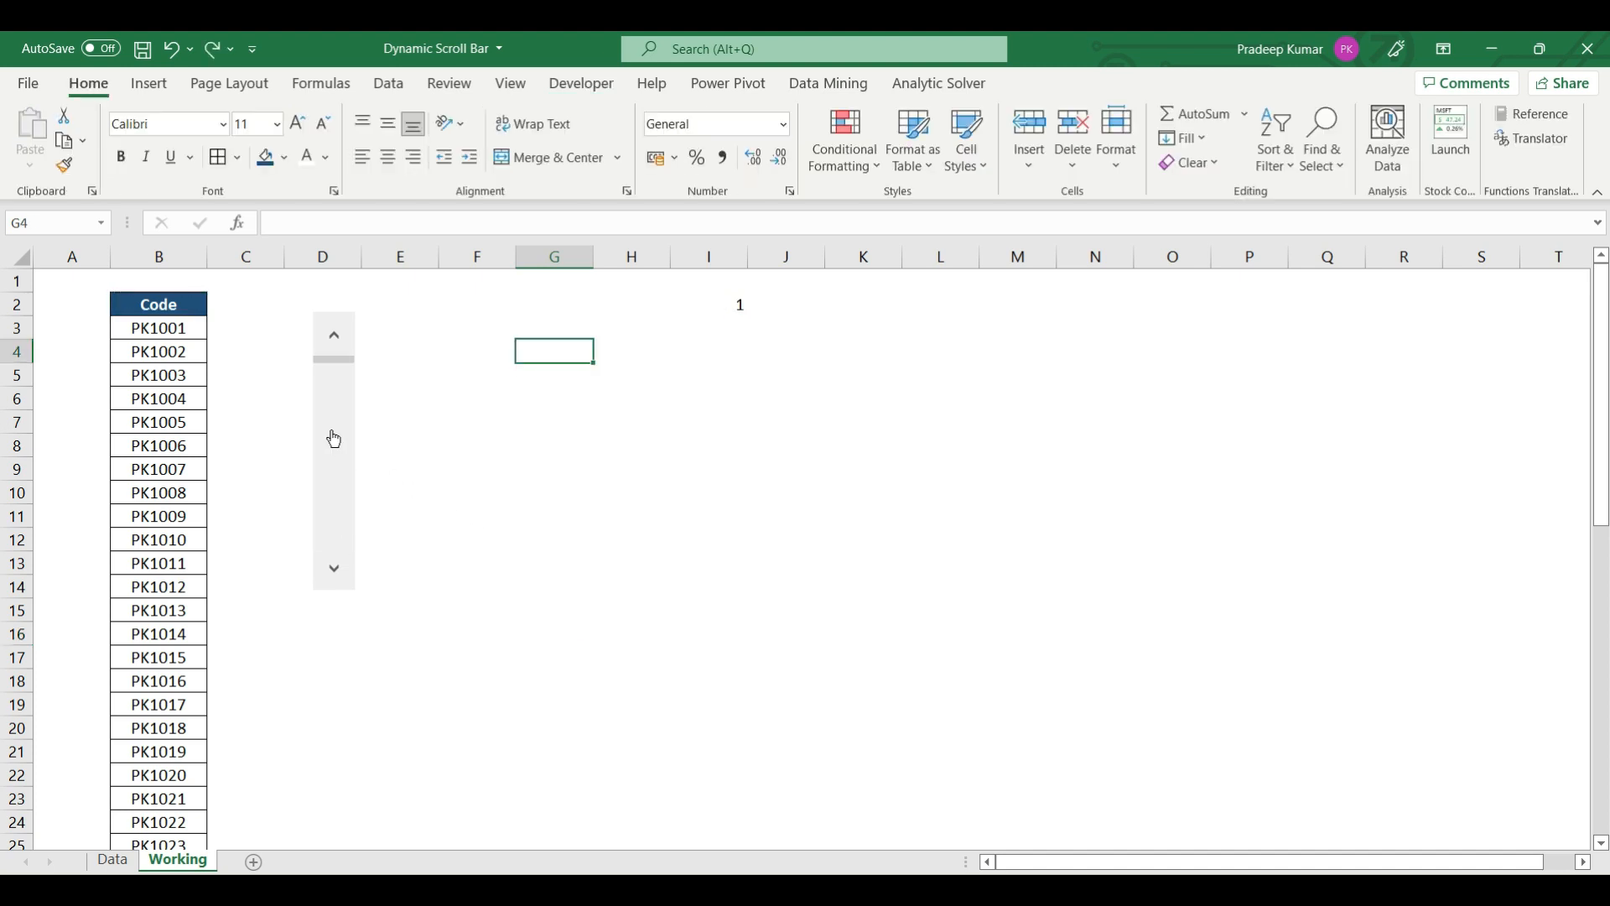
Copy the Code header from B2 into cell G4 to start the small display table.
left_click_drag(176, 306, 152, 679)
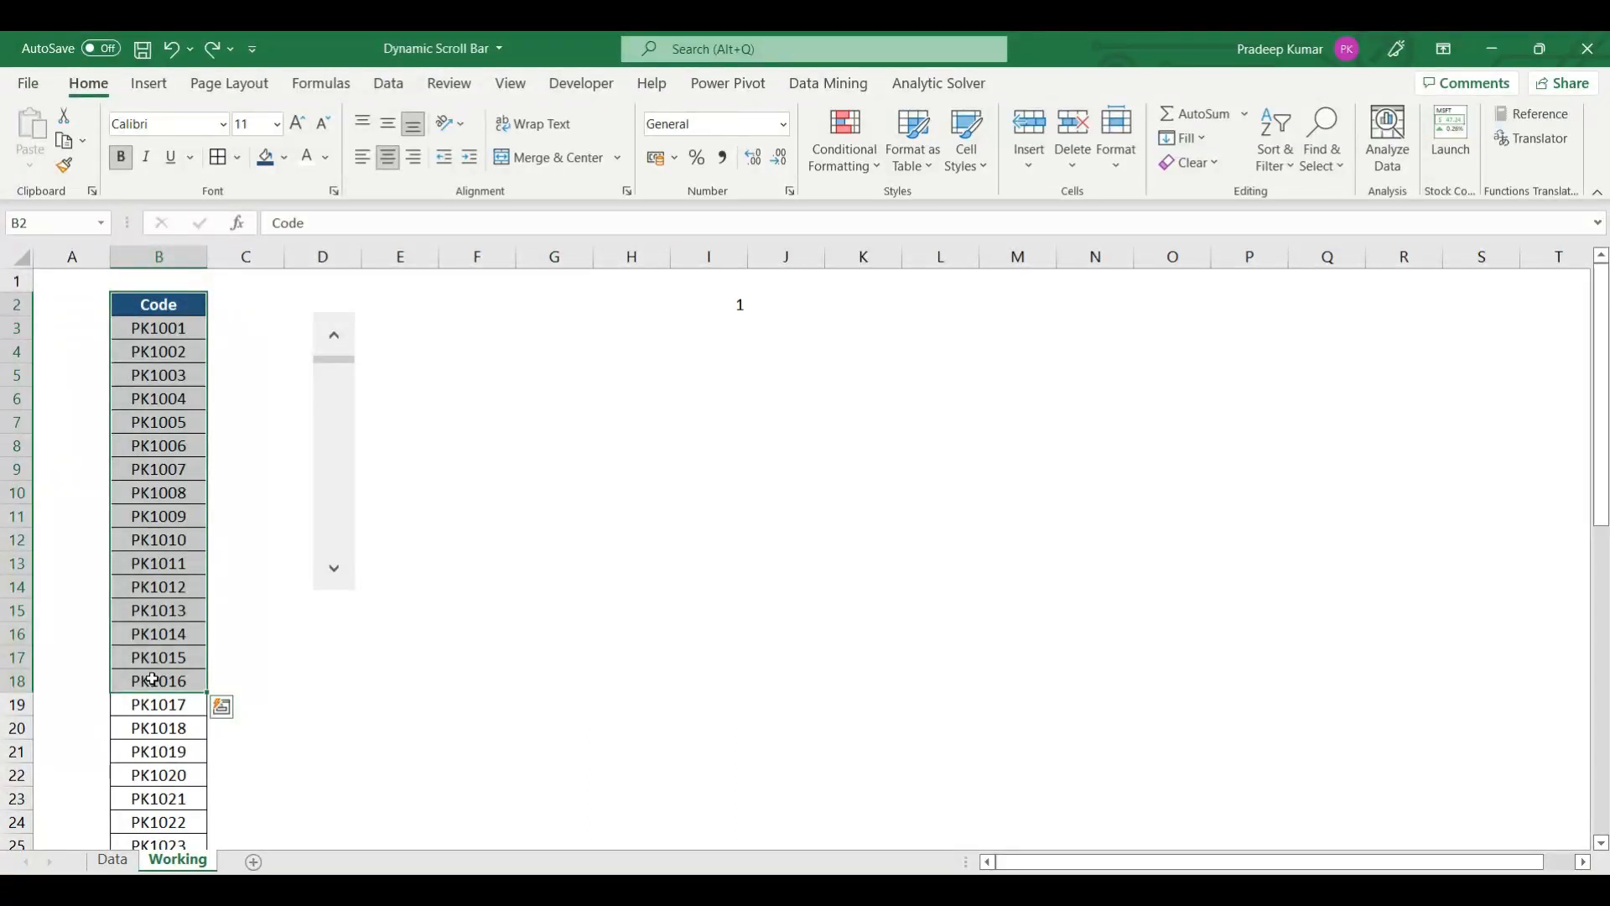
left_click(163, 307)
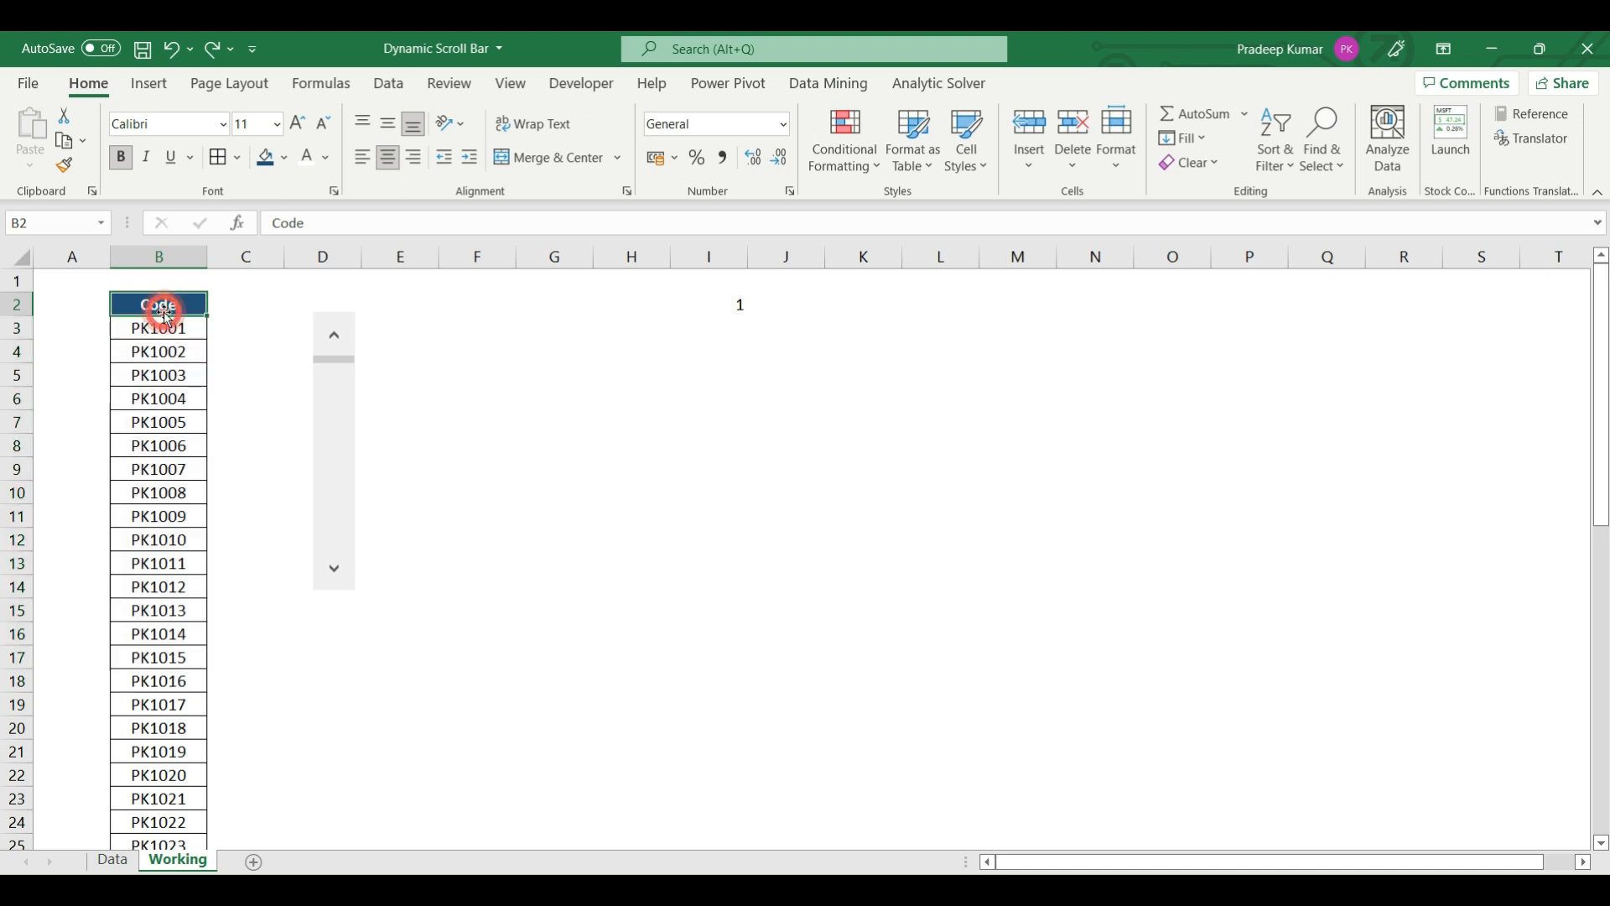
key("ctrl+c")
left_click(536, 350)
key("ctrl+v")
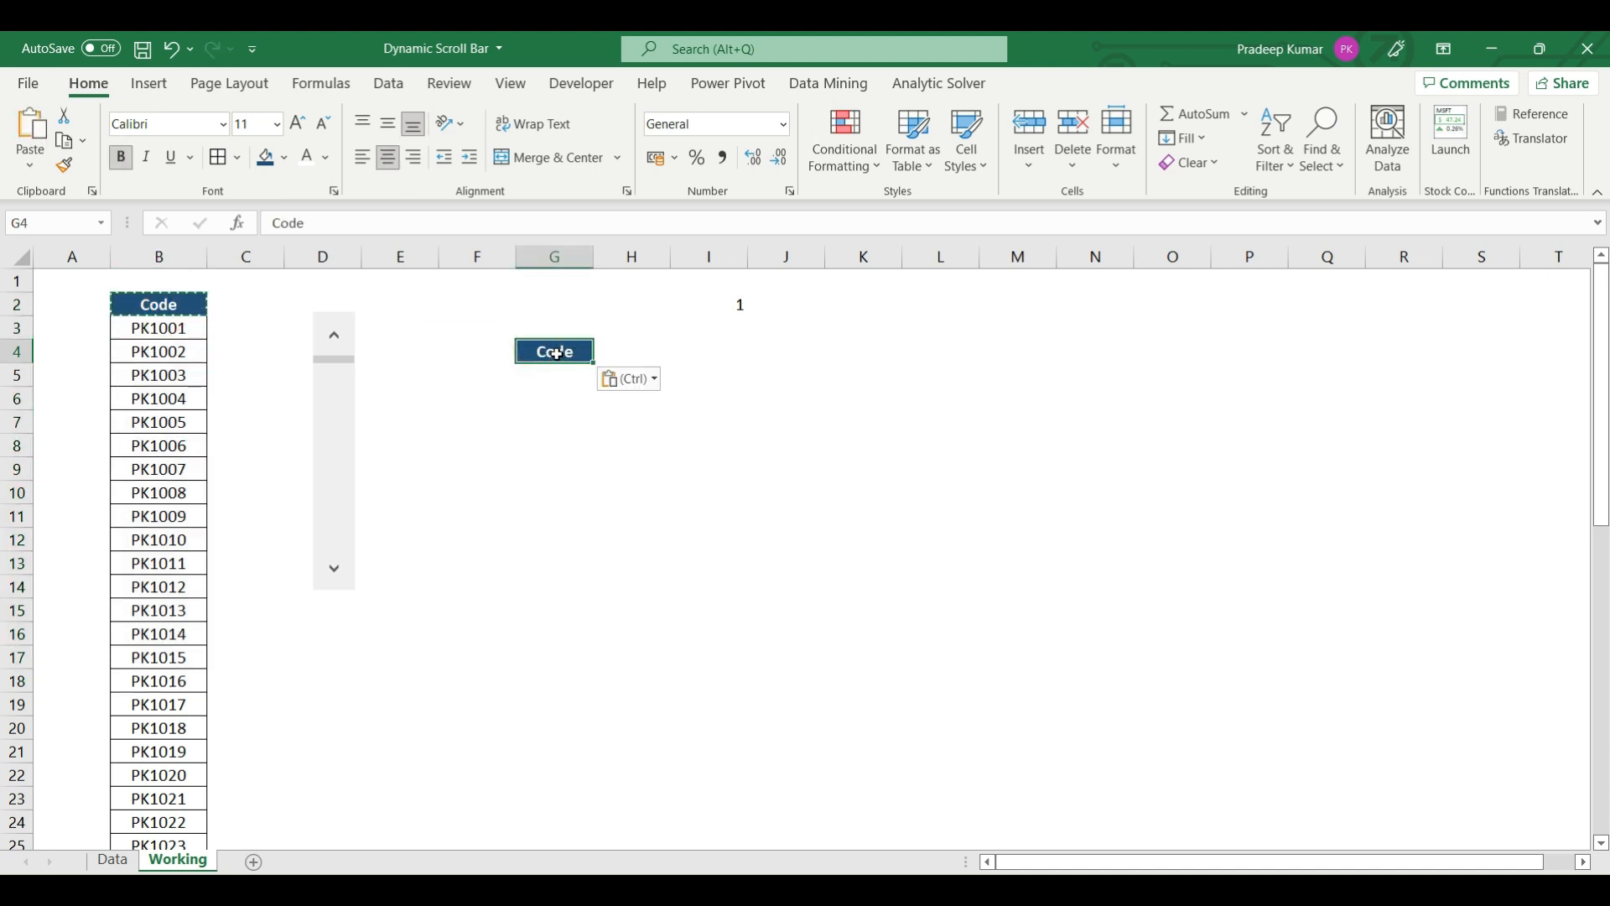
Apply all borders to G5:G14 beneath the copied Code header.
left_click_drag(557, 353, 540, 585)
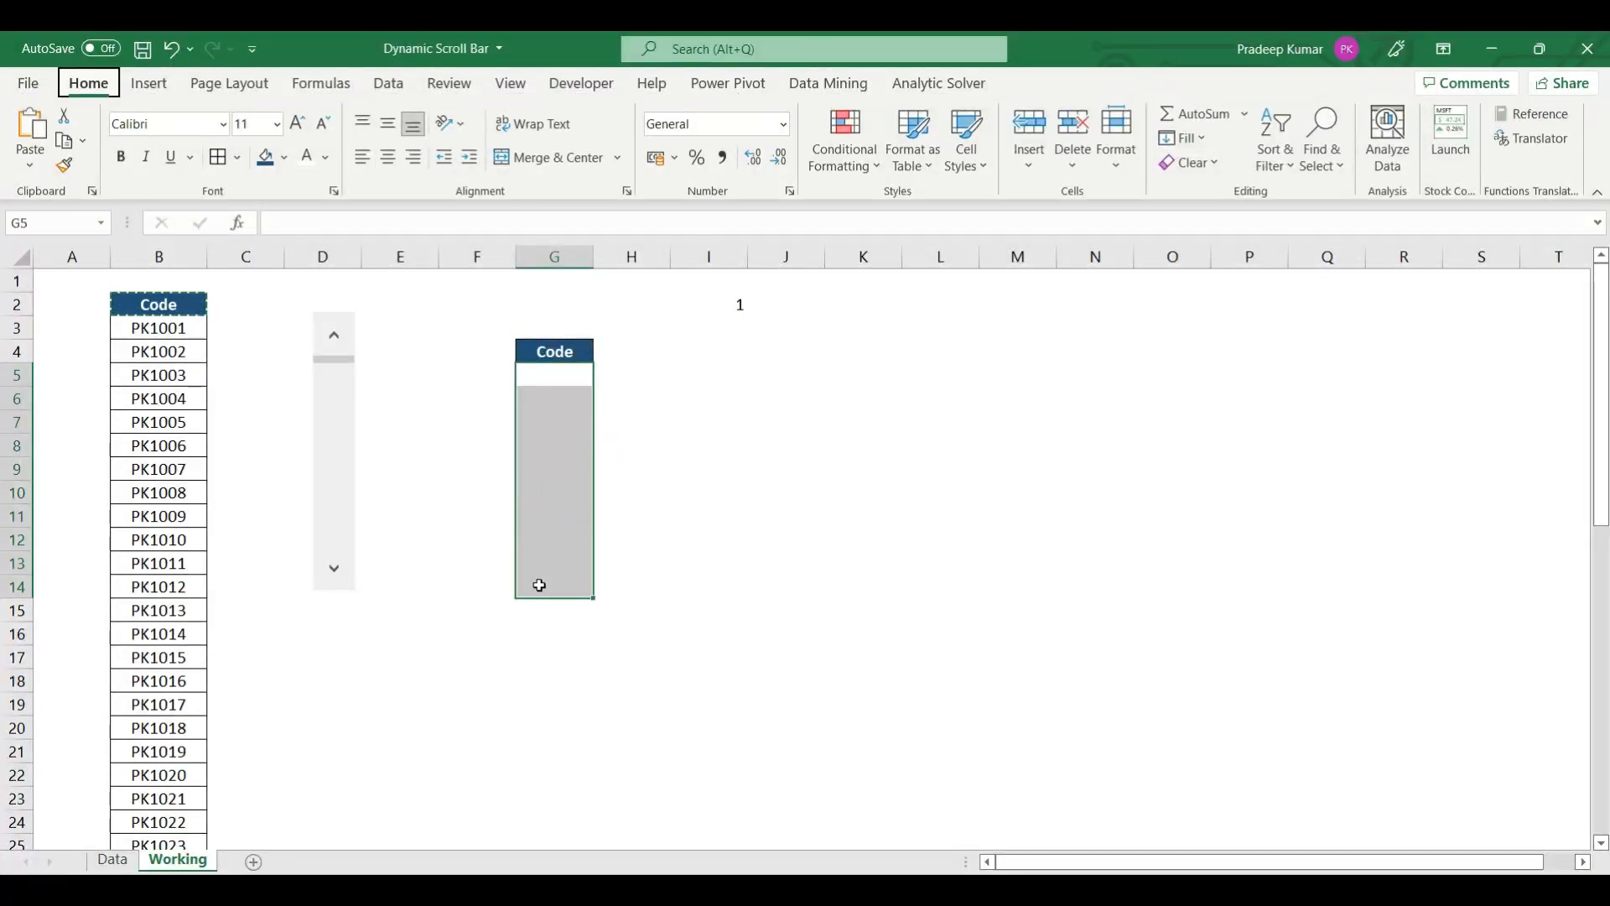
key("Return")
left_click(540, 516)
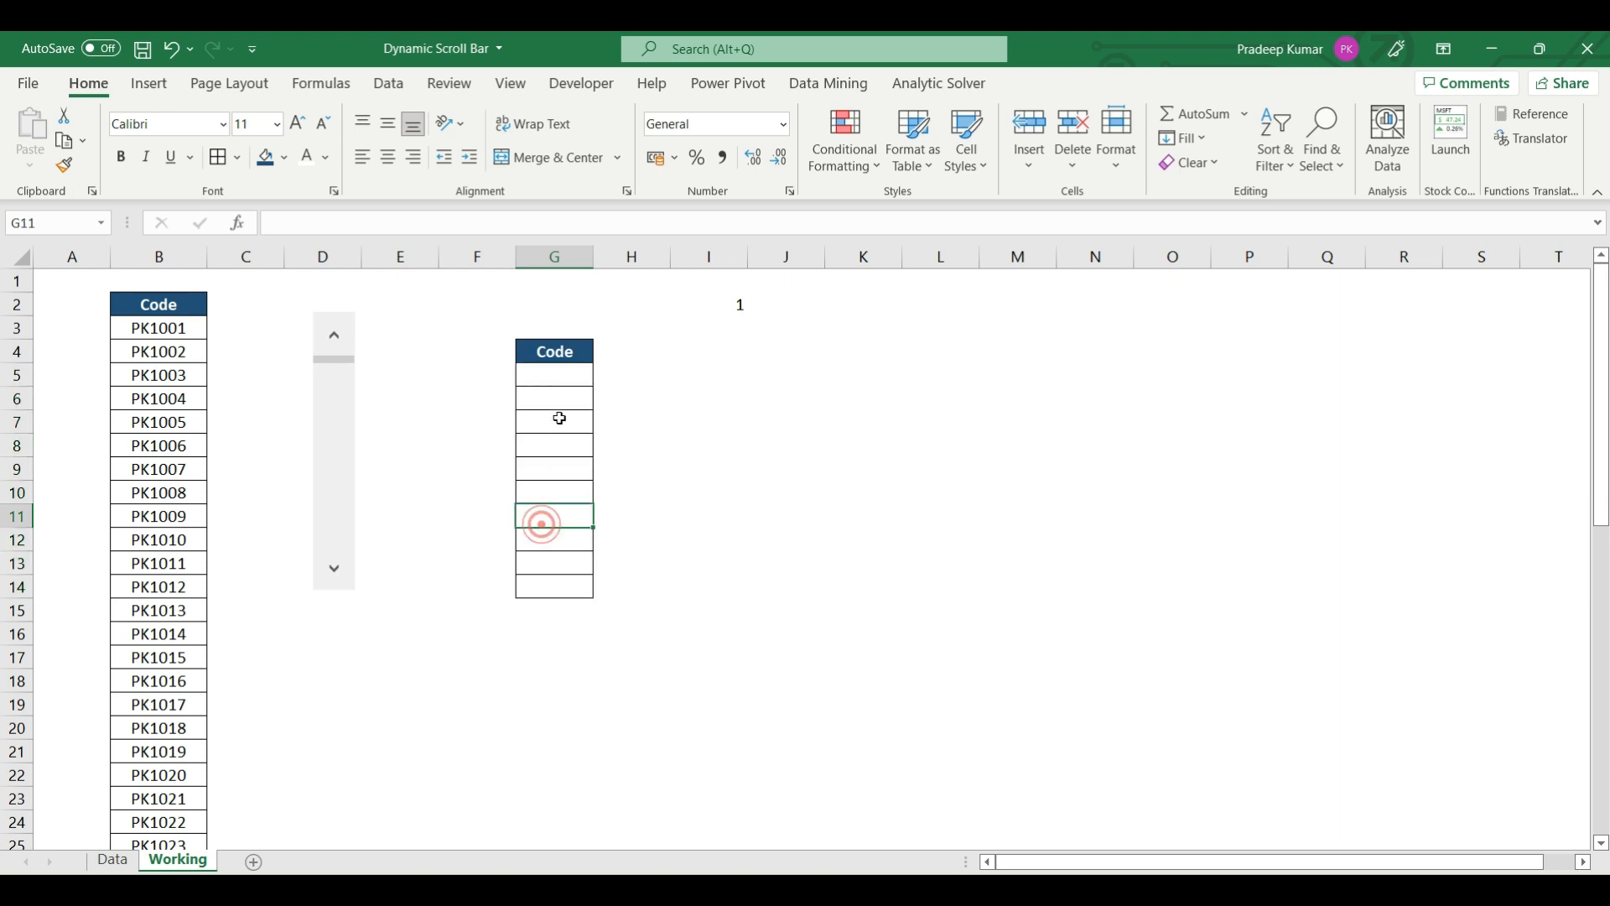
Enter the formula =INDEX($B$3:$B$52,$I$2) in cell G5 with absolute references to the code list and linked cell.
left_click(559, 375)
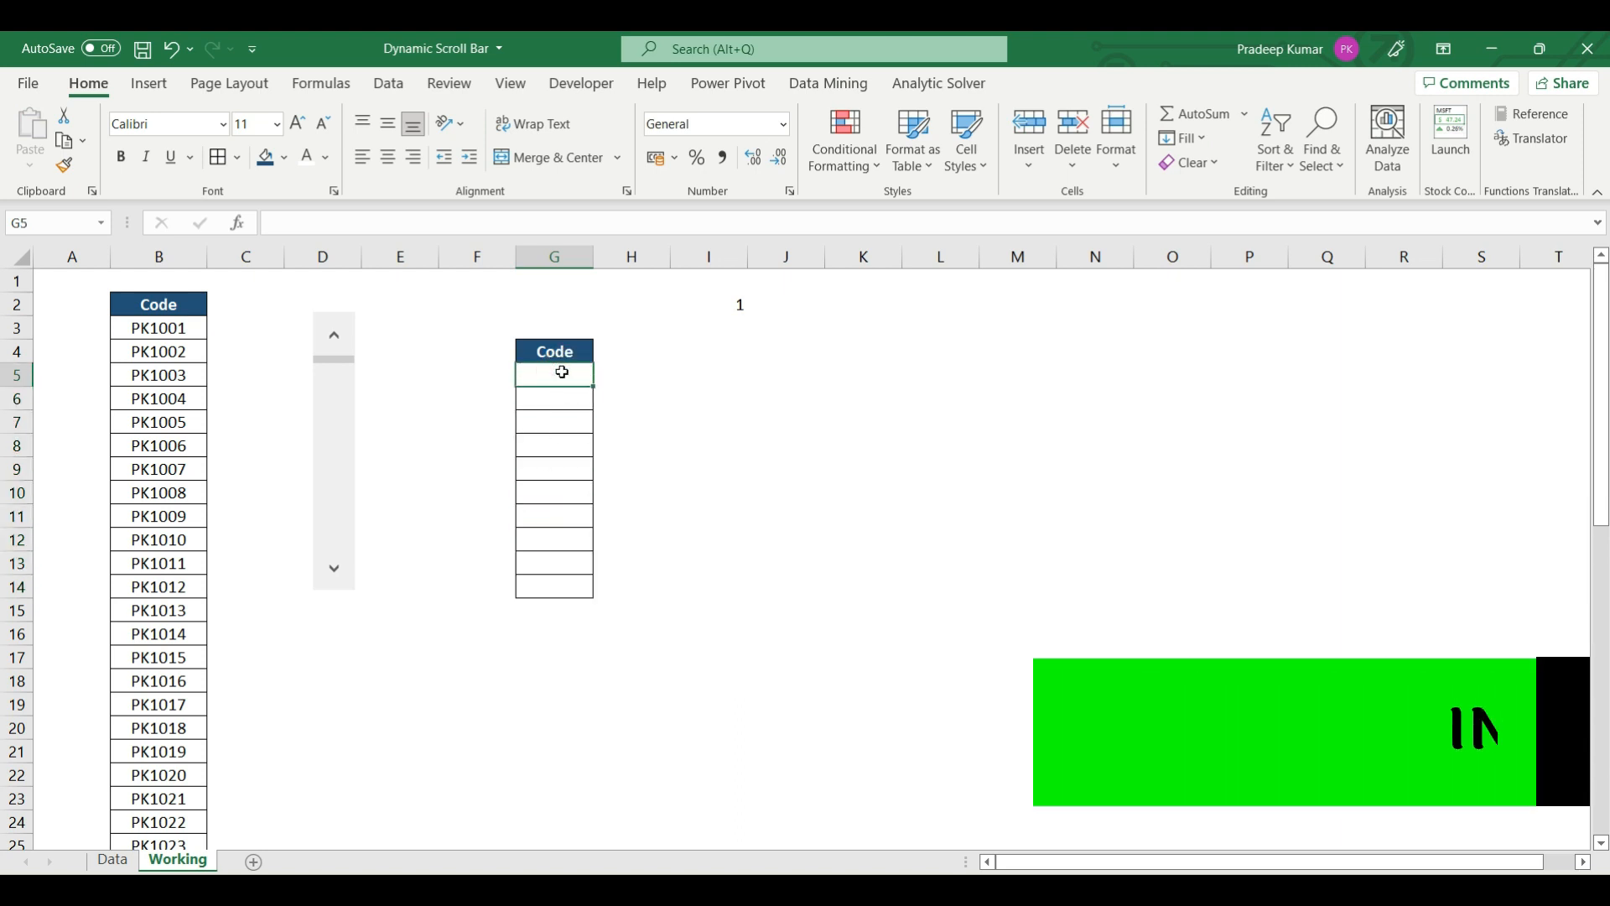
type("=inde")
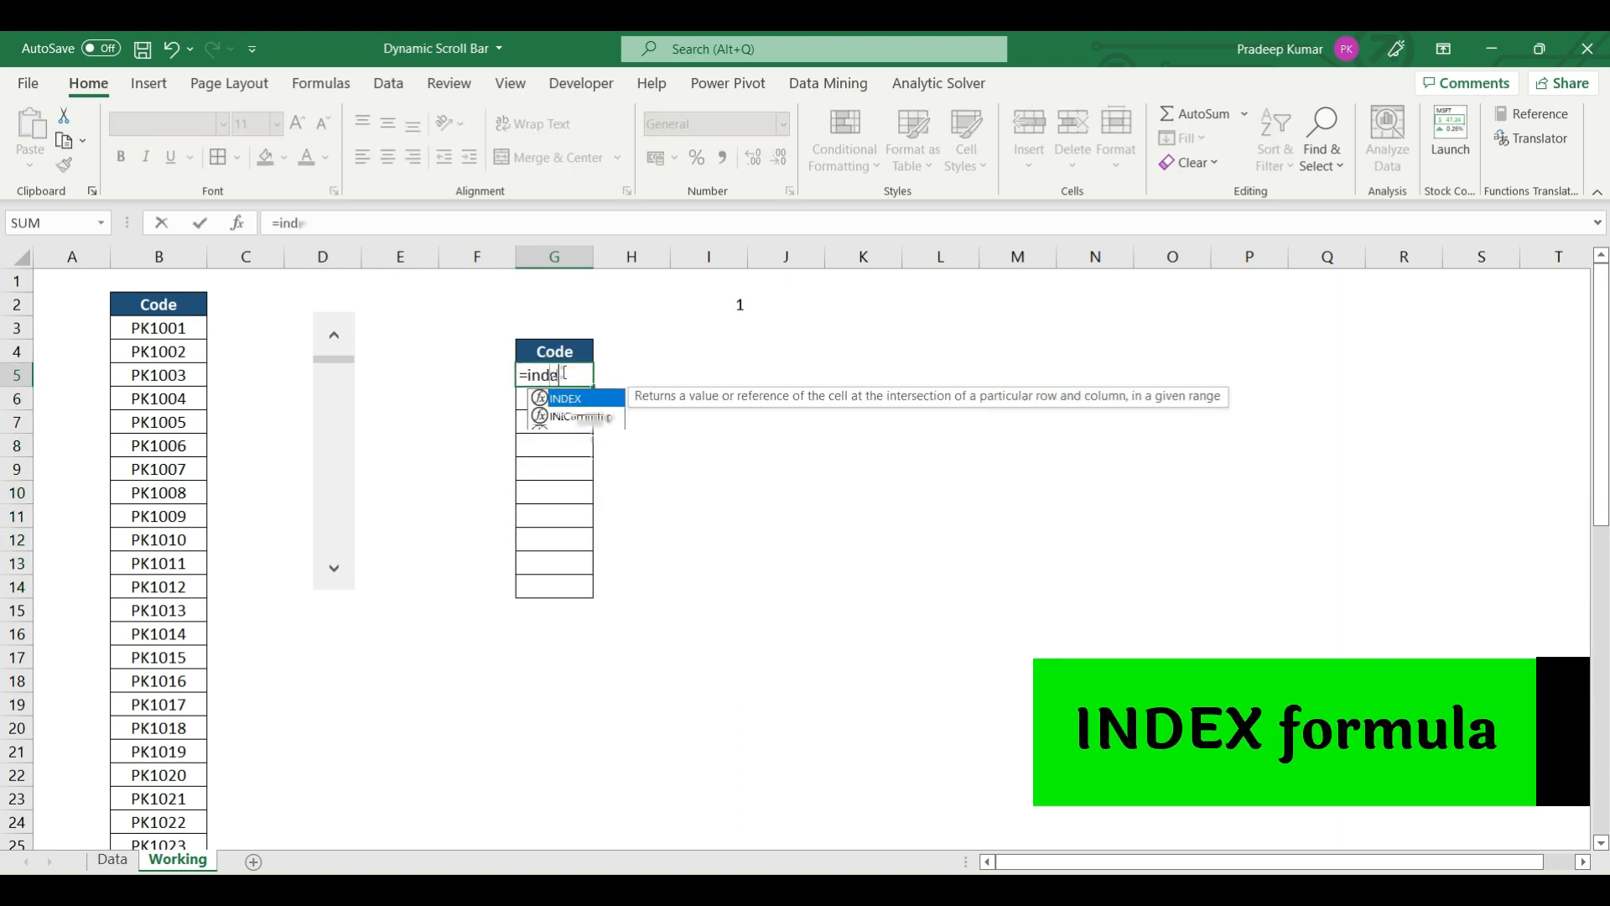
key("Tab")
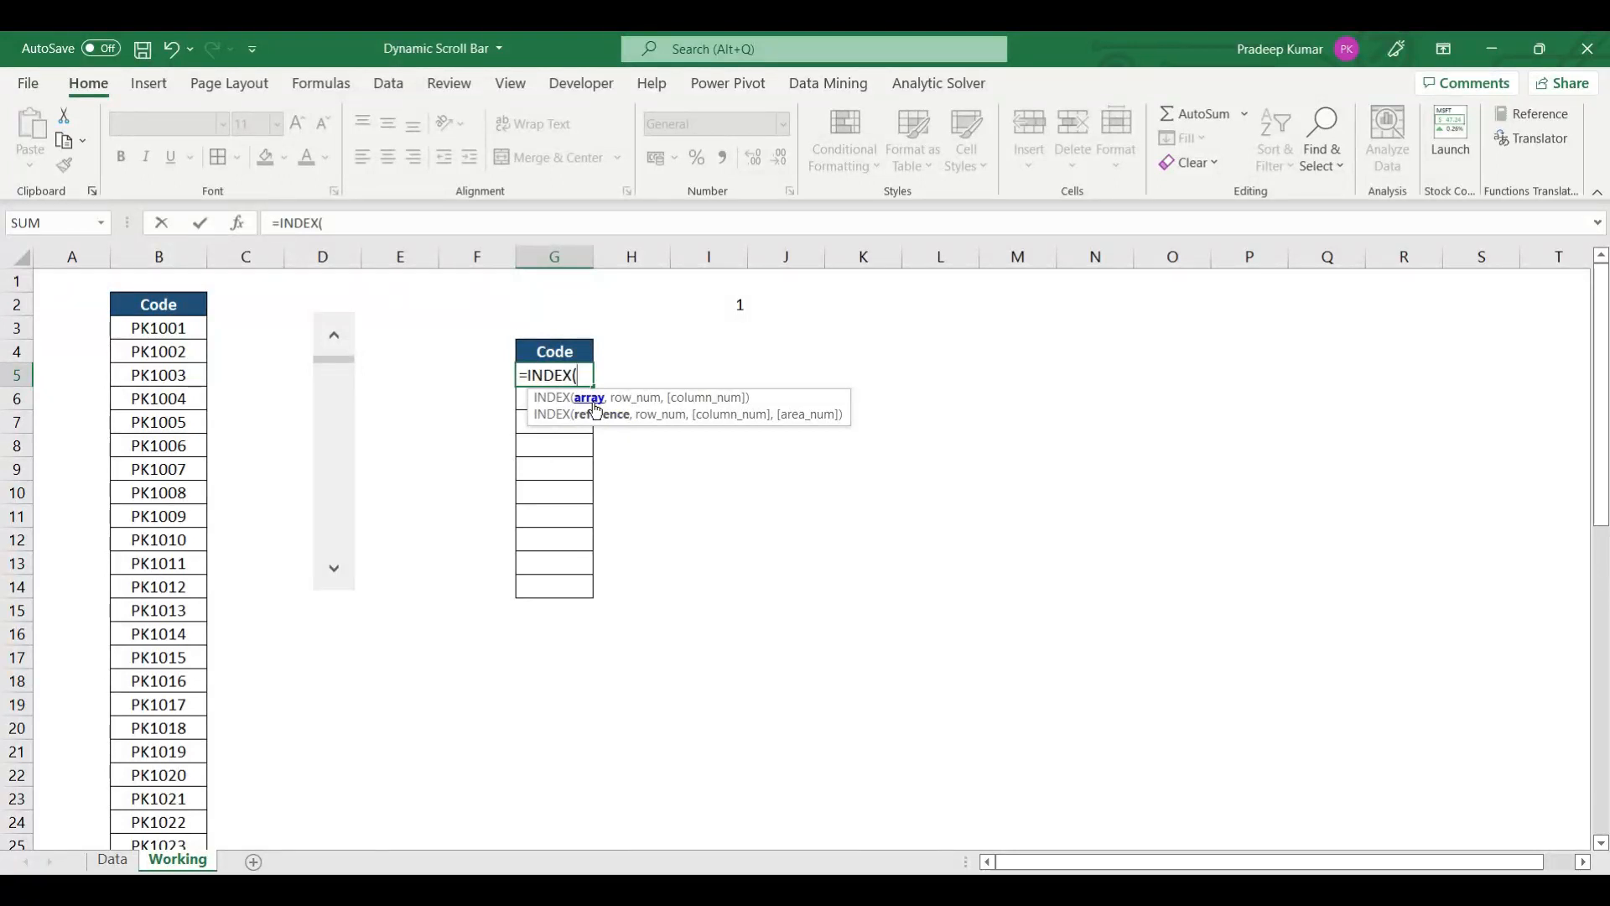
left_click(169, 329)
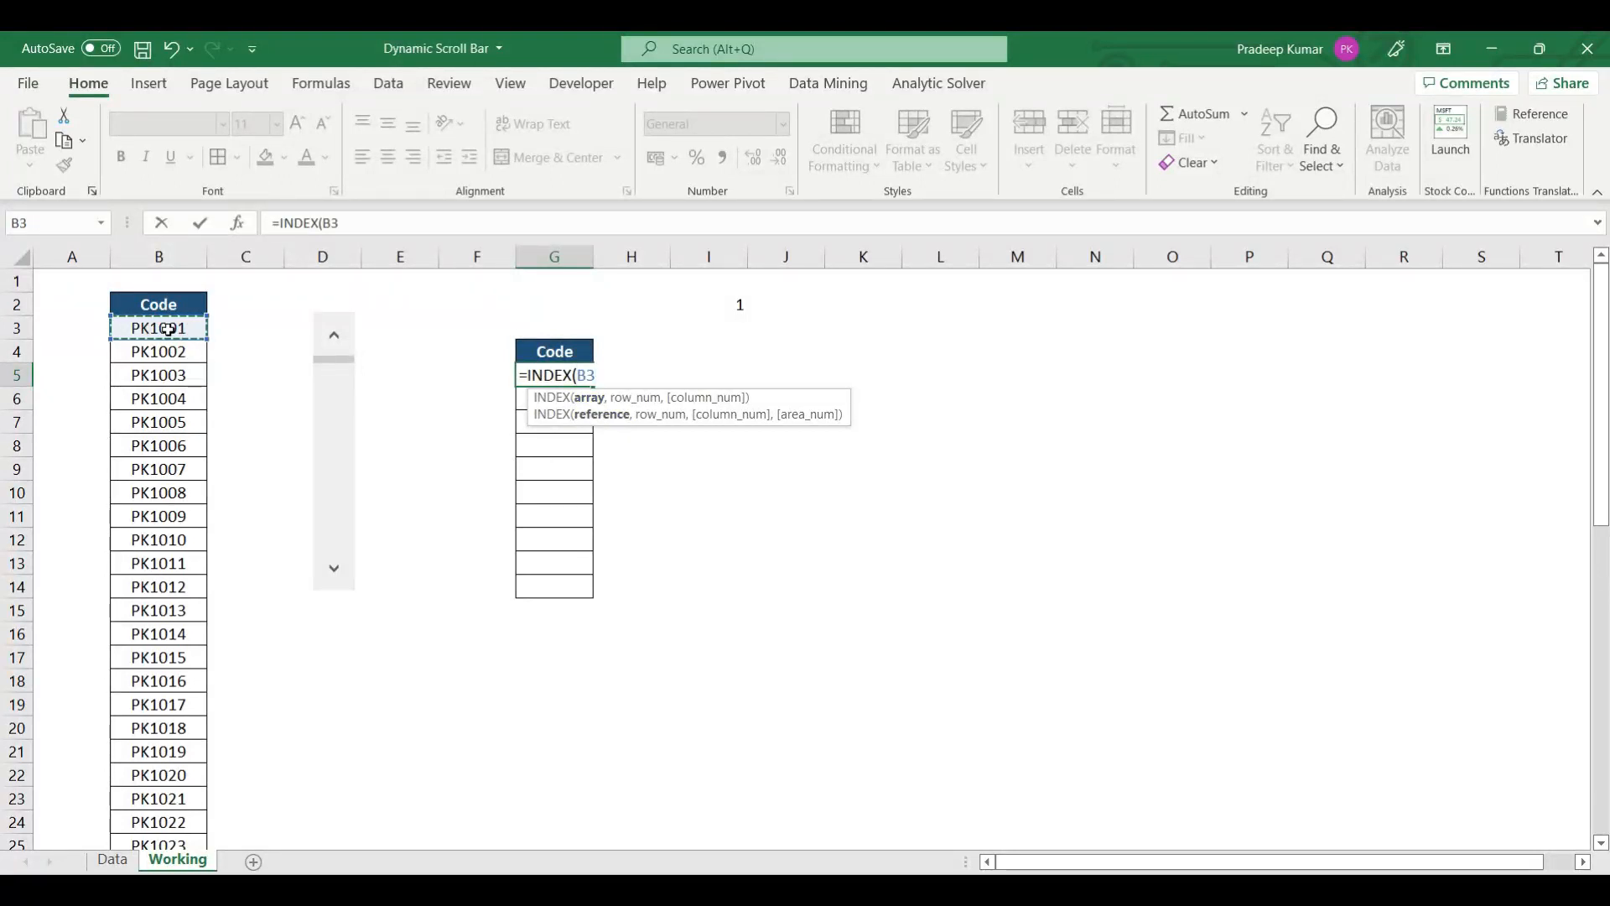
key("ctrl+shift+Down")
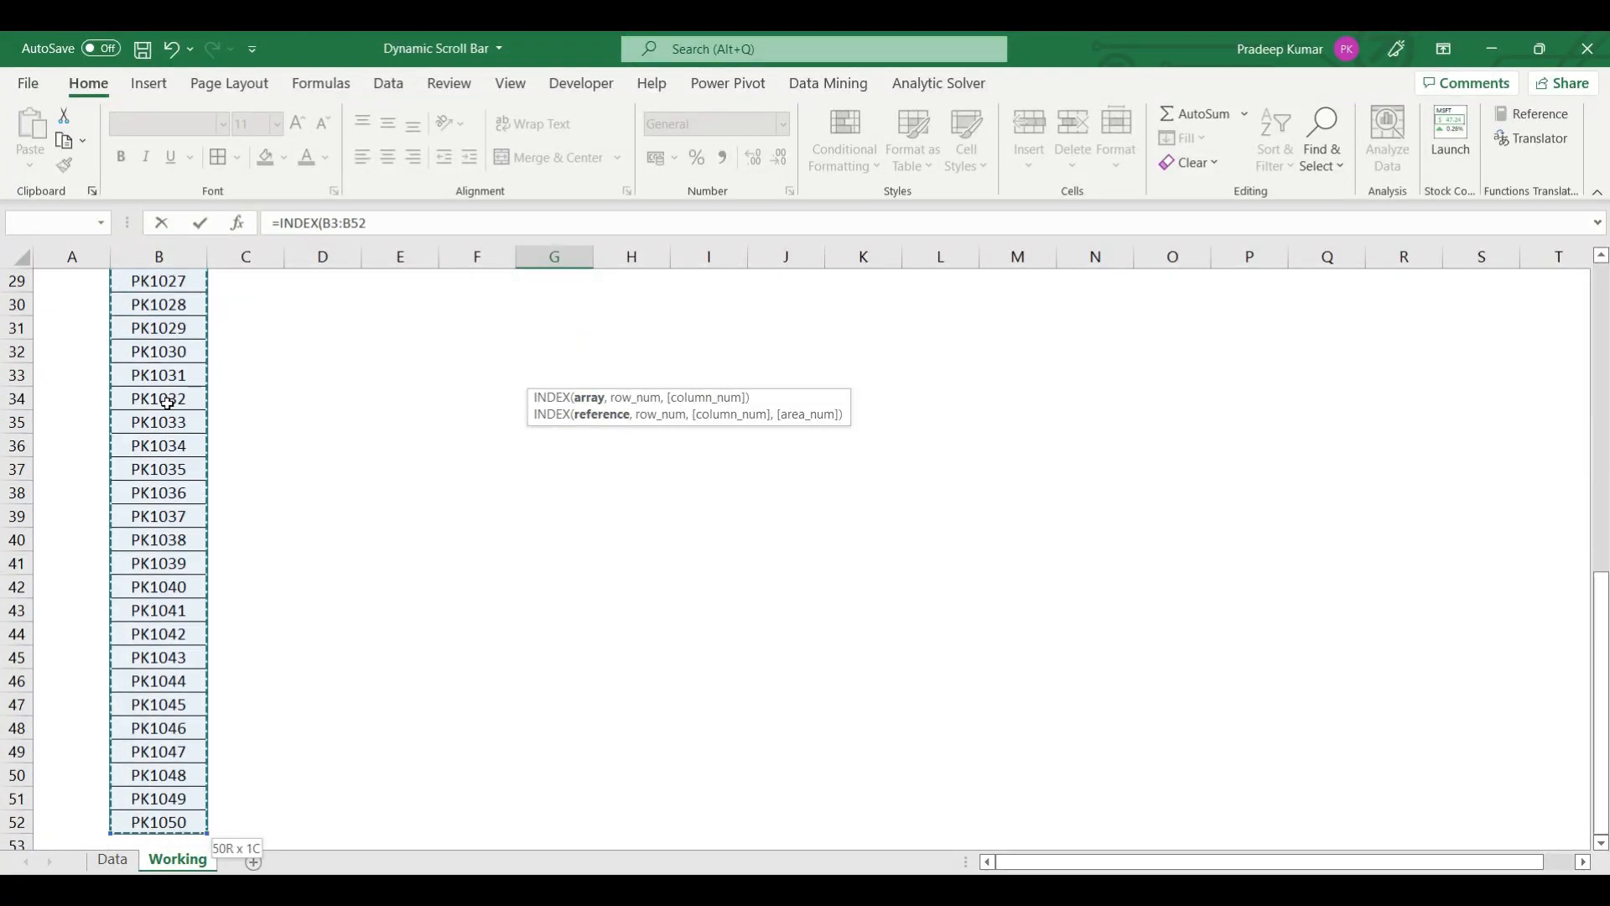
key("F4")
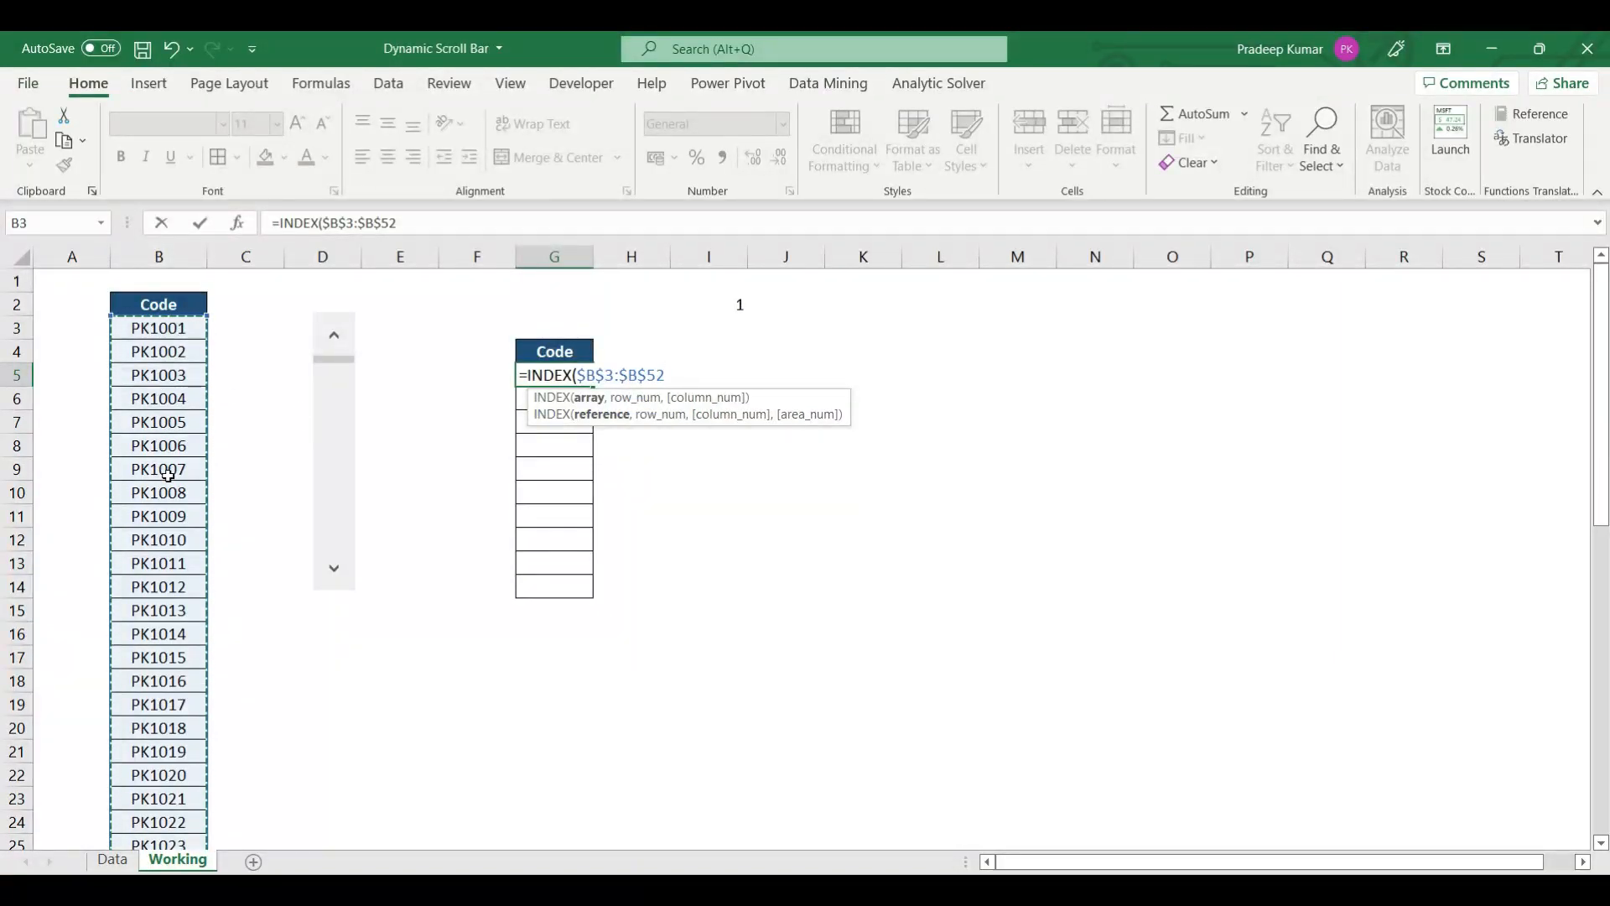
type(",")
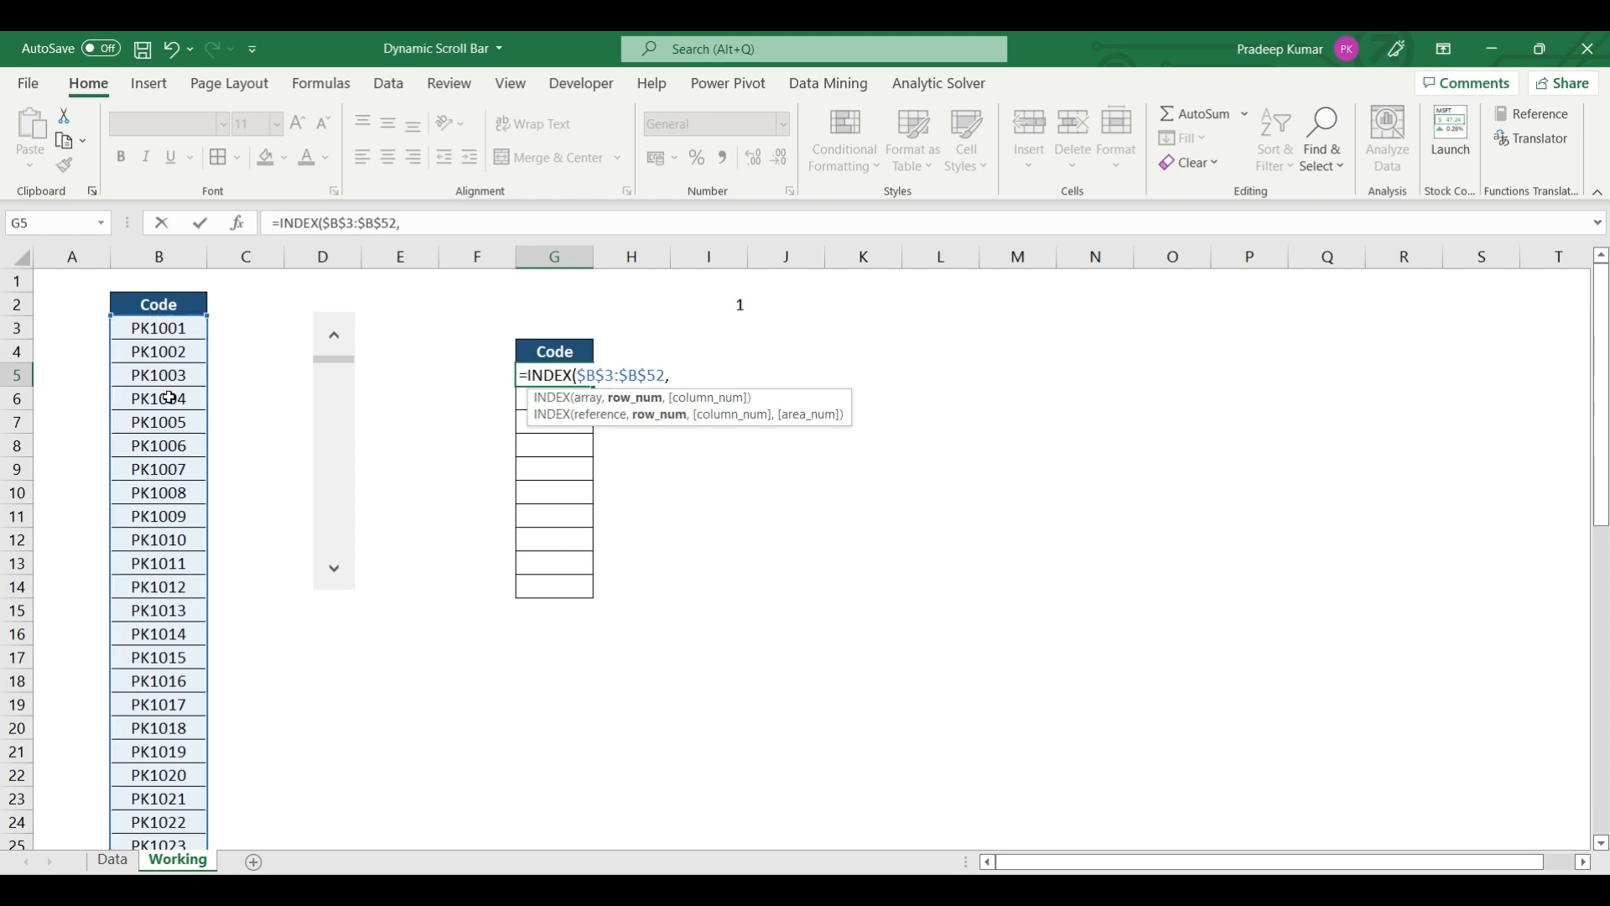
left_click(728, 300)
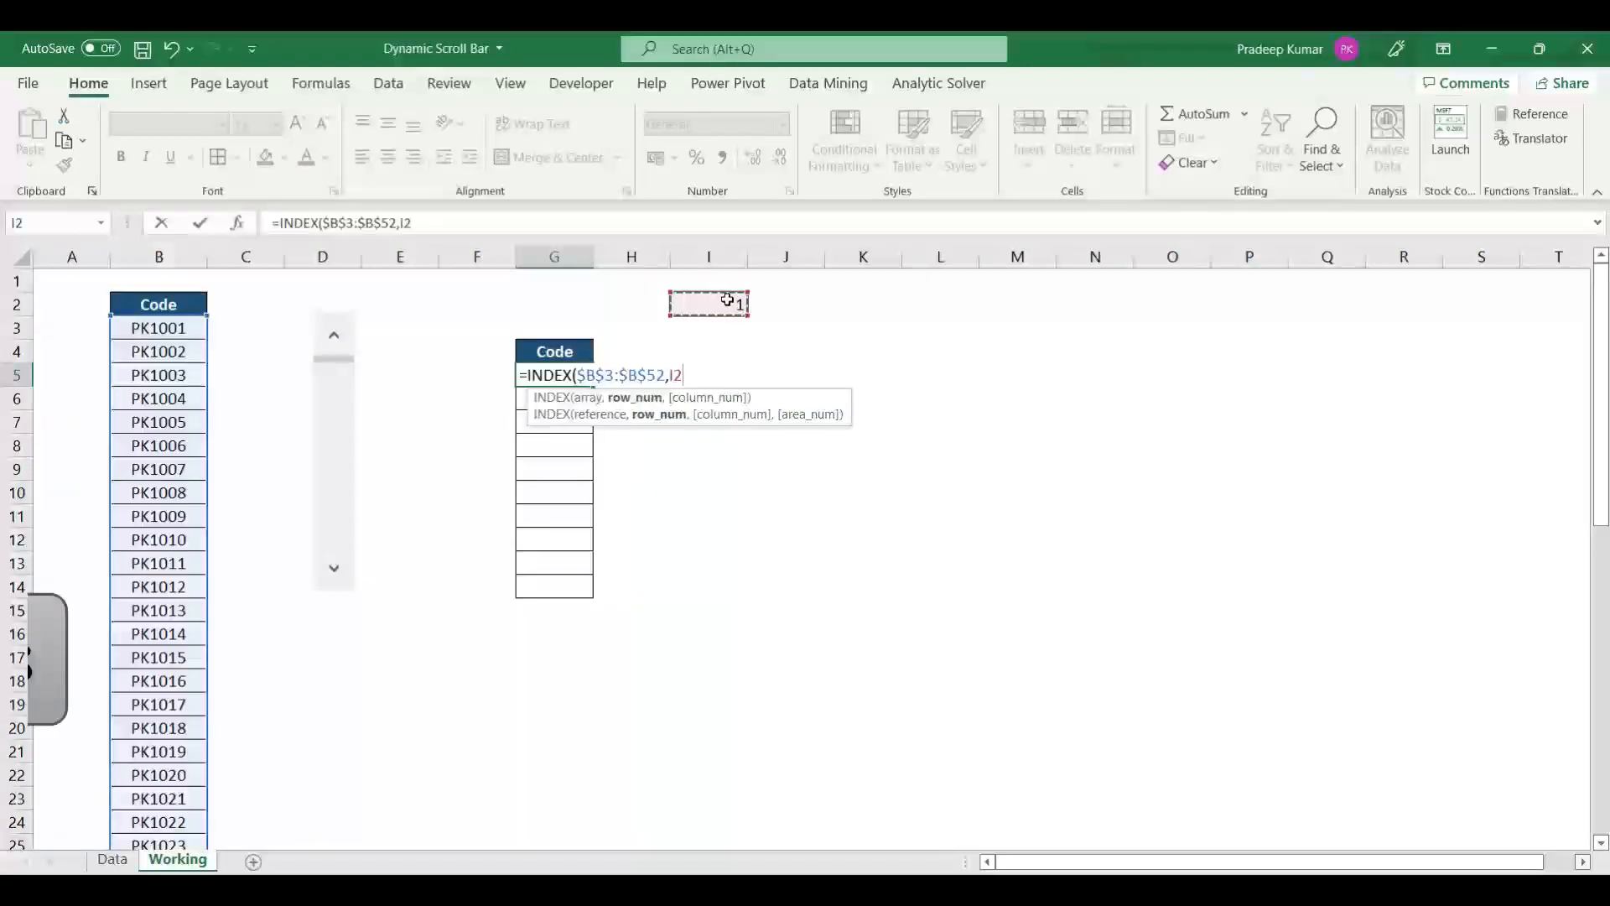
key("F4")
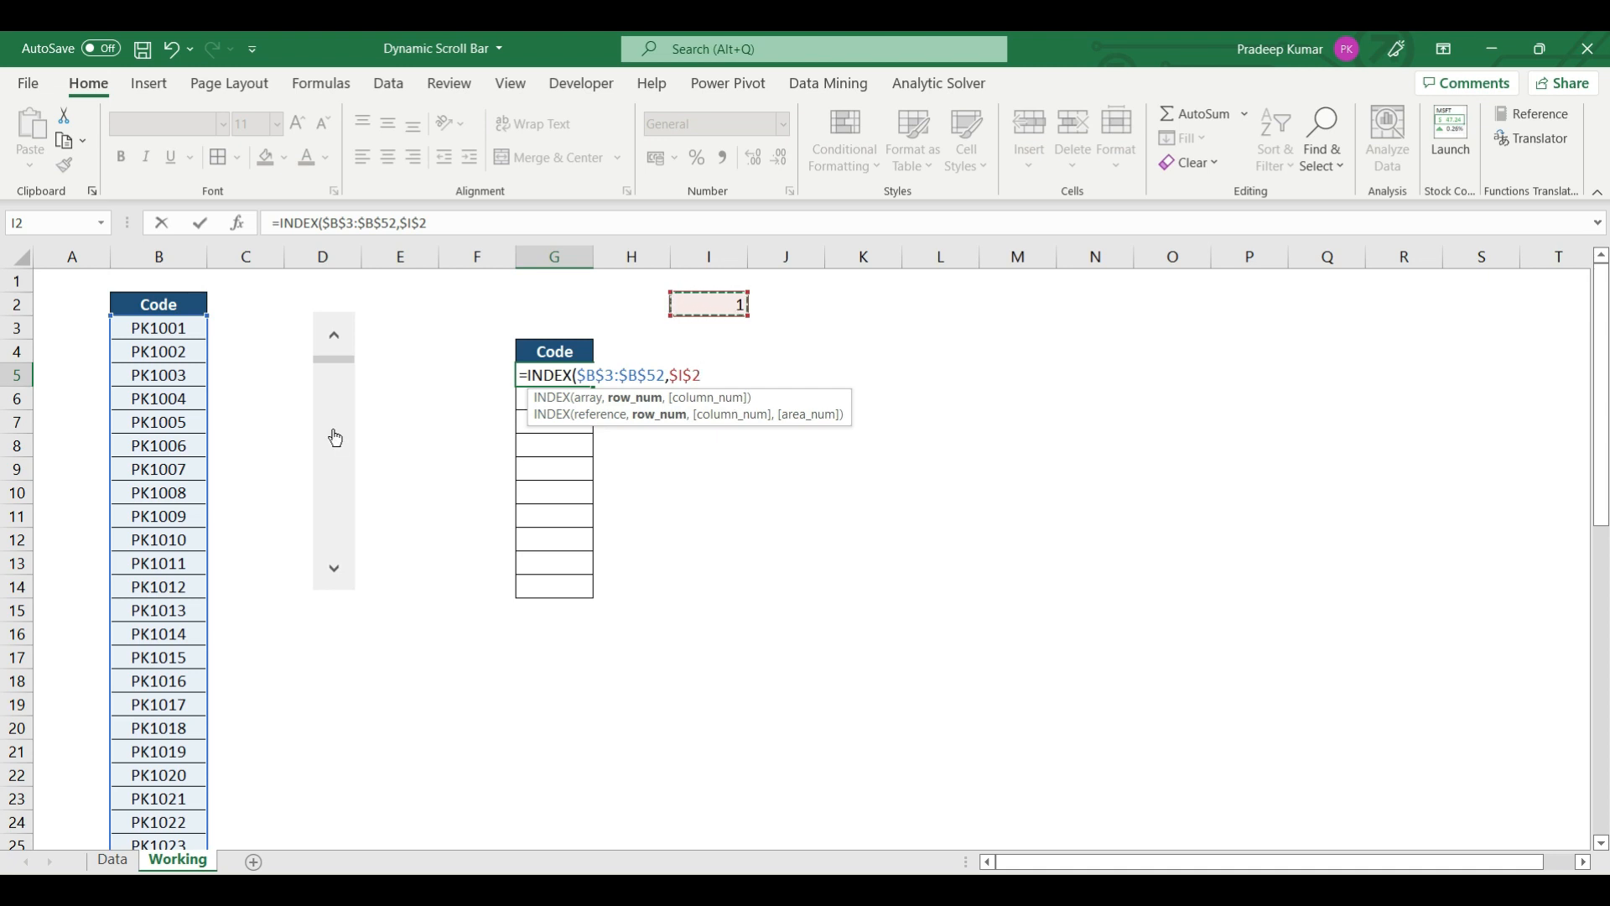
type(")")
key("Return")
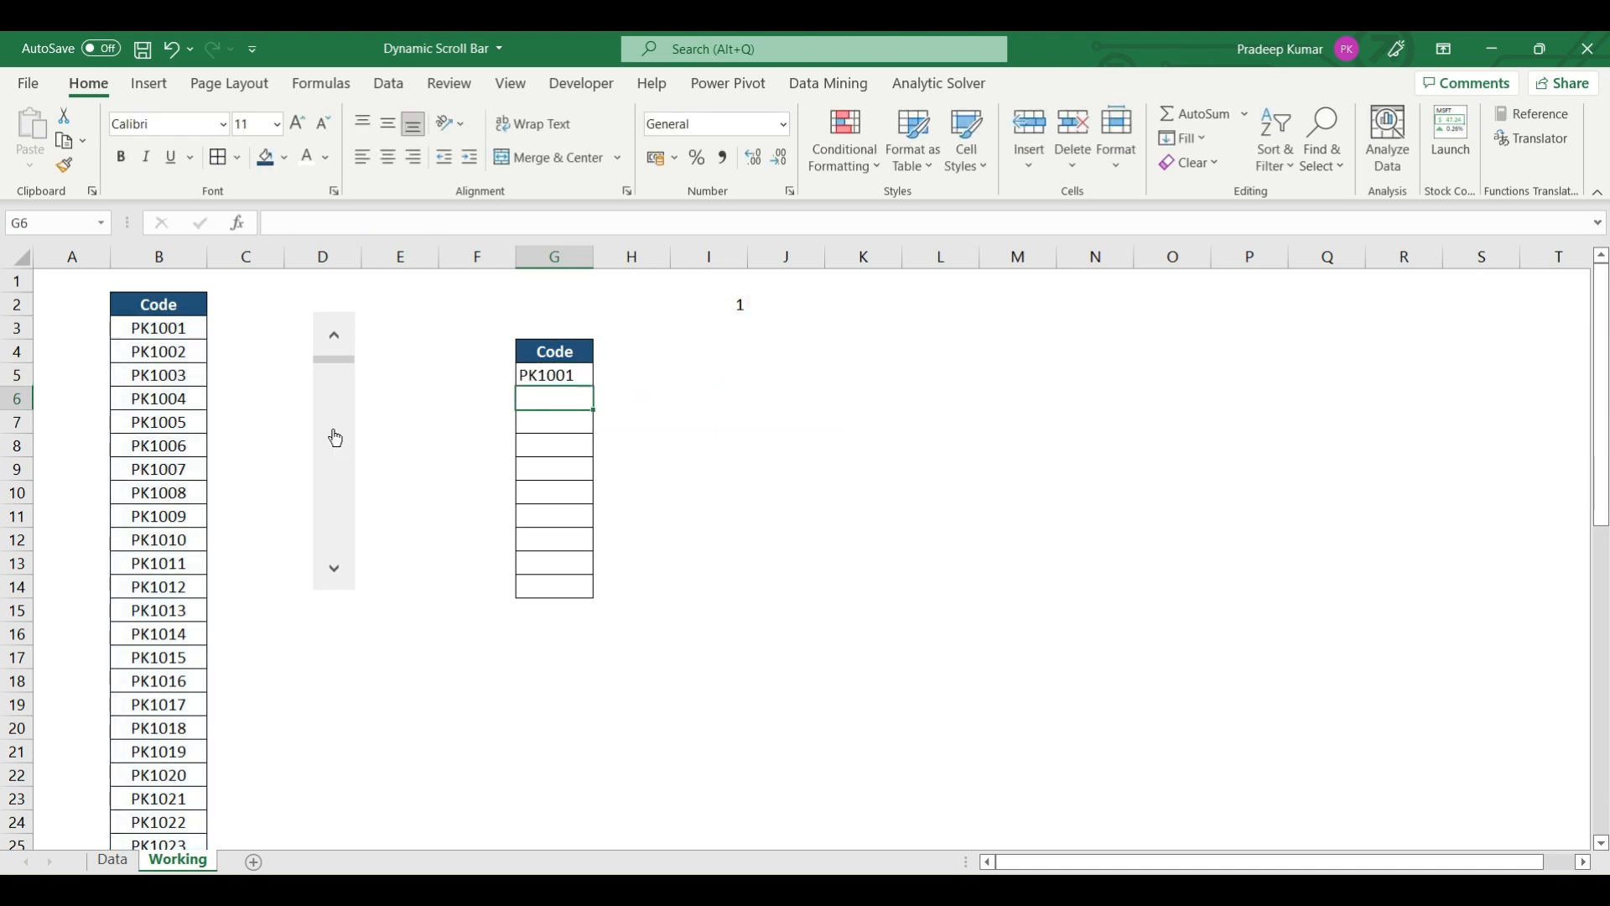
Copy the INDEX formula from G5 into the remaining table cells G6:G14.
left_click_drag(159, 325, 154, 586)
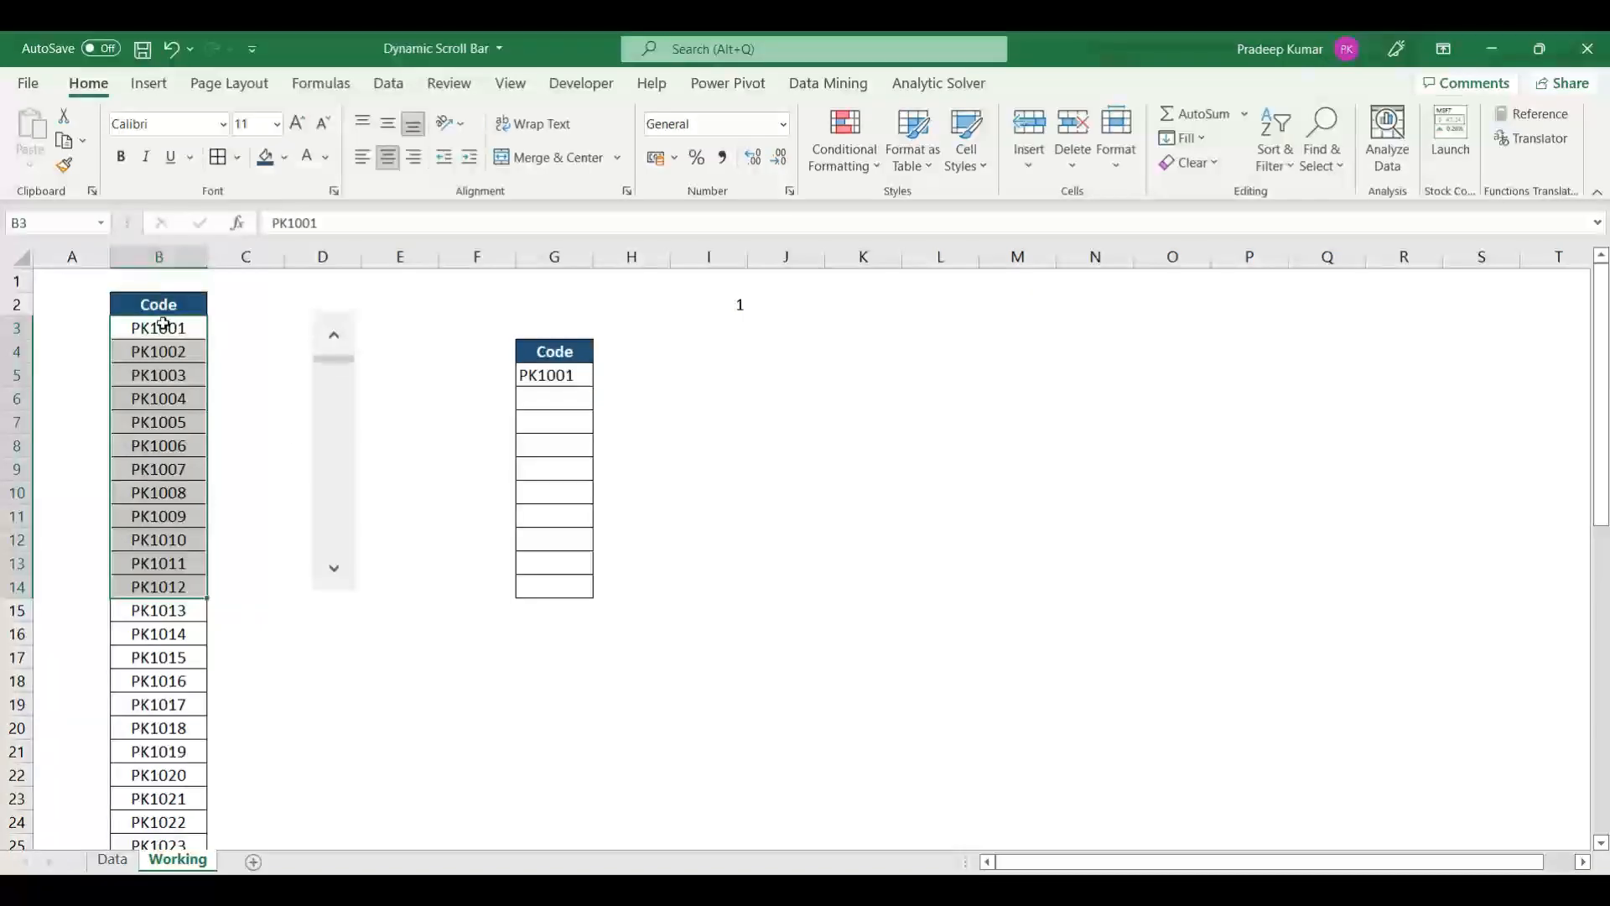
left_click(160, 327)
left_click(552, 374)
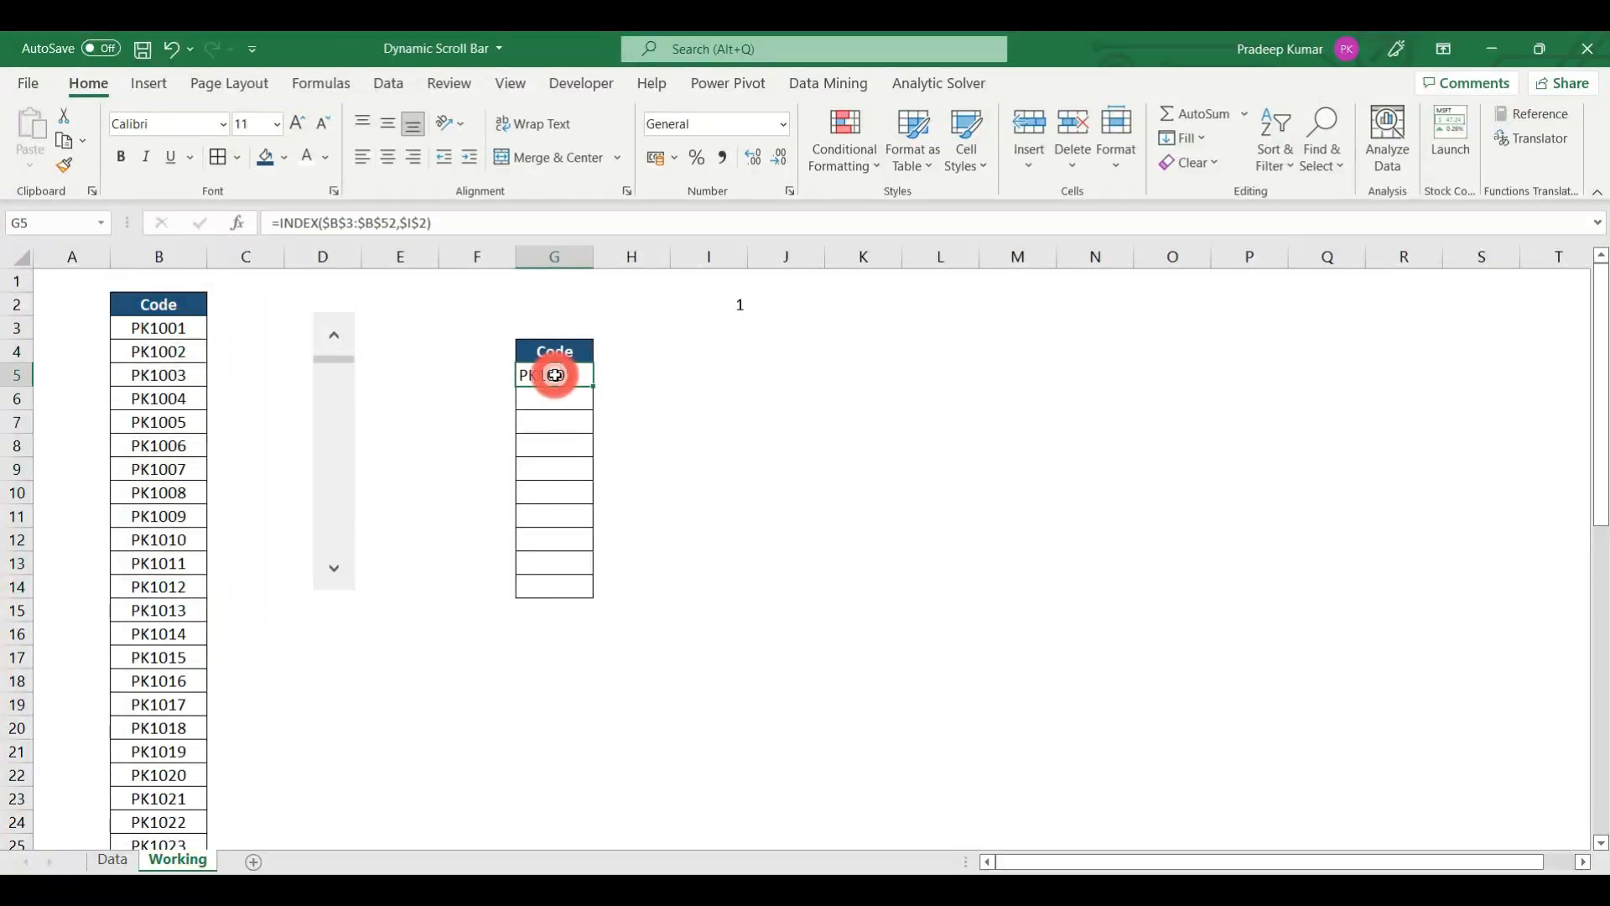
key("ctrl+c")
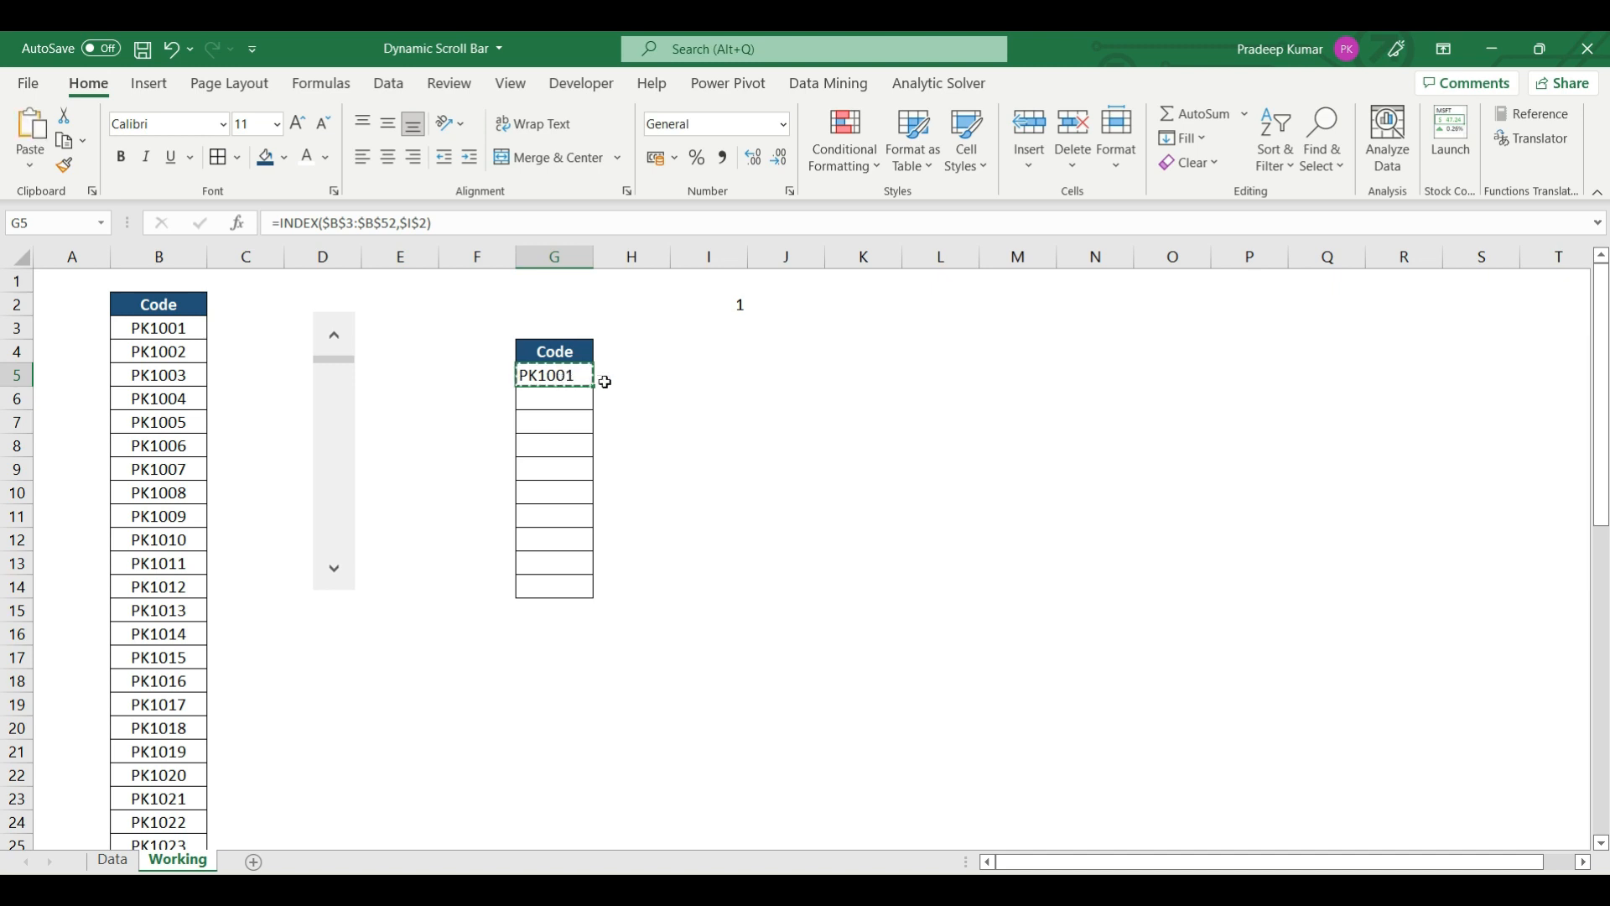
left_click_drag(560, 397, 557, 583)
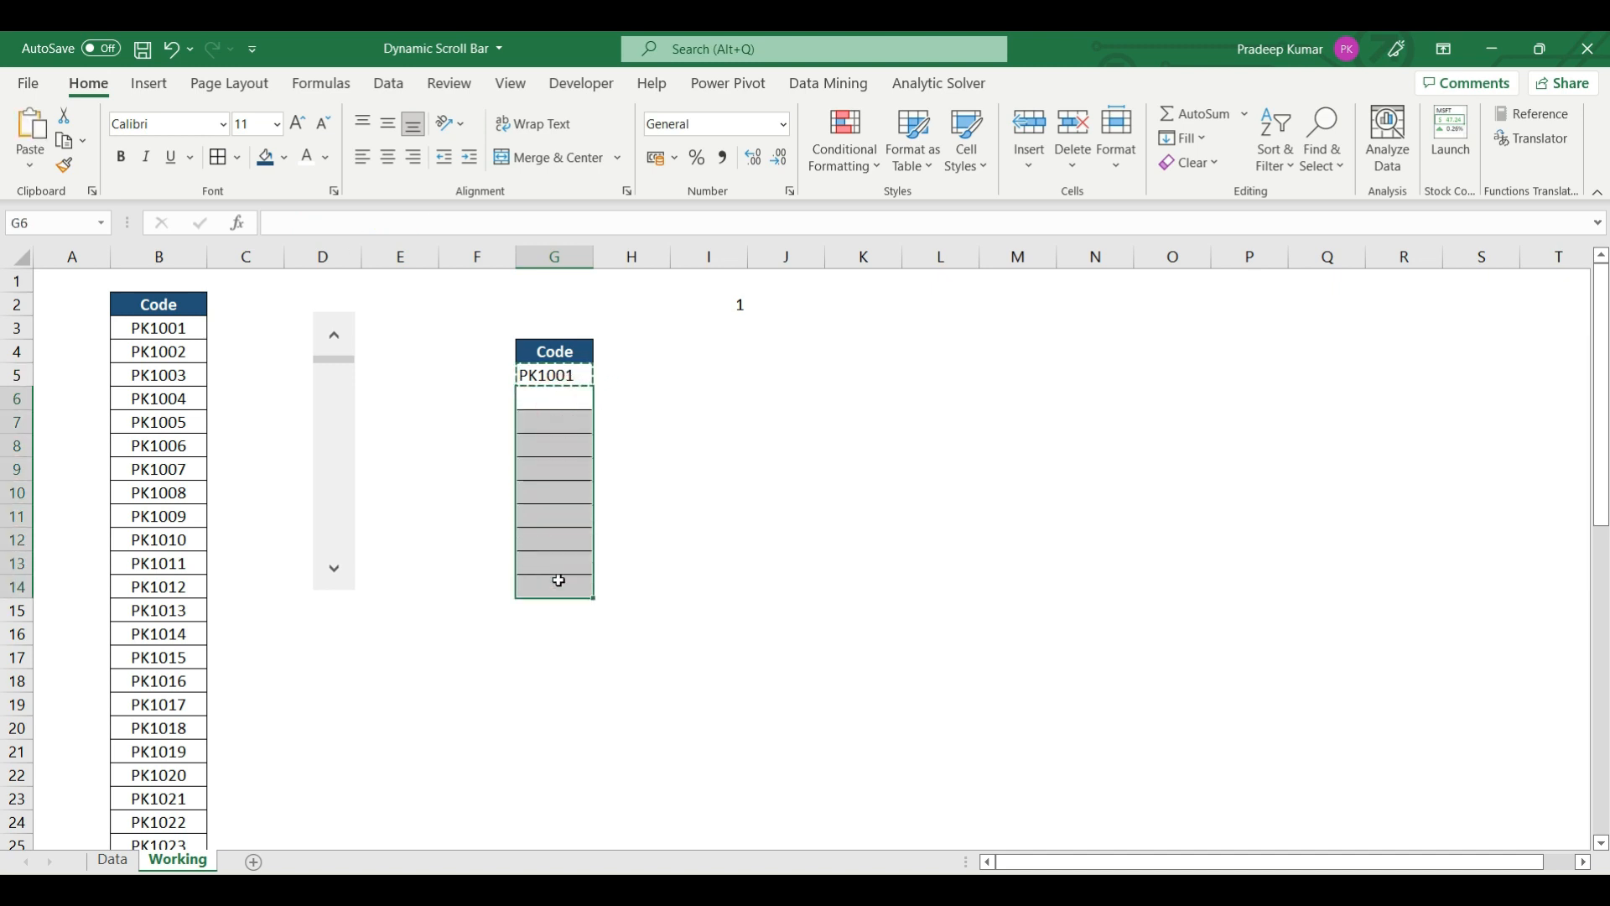
key("ctrl+v")
left_click(571, 398)
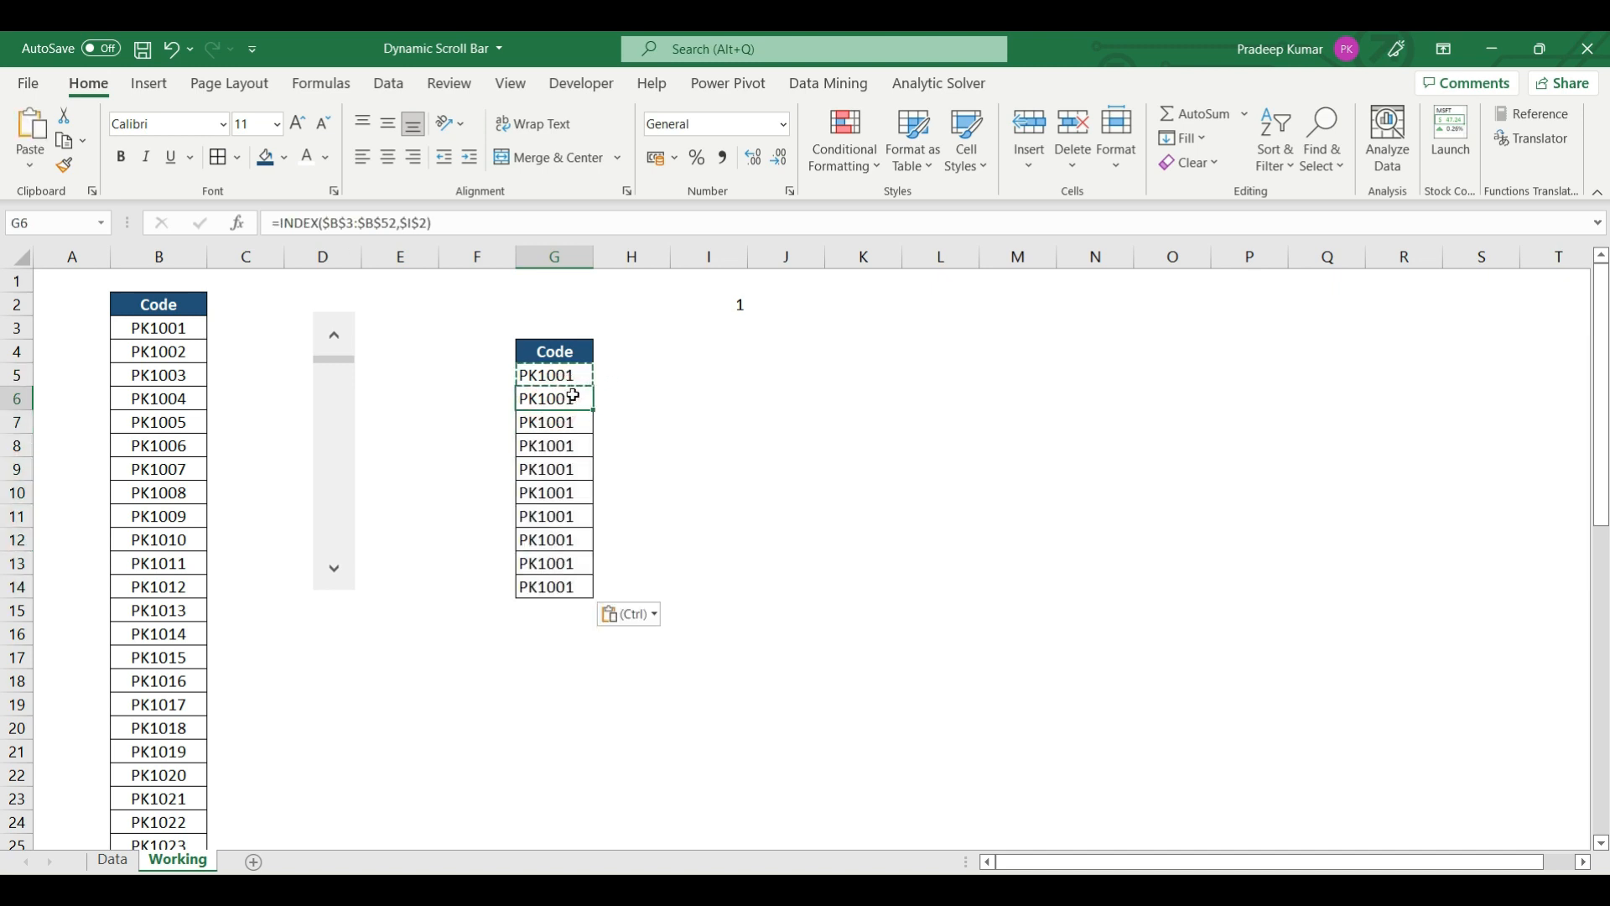
Compare the small table with the source codes and examine the $I$2 row argument in the formulas of G8 and G5.
left_click_drag(572, 396, 574, 585)
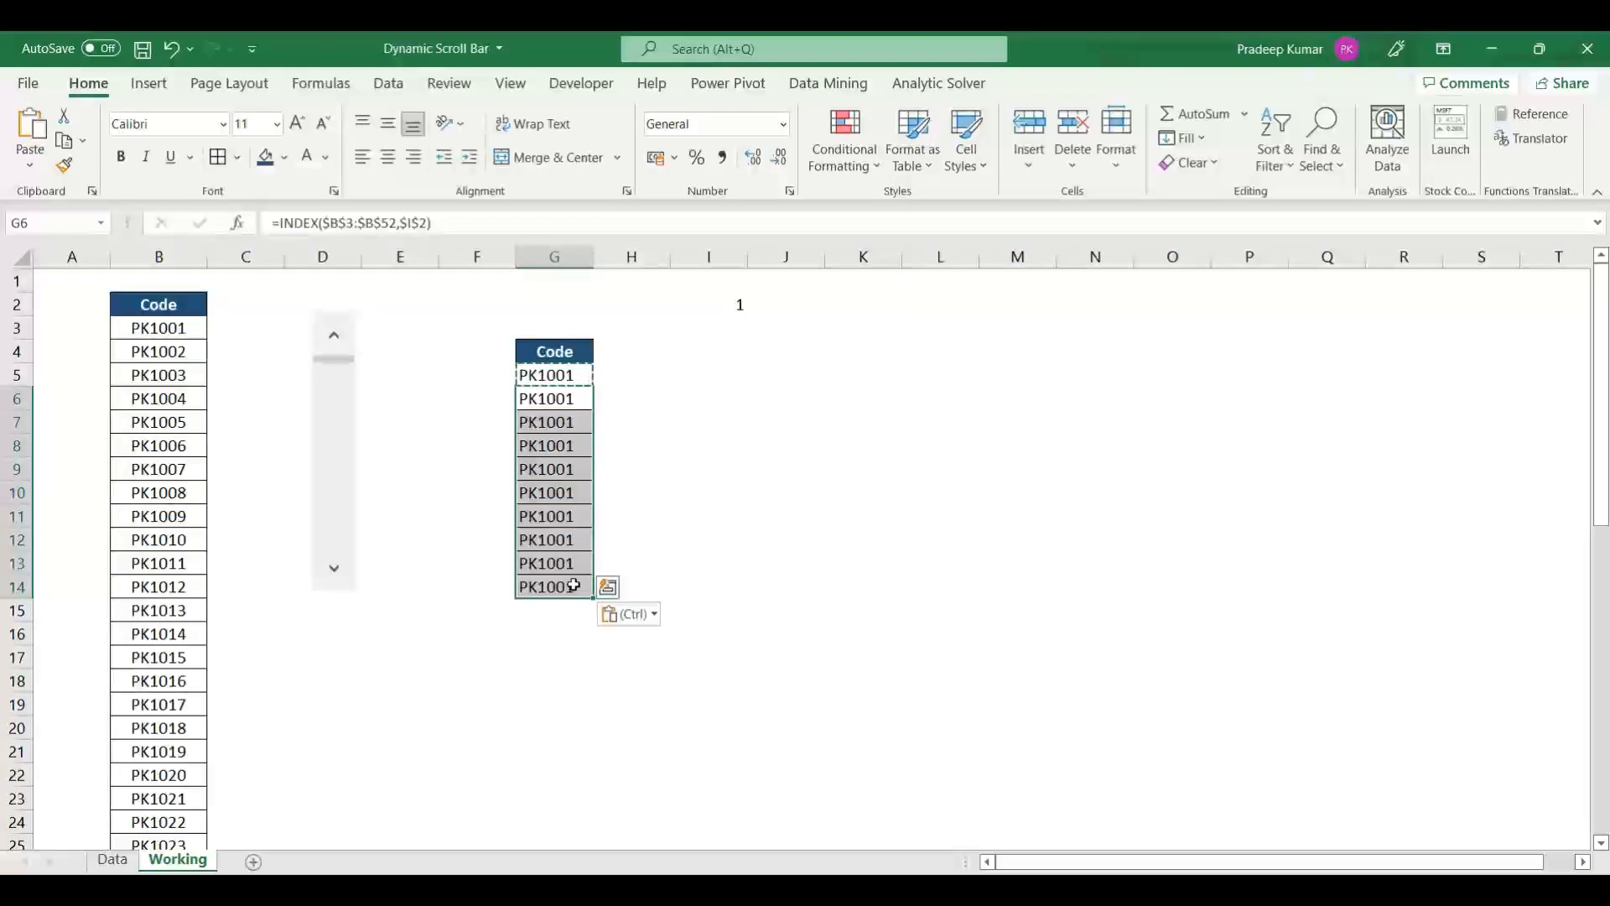
key("Escape")
left_click_drag(167, 327, 168, 635)
left_click(568, 373)
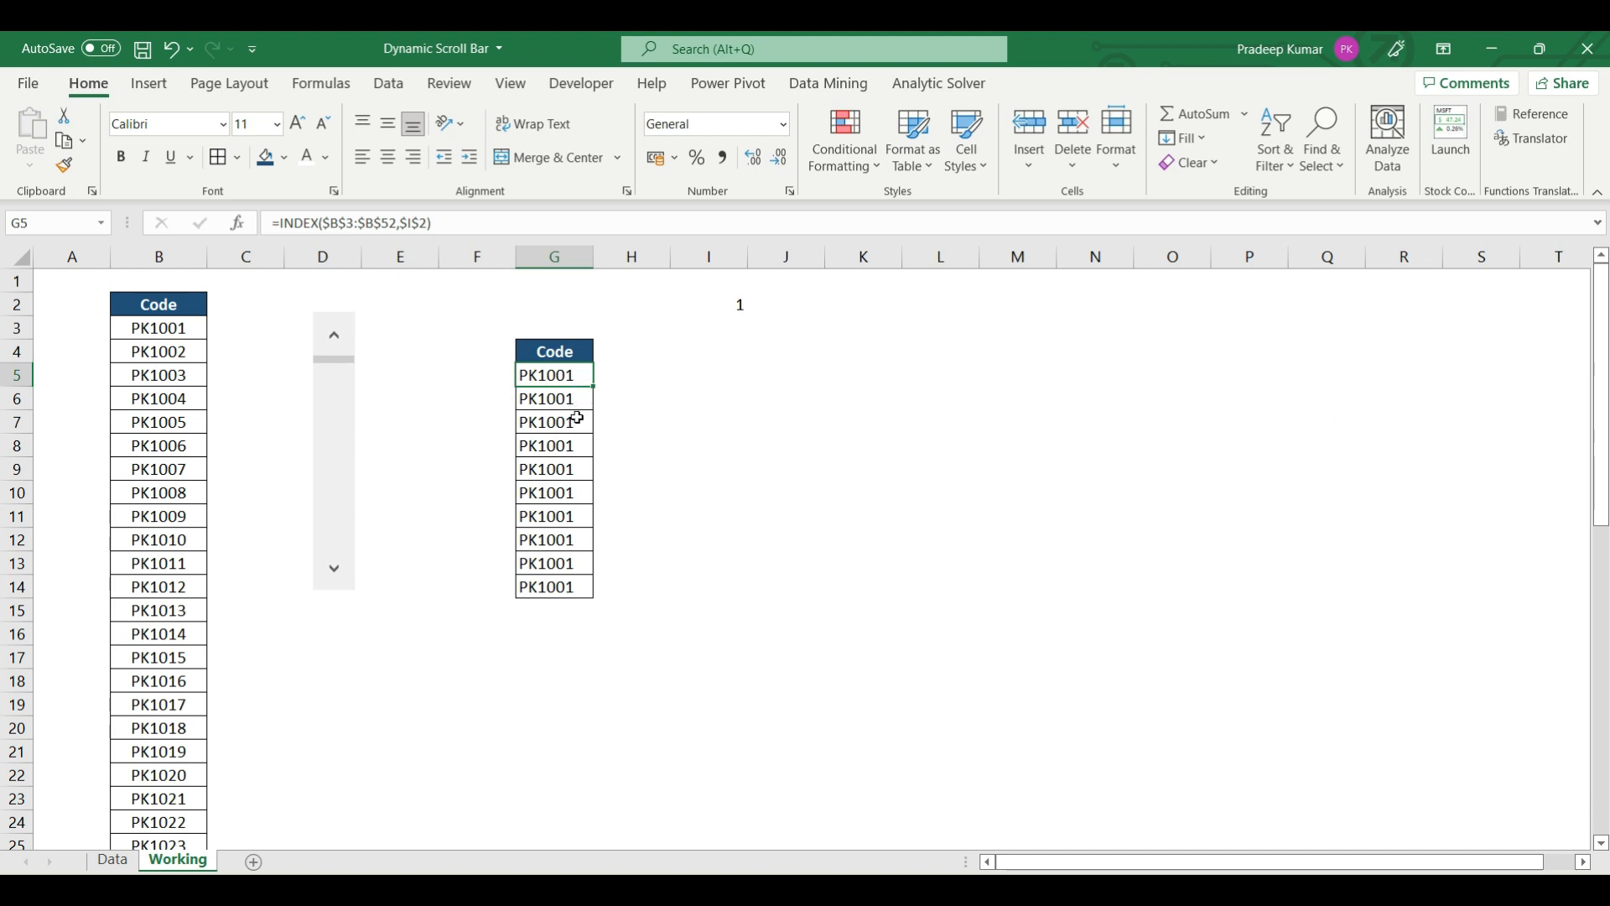
left_click(576, 417)
double_click(575, 417)
left_click(580, 452)
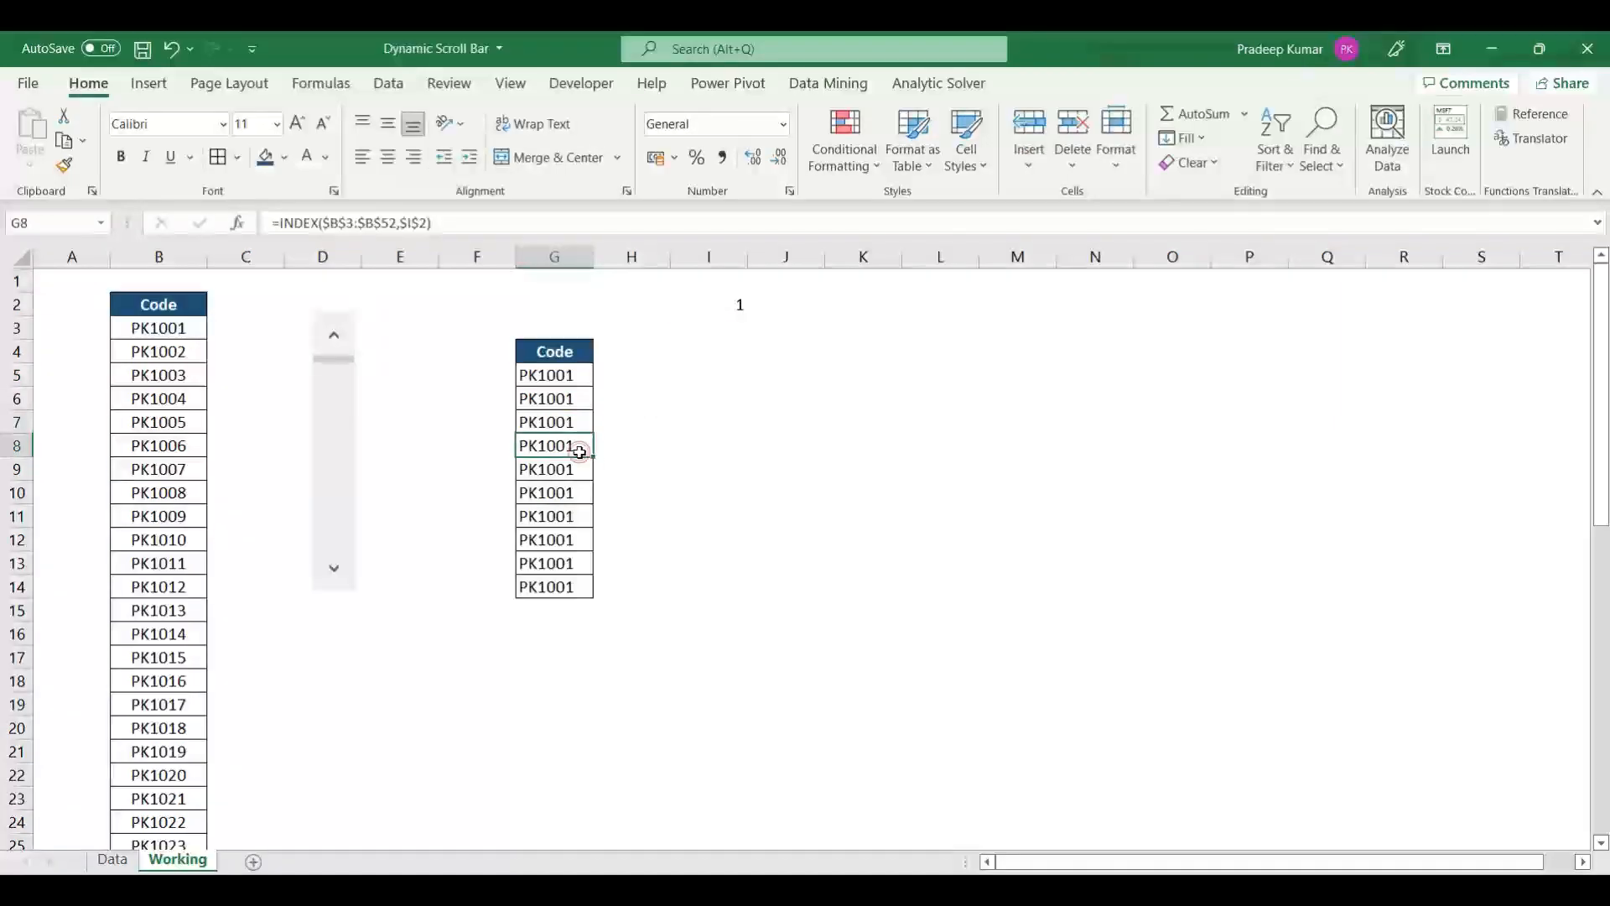
double_click(580, 452)
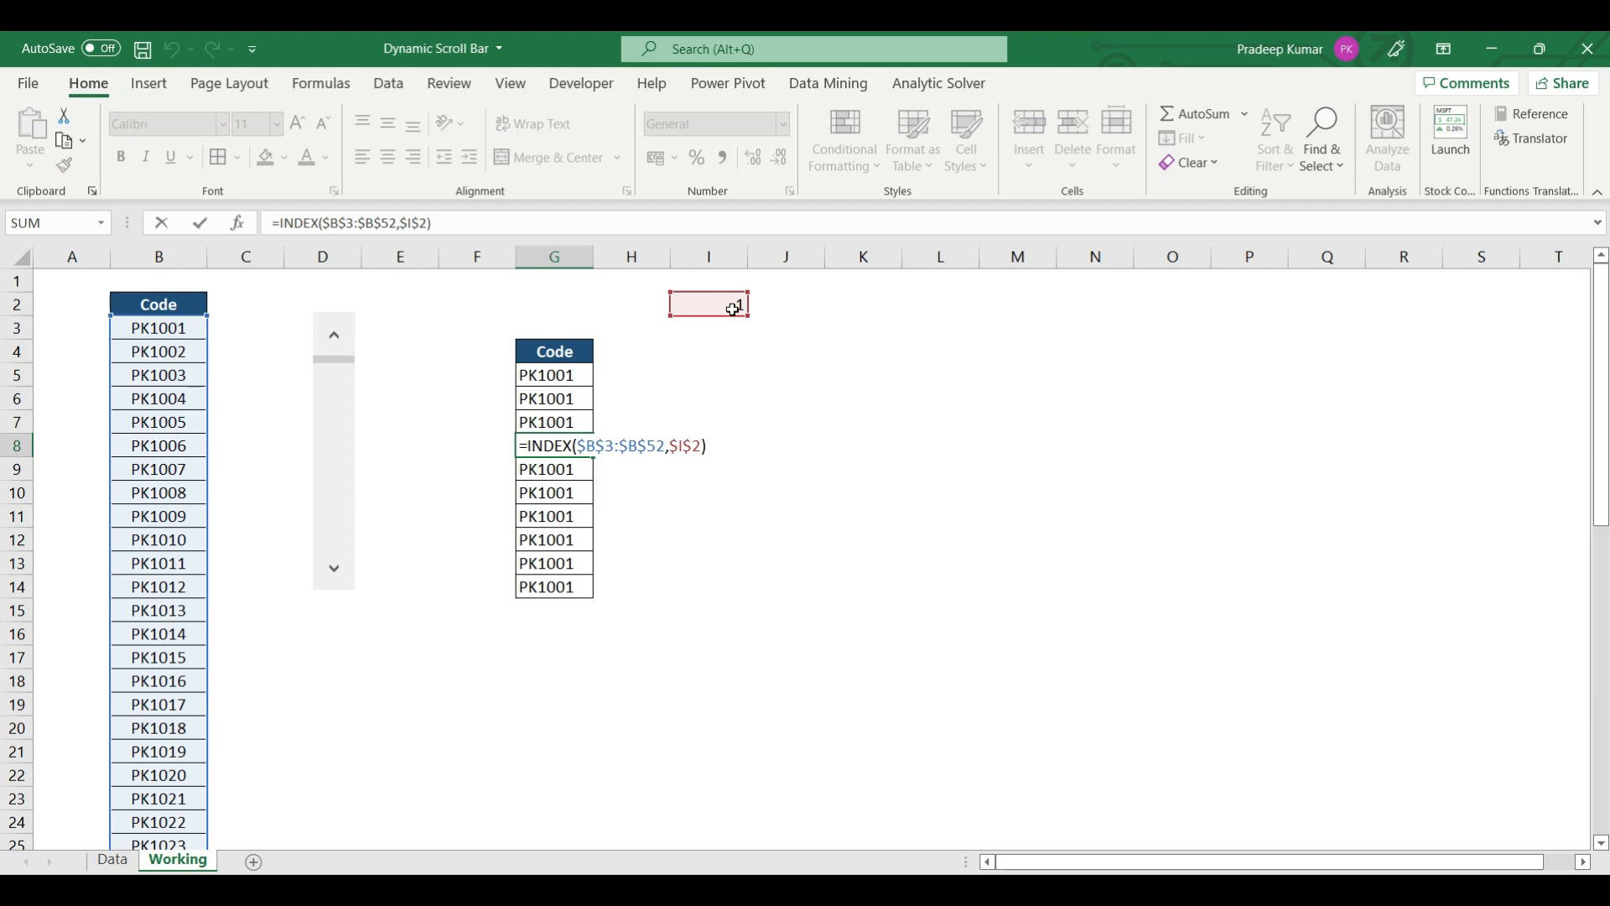
key("Escape")
left_click(582, 372)
double_click(582, 373)
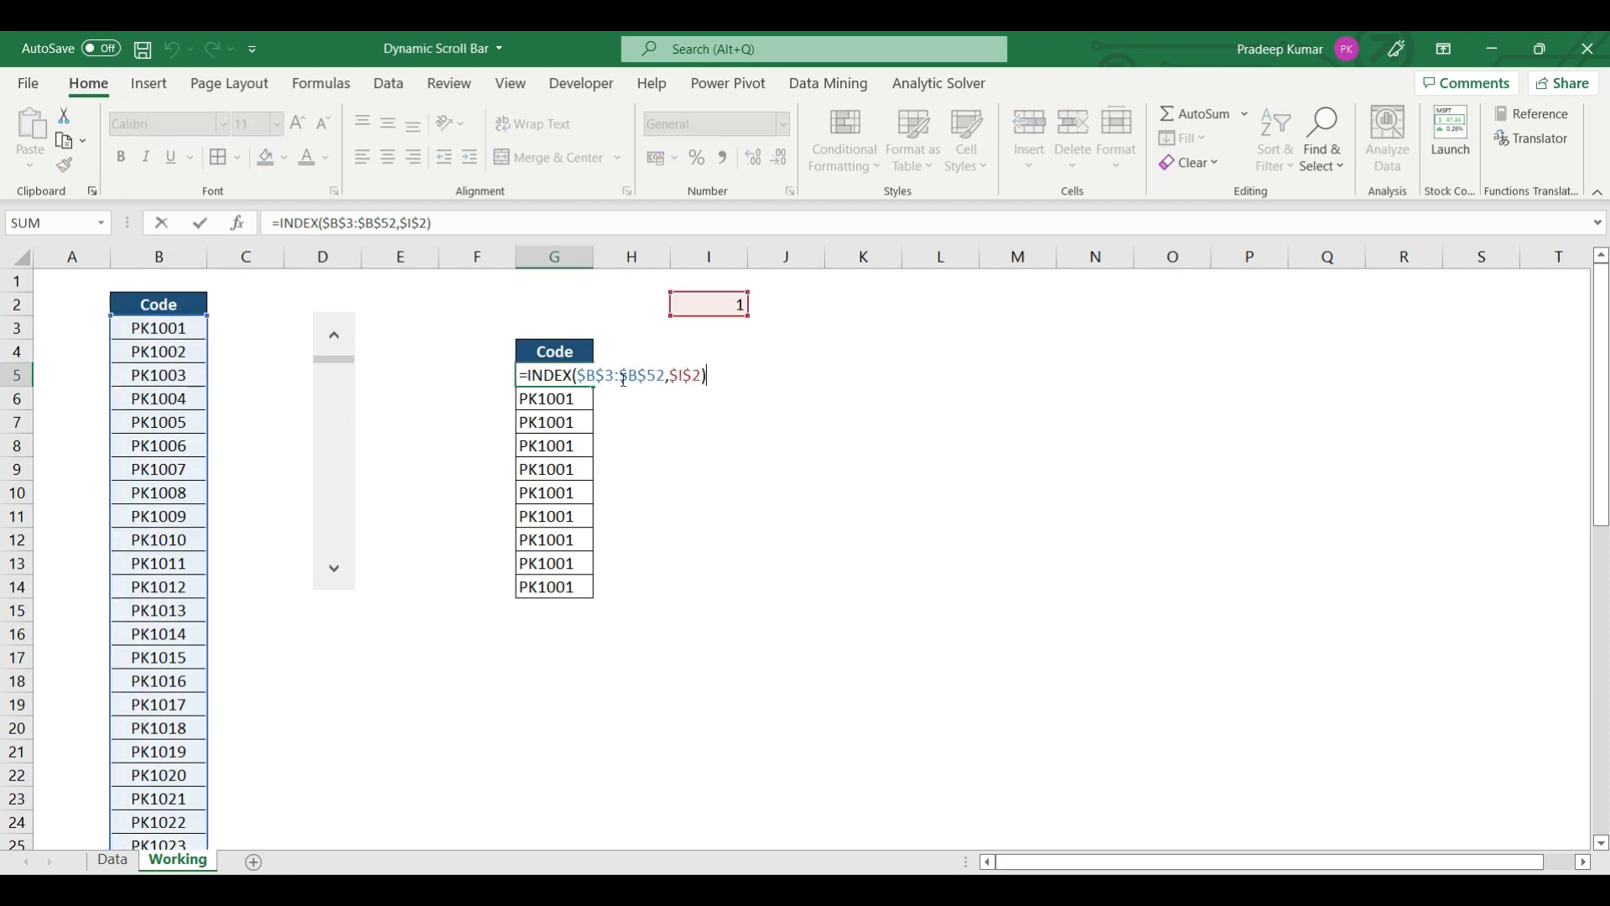
left_click_drag(670, 377, 702, 376)
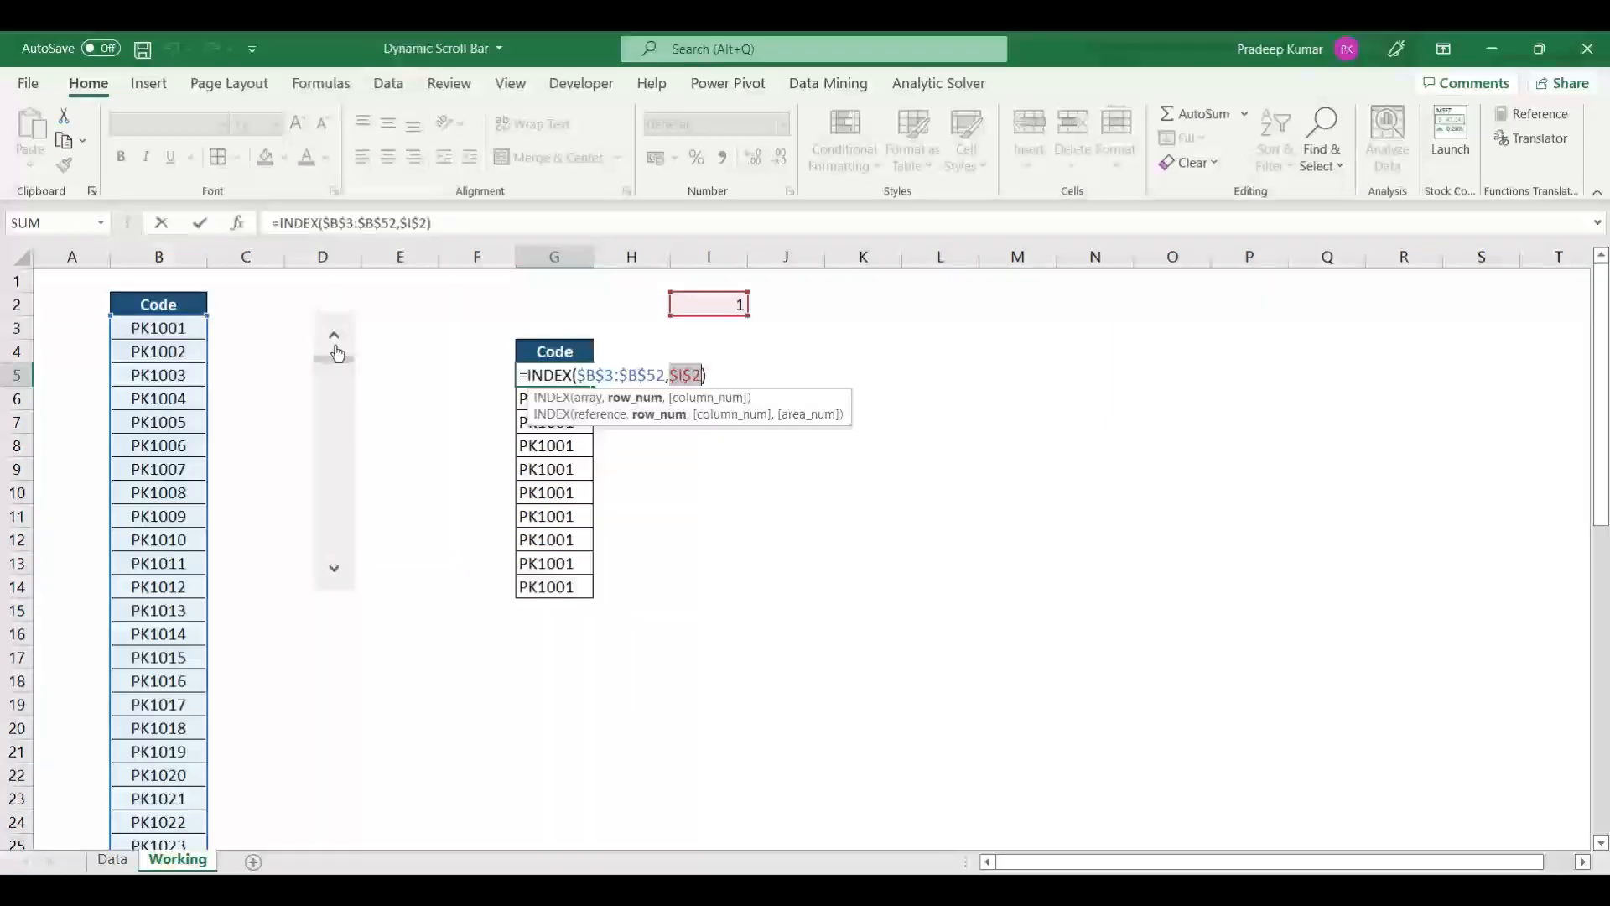
key("Escape")
Replace the row argument $I$2 with 2 in the INDEX formula of cell G6.
left_click(567, 398)
key("F2")
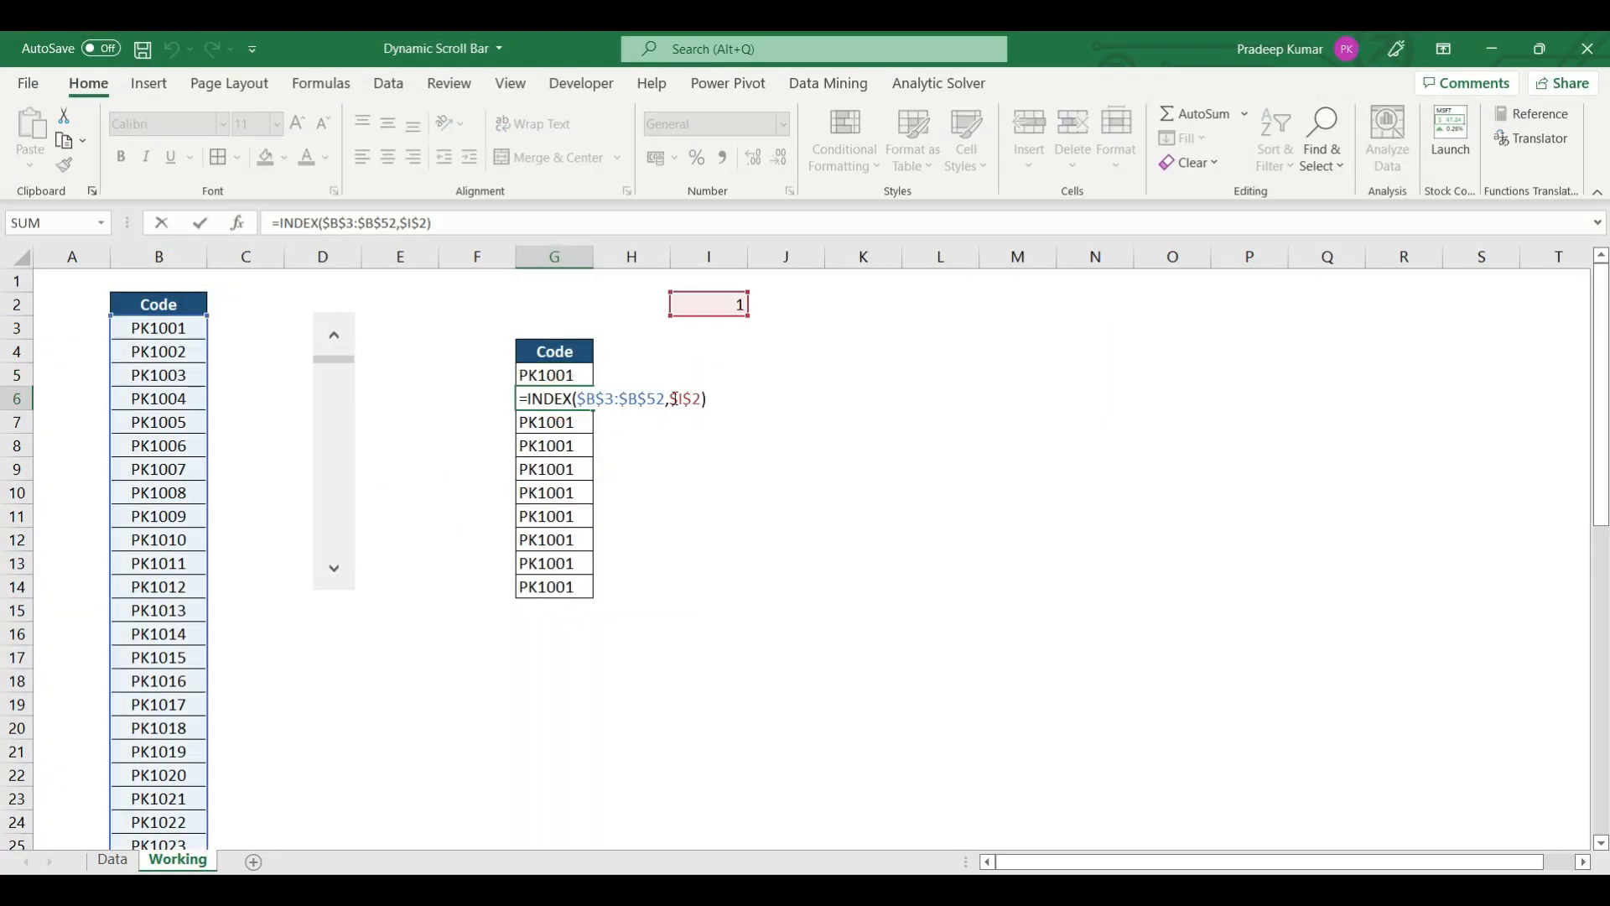
left_click_drag(672, 399, 703, 399)
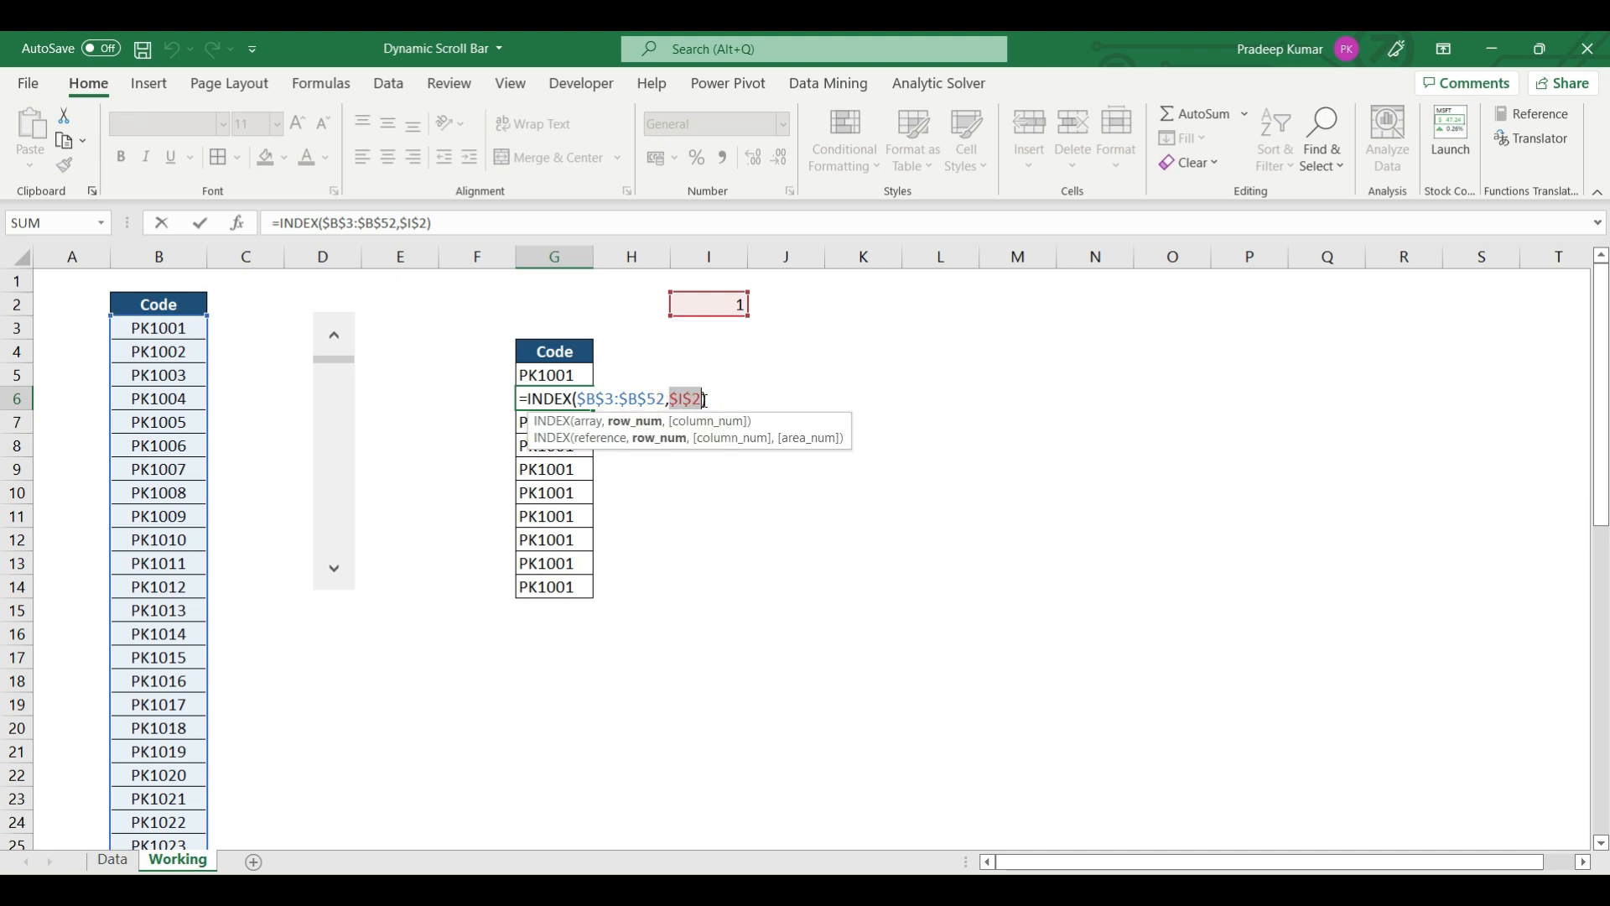
key("BackSpace")
type("2")
key("Return")
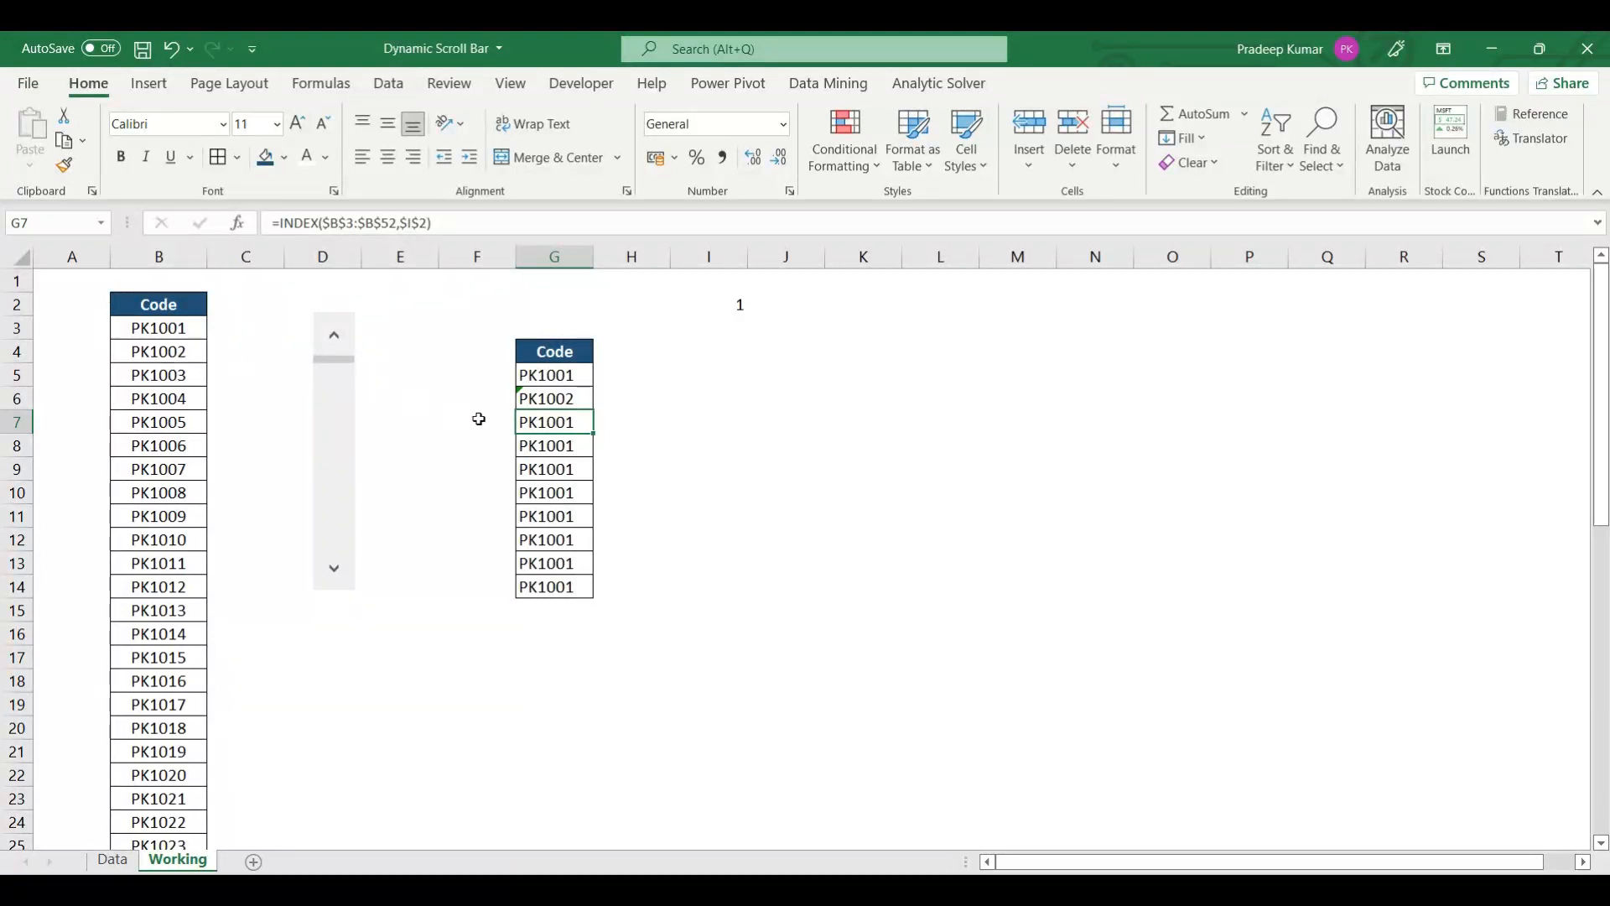
Replace the row argument with 3 in cell G7's INDEX formula and compare the results with the source list.
double_click(551, 419)
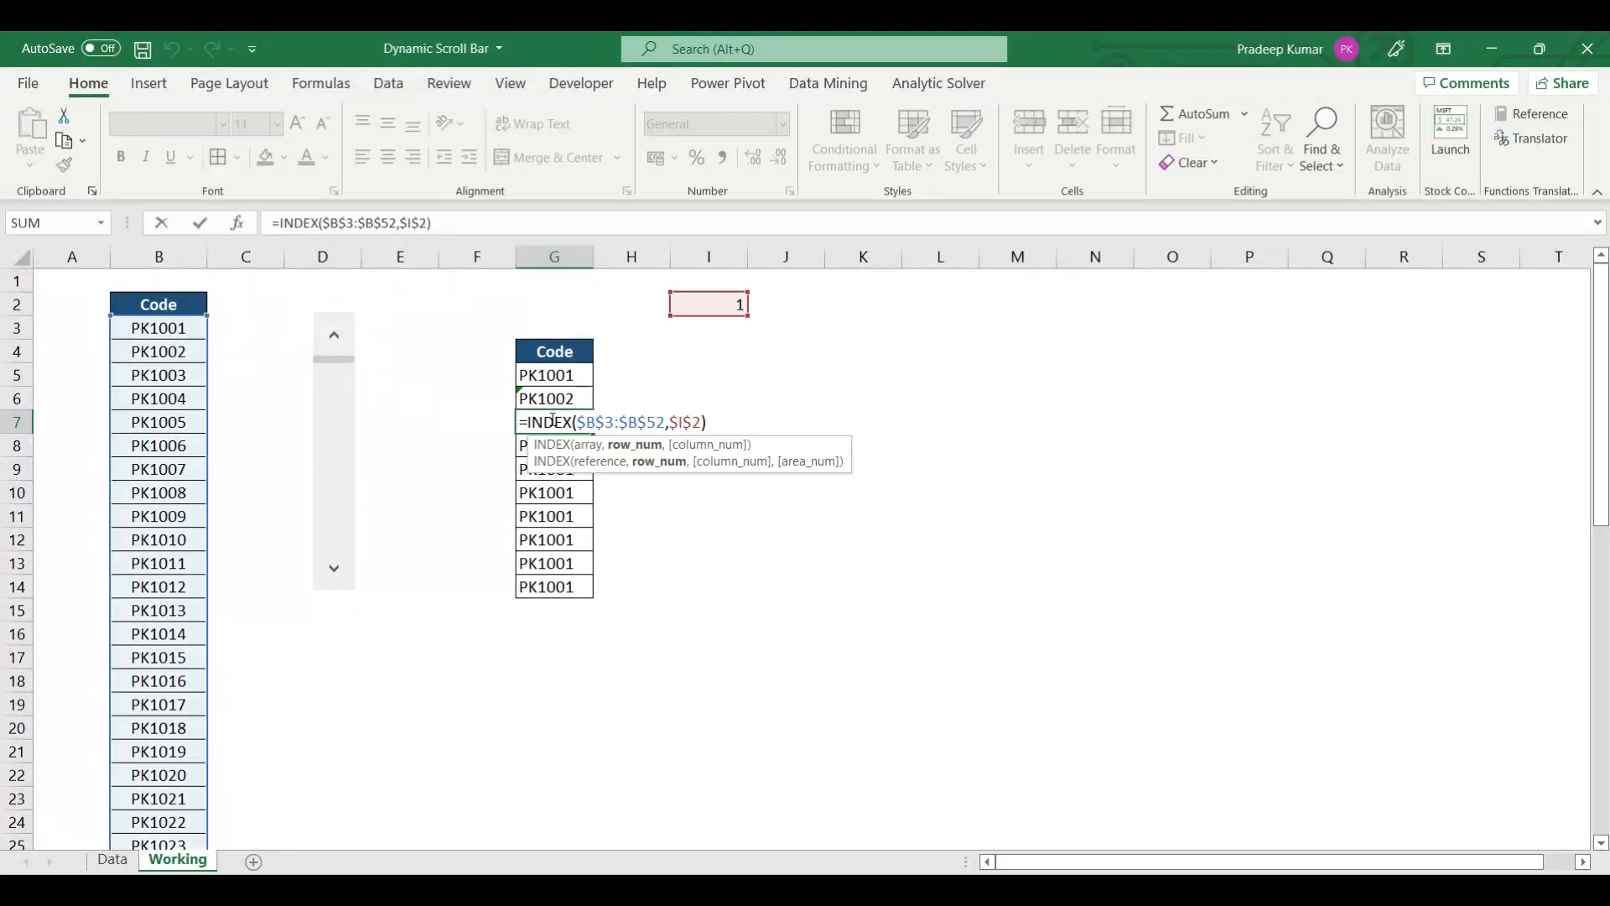
key("BackSpace")
type("3")
key("Return")
left_click(562, 417)
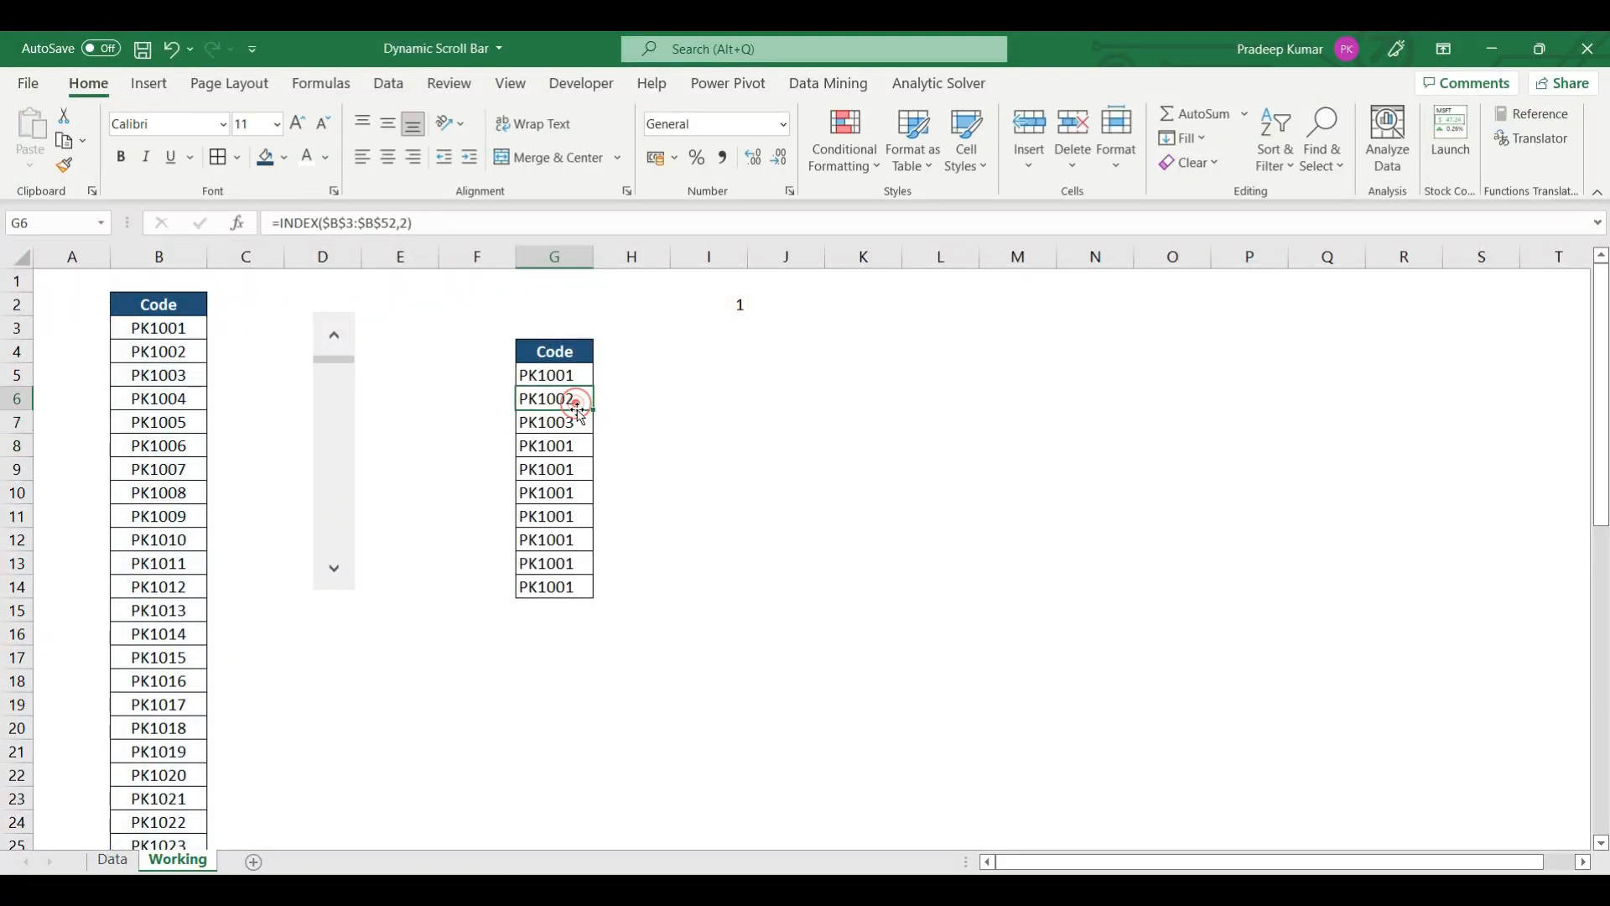
left_click(168, 375)
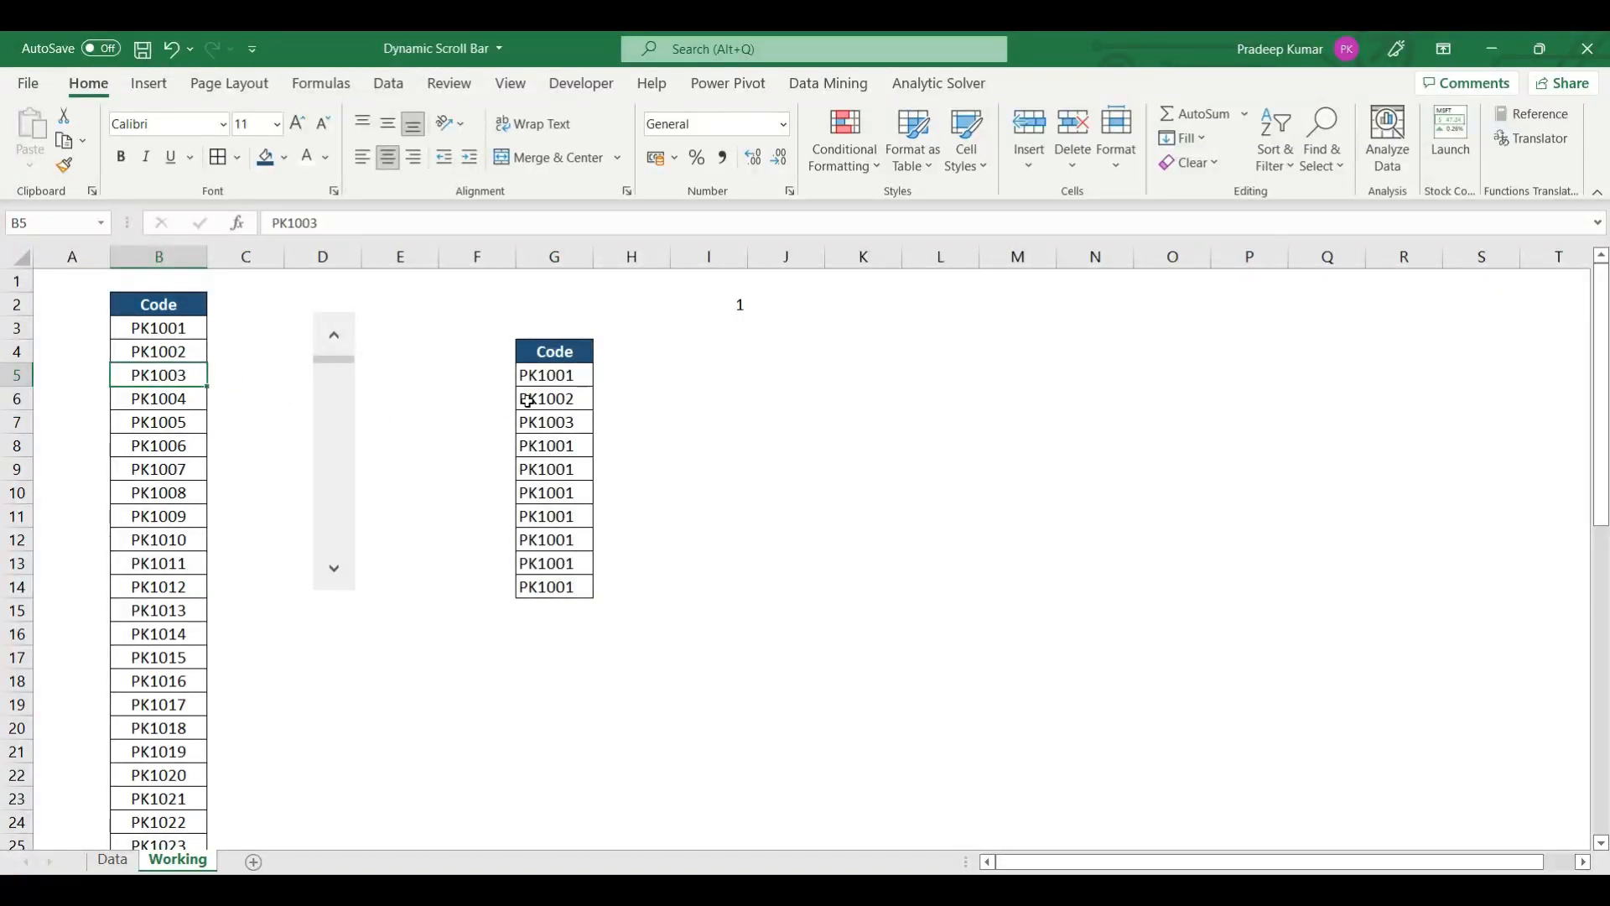
Change the row argument in G5's INDEX formula to $I$2+ROW()-5, keeping the $B$3:$B$52 array.
left_click(561, 375)
key("F2")
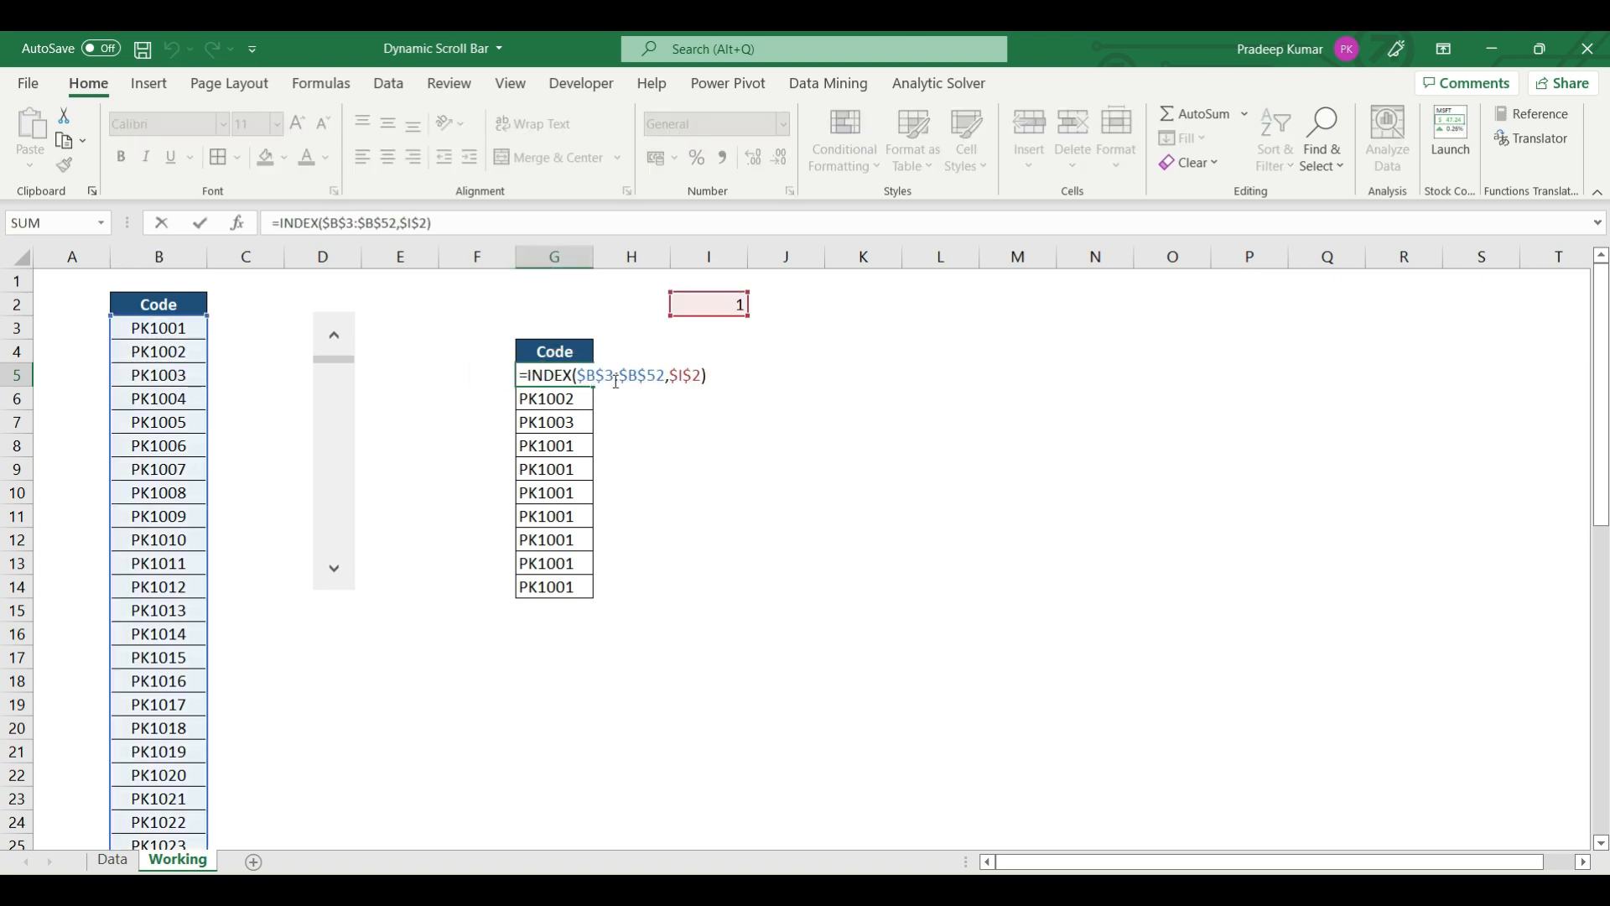
key("BackSpace")
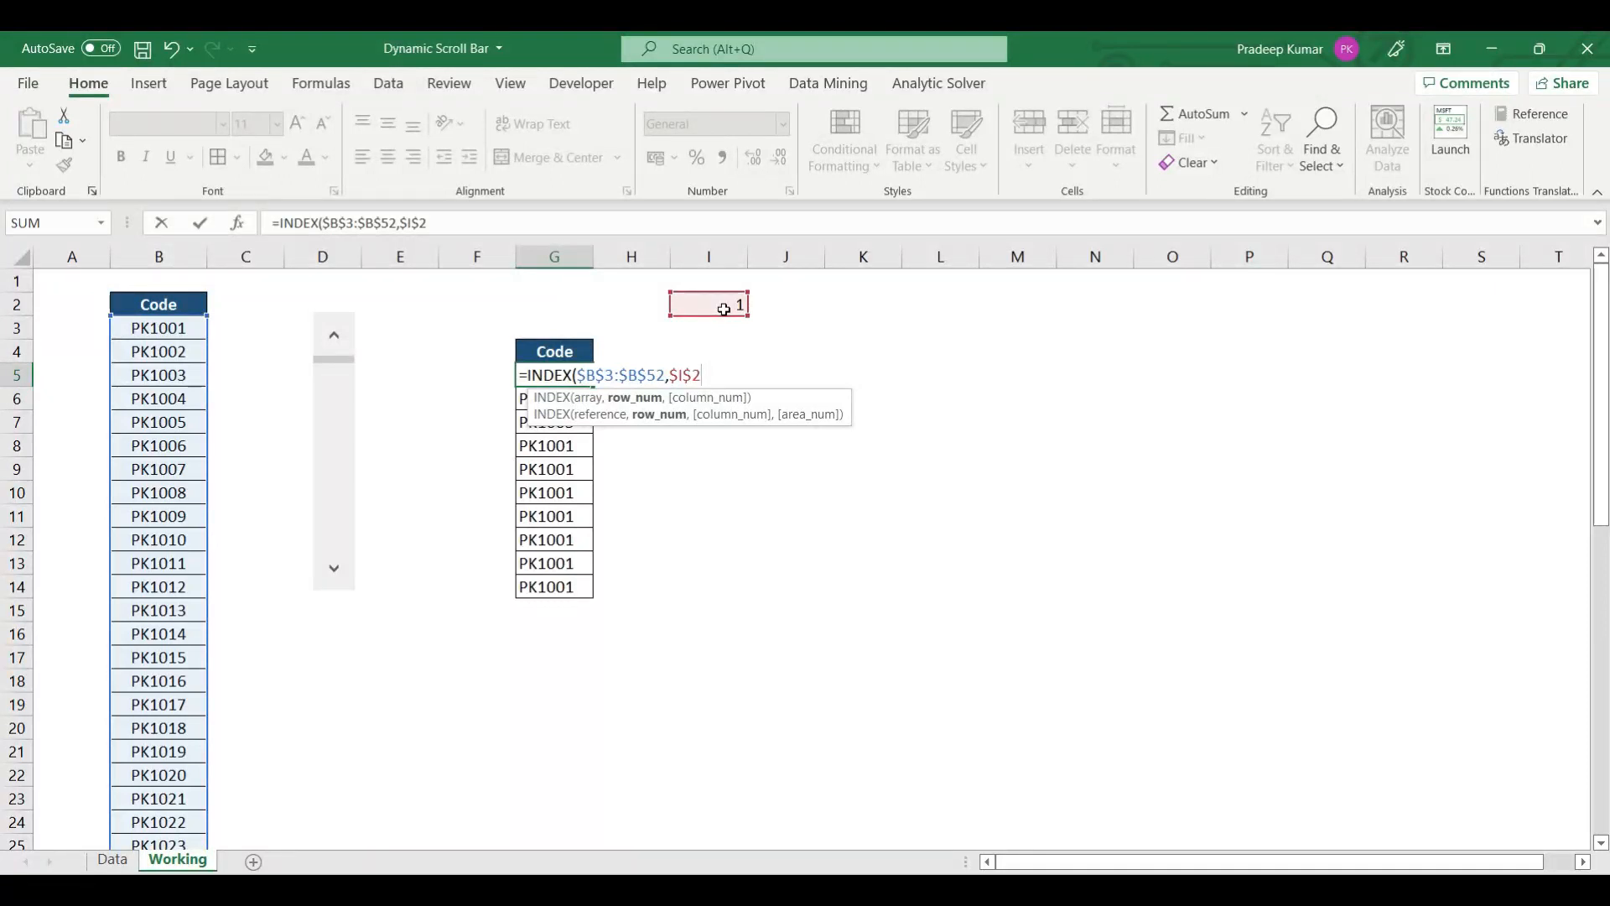
type("+row")
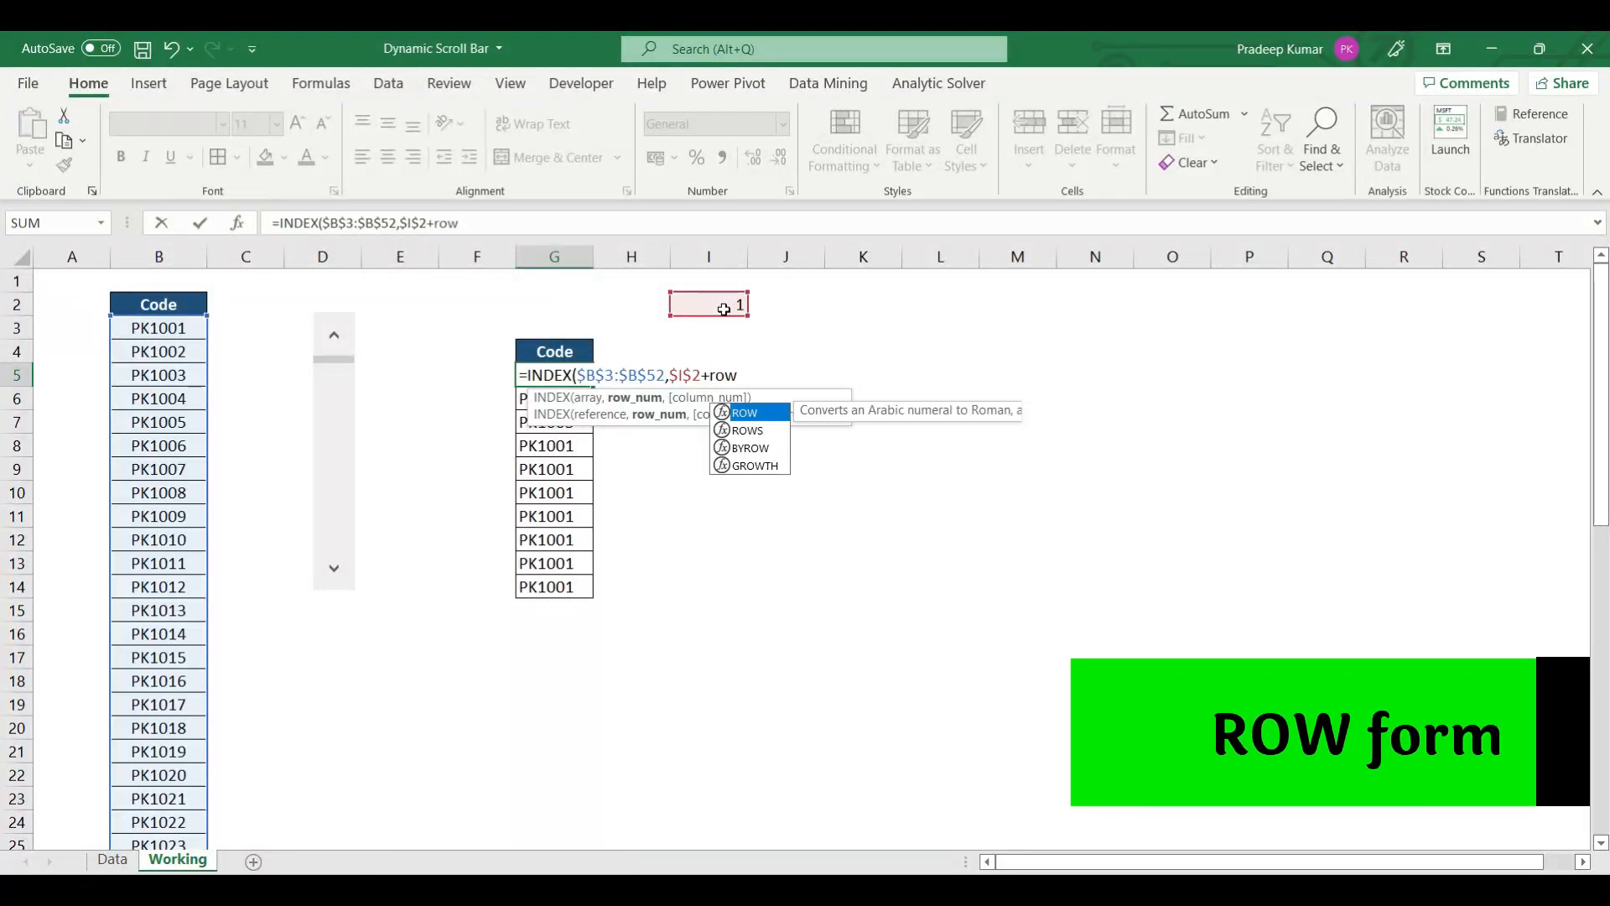
key("Tab")
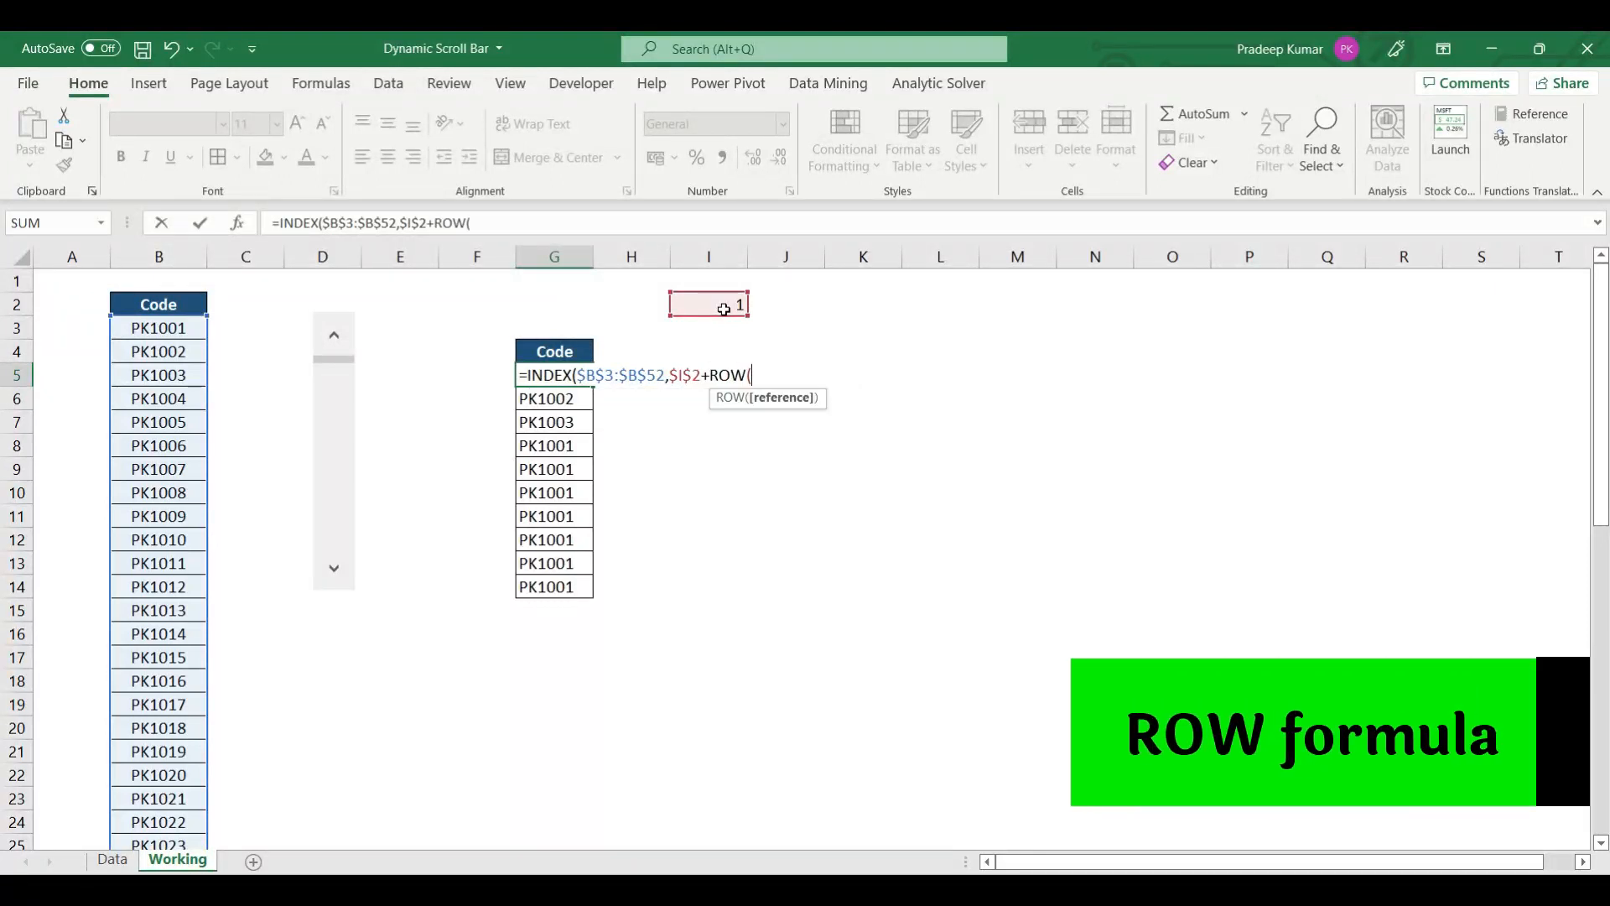
type(")-5")
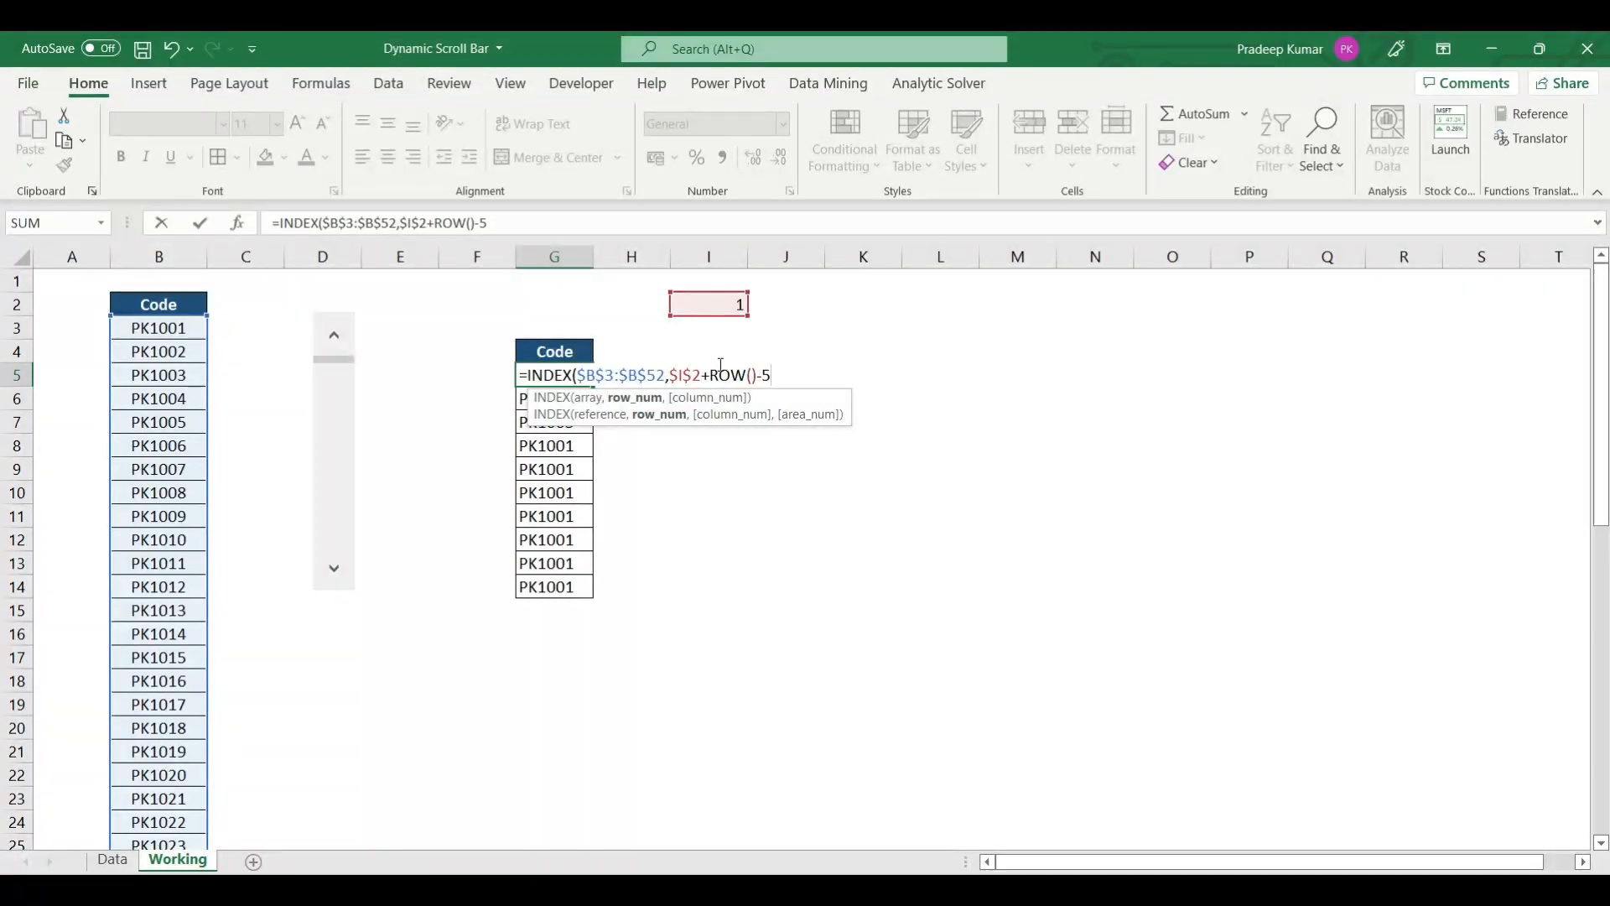
key("ctrl+Return")
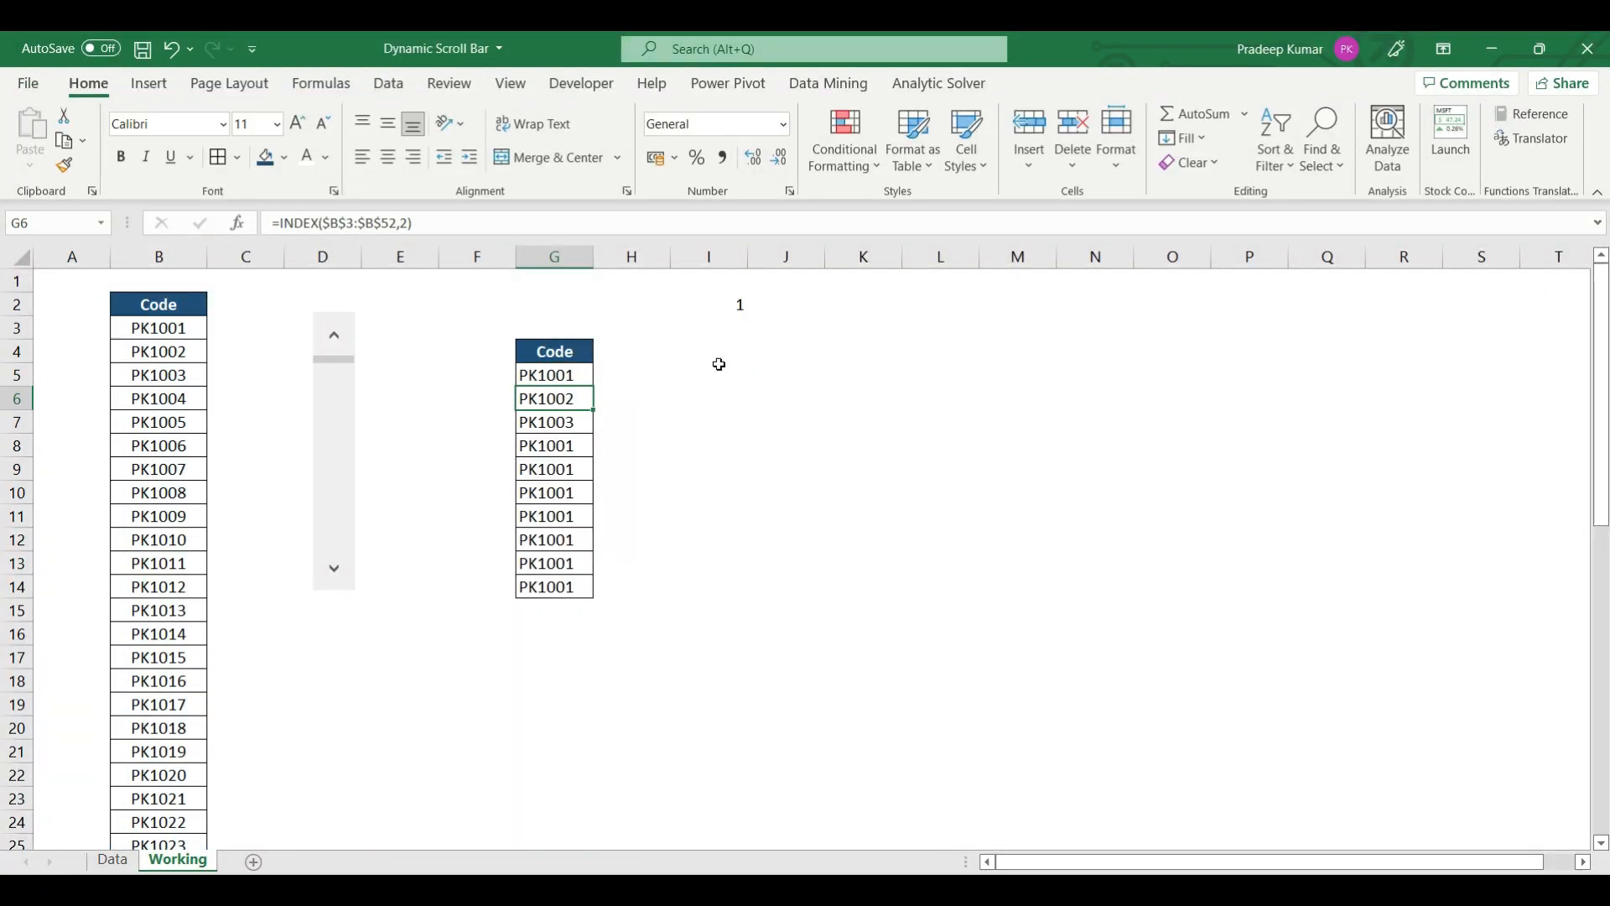
Copy the updated INDEX and ROW formula from G5 into G6 and examine its arguments.
key("ctrl+c")
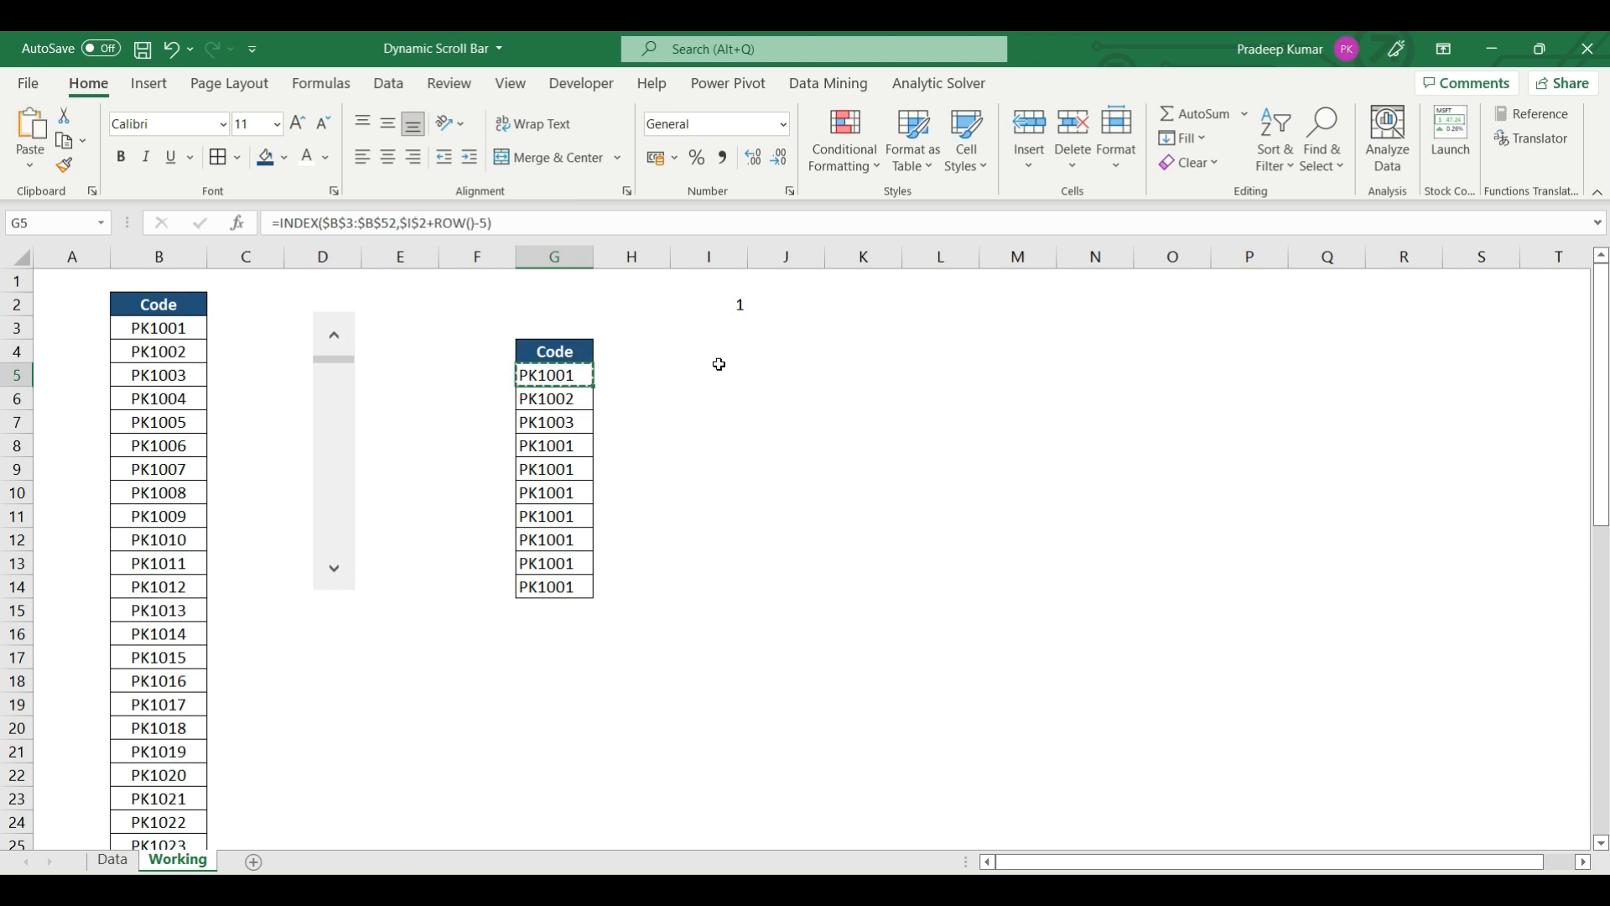
key("Down")
key("ctrl+v")
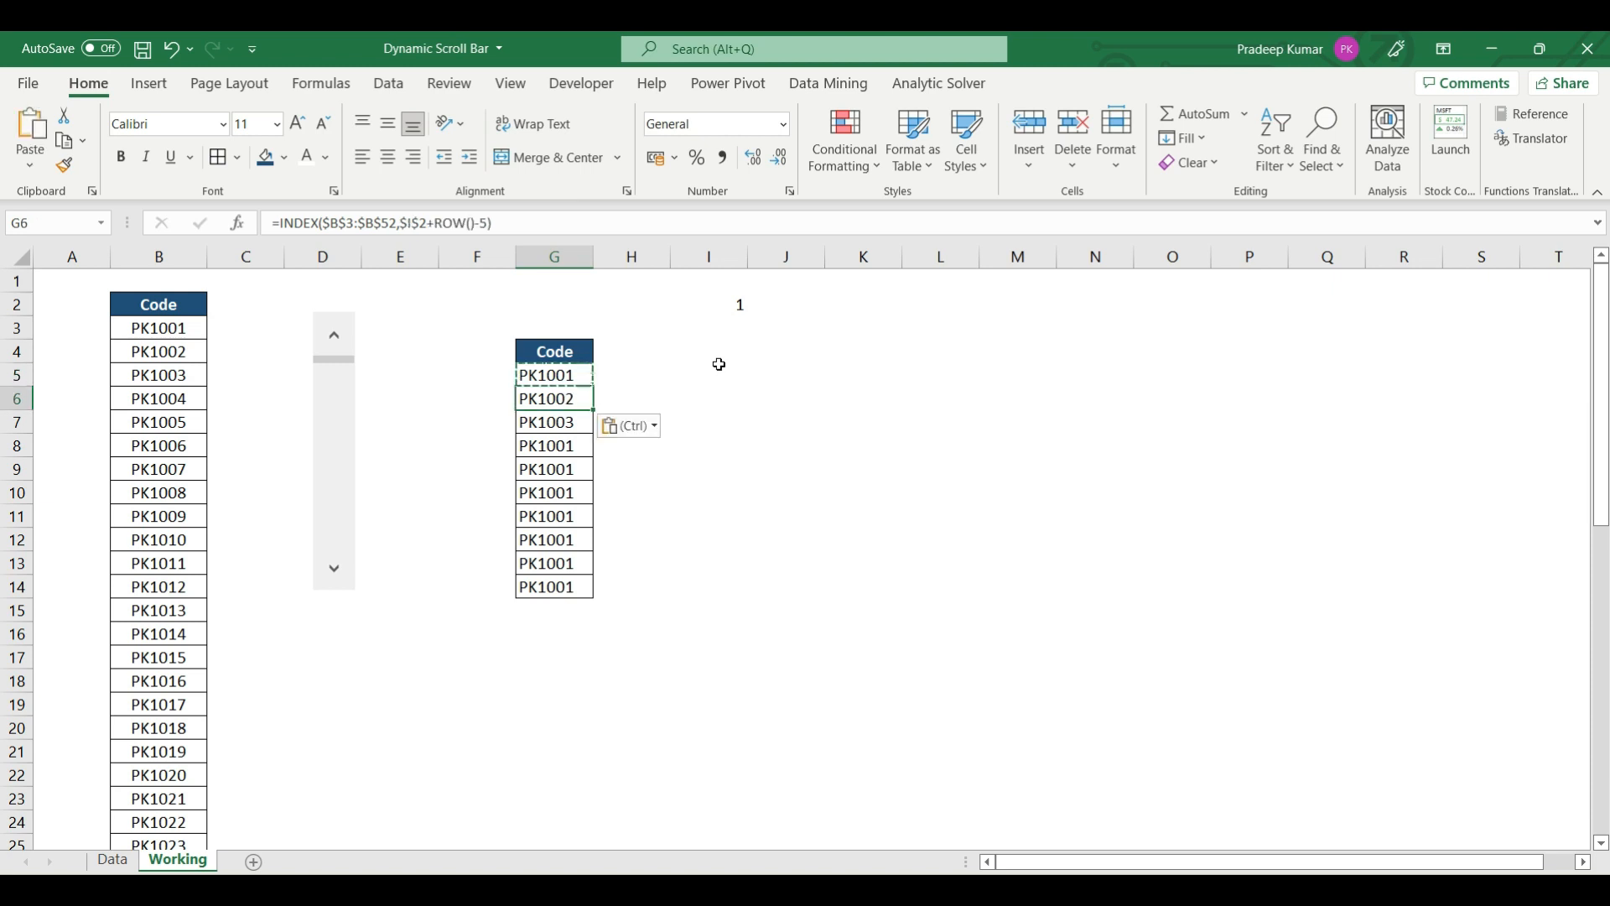
key("F2")
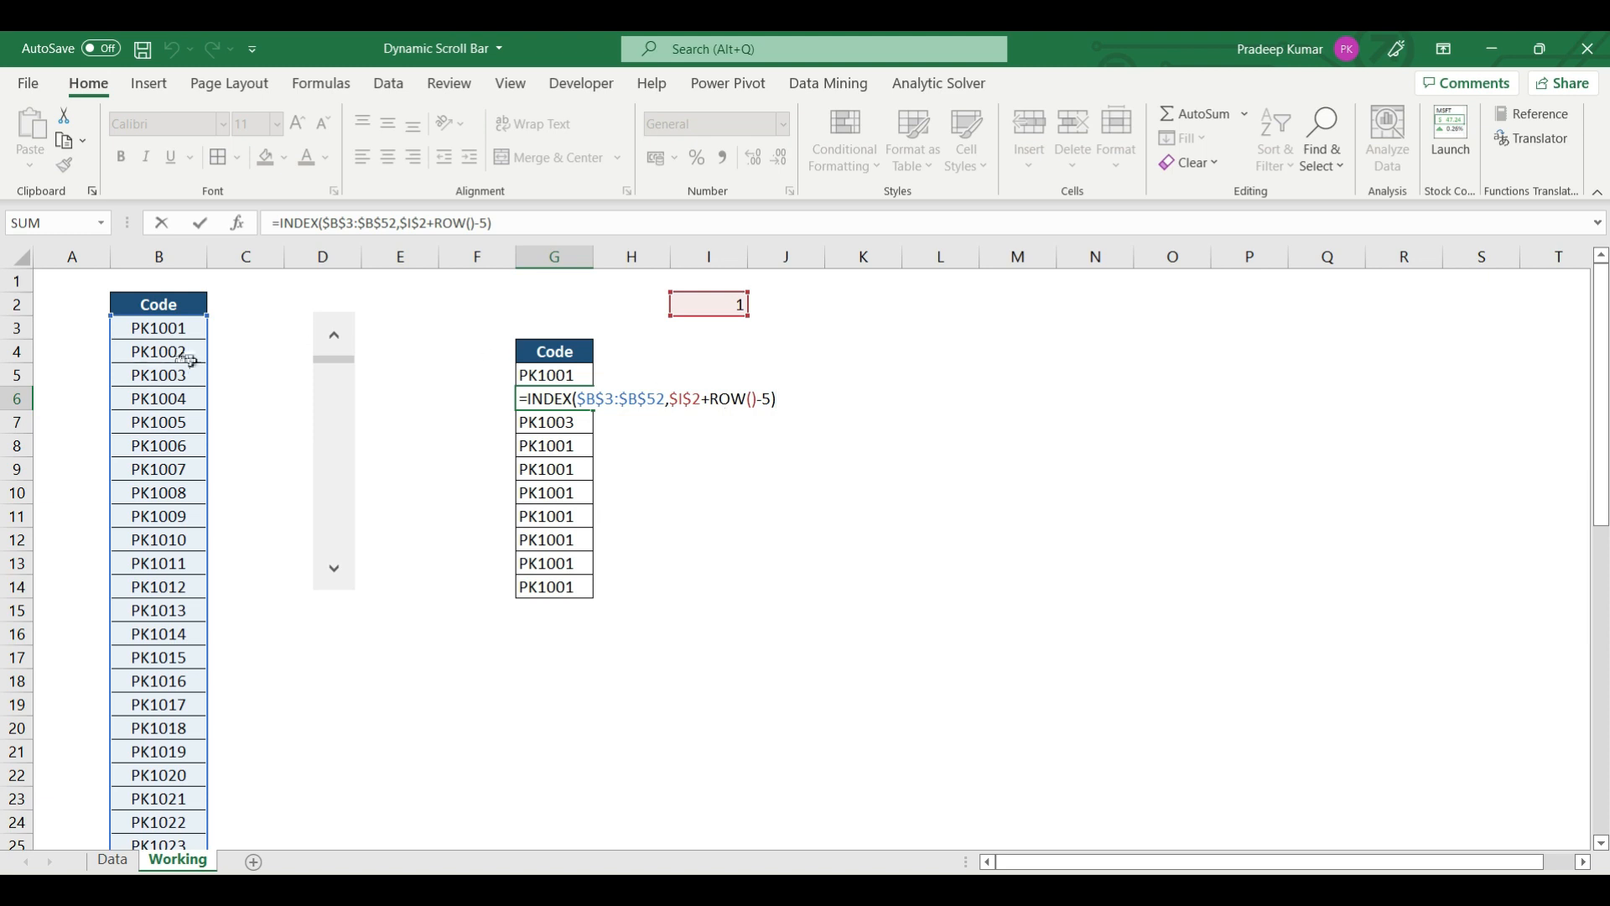
key("Return")
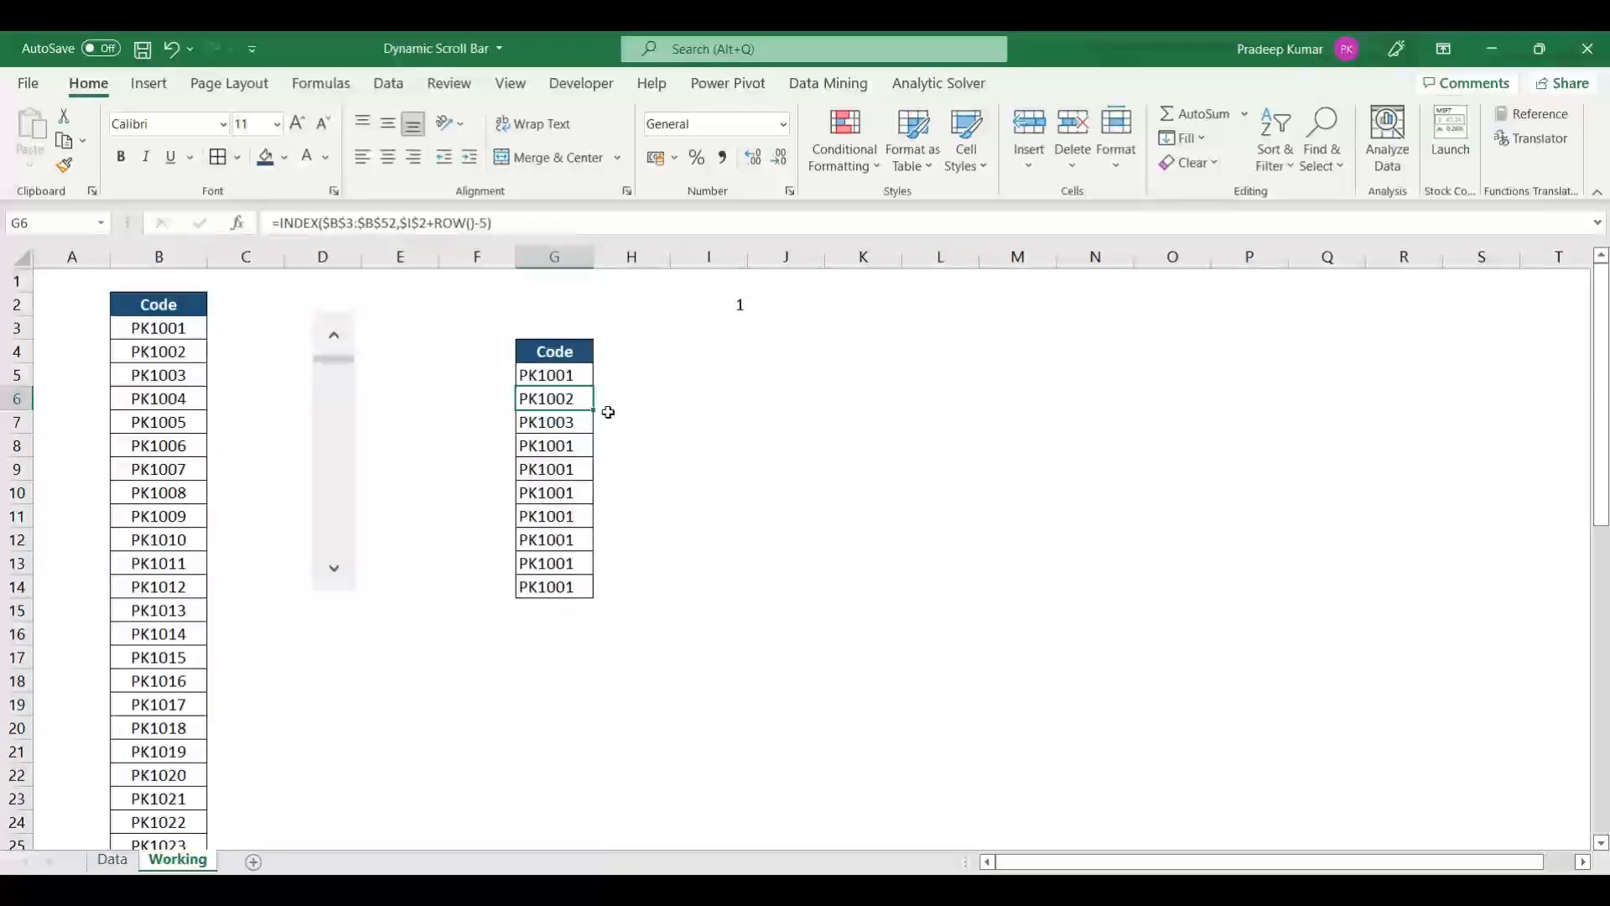
Copy the formula from G6 into G7, examine its row argument, and compare the result with the source code in B5.
left_click(562, 398)
key("ctrl+c")
left_click(557, 421)
key("ctrl+v")
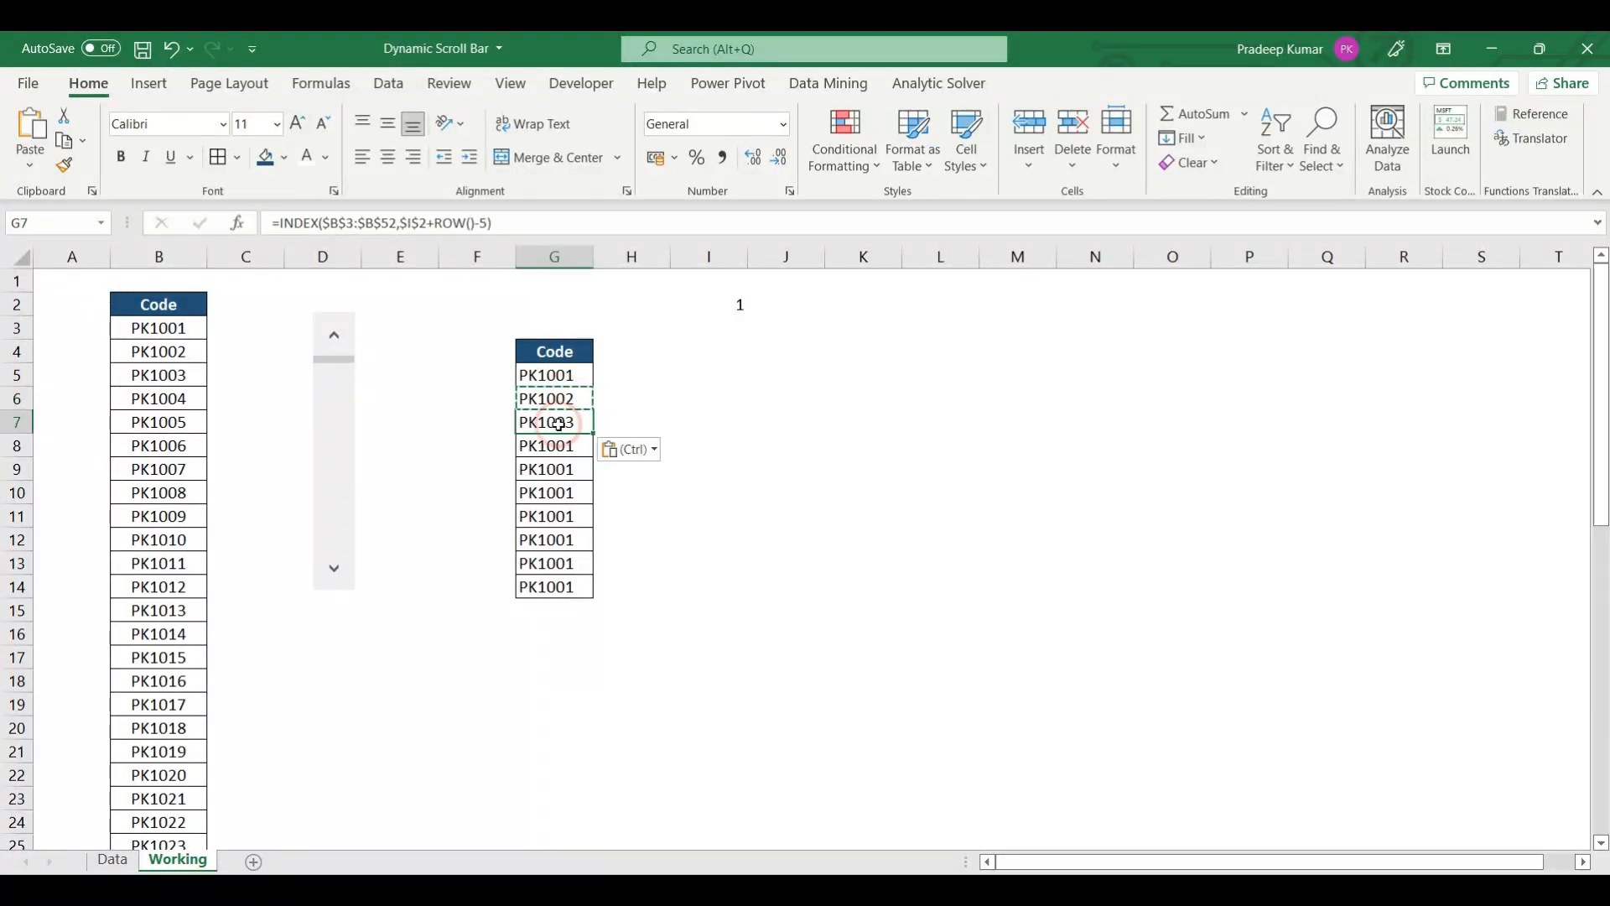
key("F2")
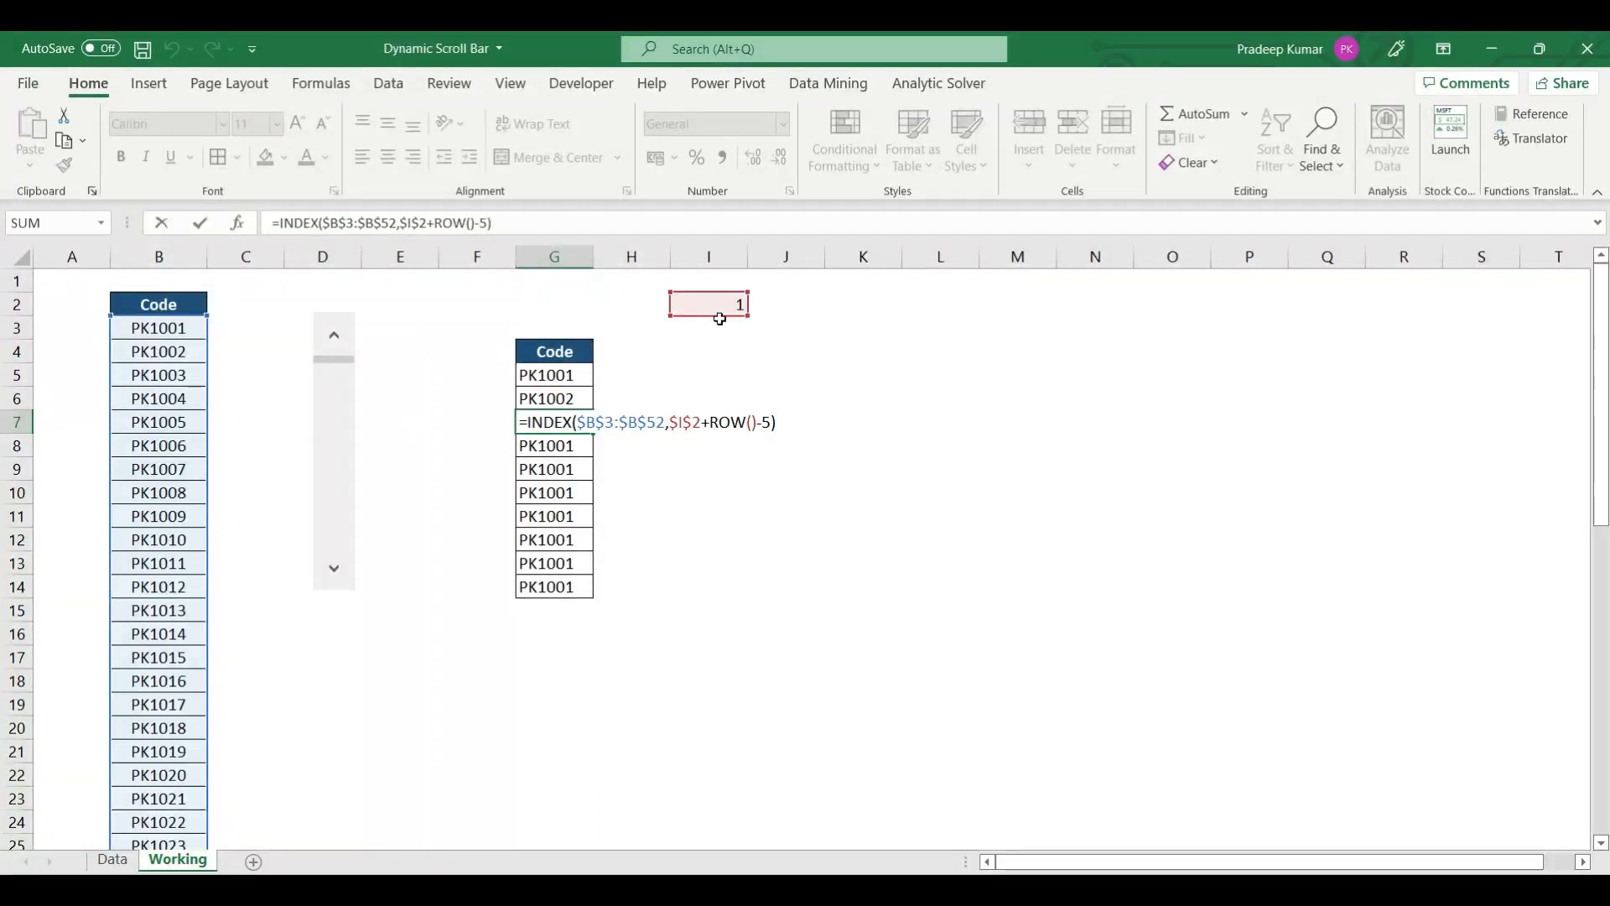
key("ctrl+Return")
left_click(172, 375)
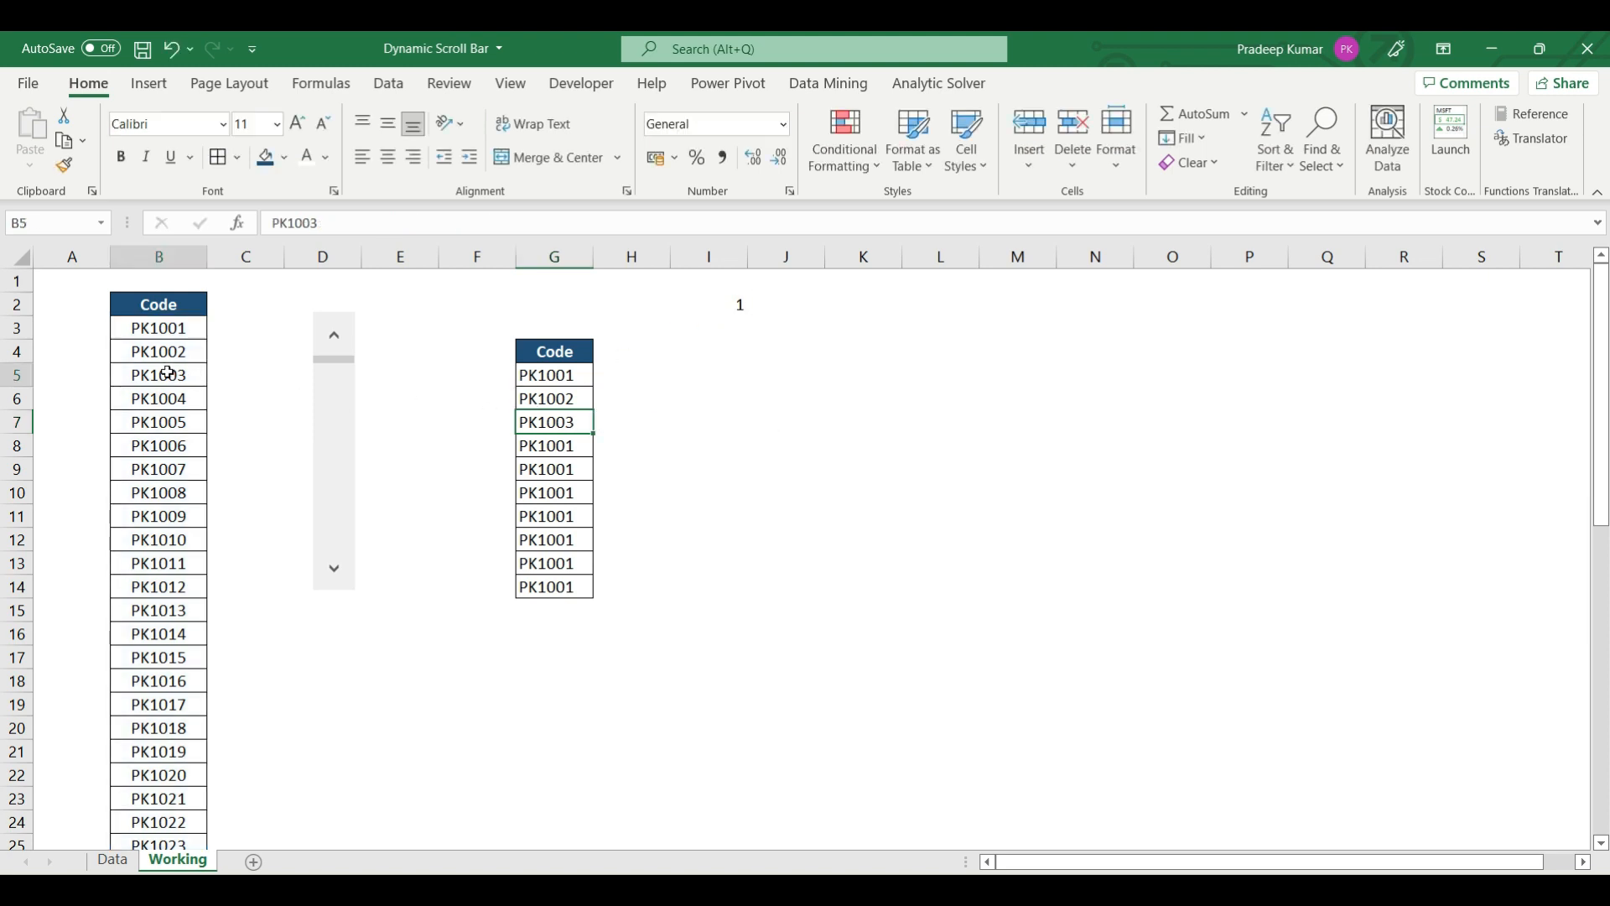
Copy the INDEX and ROW formula from G5 into the remaining table cells G6:G14.
left_click(532, 376)
left_click_drag(558, 397, 557, 587)
key("ctrl+v")
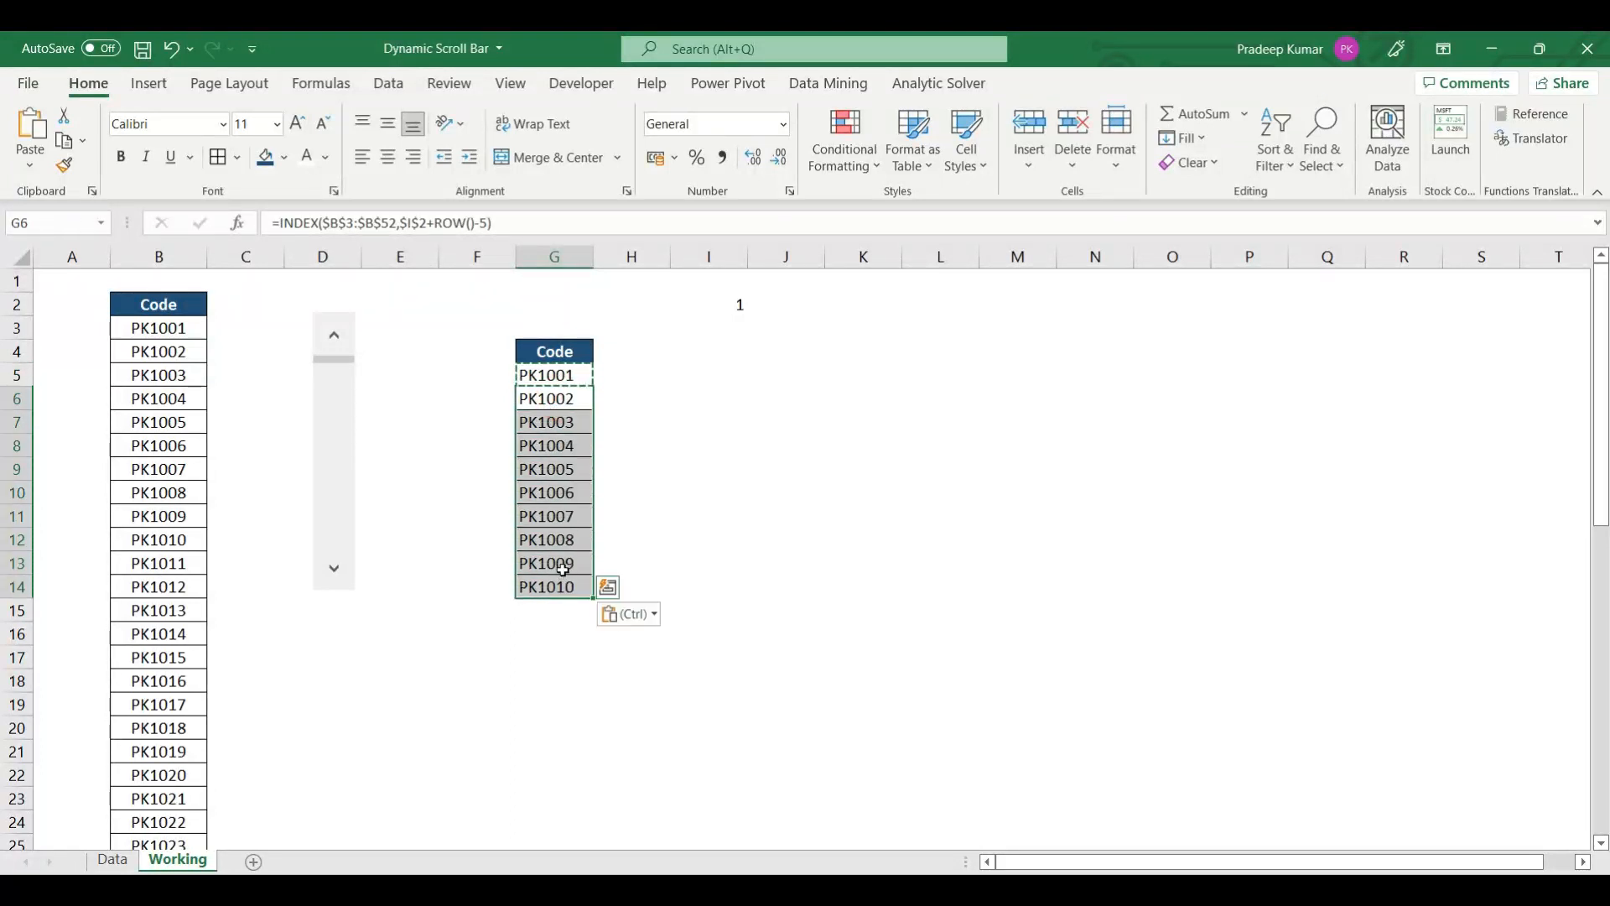
key("Escape")
left_click(553, 375)
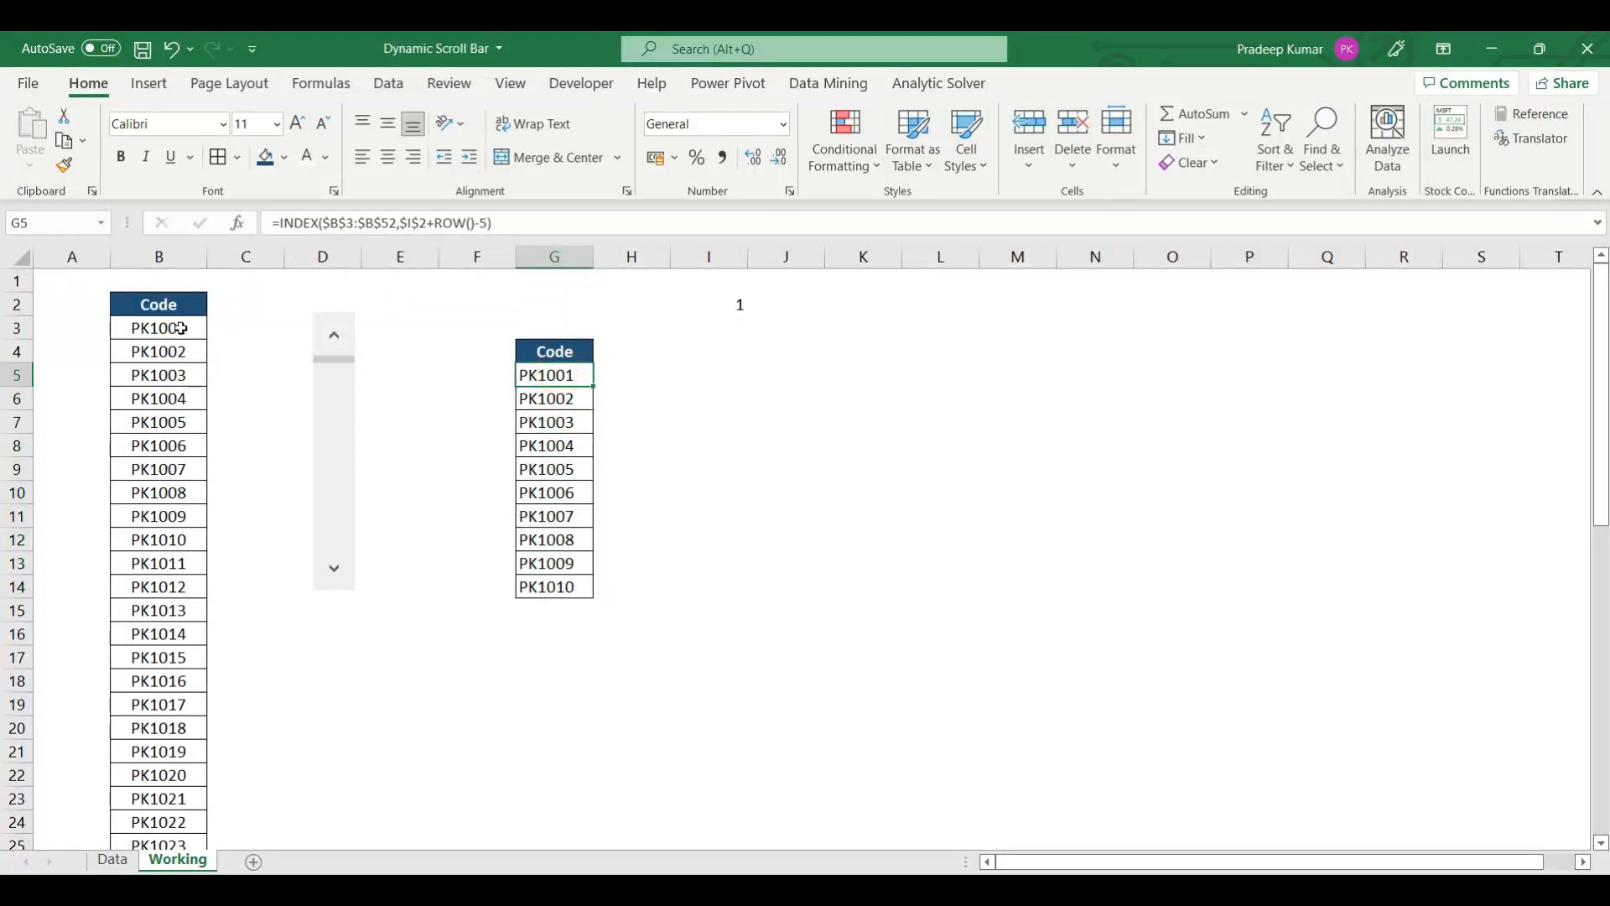
Move the scroll bar one increment down and back up, comparing the small table with the matching ten source codes in column B.
left_click_drag(180, 328, 178, 516)
left_click(335, 573)
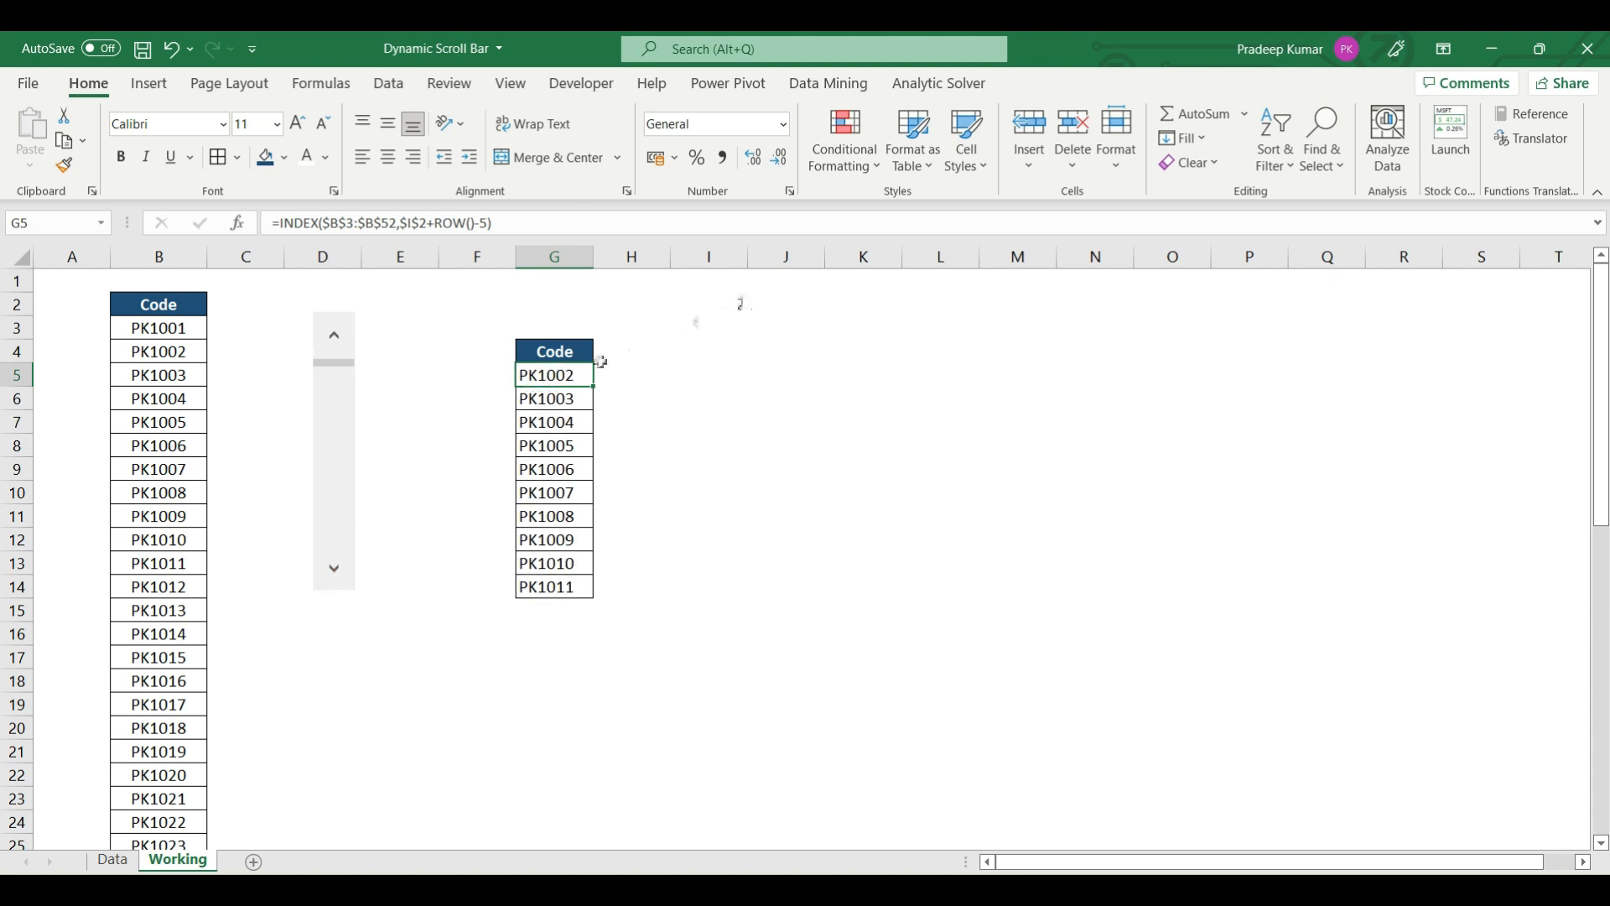
left_click(334, 335)
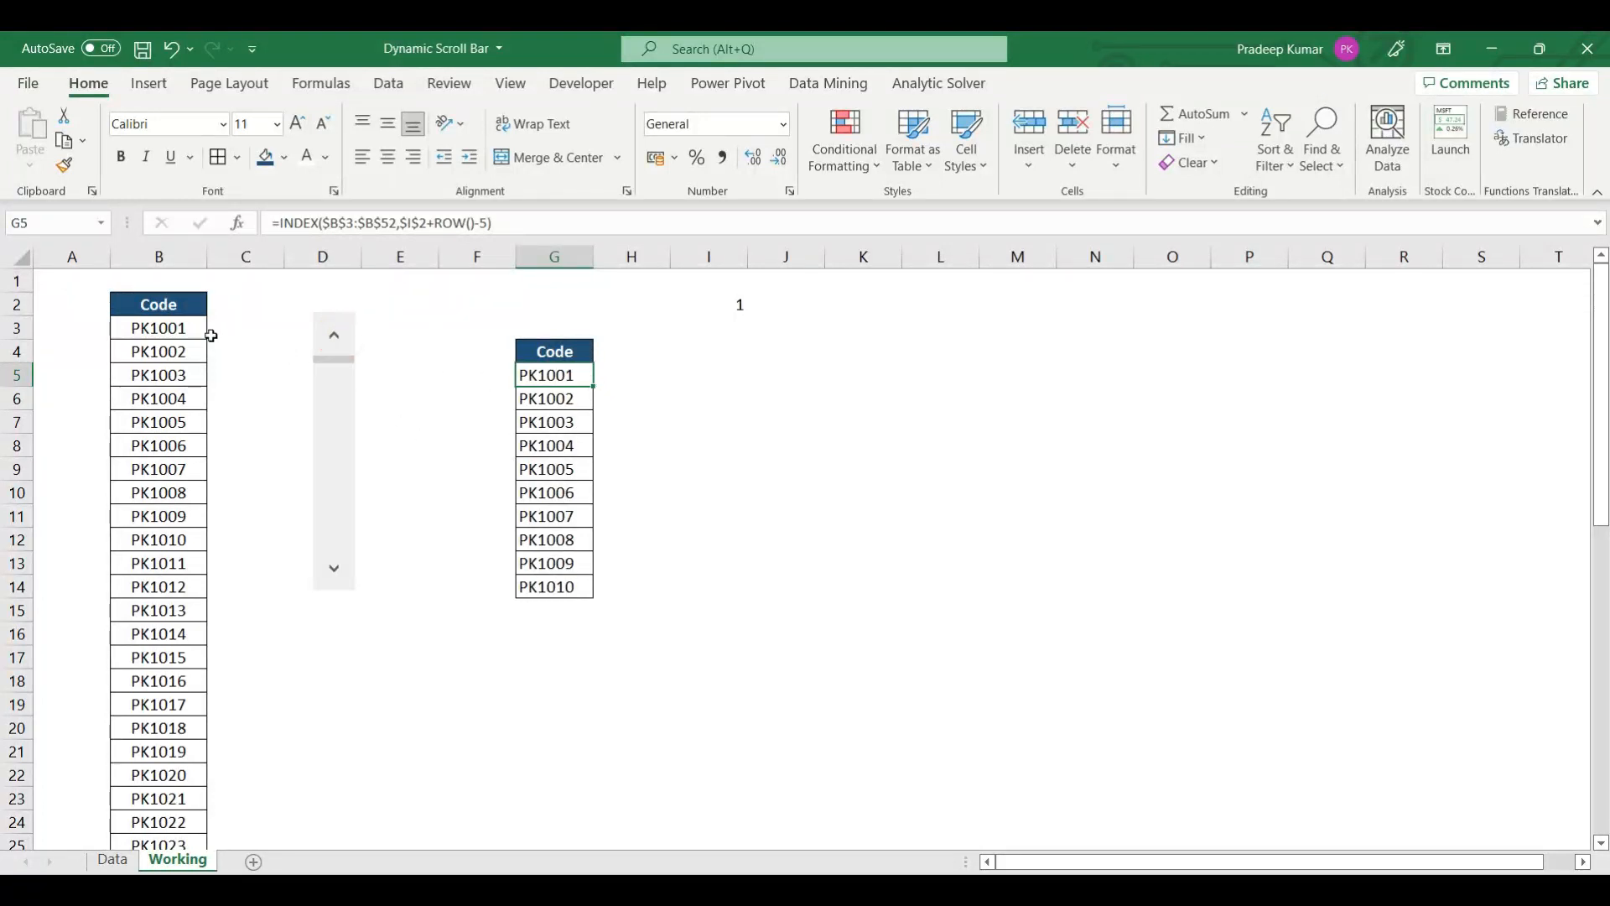
left_click_drag(184, 325, 184, 532)
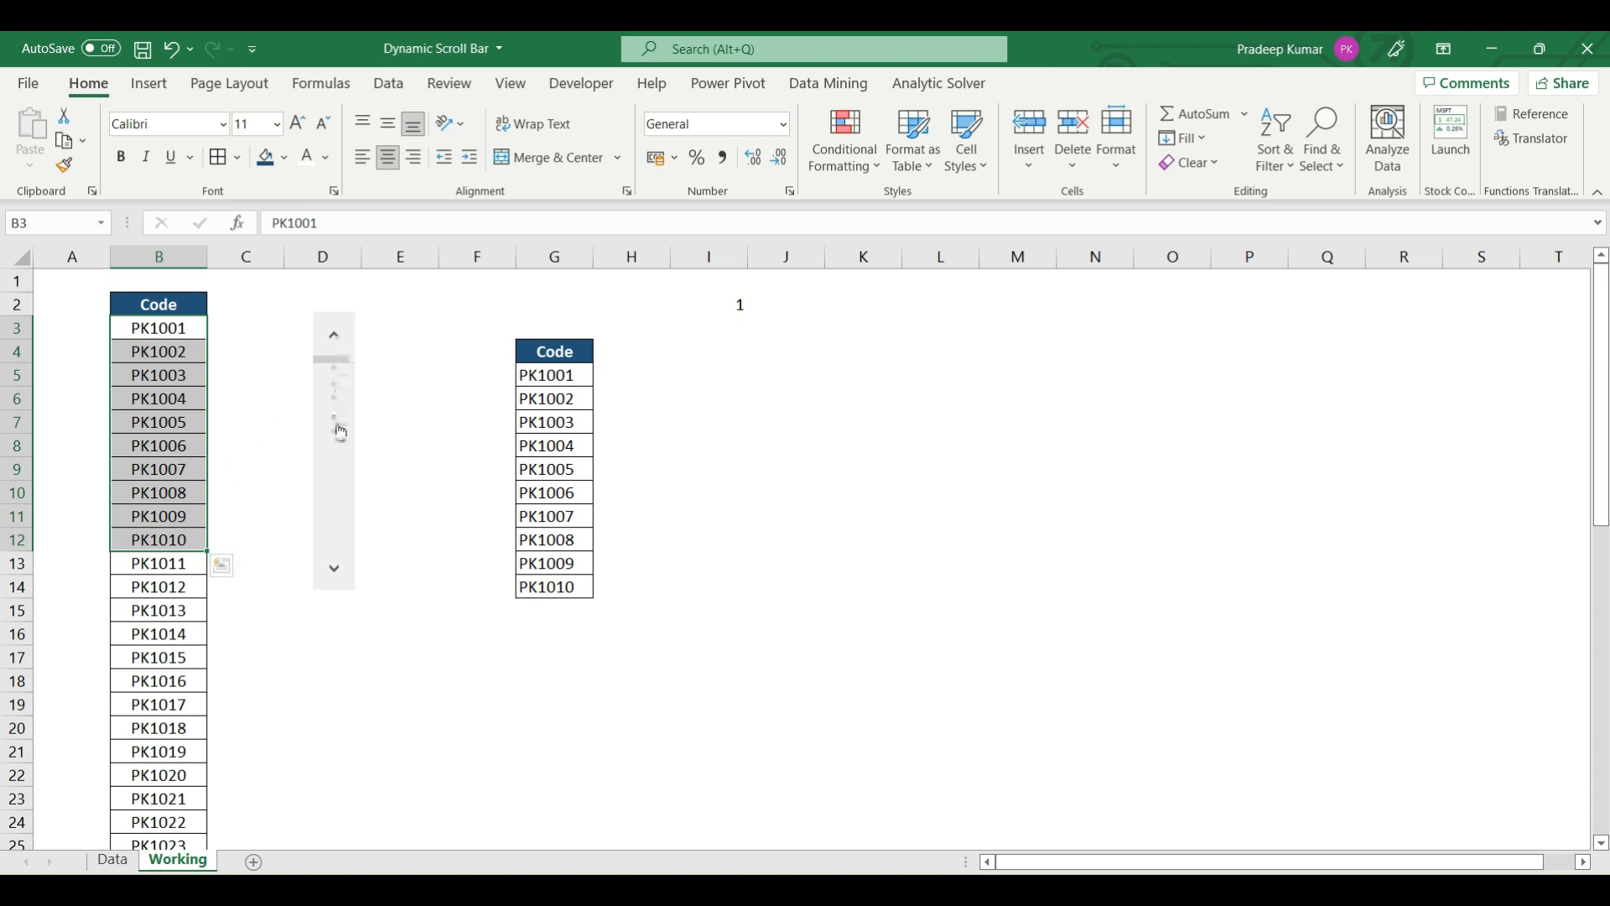
left_click(333, 567)
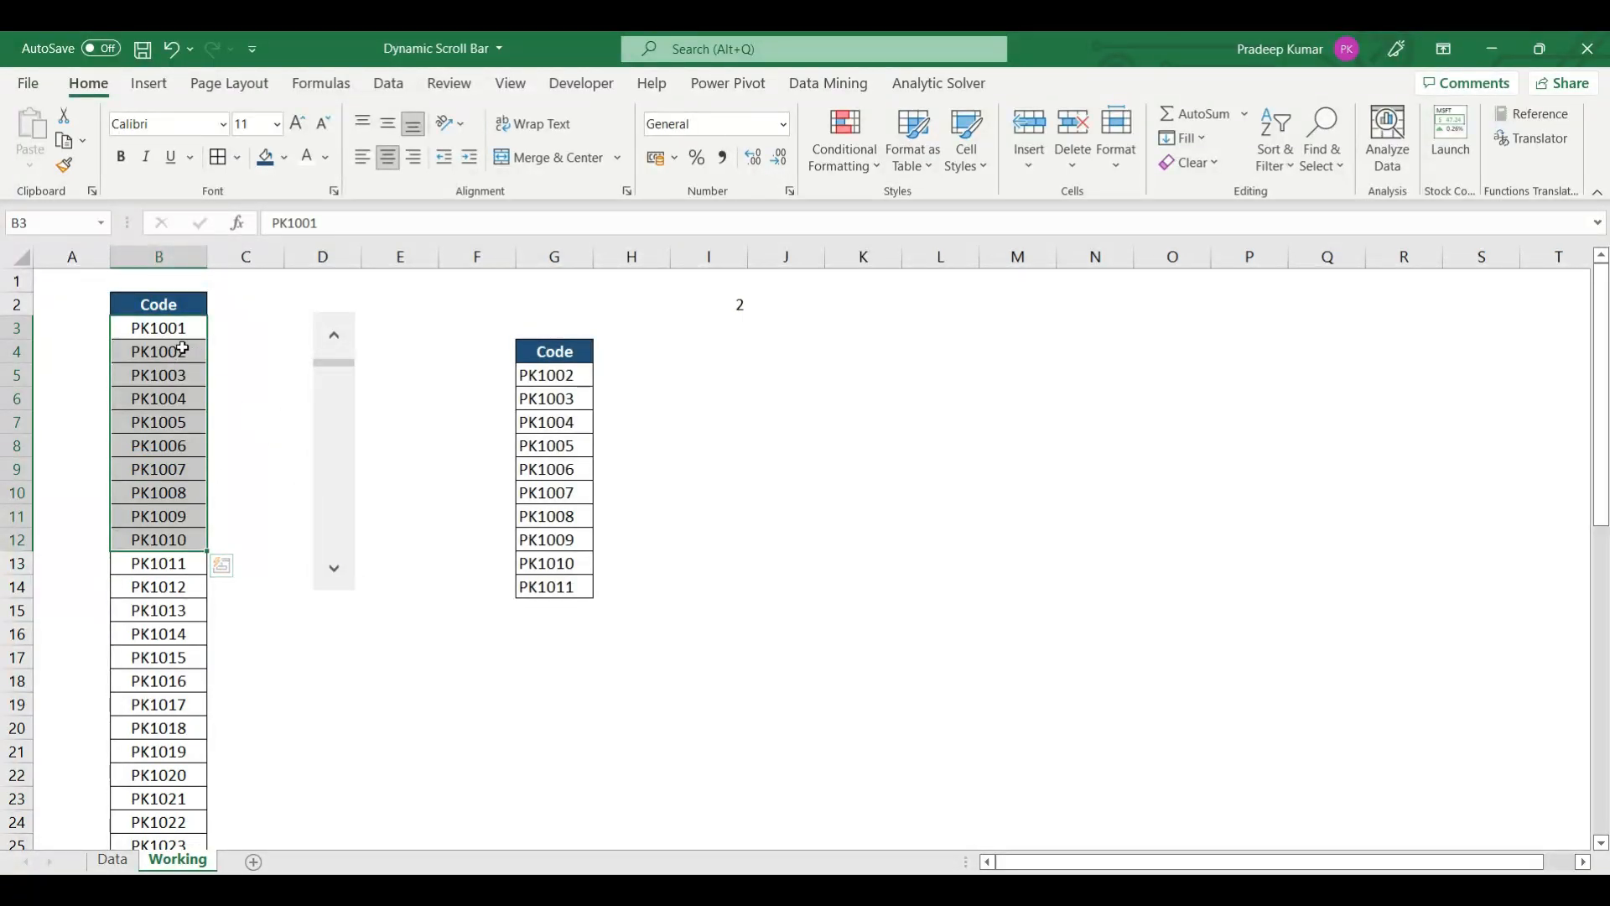
left_click_drag(182, 349, 186, 553)
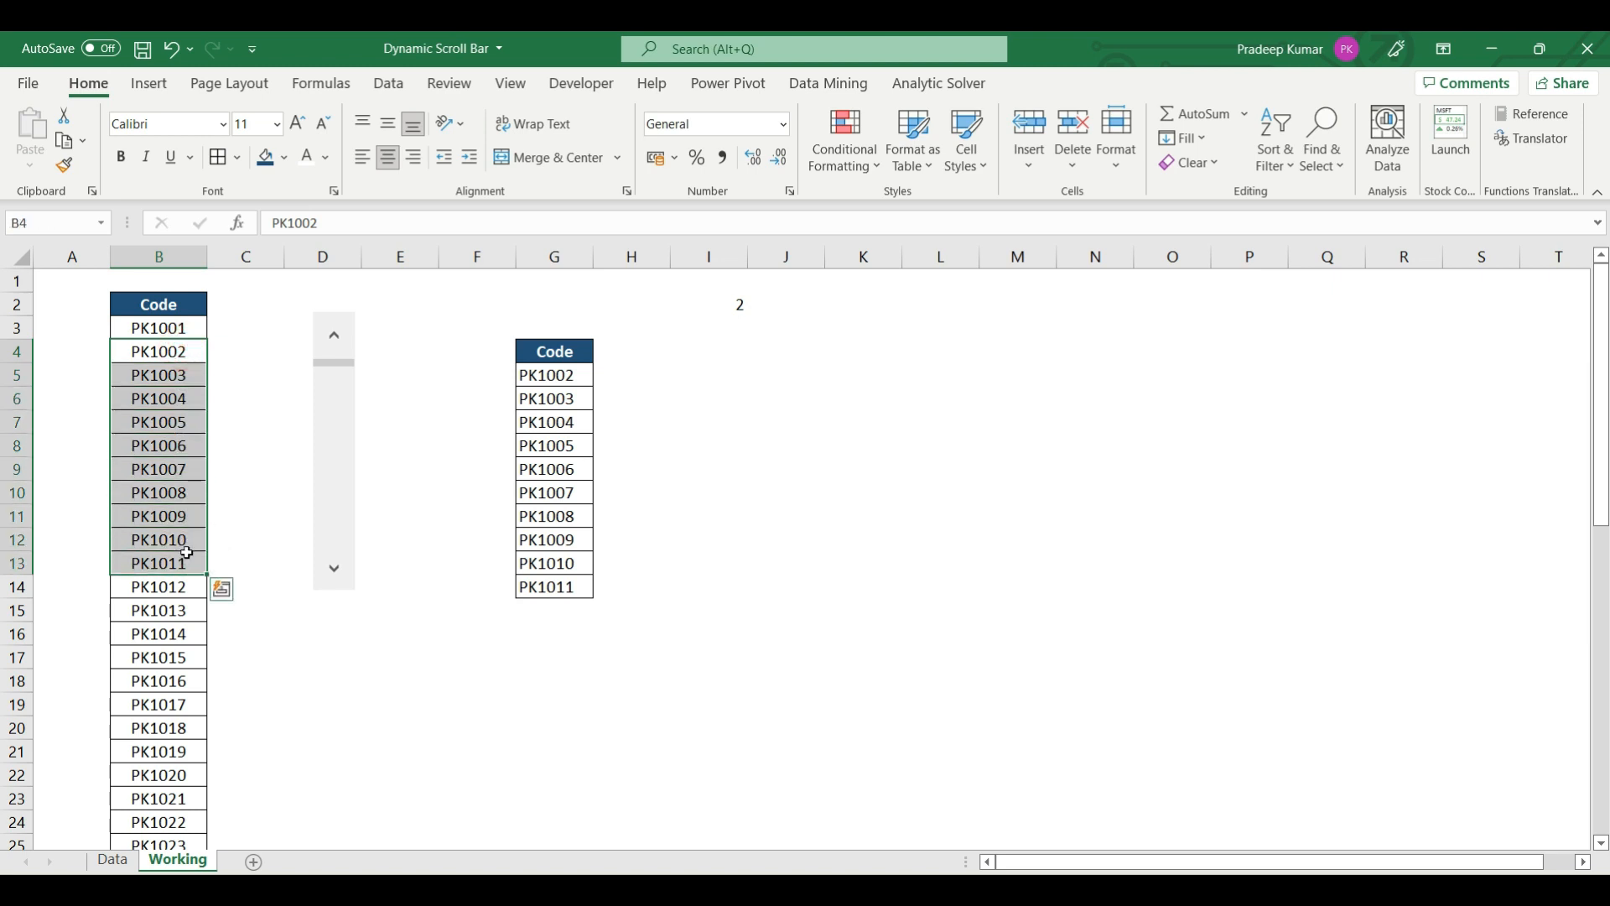
Advance the scroll bar in single increments until the table starts at PK1017.
left_click(345, 570)
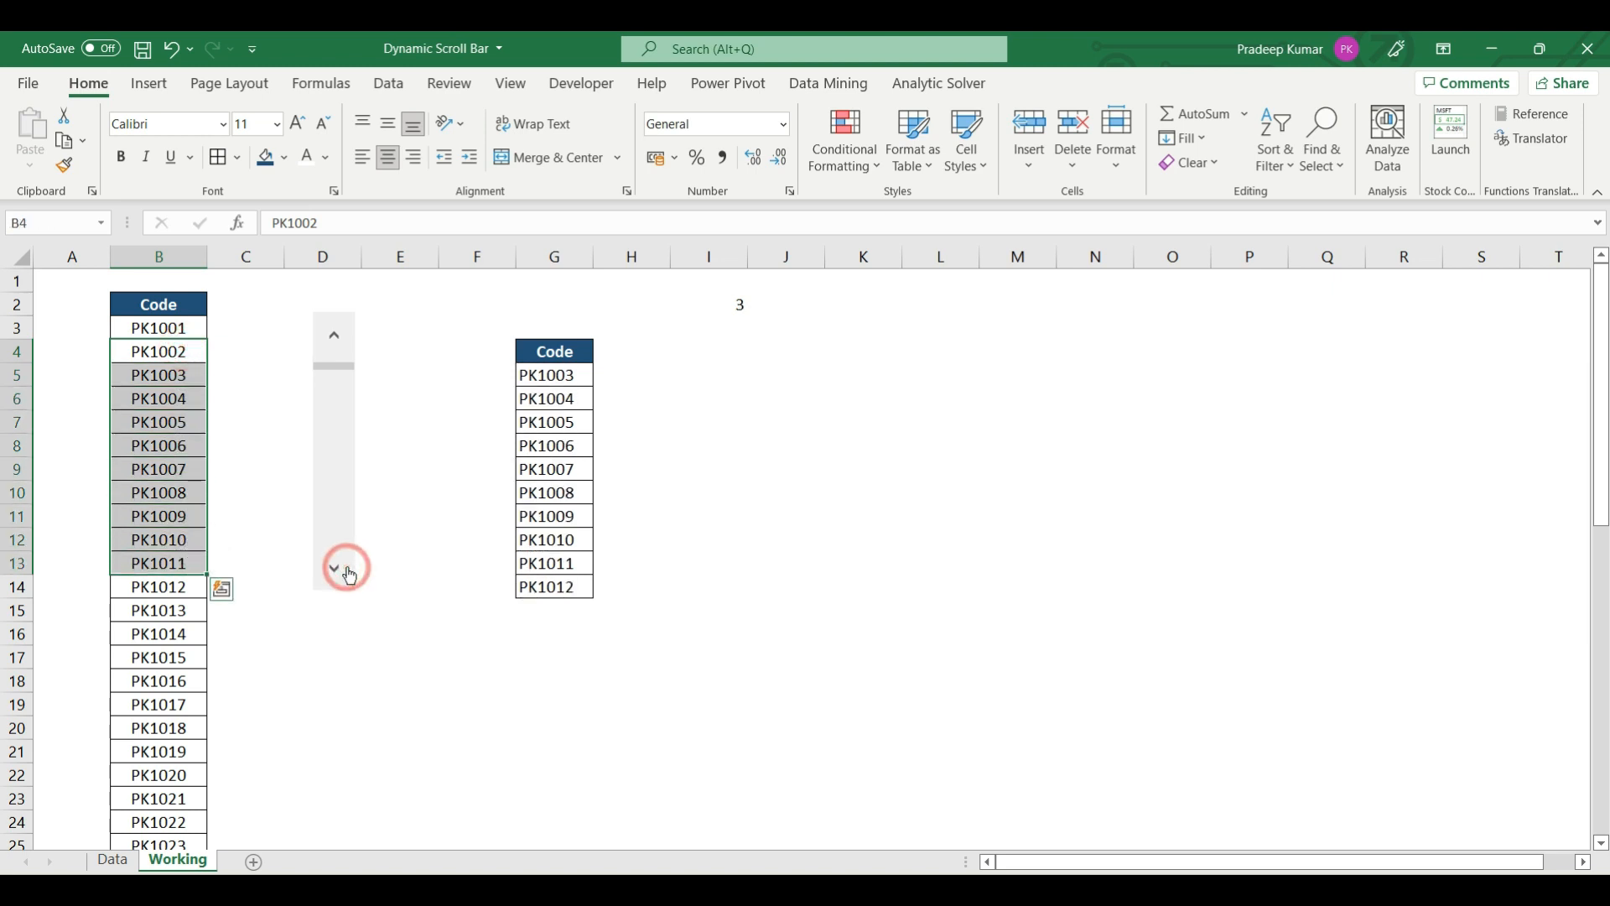
left_click(346, 570)
left_click(345, 570)
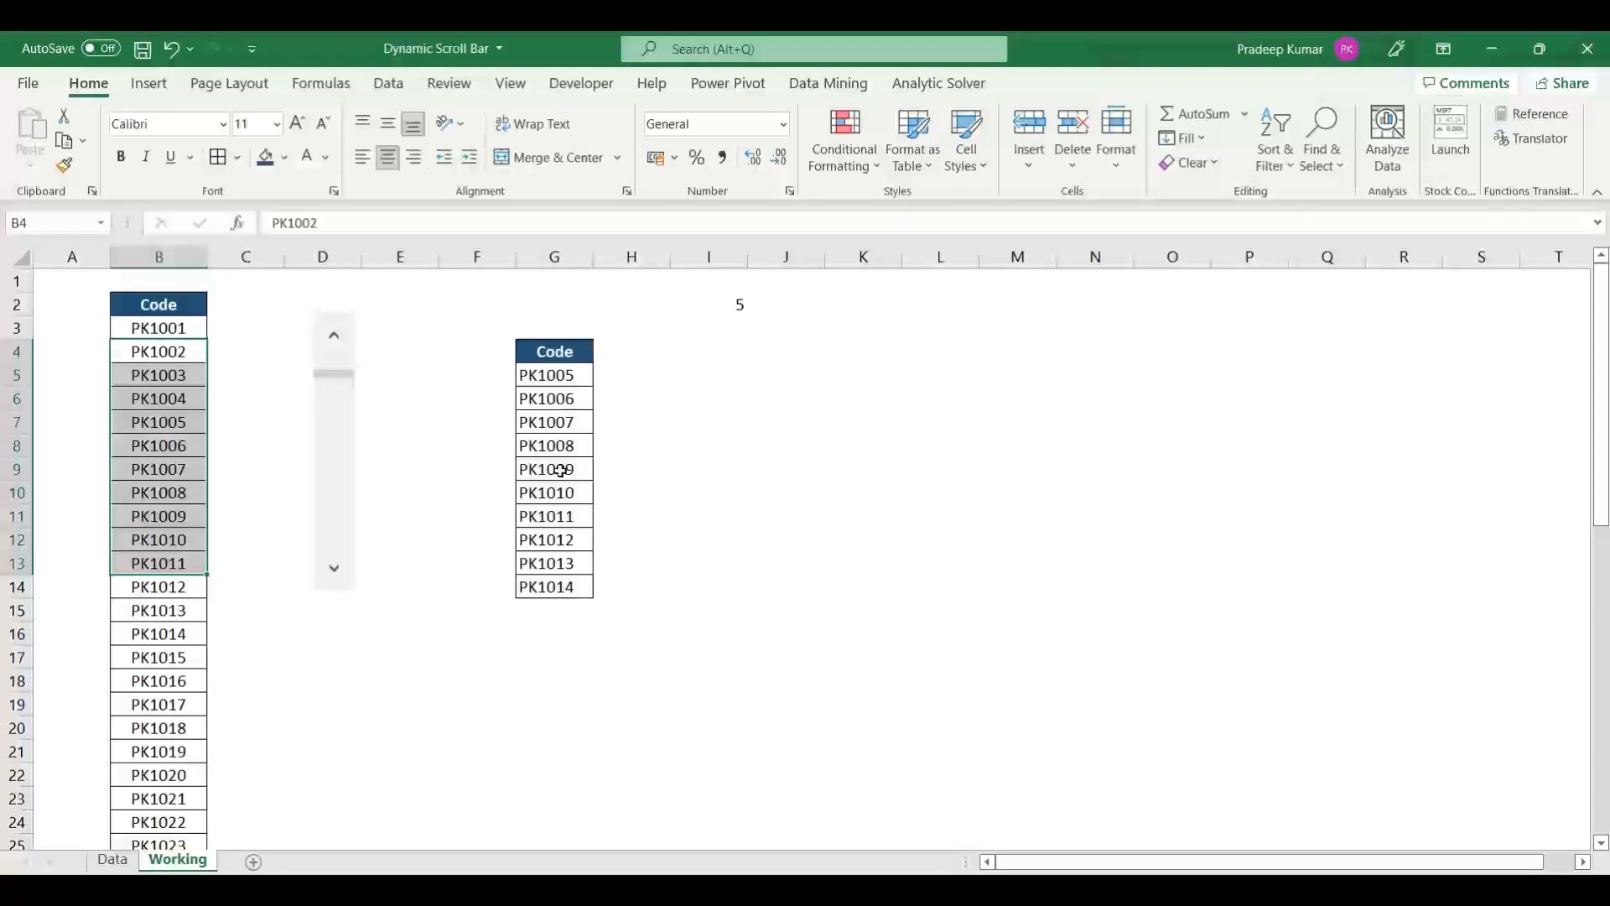
left_click(335, 574)
left_click(335, 577)
left_click(336, 576)
left_click(336, 575)
left_click(336, 576)
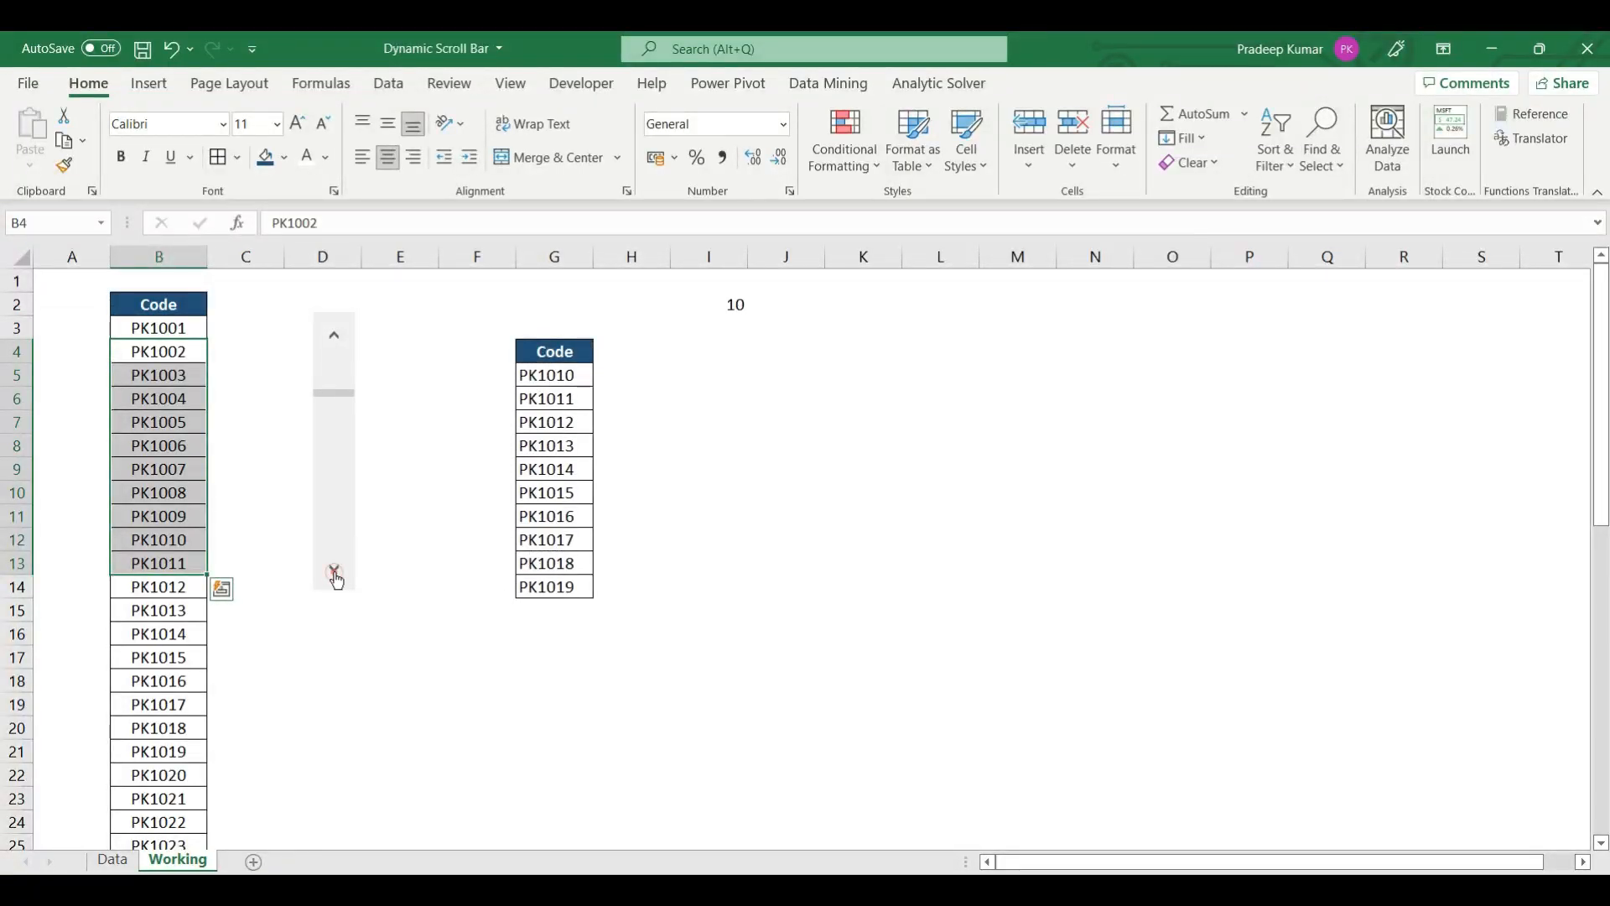
left_click(335, 574)
left_click(335, 574)
left_click(335, 574)
double_click(335, 572)
double_click(335, 572)
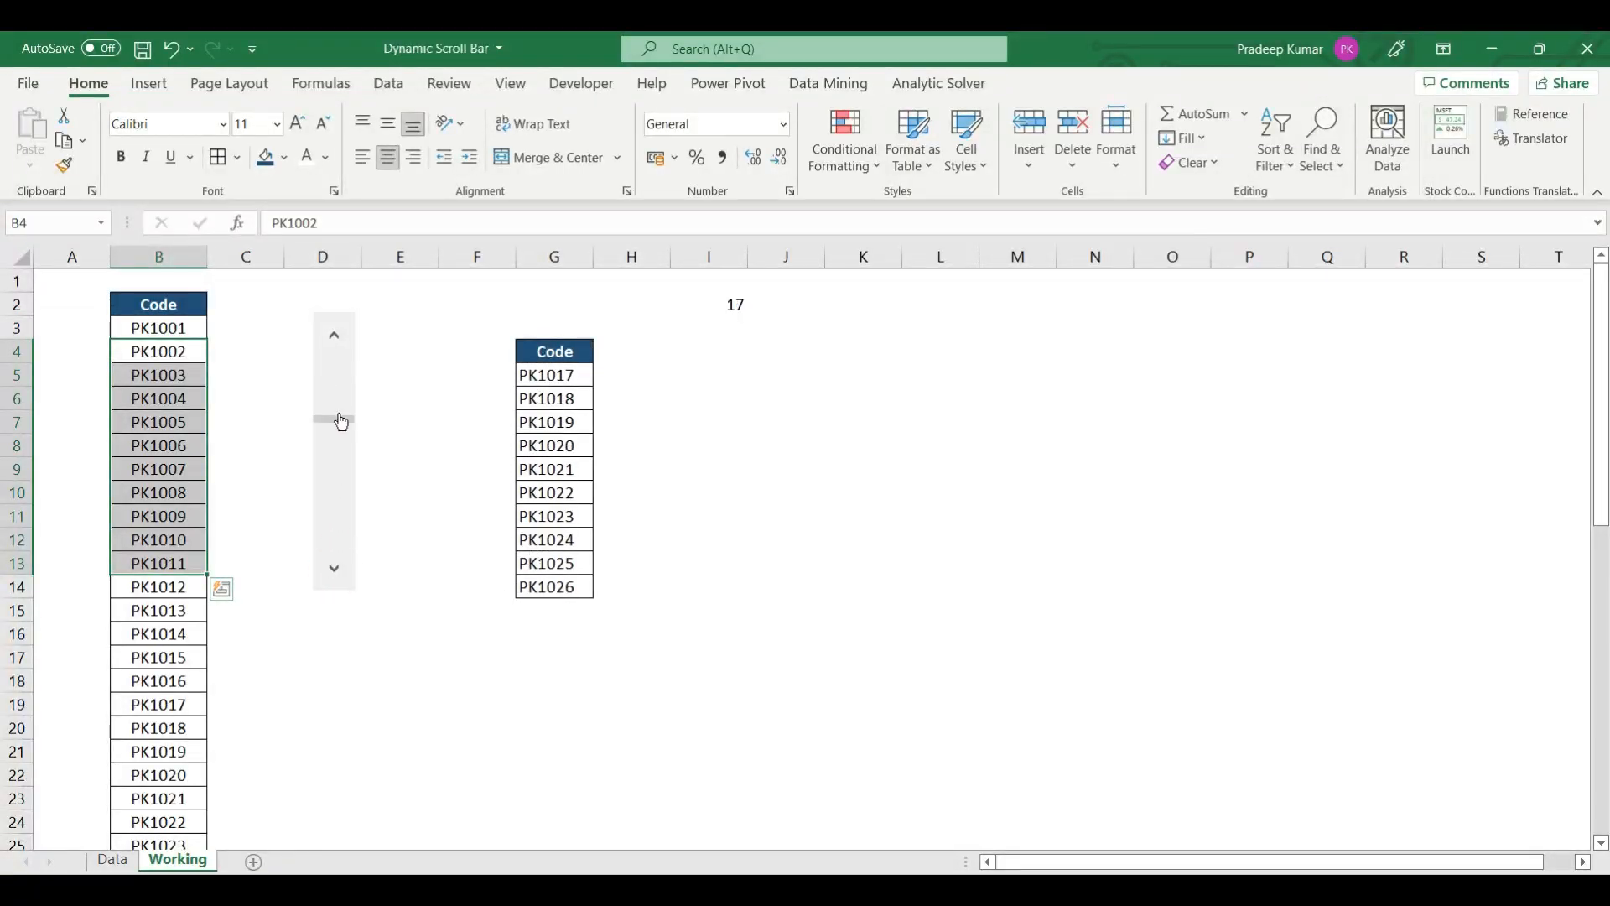
Move the scroll bar to its maximum of 50 and examine the end of the source list and the formulas in G6:G14.
left_click_drag(342, 420, 339, 571)
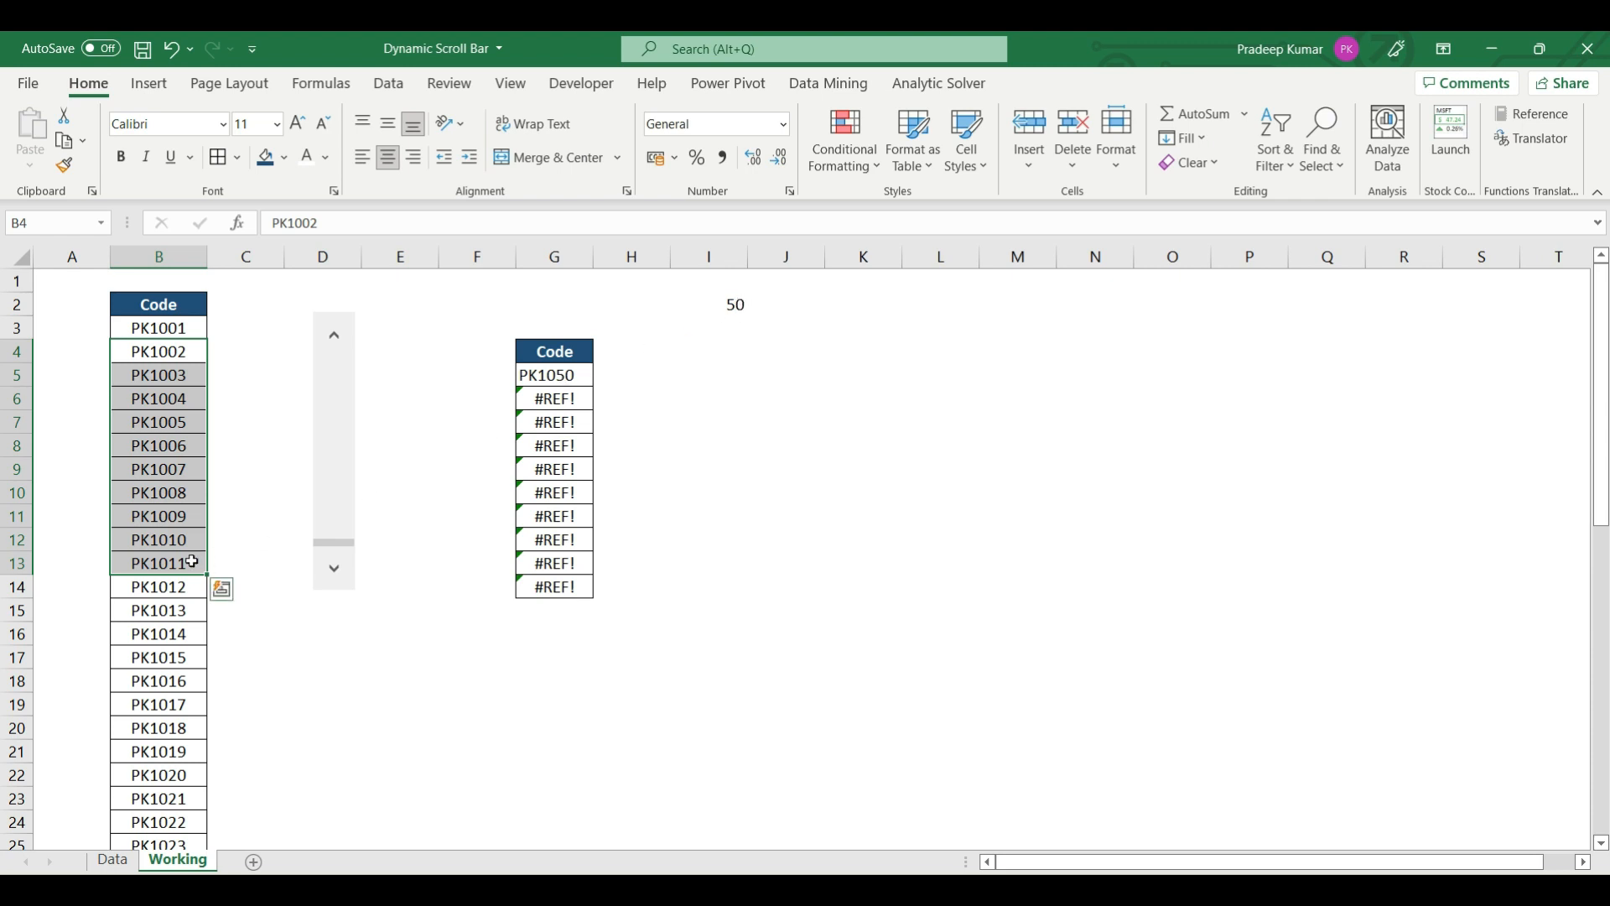
scroll(191, 562, "down", 17)
left_click(186, 315)
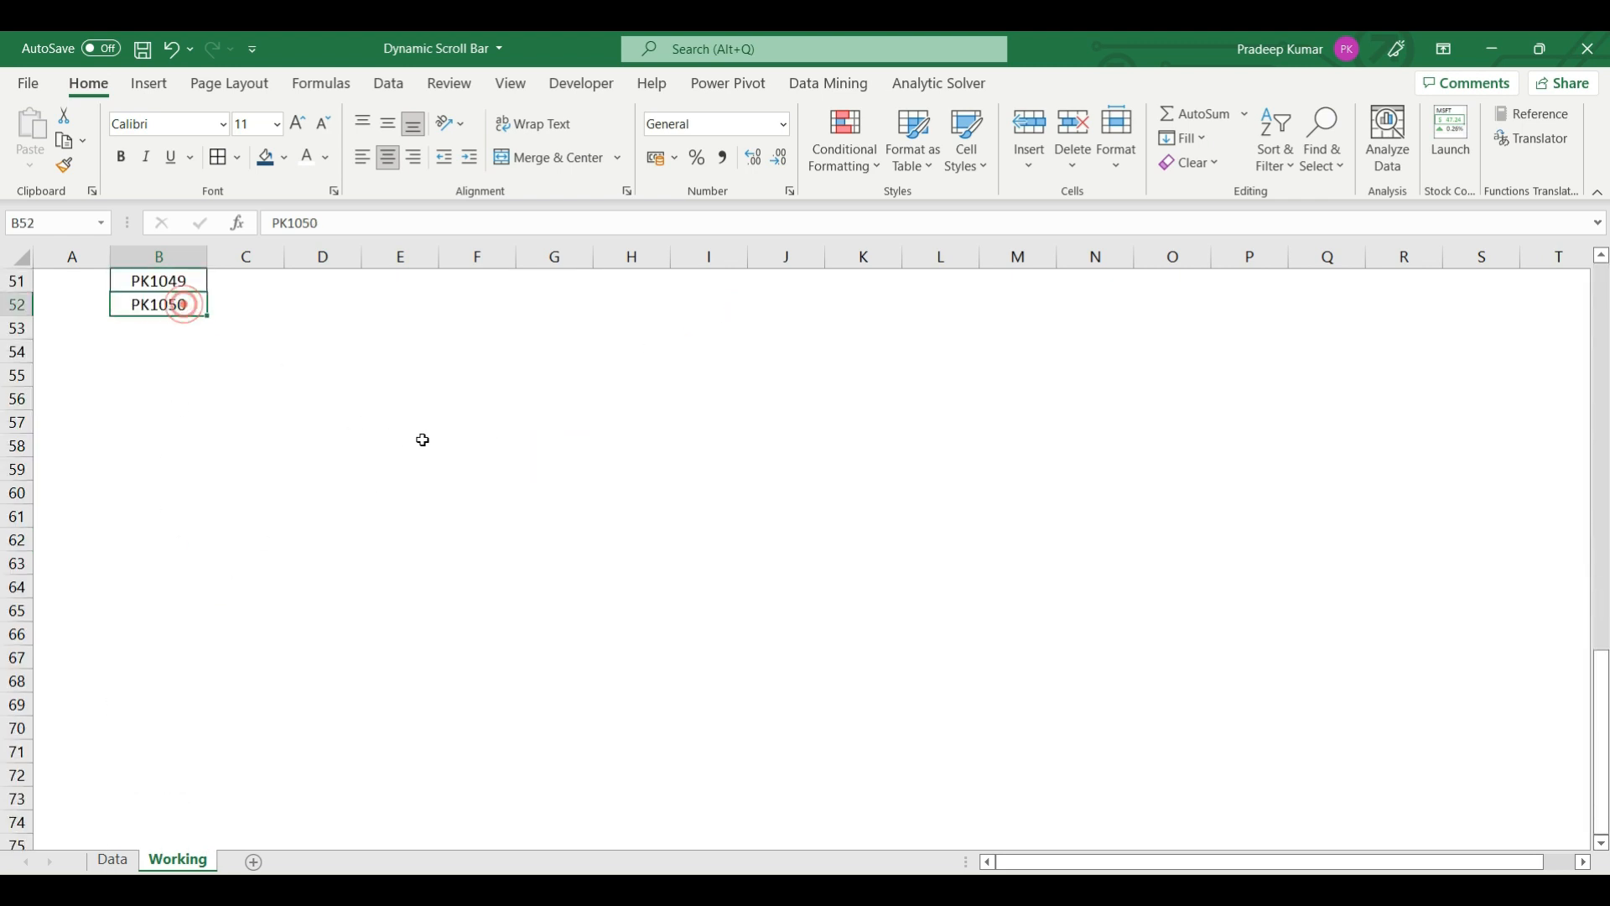
scroll(423, 438, "up", 17)
double_click(566, 391)
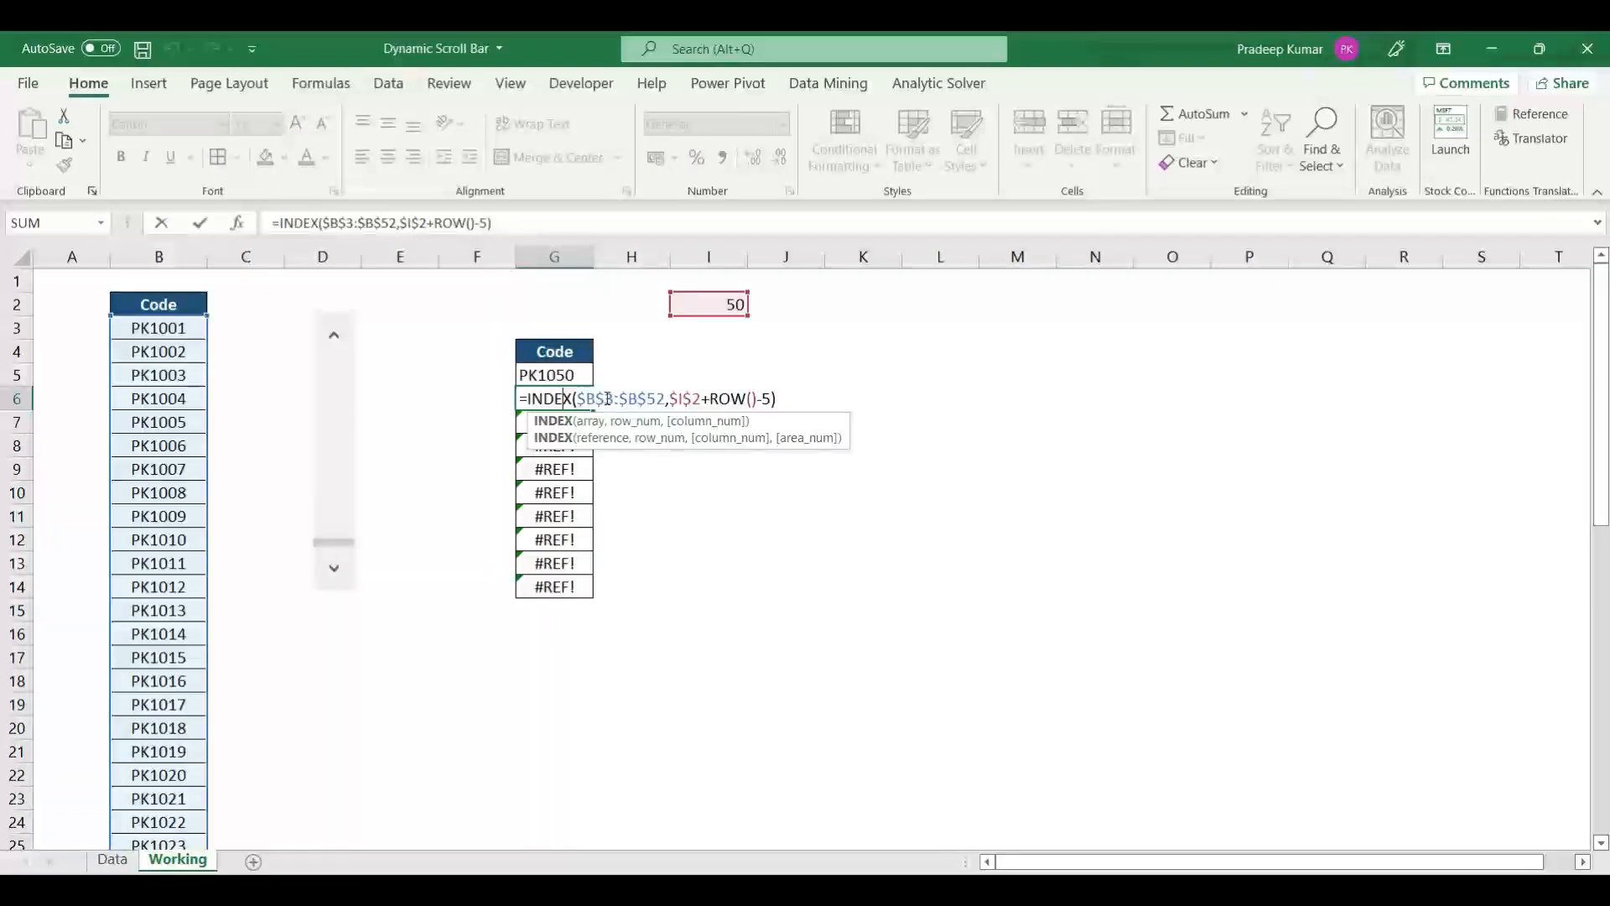
key("Escape")
scroll(223, 489, "down", 13)
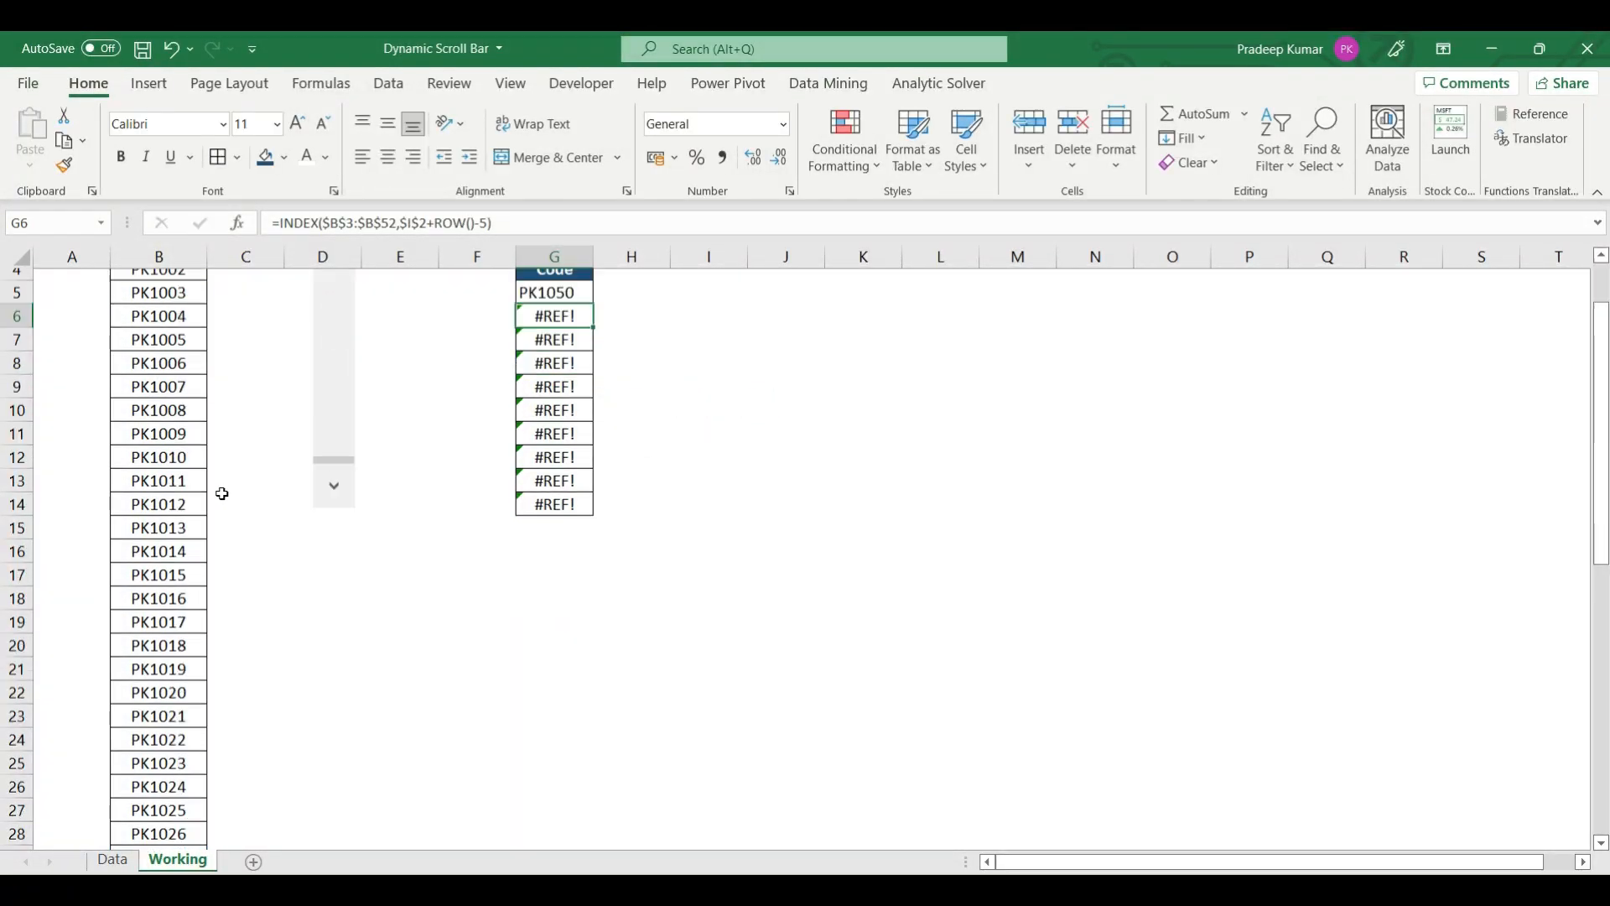
scroll(373, 474, "up", 13)
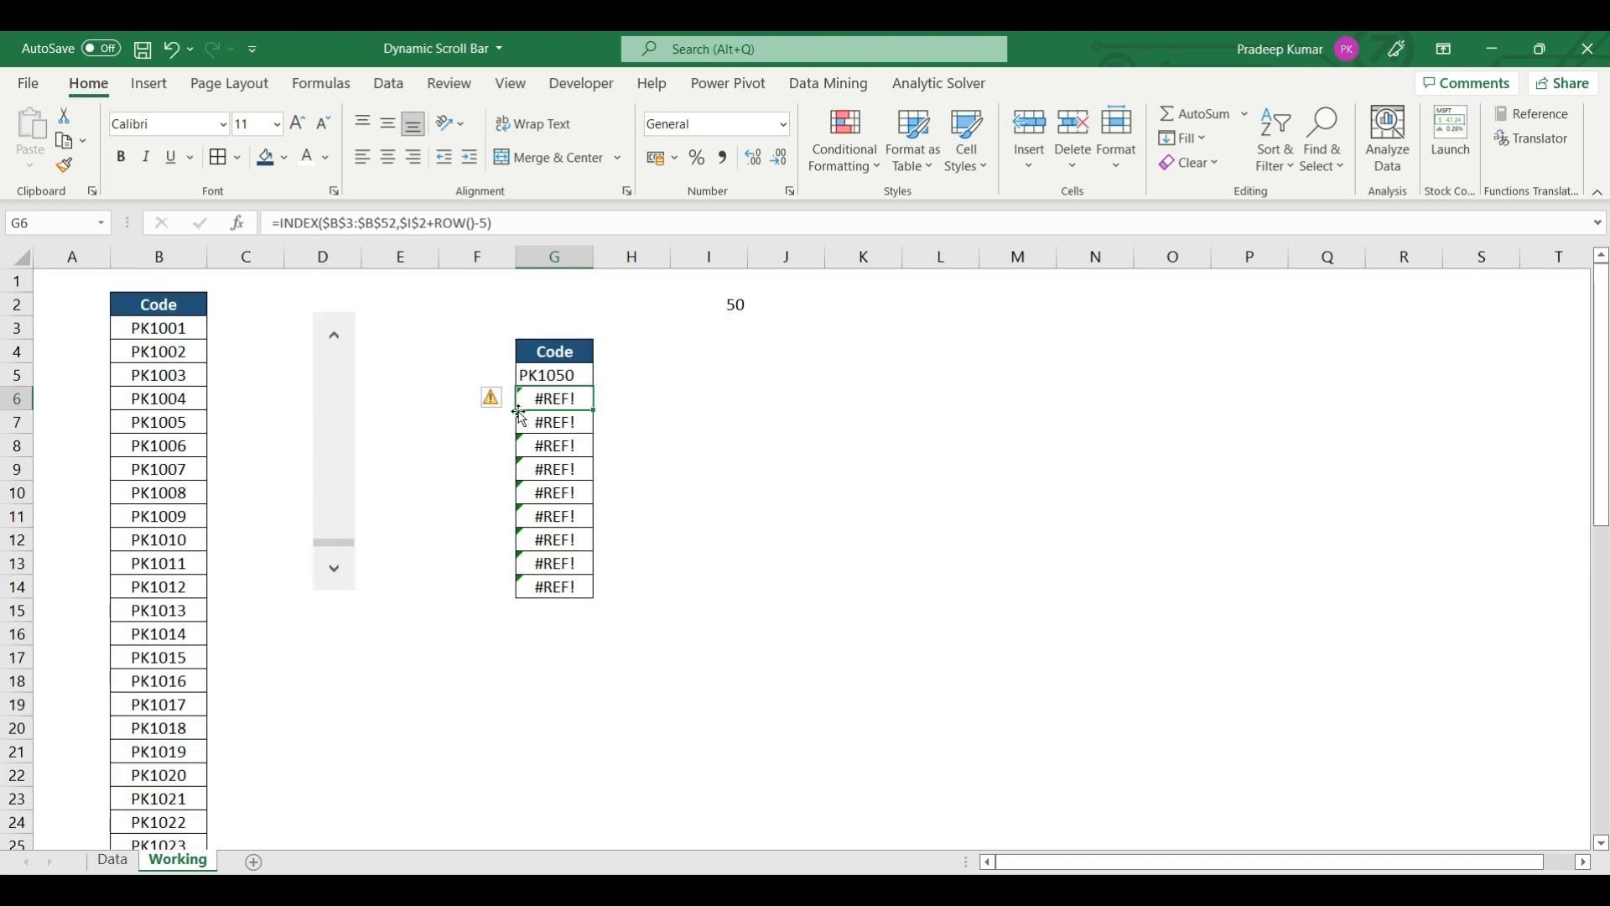
left_click_drag(549, 400, 555, 587)
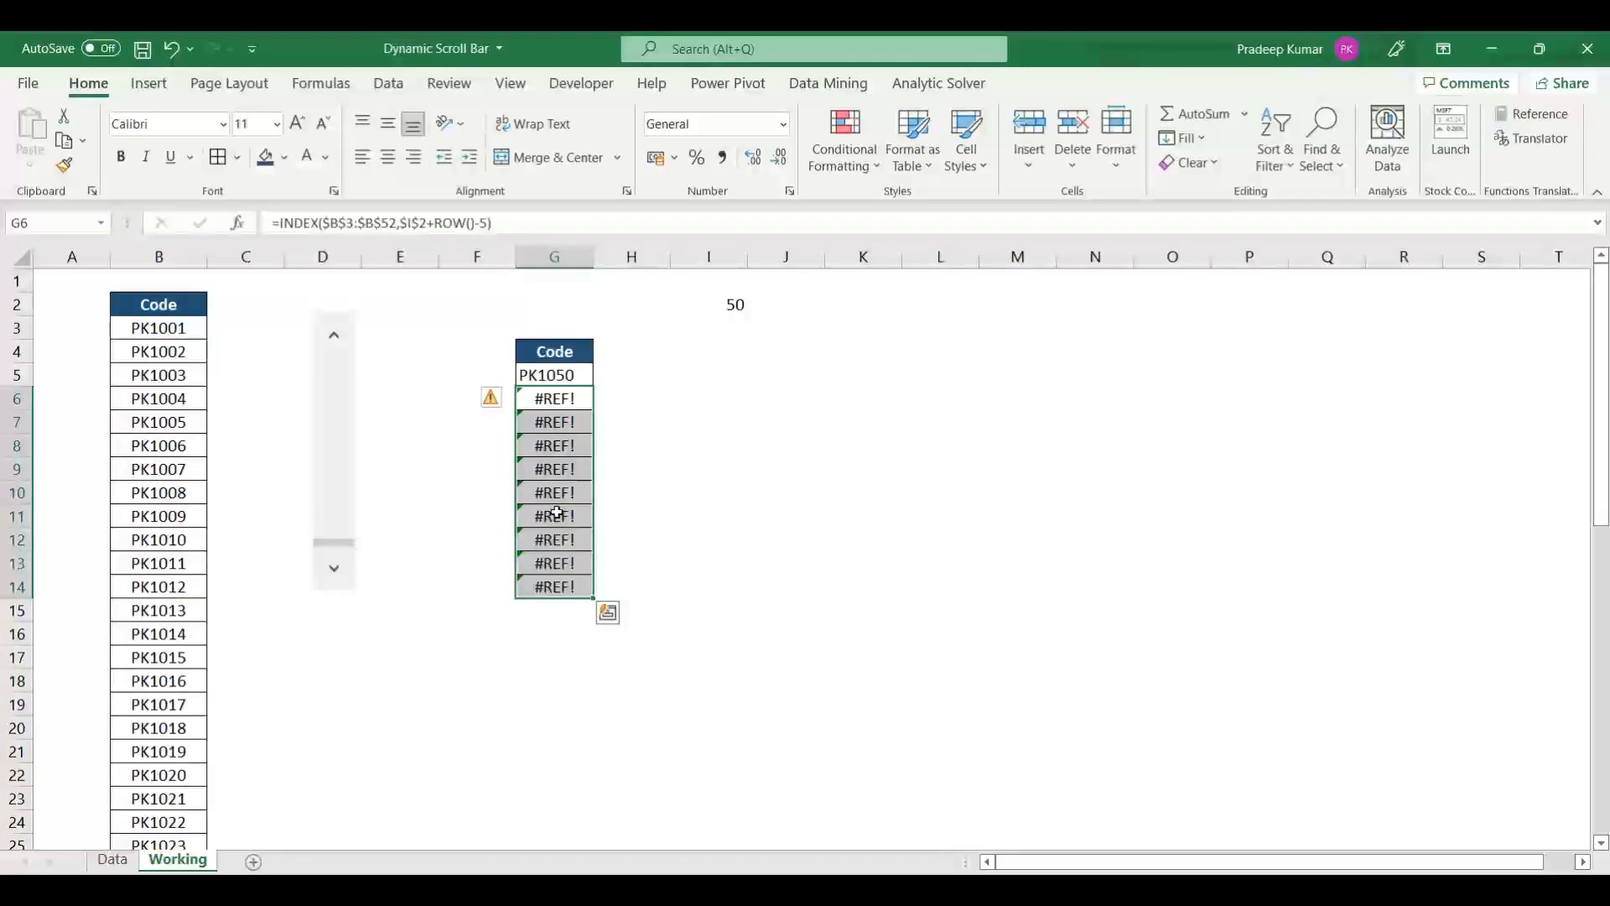
Set the scroll bar's maximum value to 41 in its control format settings.
right_click(349, 462)
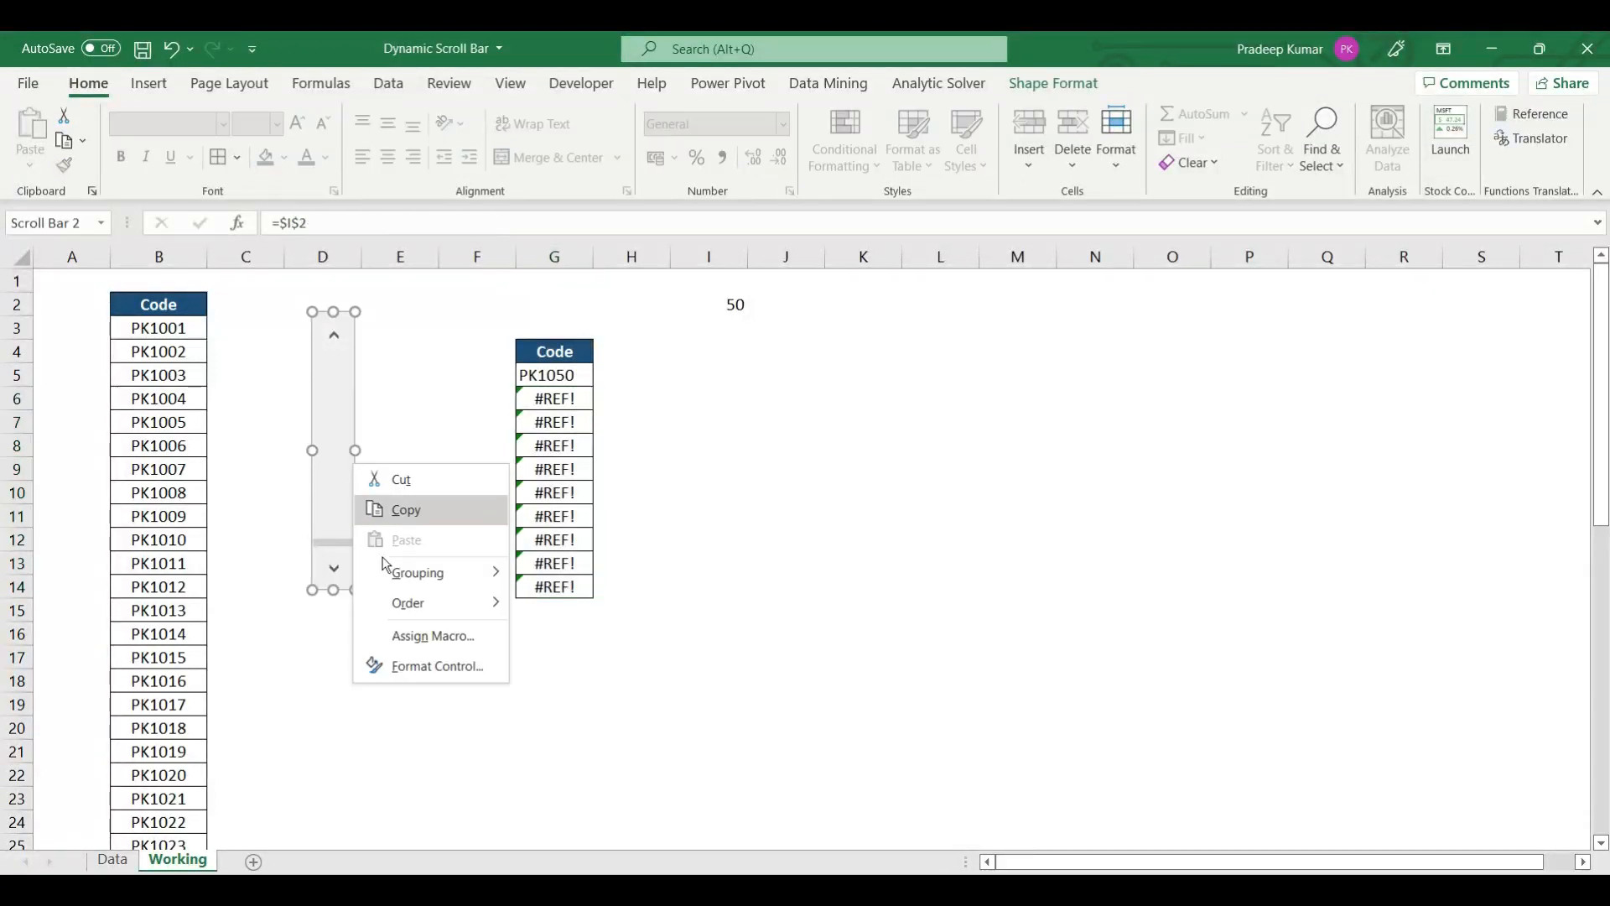
left_click(416, 669)
double_click(576, 487)
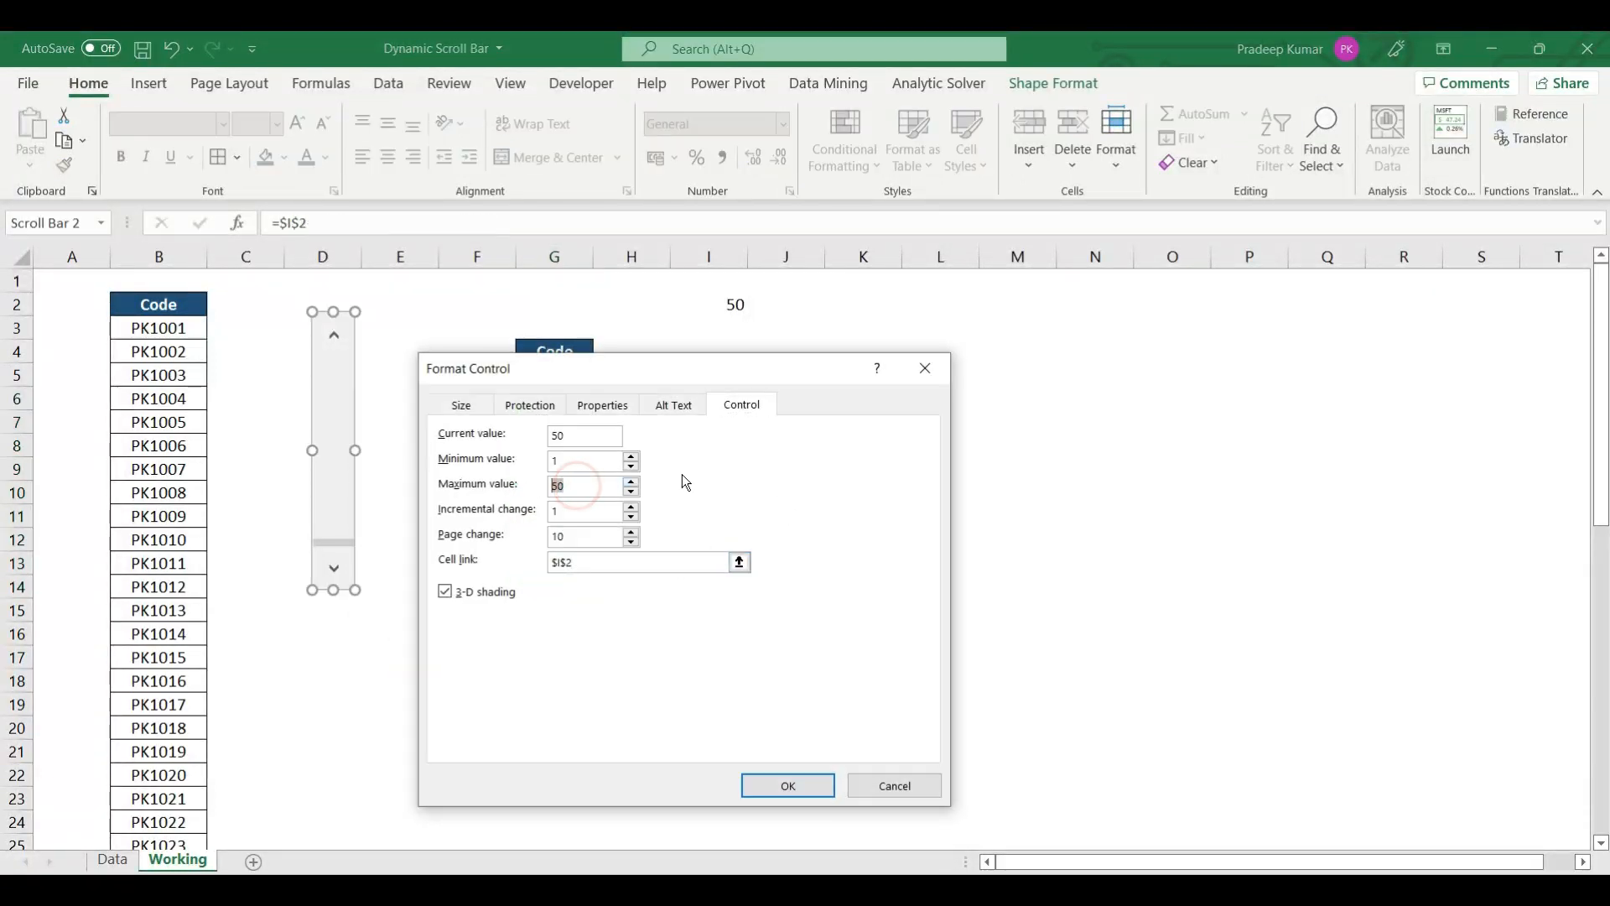
type("41")
left_click(793, 787)
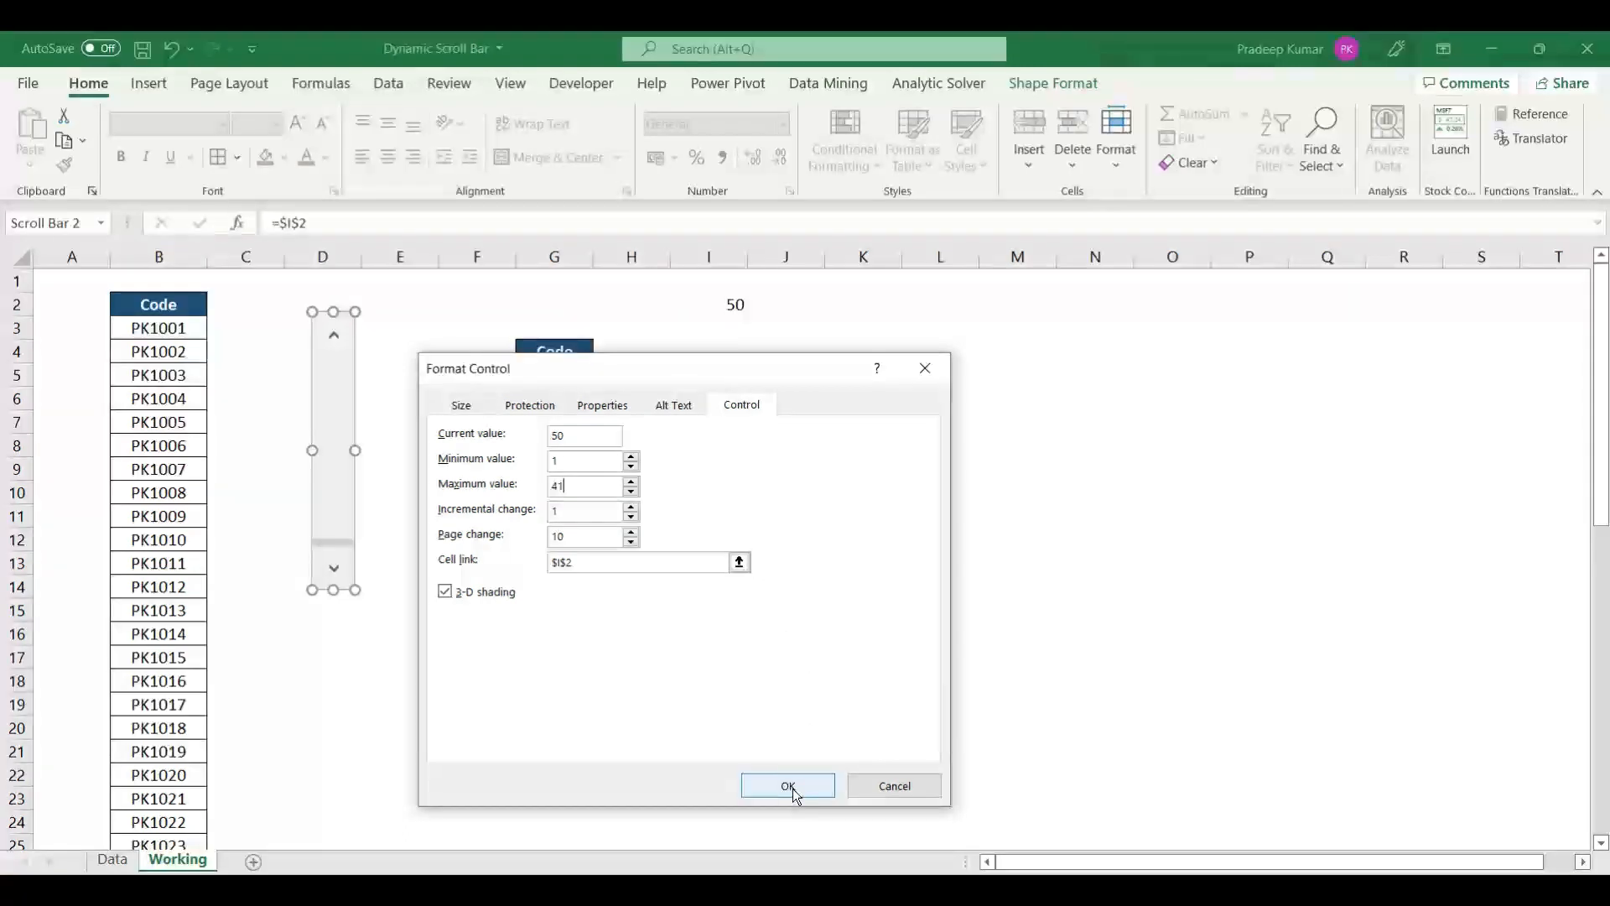
left_click(765, 544)
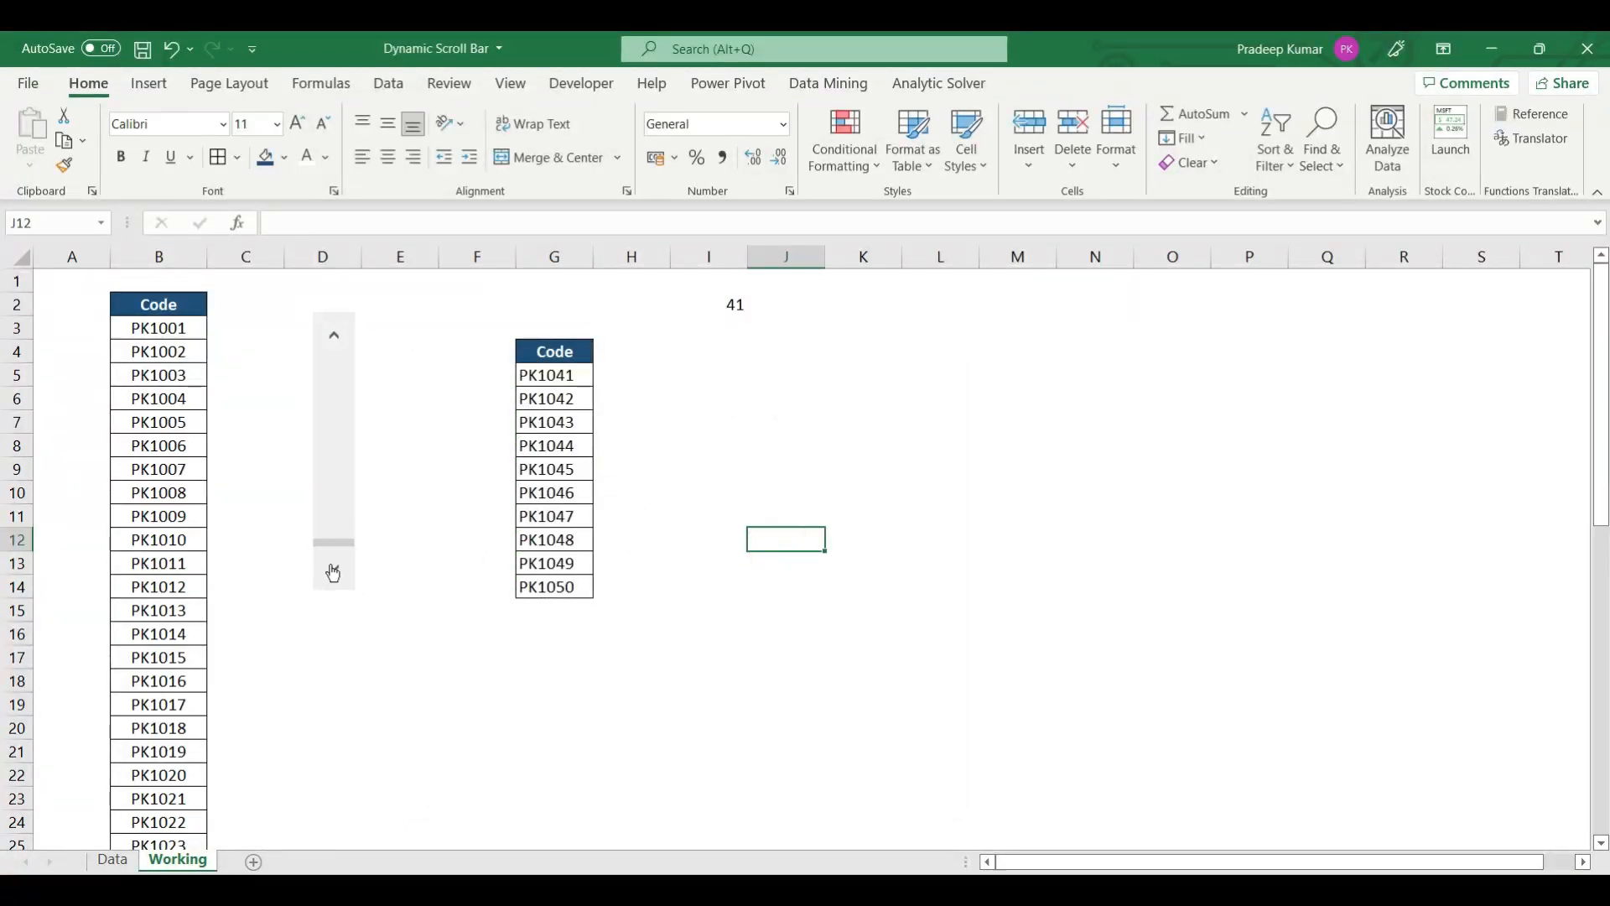
Test the scroll bar at its lower end and return it to the start of the code list.
left_click(332, 566)
left_click(322, 329)
left_click_drag(341, 506, 344, 344)
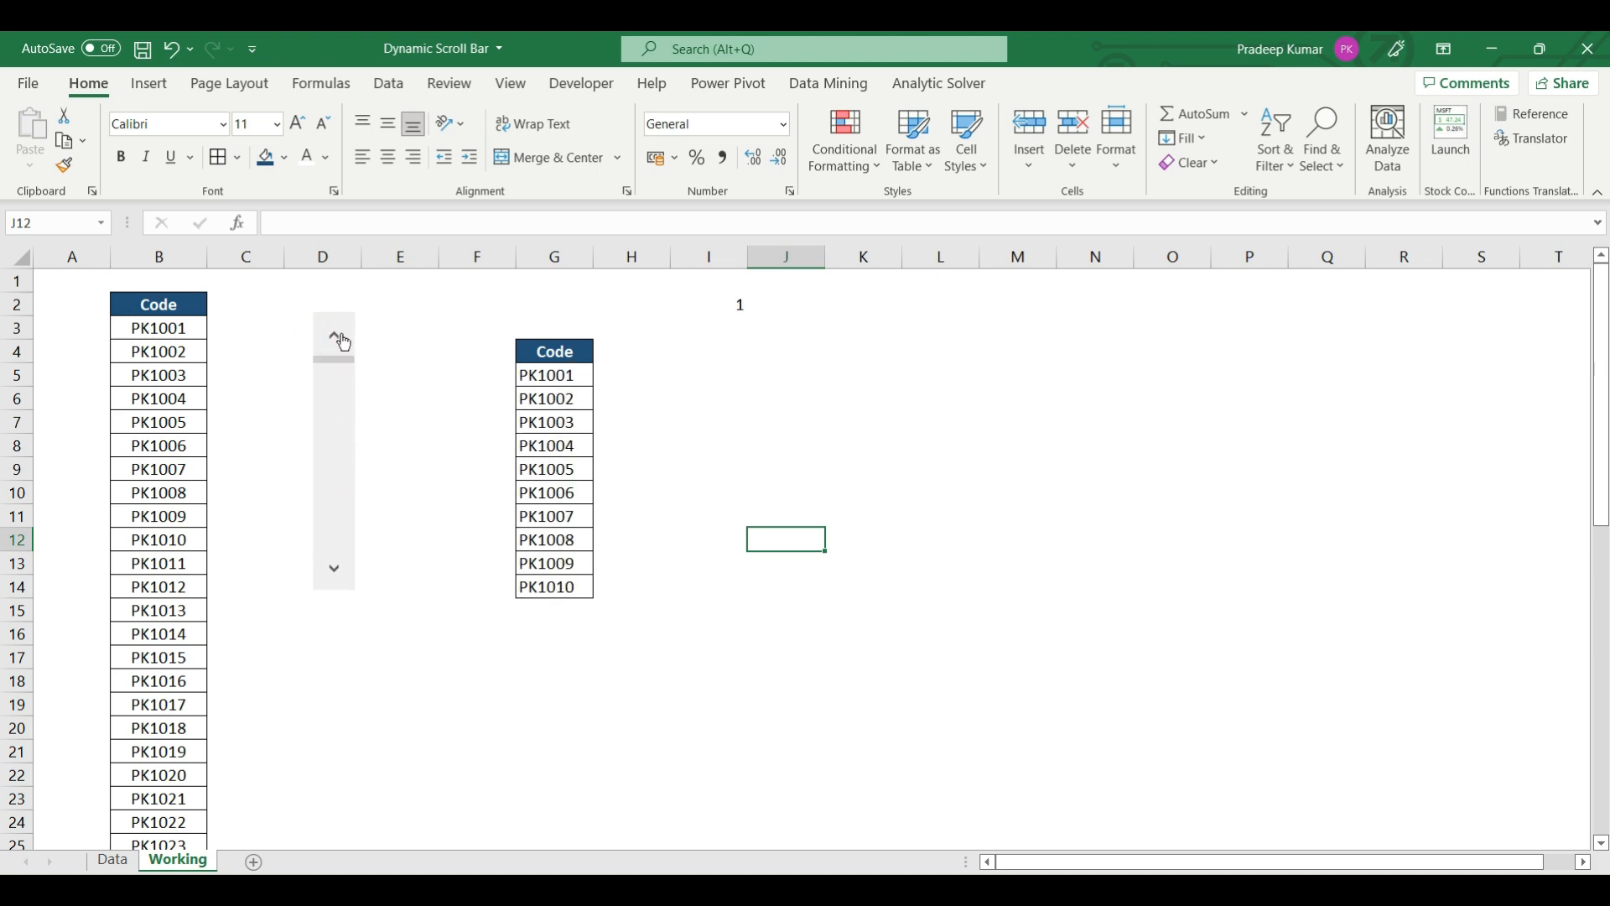
Set the scroll bar's incremental change to 10 in its control format settings.
right_click(347, 387)
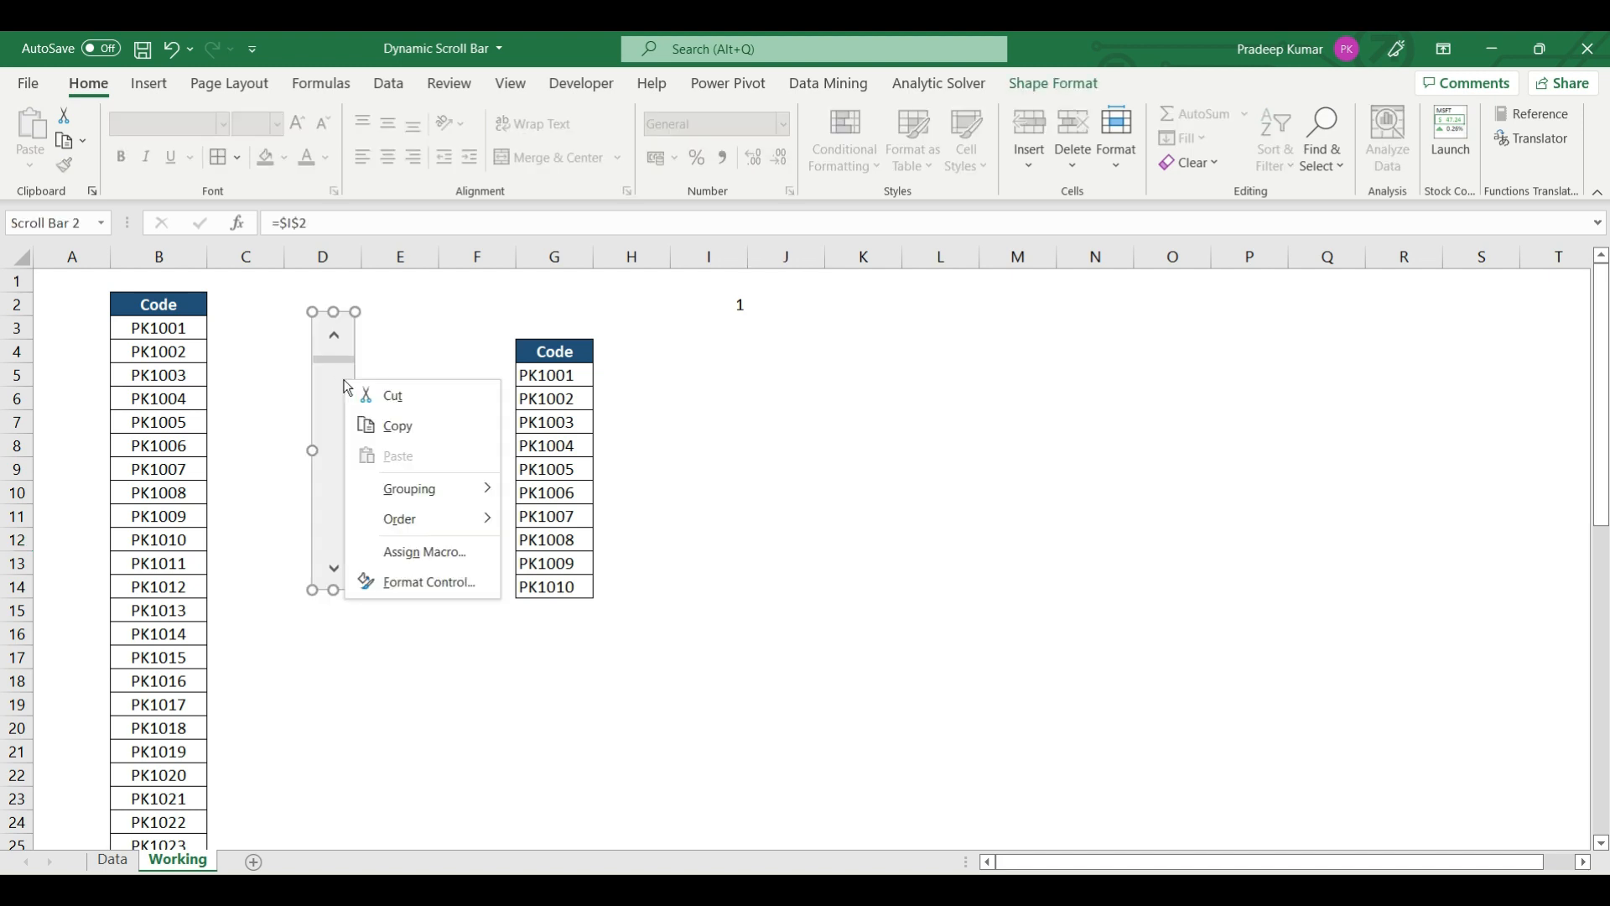
left_click(415, 583)
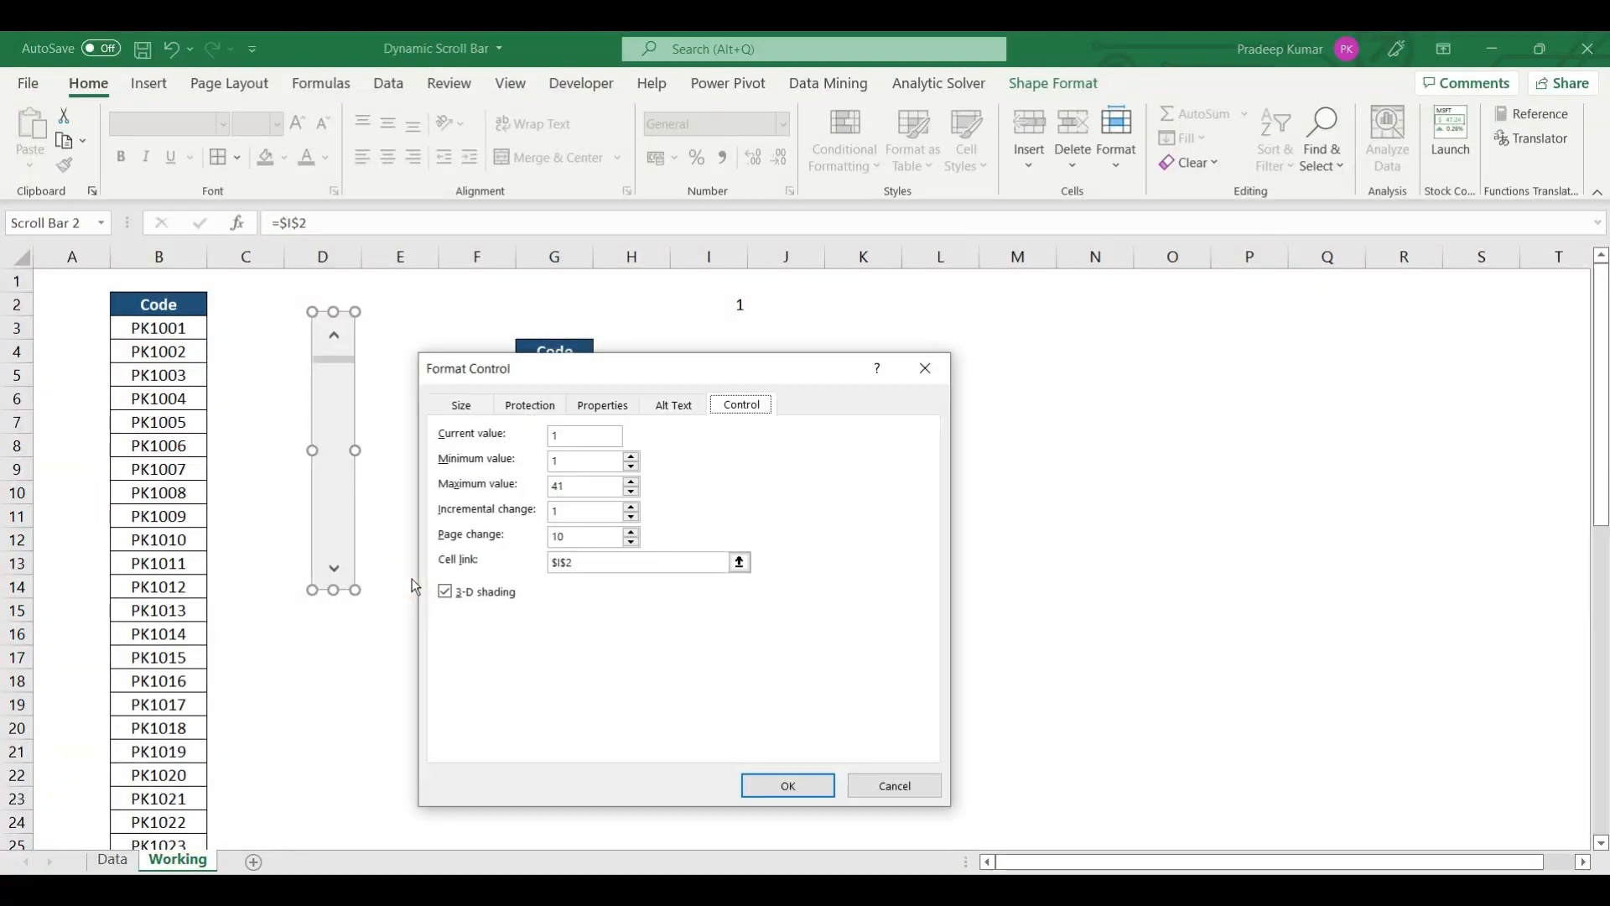
double_click(560, 514)
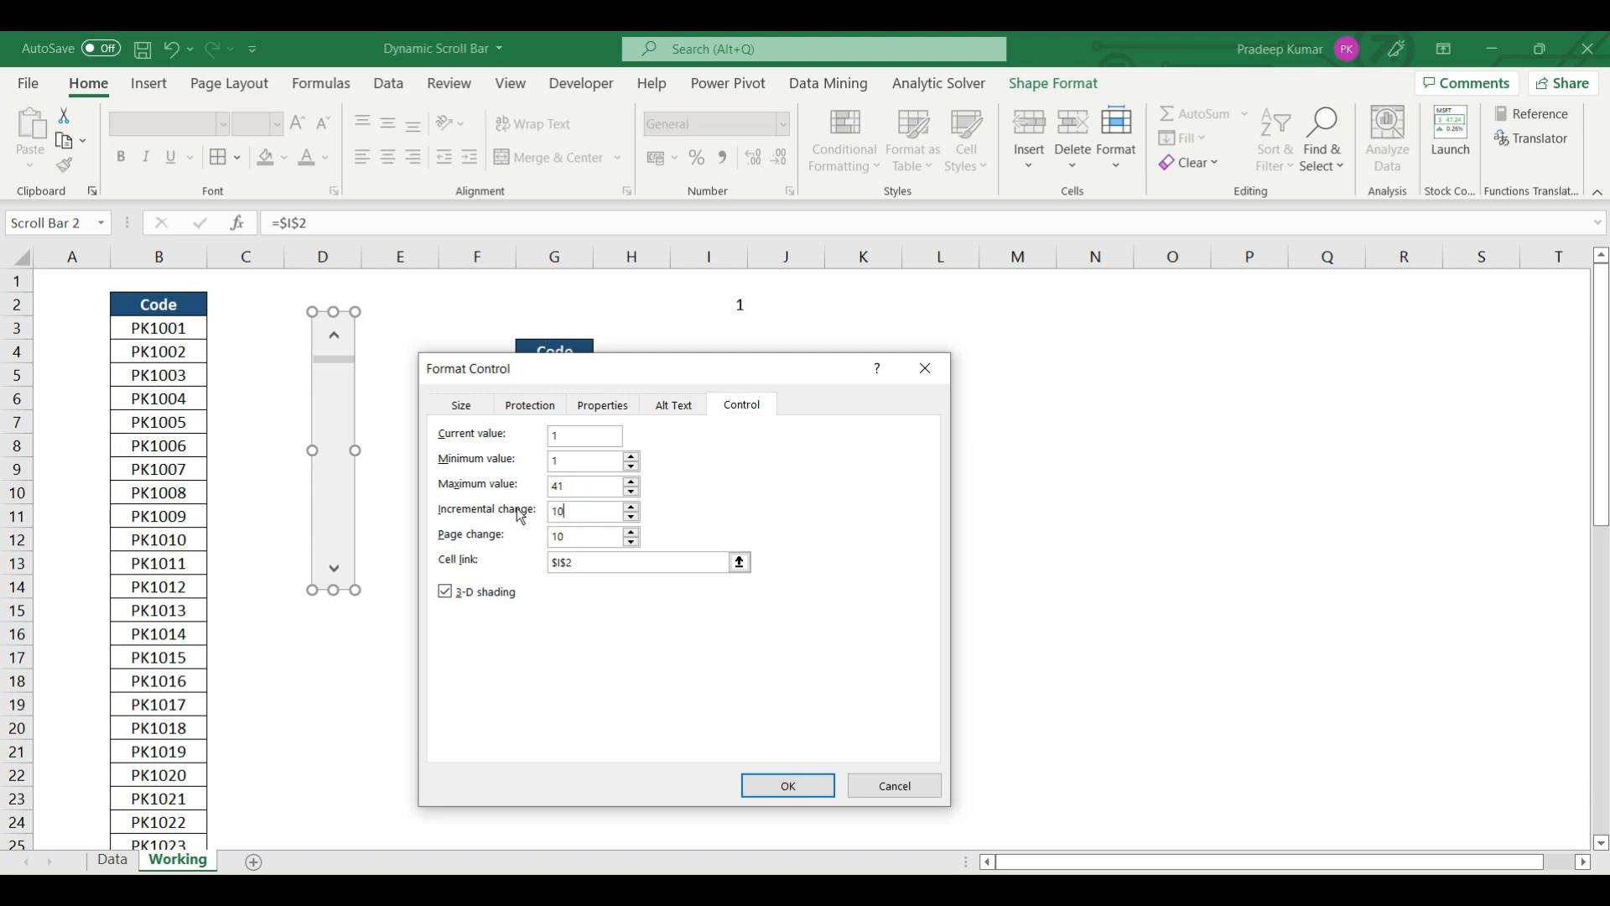
left_click(776, 785)
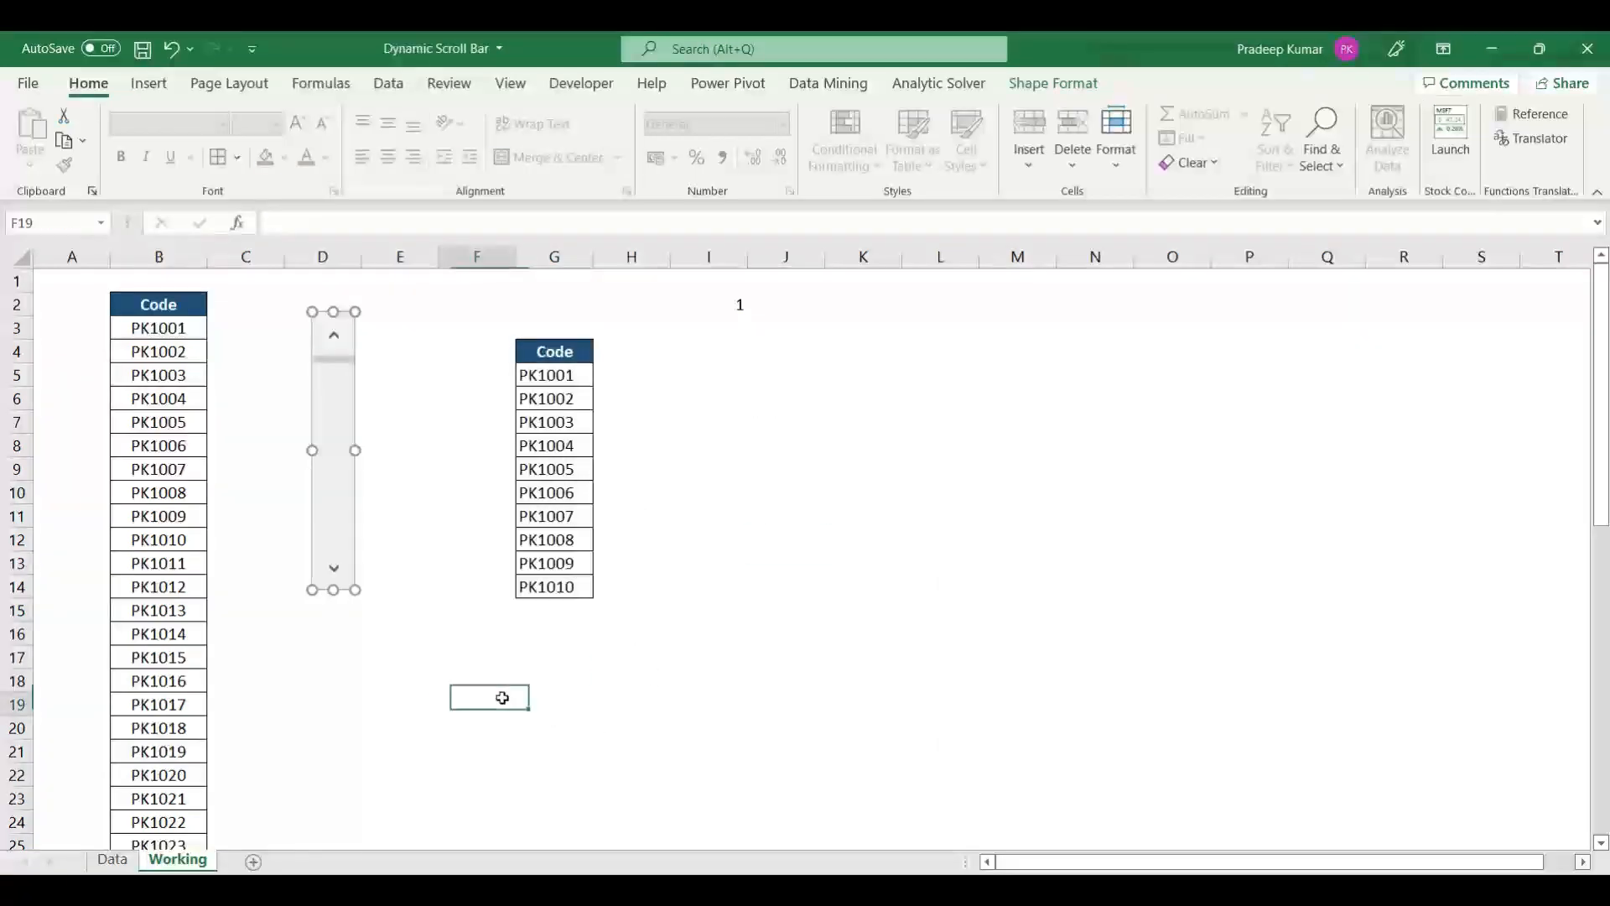
left_click(415, 619)
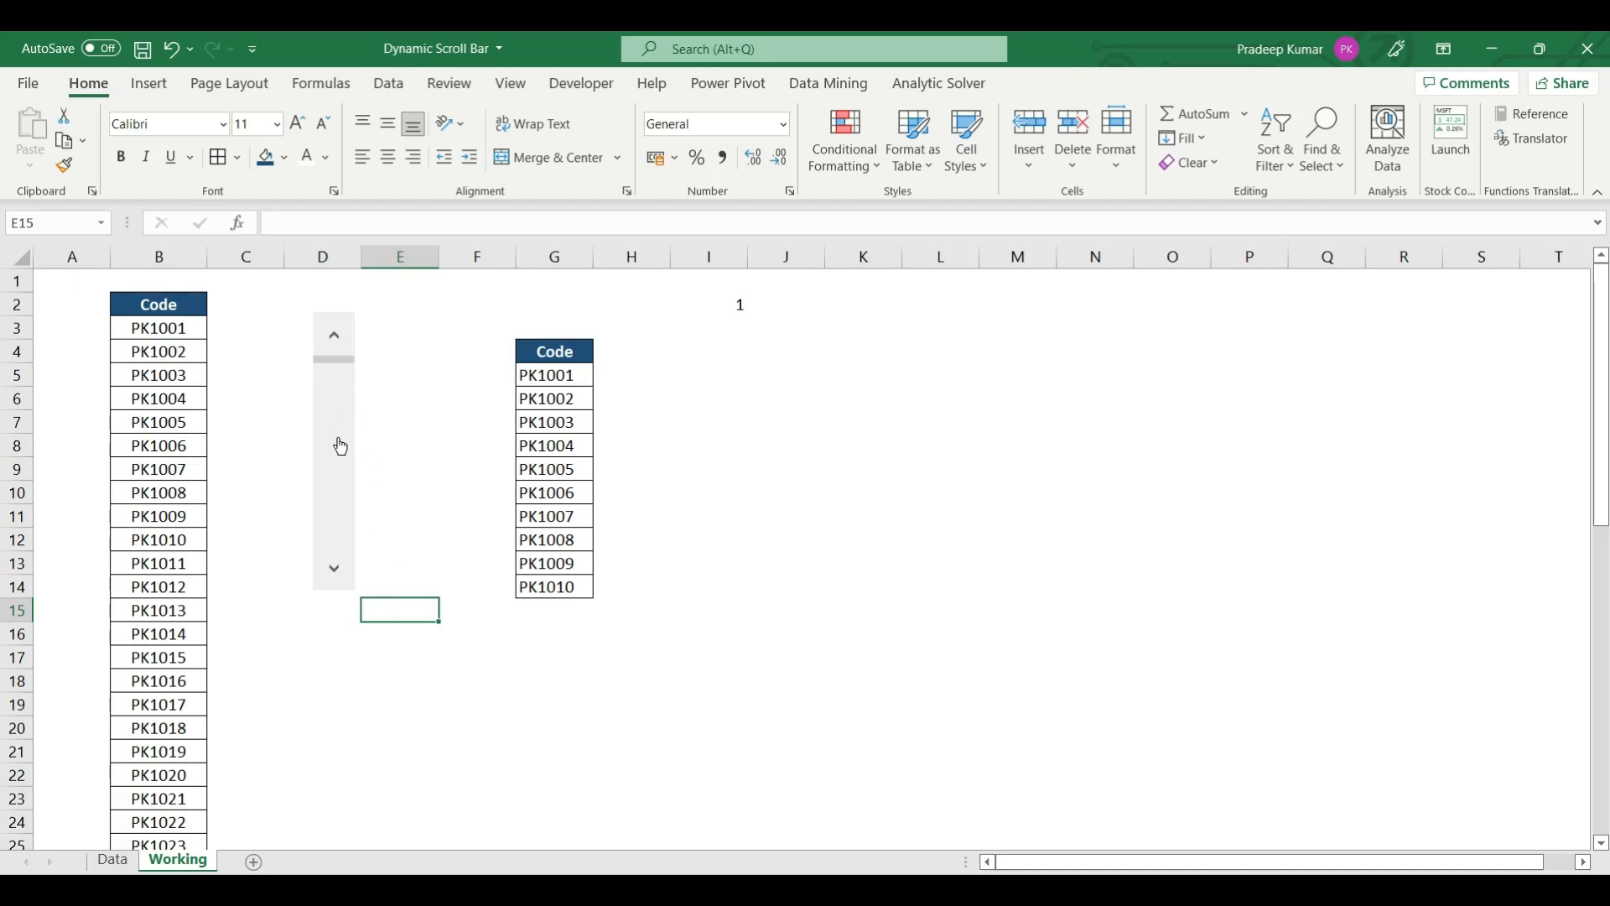
Highlight overlapping blocks of about ten codes in the source list, starting from PK1001, PK1002 and PK1003.
left_click_drag(194, 317, 179, 538)
left_click_drag(175, 356, 173, 563)
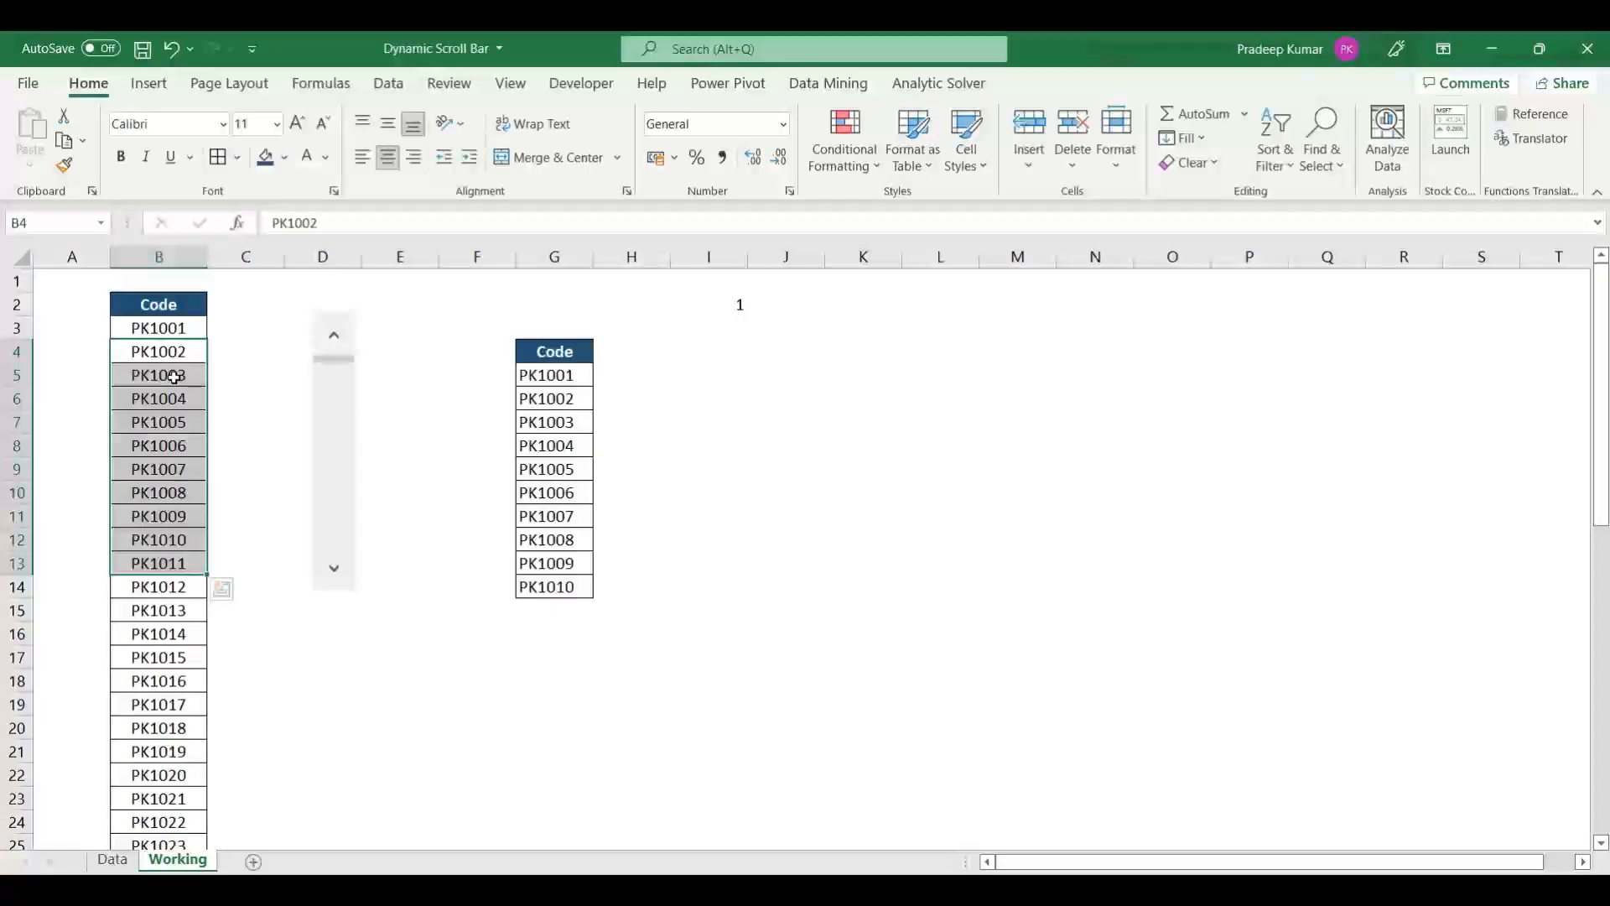
left_click_drag(168, 375, 175, 600)
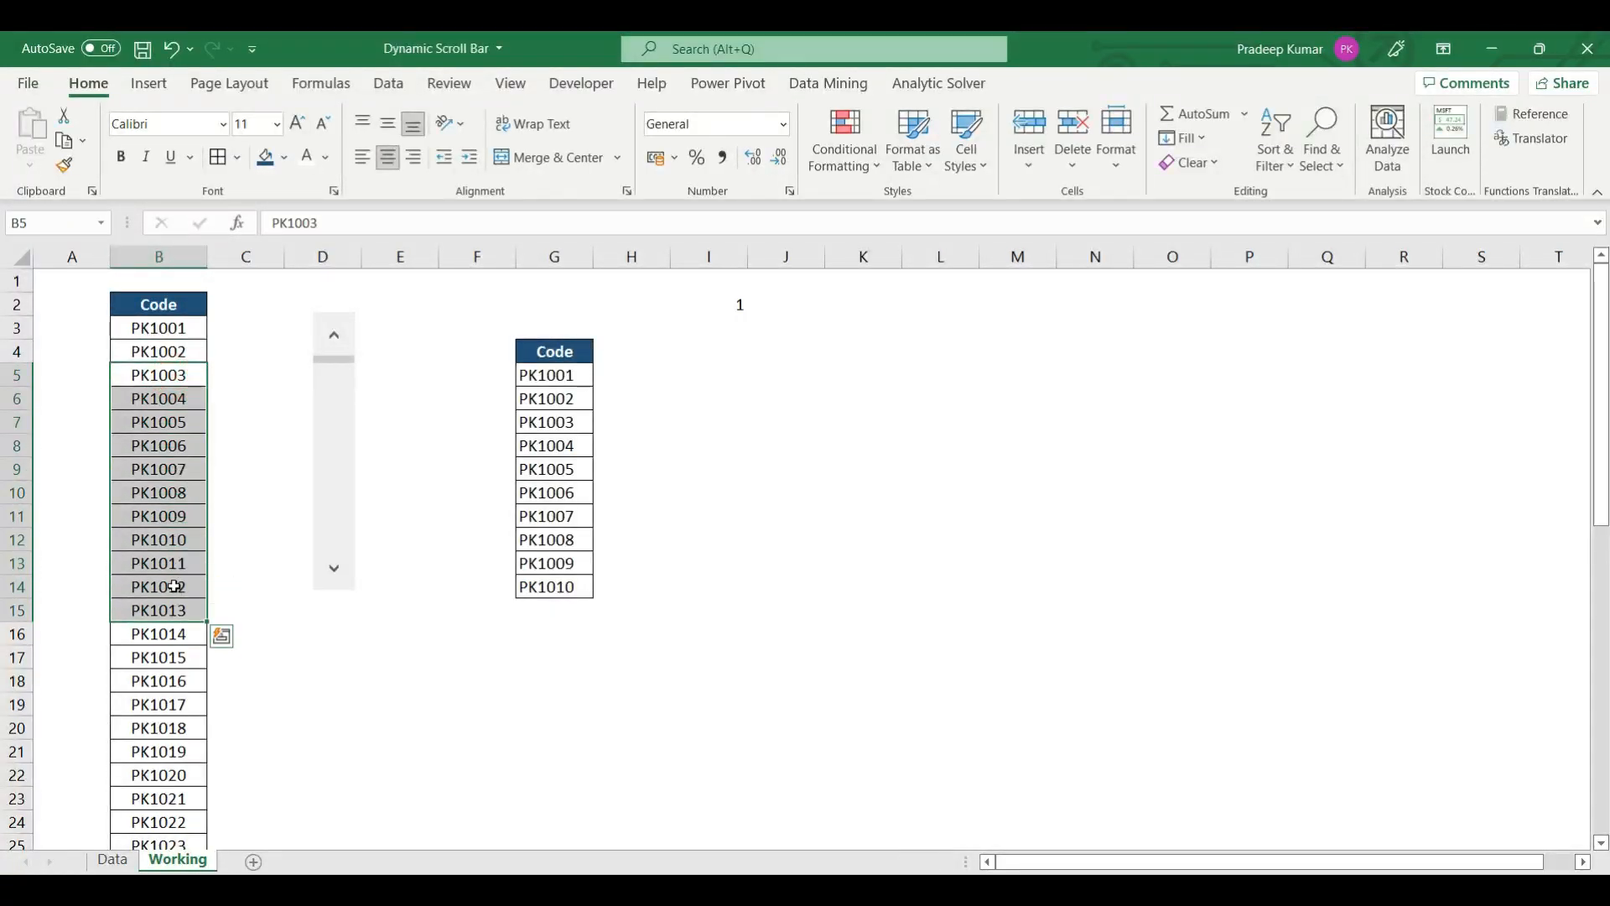
left_click(445, 538)
Test the scroll bar one increment down and back, advance it again, and compare G5:G14 with source codes PK1011 to PK1020.
left_click(334, 567)
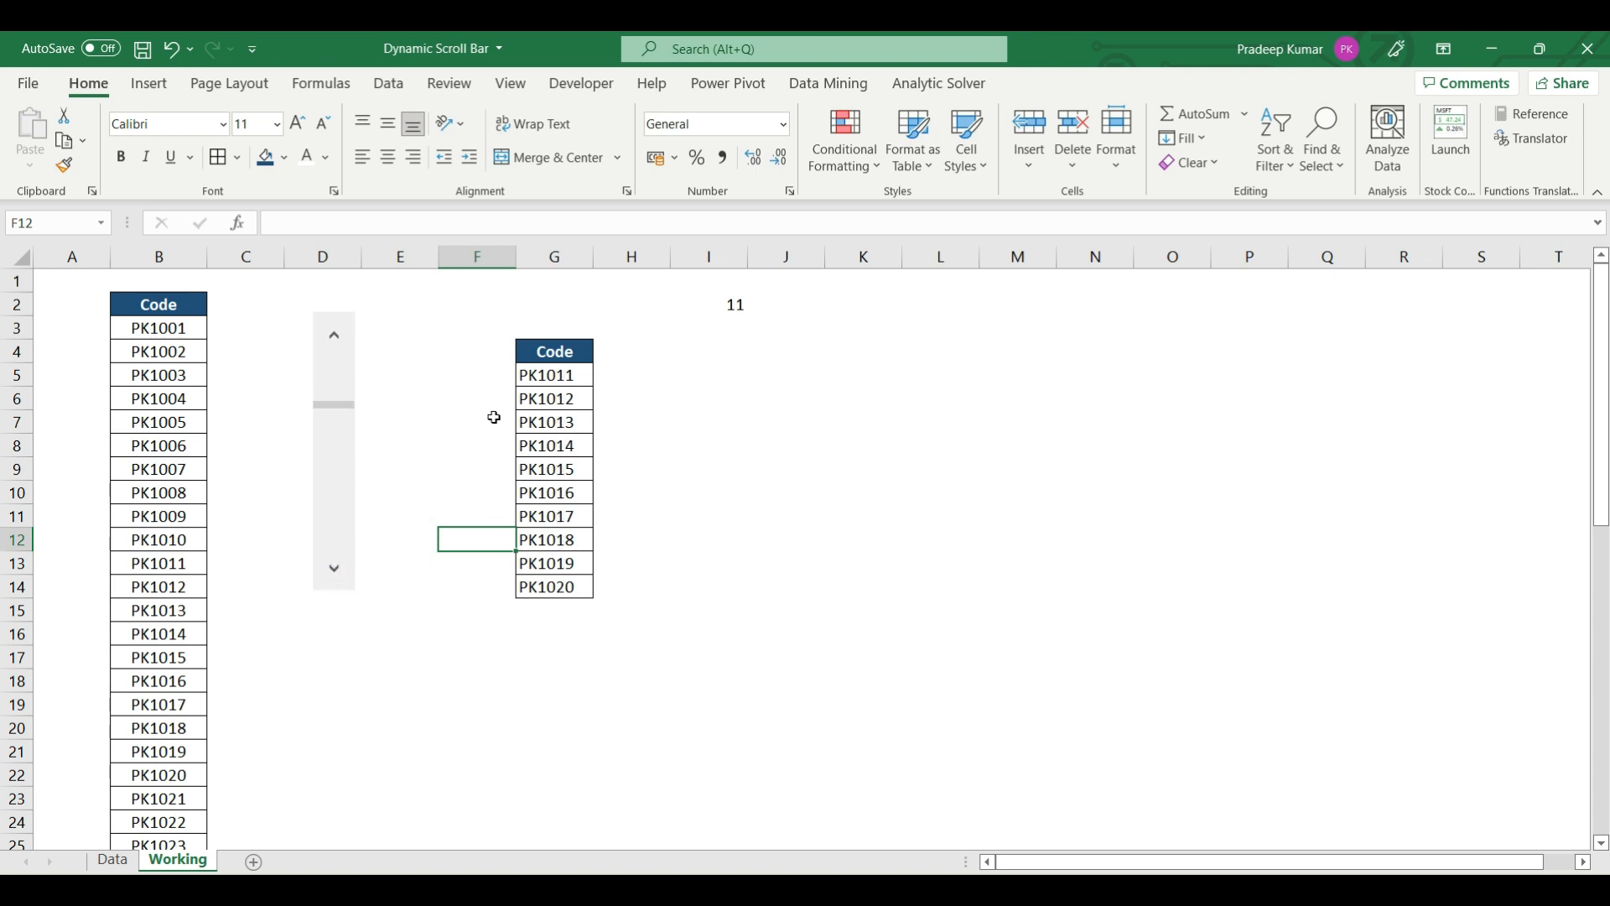
left_click(335, 334)
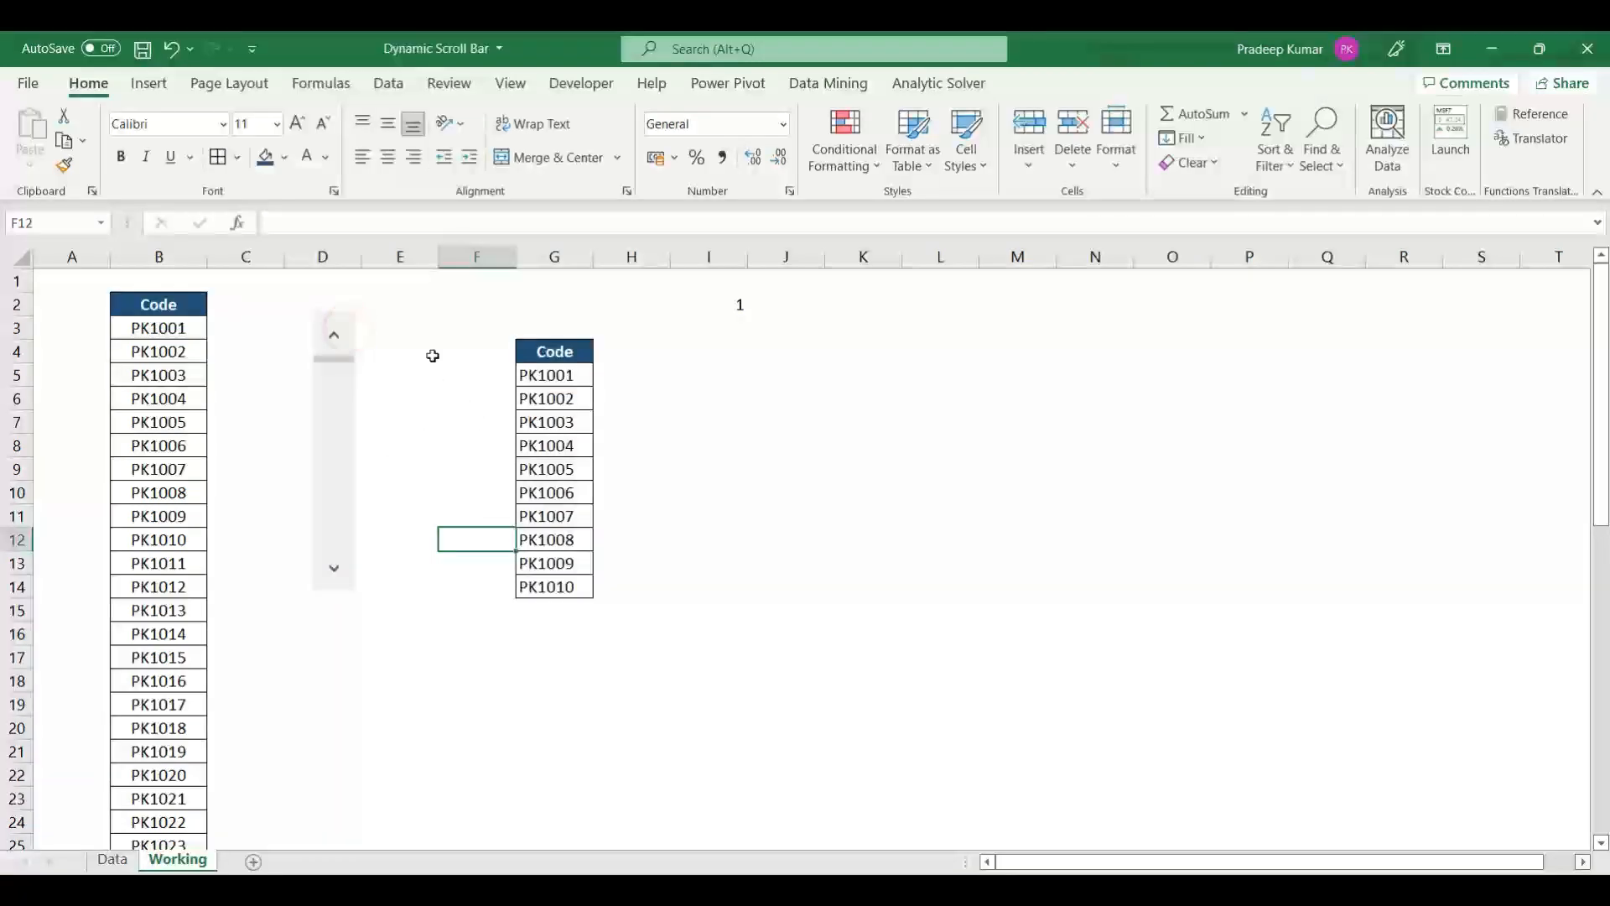
left_click_drag(582, 375, 575, 587)
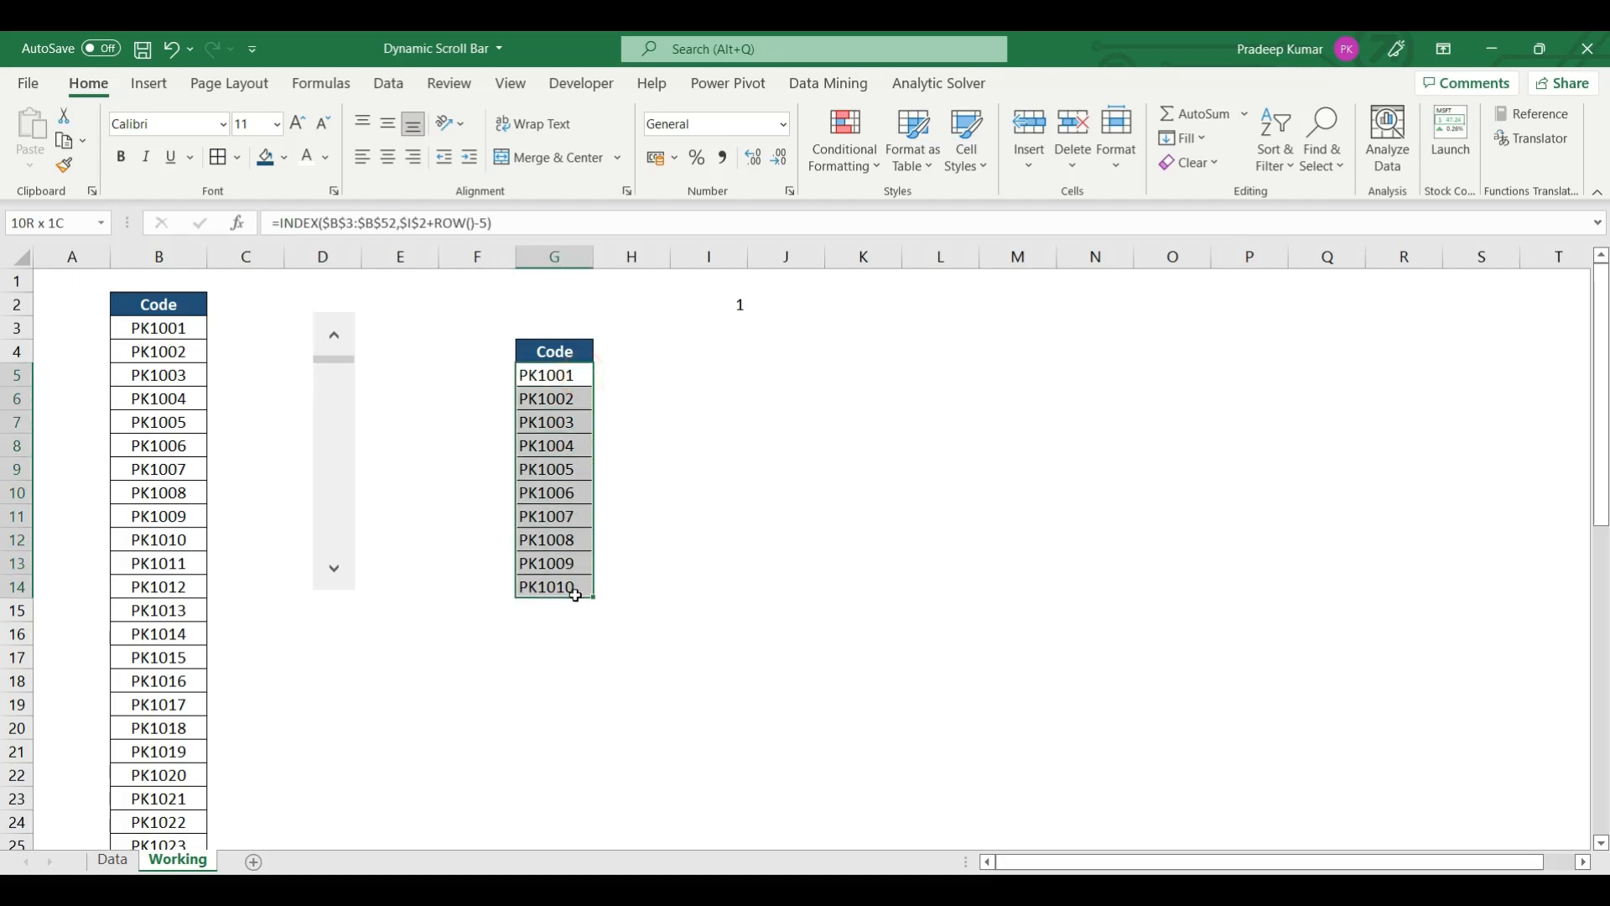
left_click(633, 540)
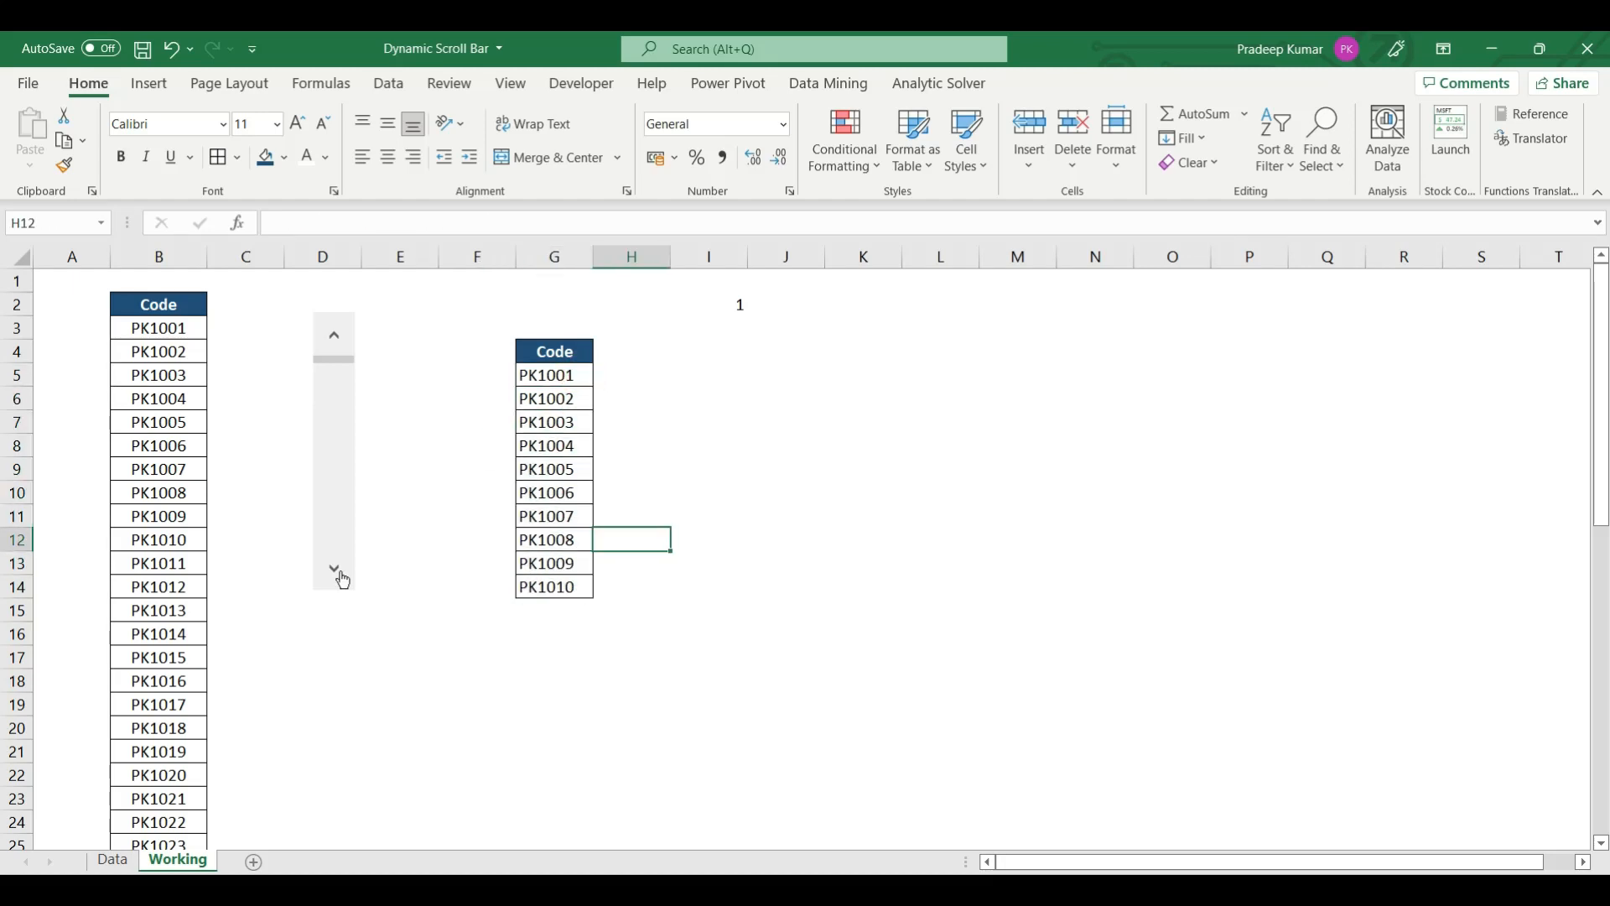
left_click(334, 569)
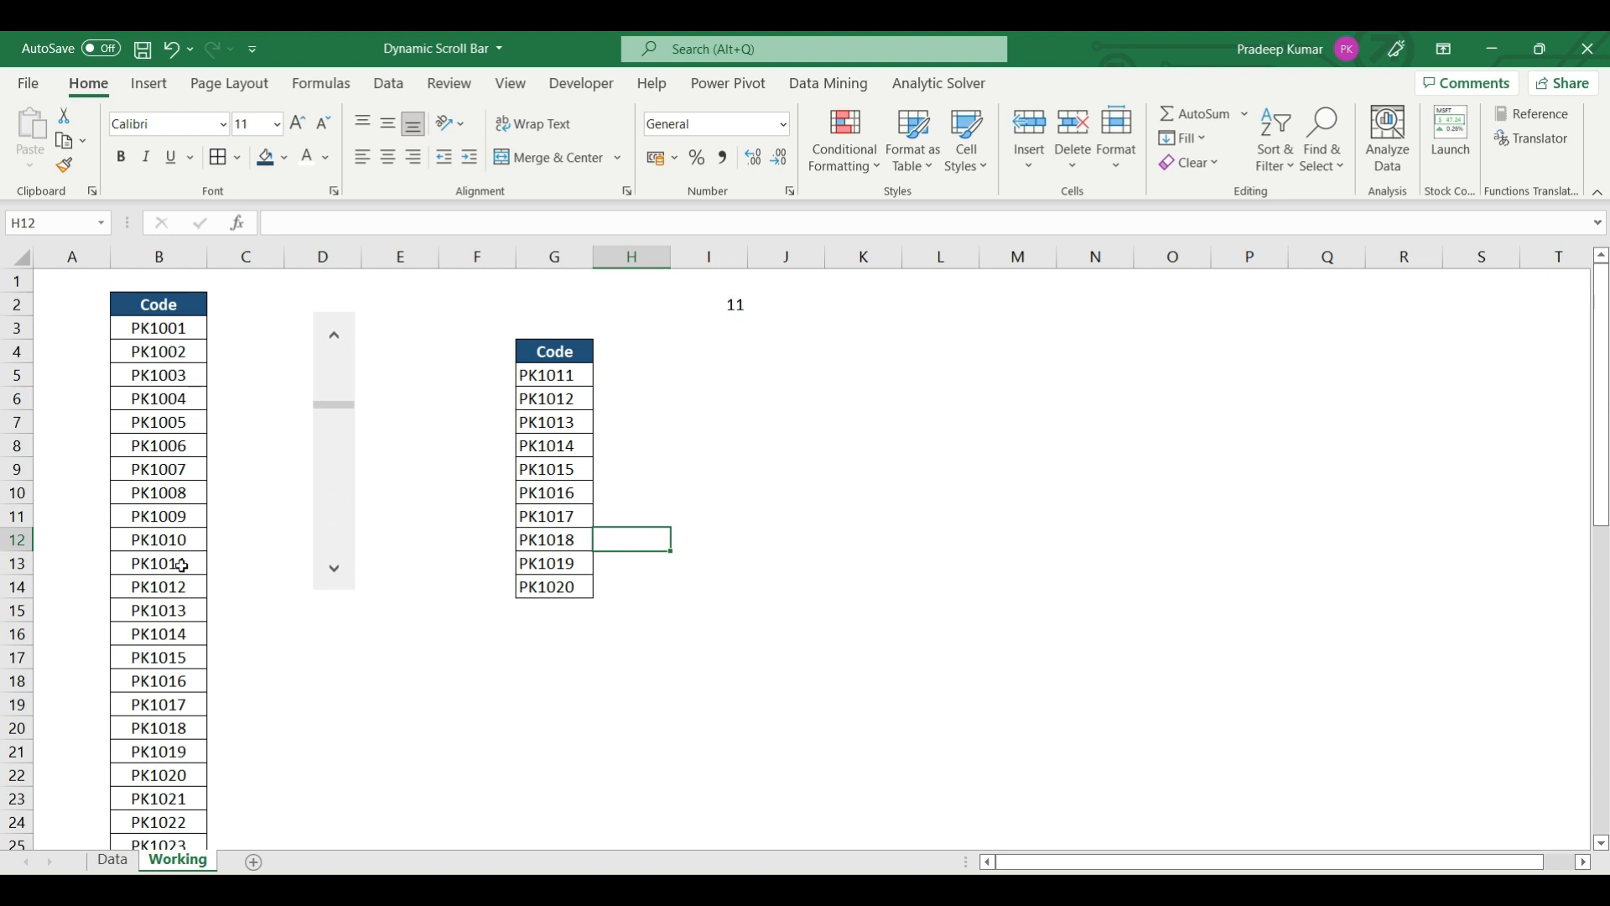
left_click_drag(190, 562, 197, 757)
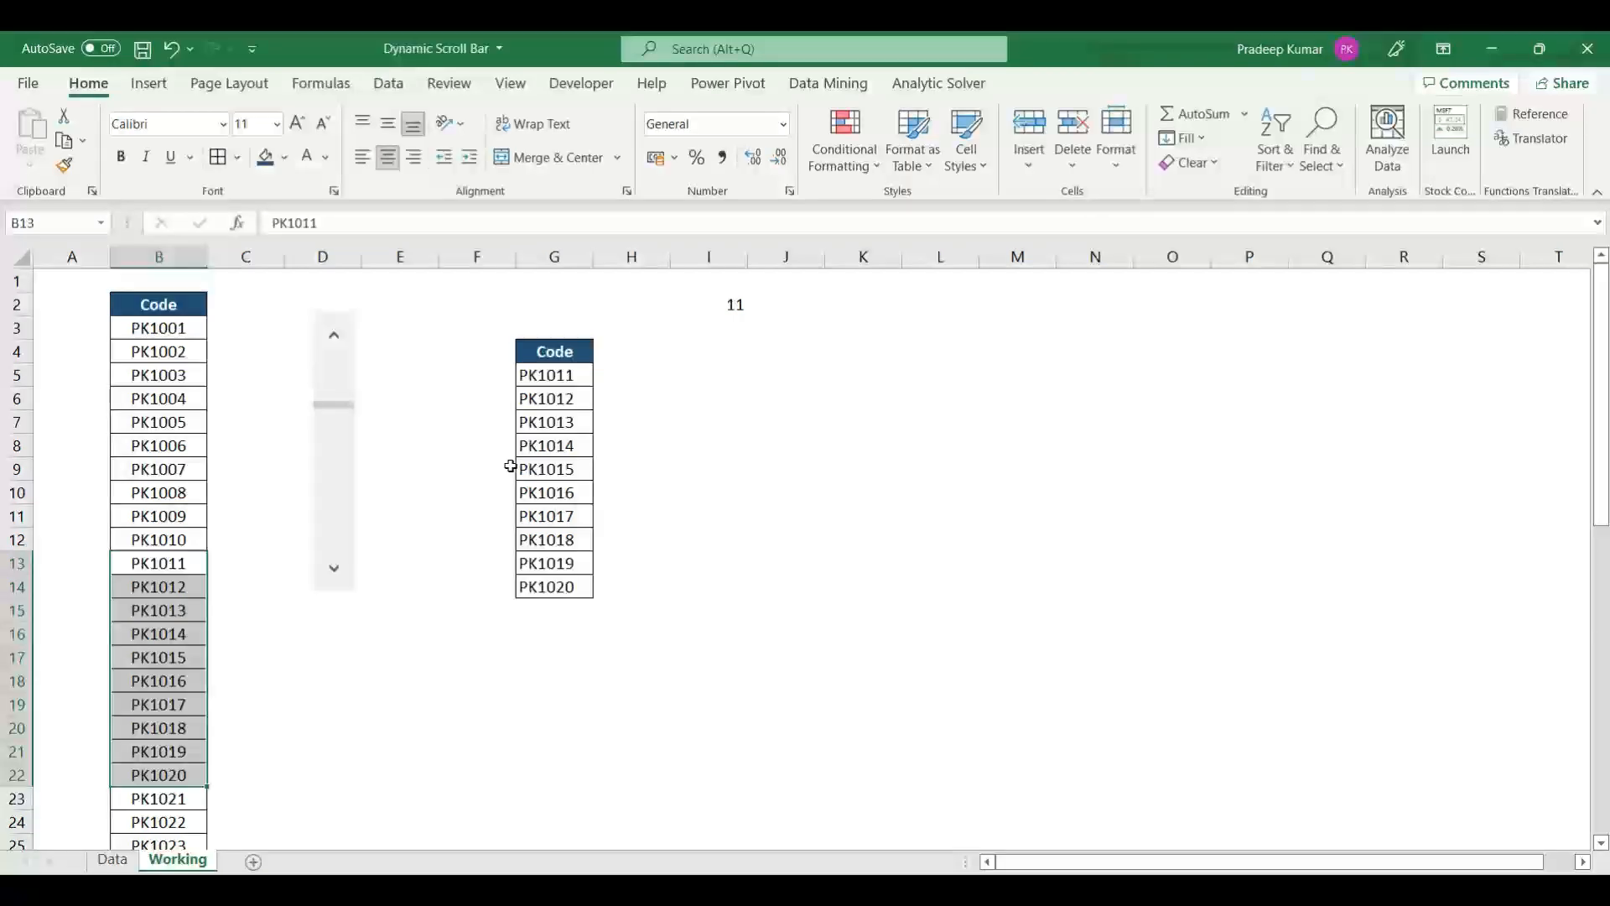
Insert 15 blank rows above the header row on the Data sheet.
left_click(113, 861)
left_click(336, 274)
key("shift+space")
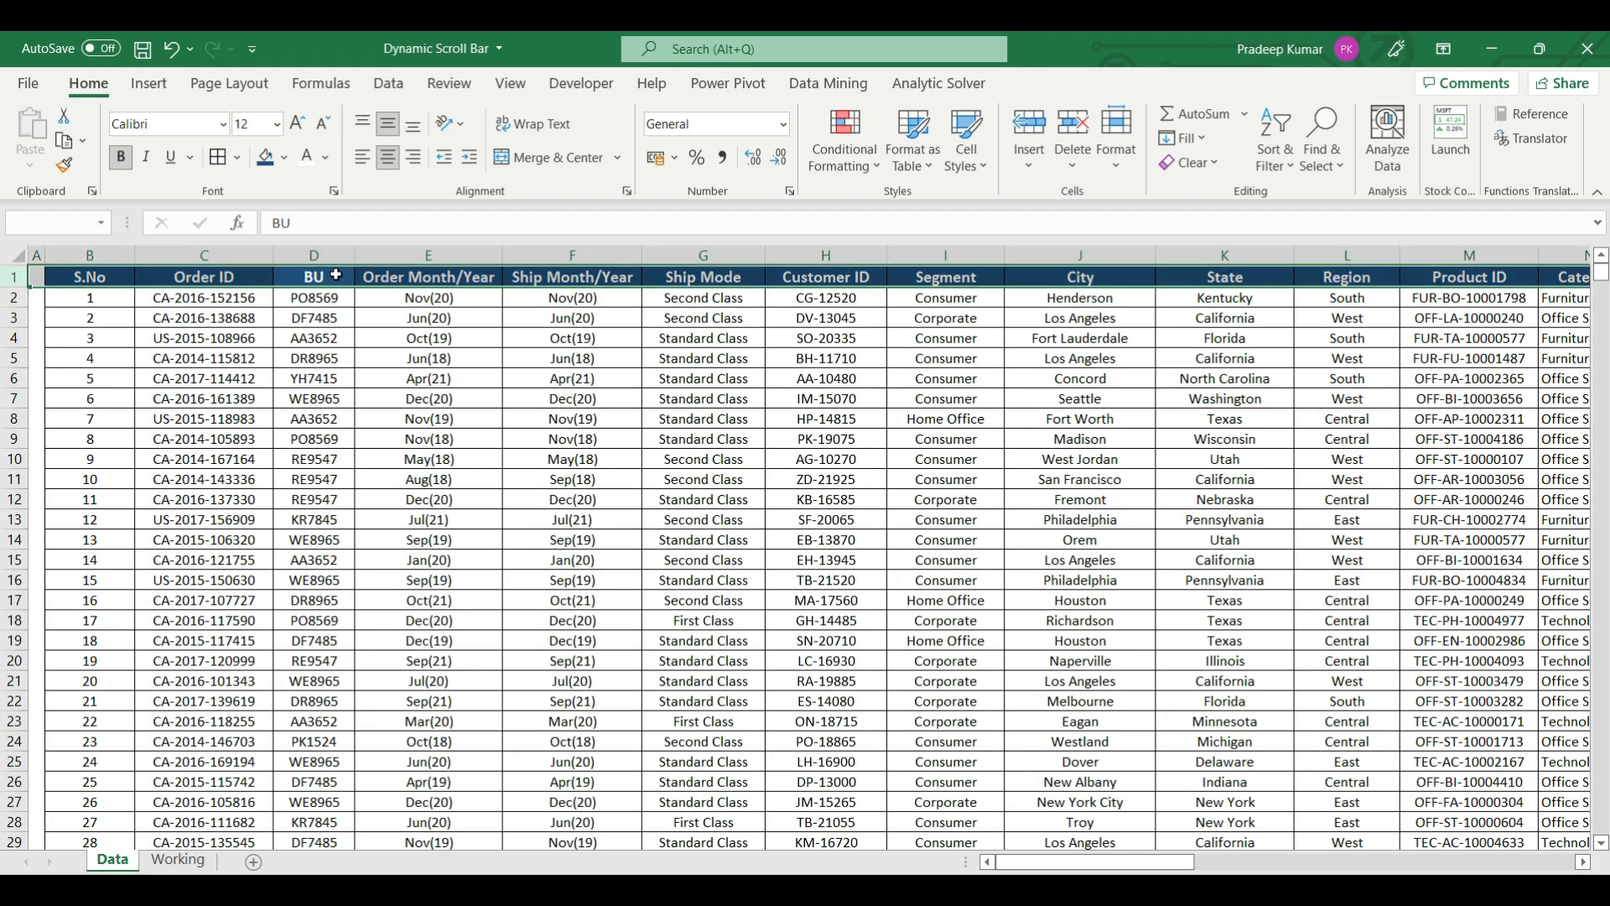
key("ctrl+shift+plus")
key("ctrl+shift+plus")
key("ctrl+shift+plus")
key("ctrl+shift+plus")
key("ctrl+shift+plus")
key("ctrl+shift+plus")
key("ctrl+shift+plus")
key("ctrl+shift+plus")
key("ctrl+shift+plus")
key("ctrl+shift+plus")
key("ctrl+shift+plus")
key("ctrl+shift+plus")
key("ctrl+shift+plus")
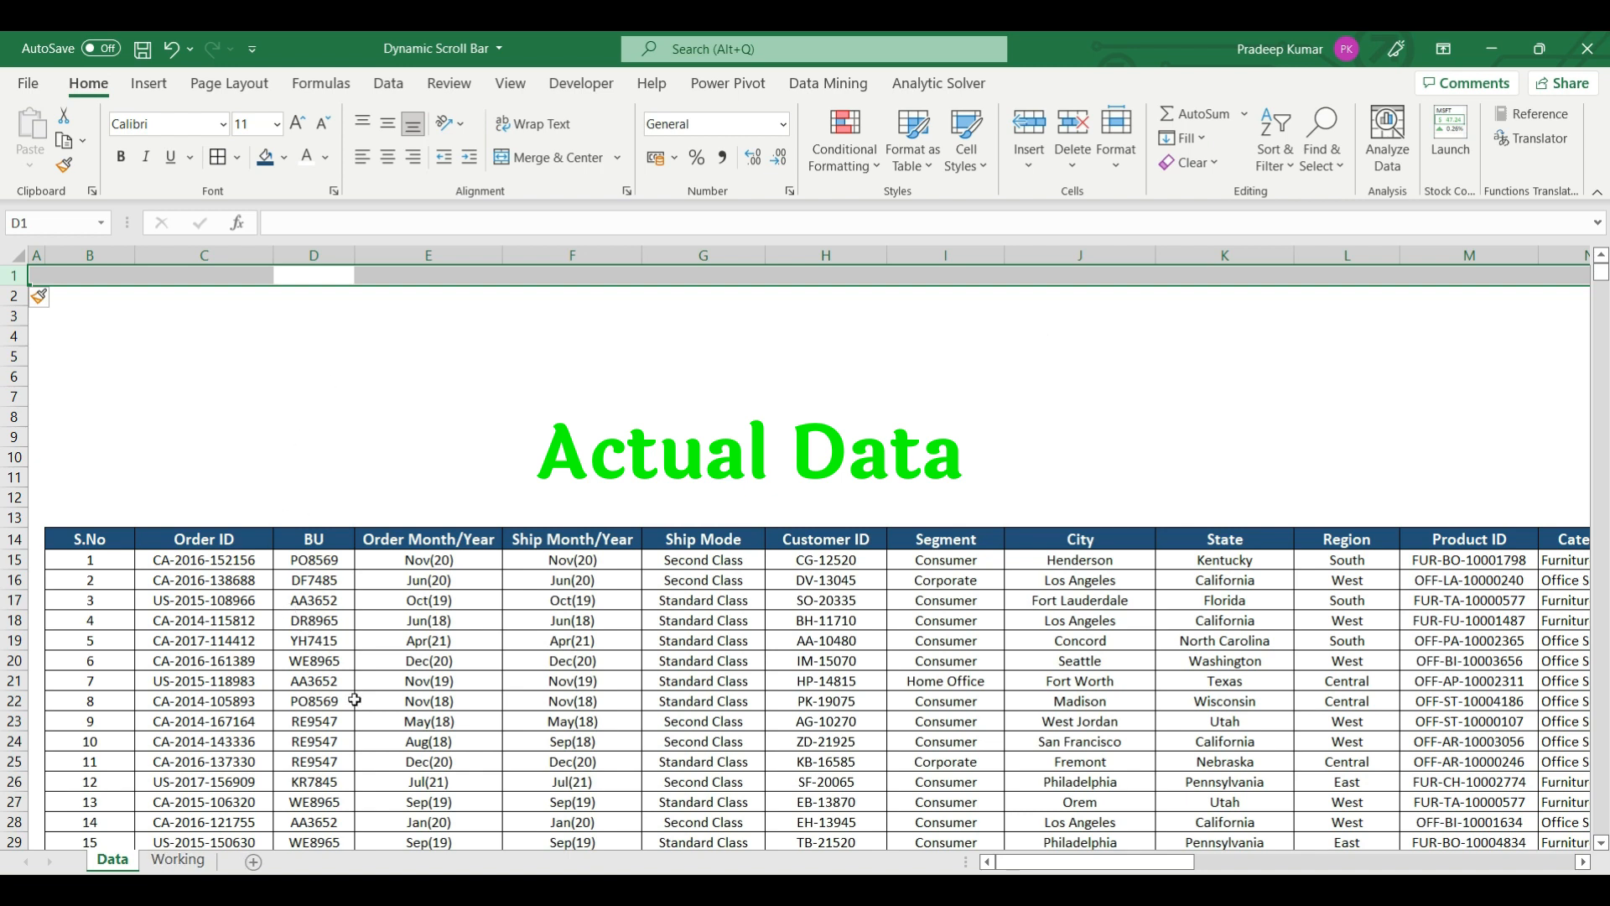
key("ctrl+shift+plus")
key("ctrl+shift+plus")
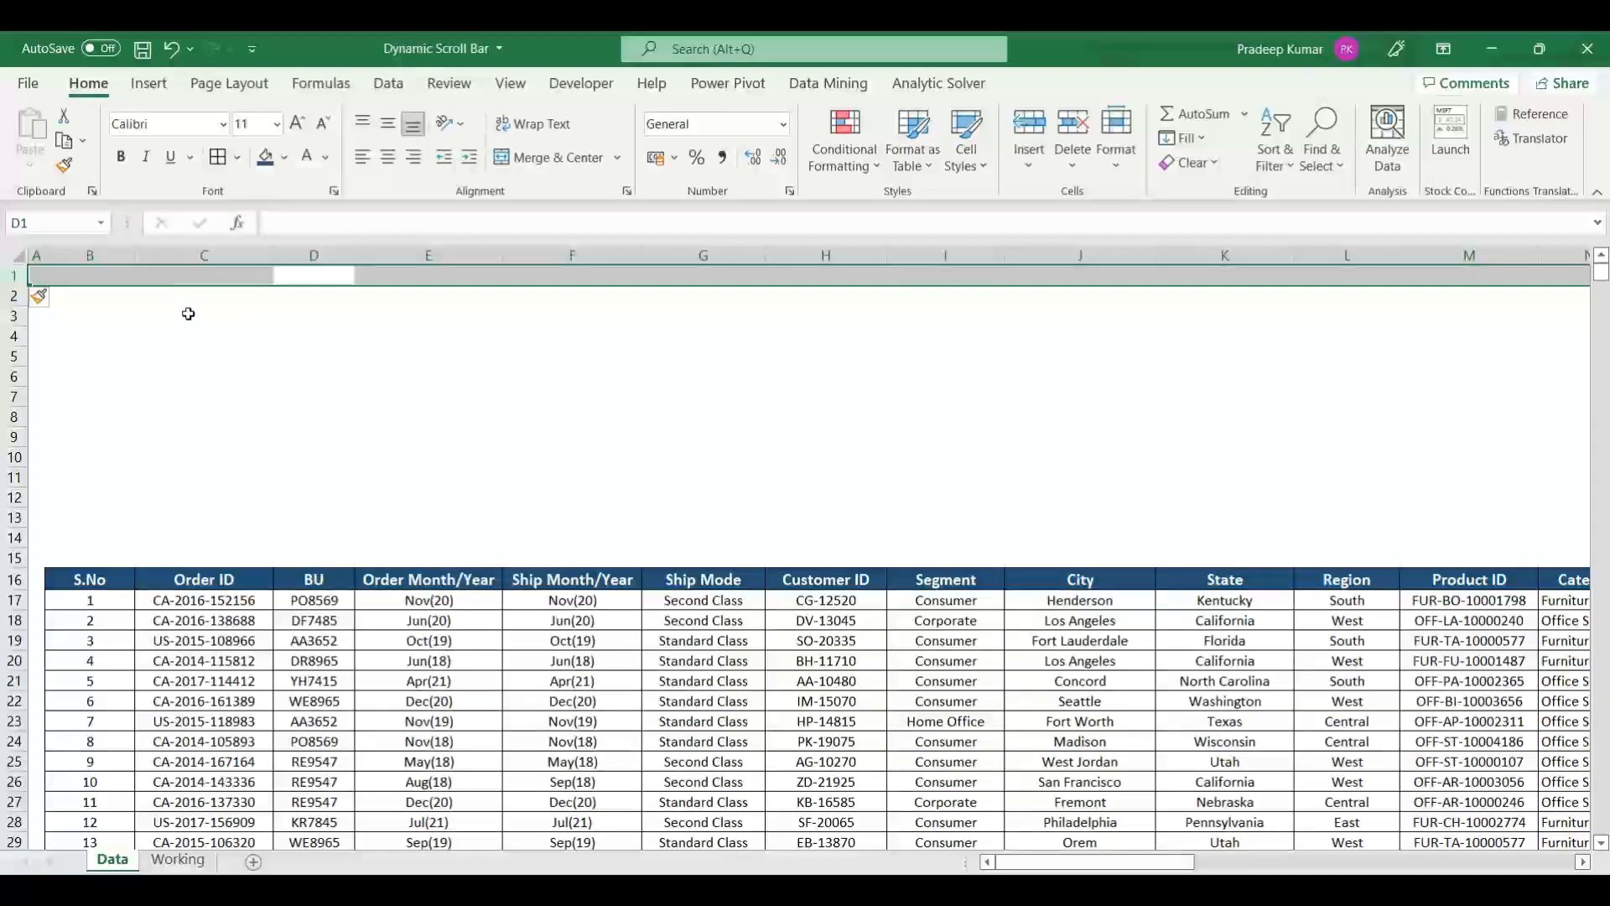
Apply all borders to the blank range B3:K12 above the data.
left_click(207, 314)
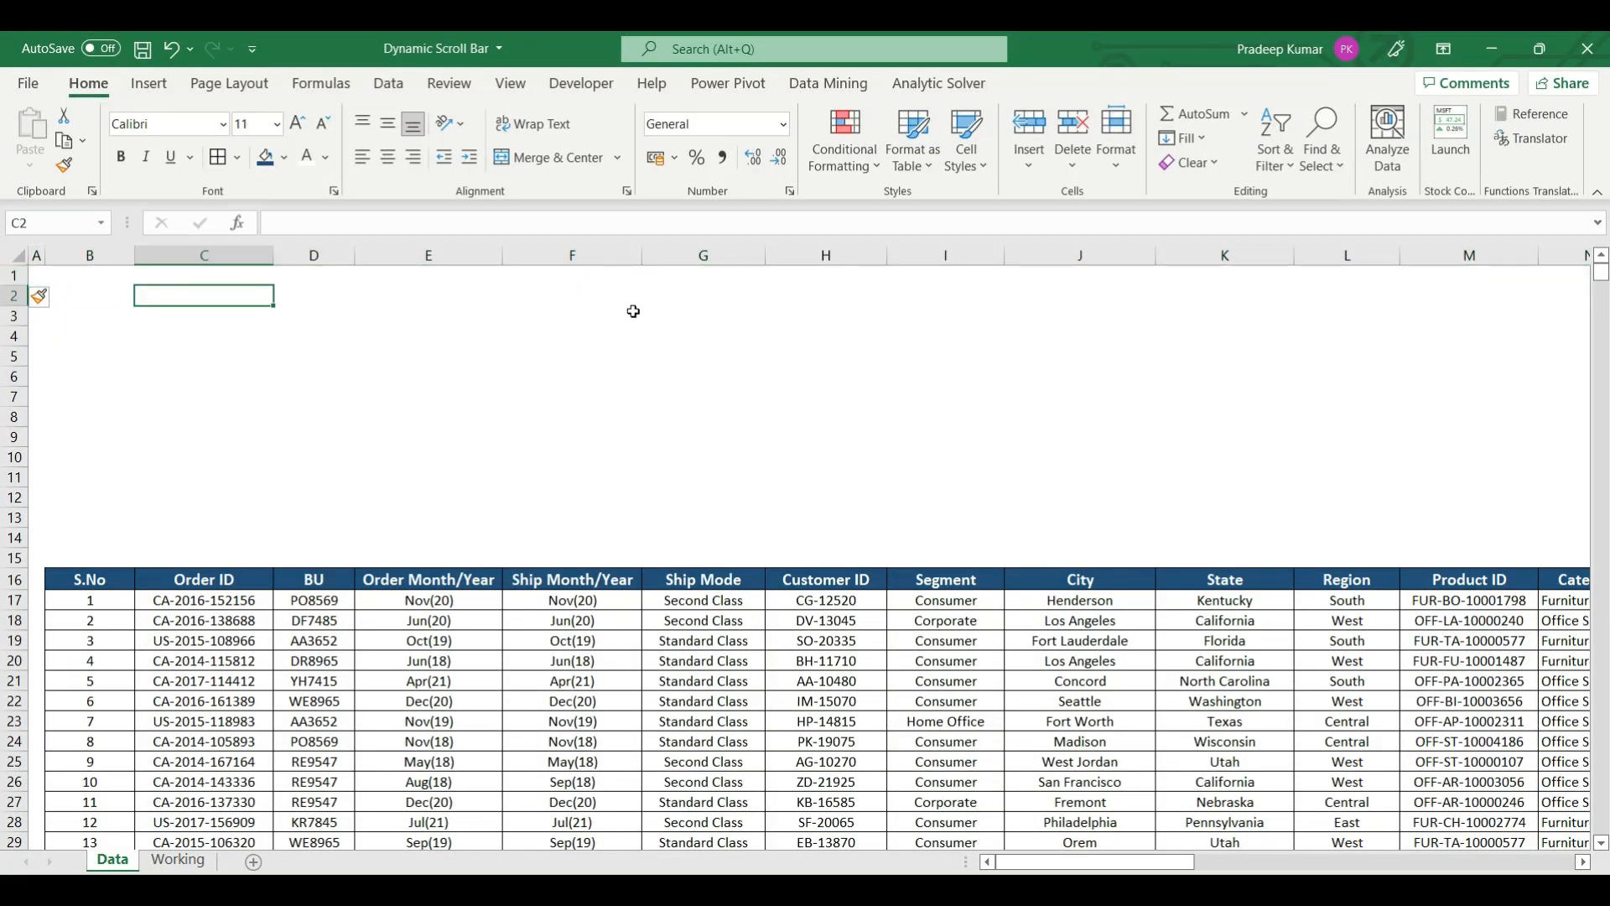
key("Left")
key("shift+Down")
key("shift+Down")
key("shift+Down")
key("shift+Down")
key("shift+Down")
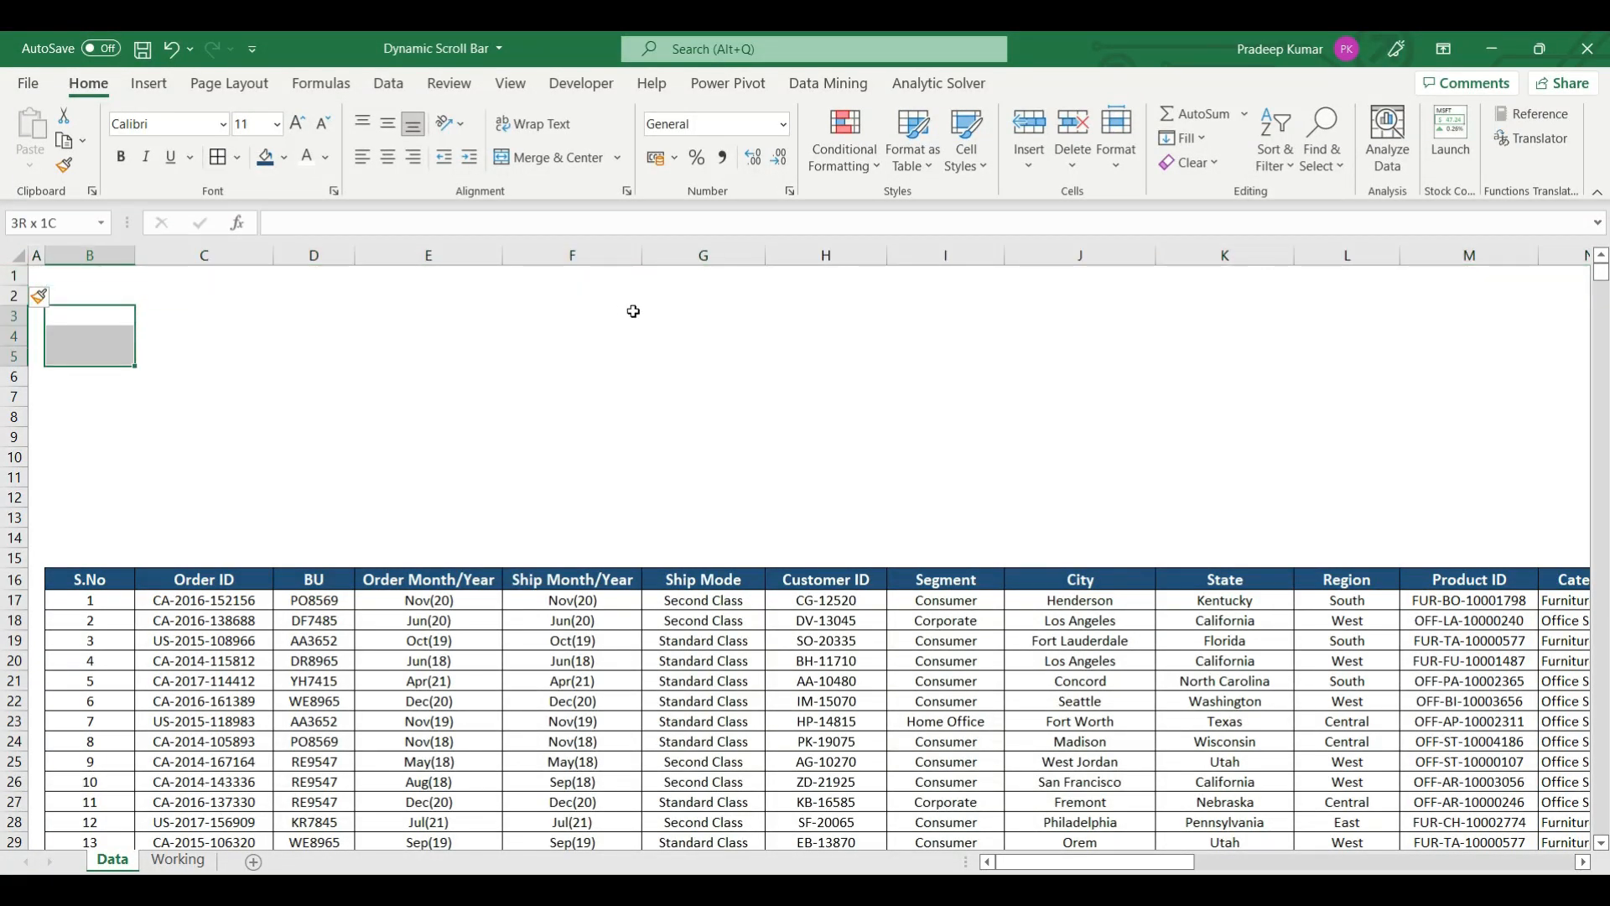
key("shift+Down")
key("shift+Down")
key("shift+Down")
key("shift+Down")
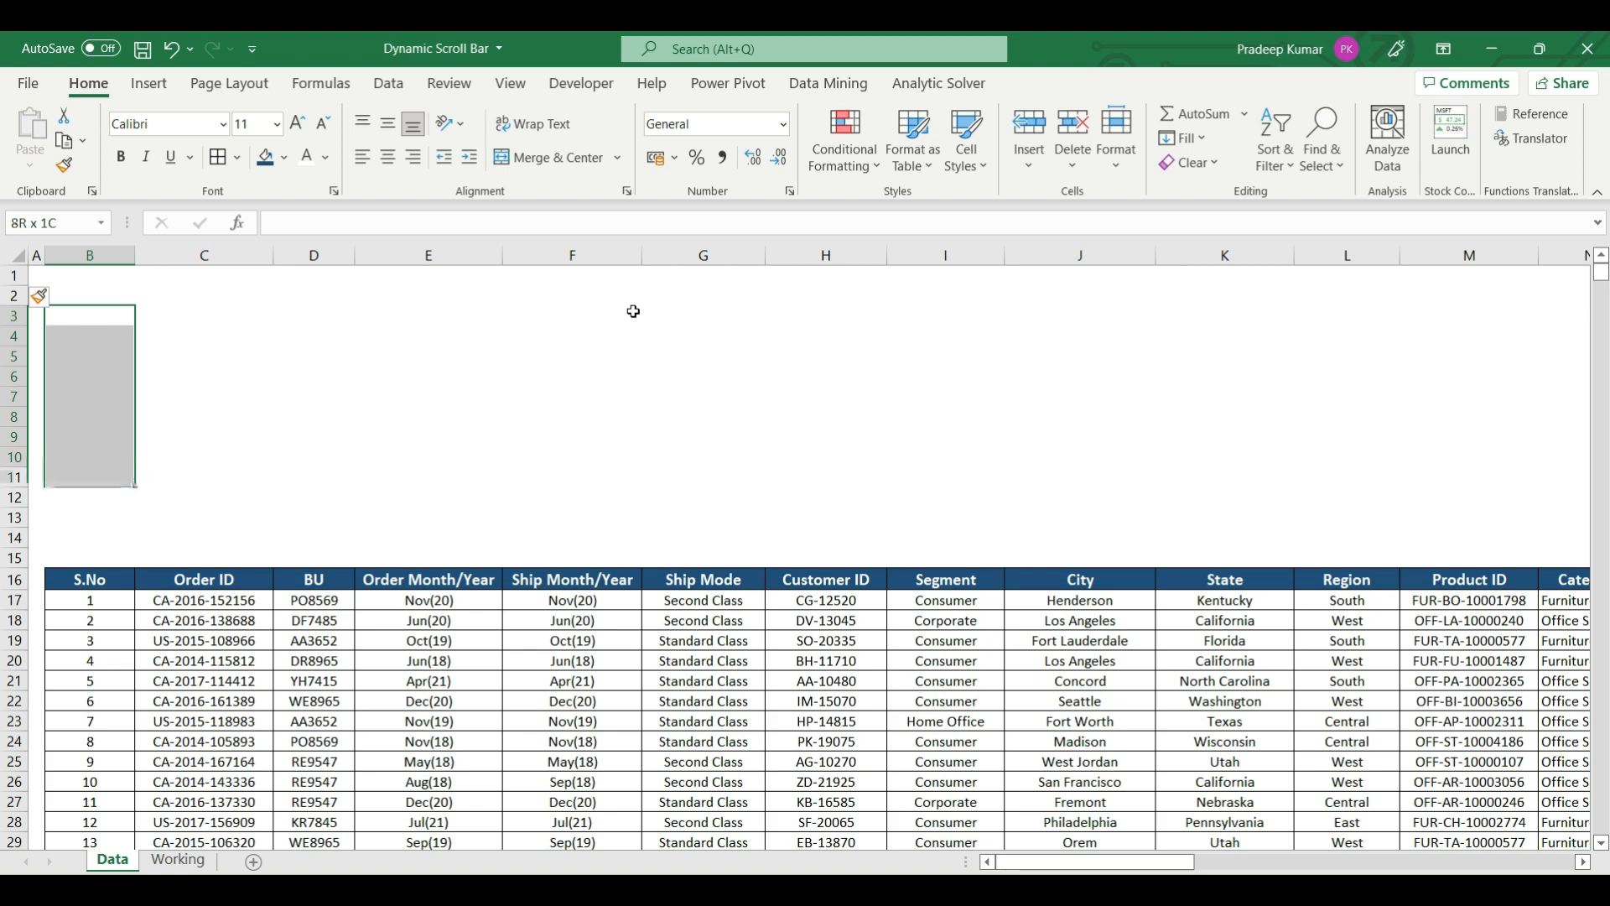
key("shift+Right")
key("shift+Right")
key("shift+Right")
key("shift+Right")
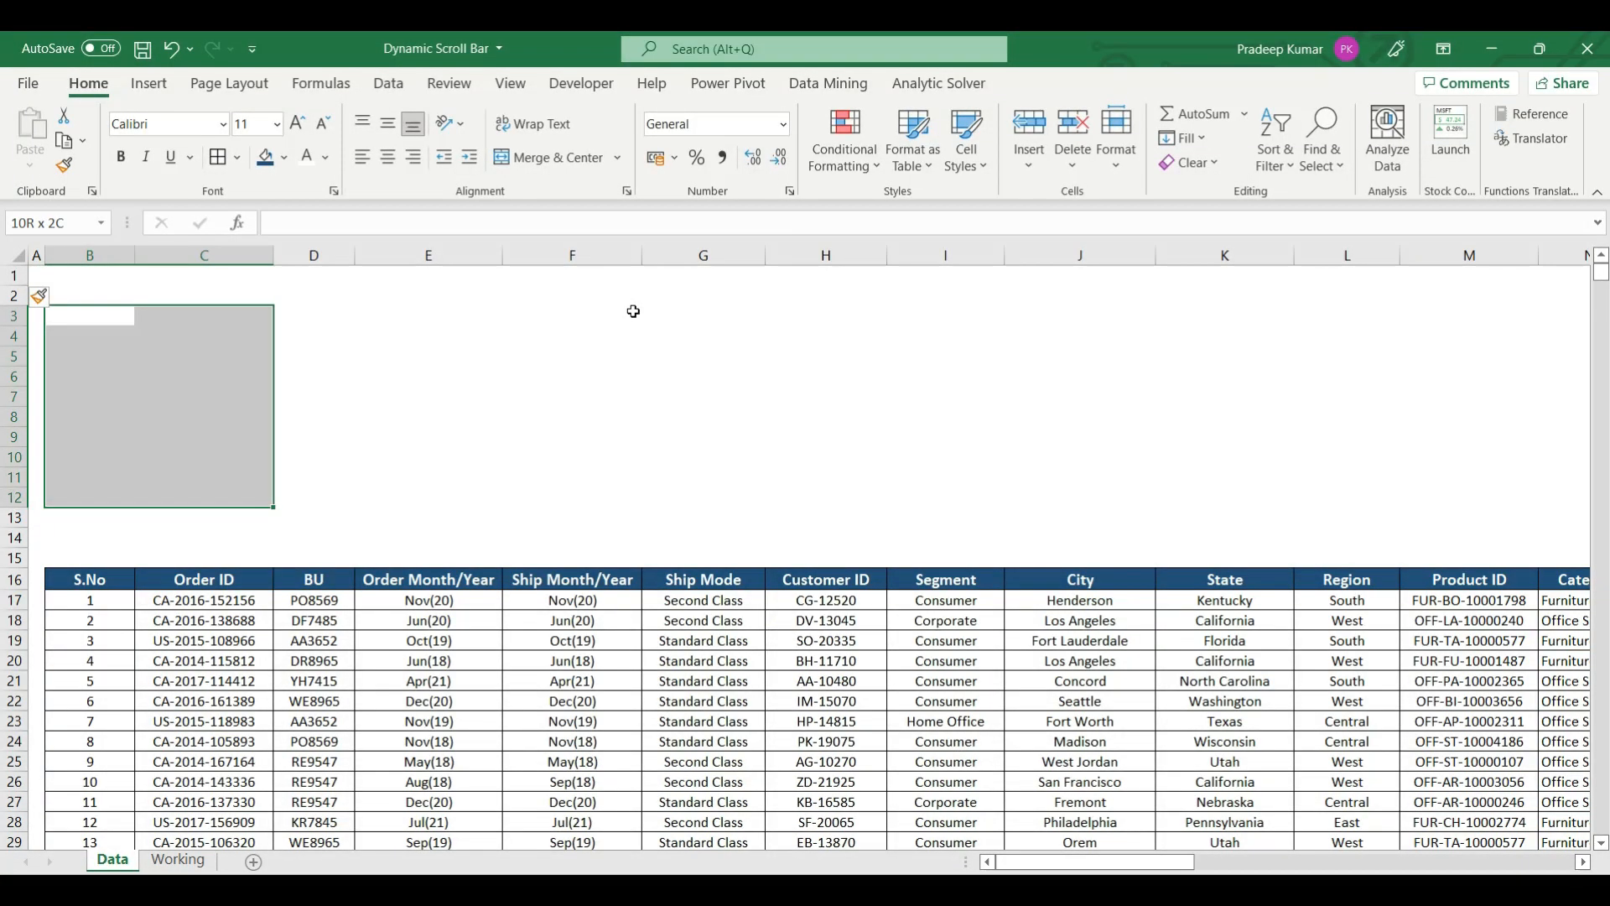
key("shift+Right")
key("shift+Right")
key("shift+Right")
key("shift+Right")
key("shift+Right")
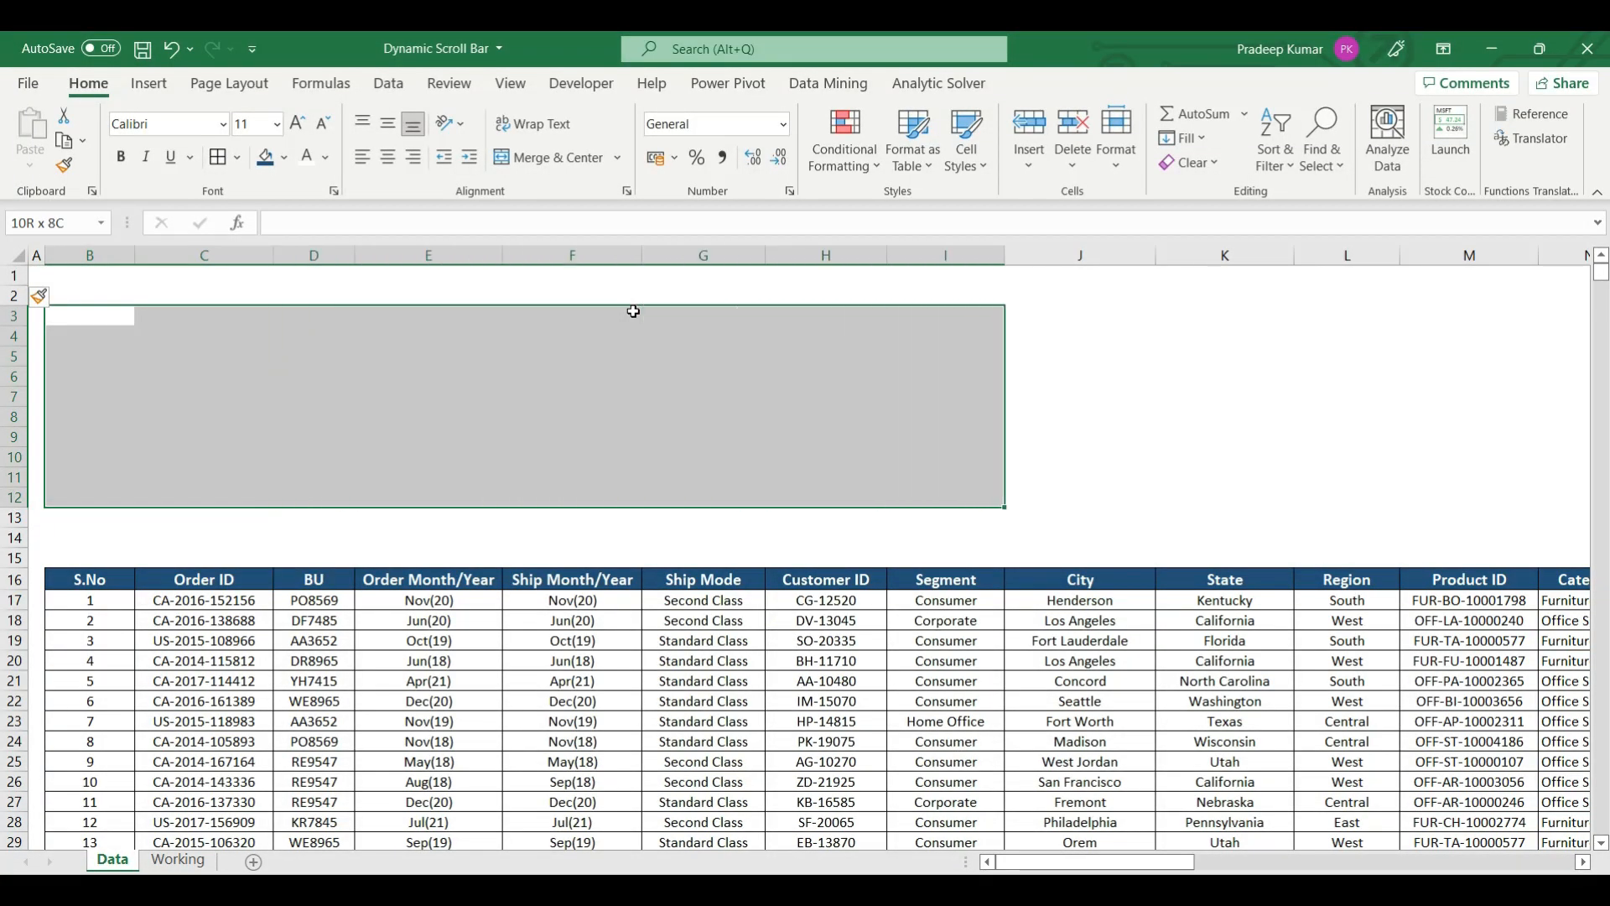
left_click(218, 159)
left_click(700, 413)
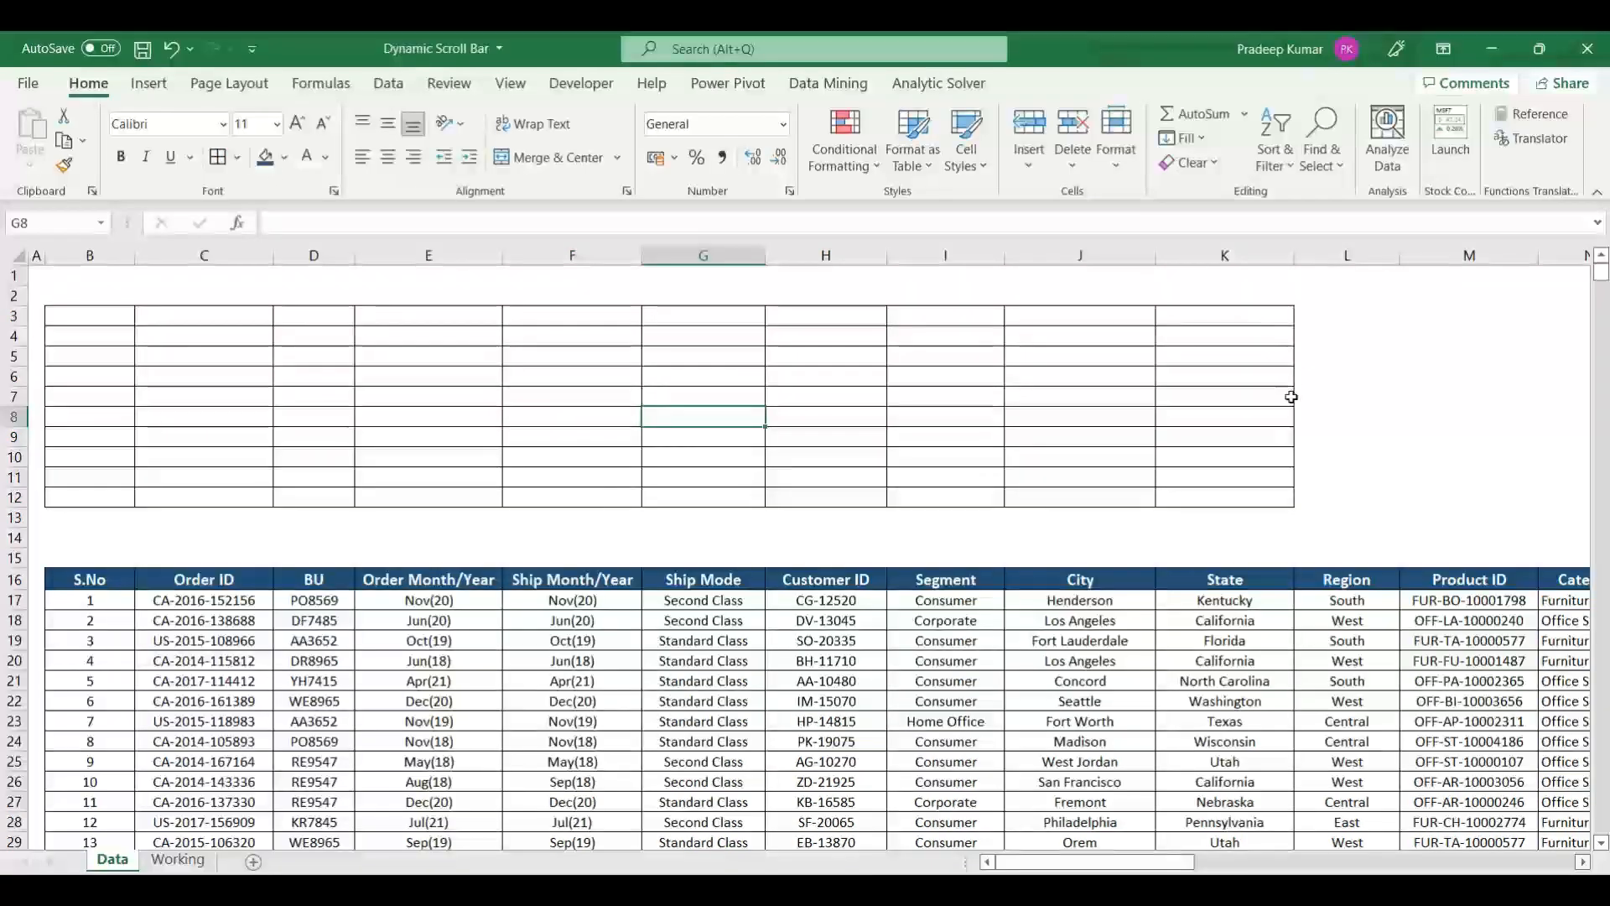
left_click(1120, 357)
Add a vertical form-control scroll bar beside the bordered table's right edge, spanning rows 3 to 12.
left_click(604, 85)
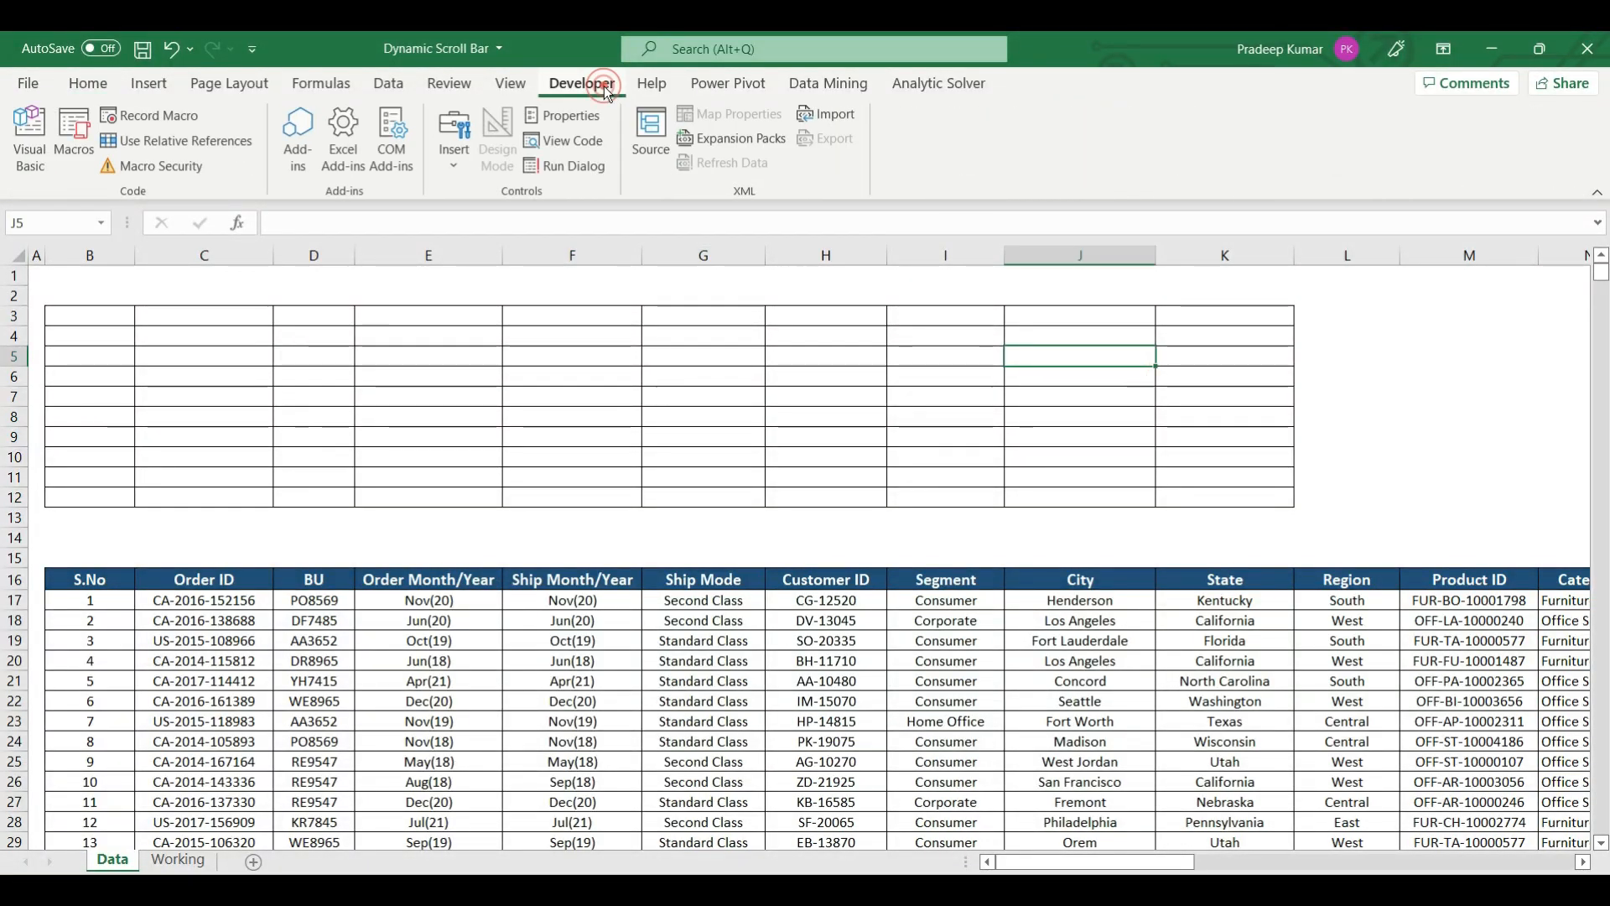
left_click(451, 159)
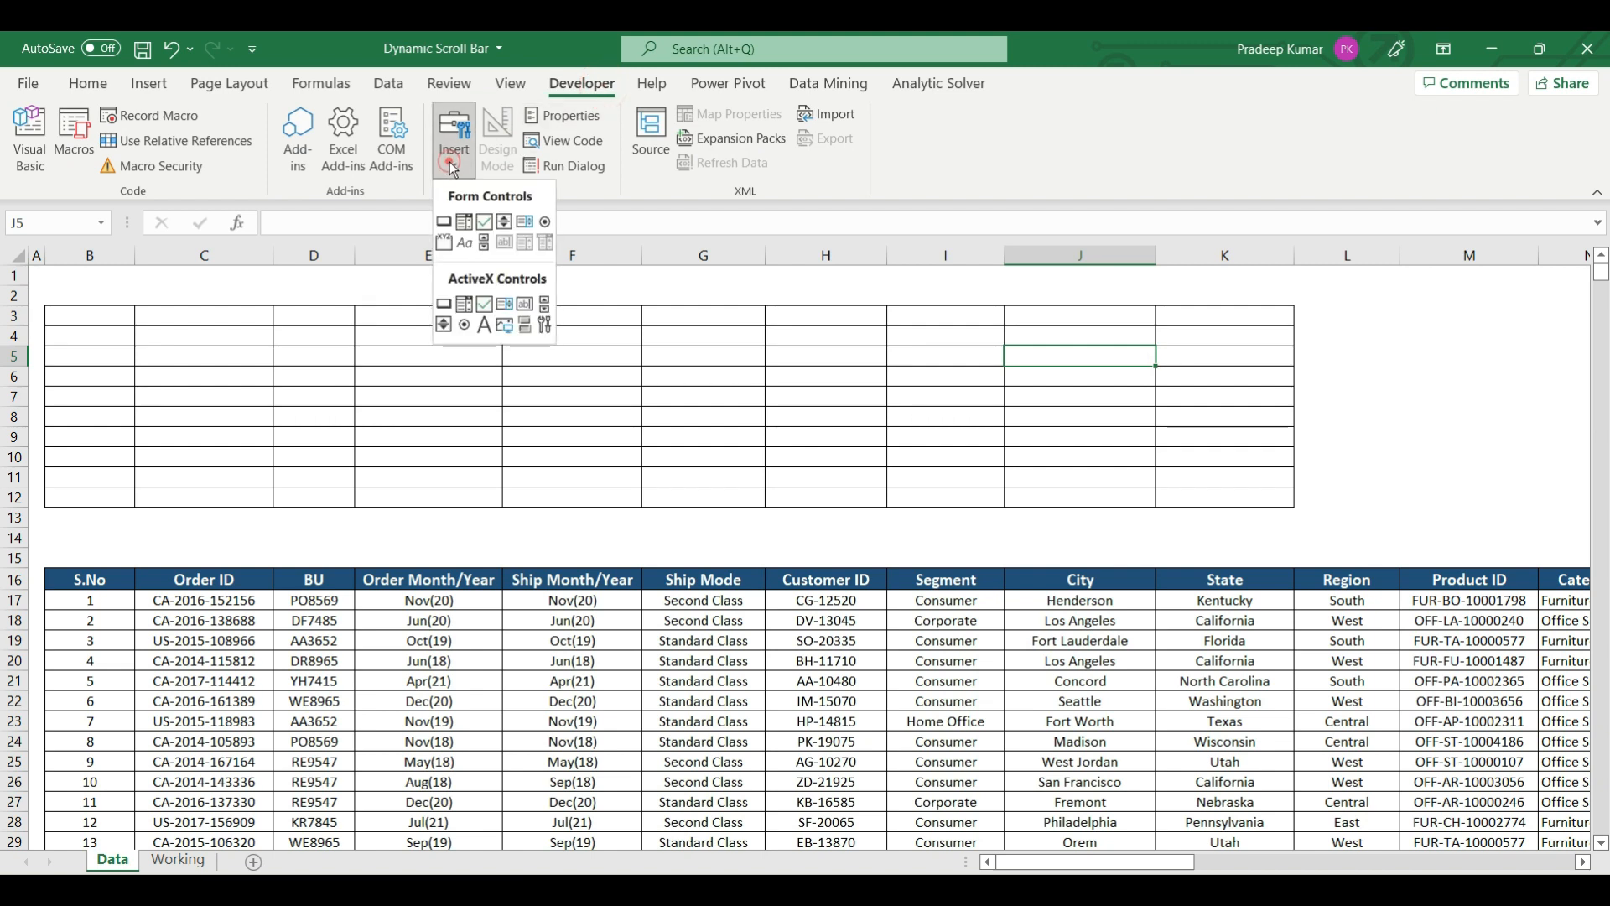
left_click(483, 243)
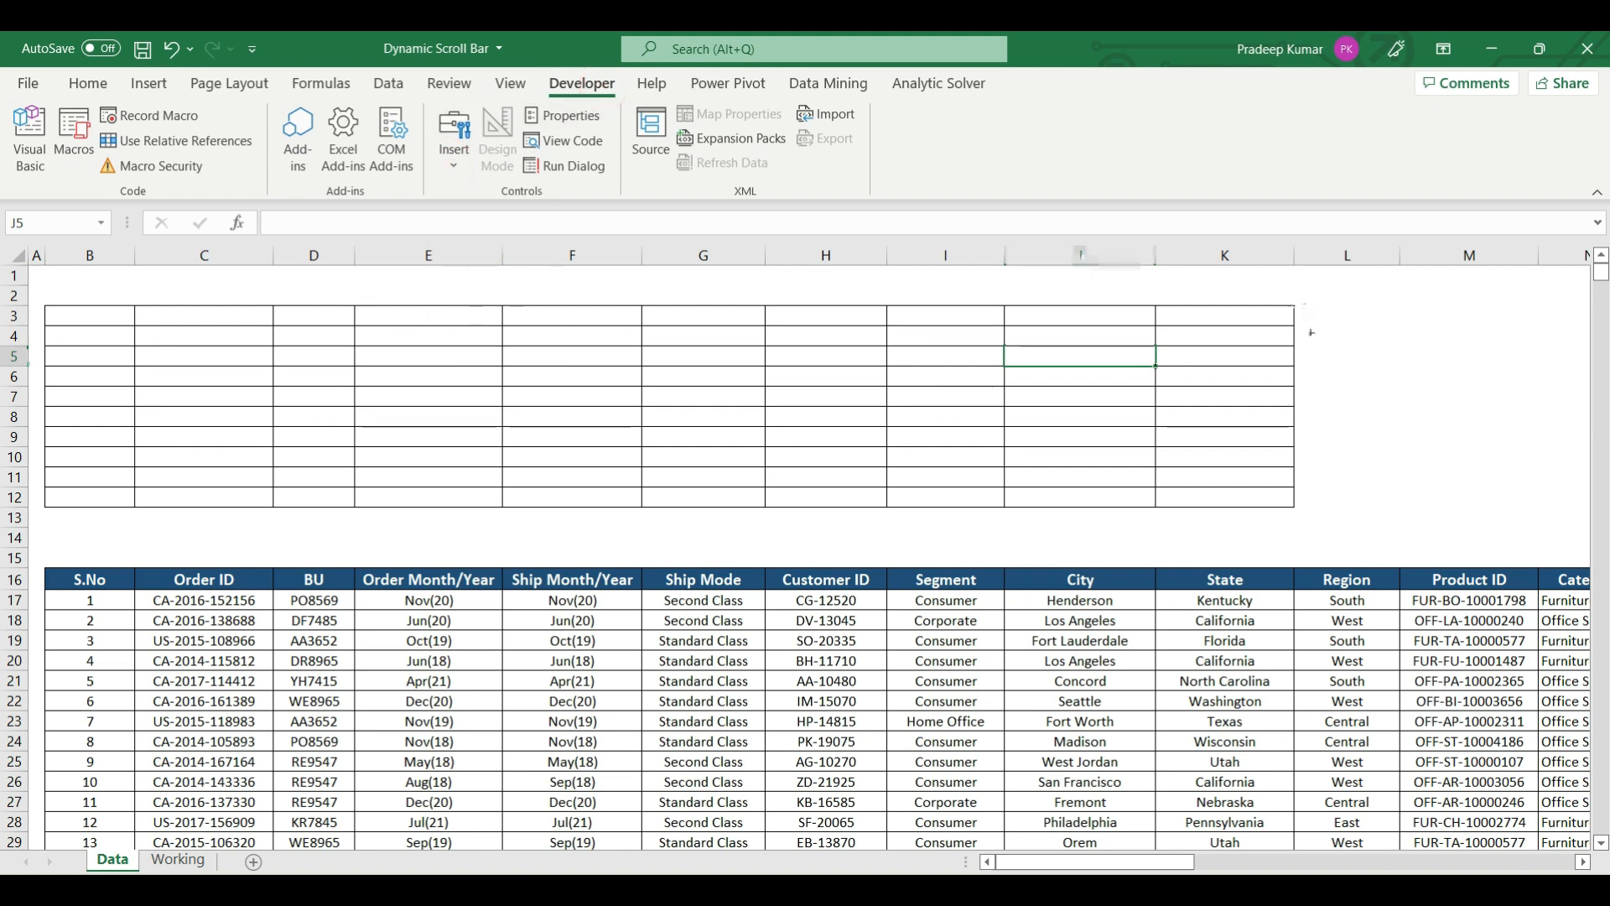
left_click_drag(1312, 332, 1328, 506)
left_click(428, 336)
Add a horizontal form-control scroll bar directly beneath the bordered table, spanning columns B to K.
left_click(454, 151)
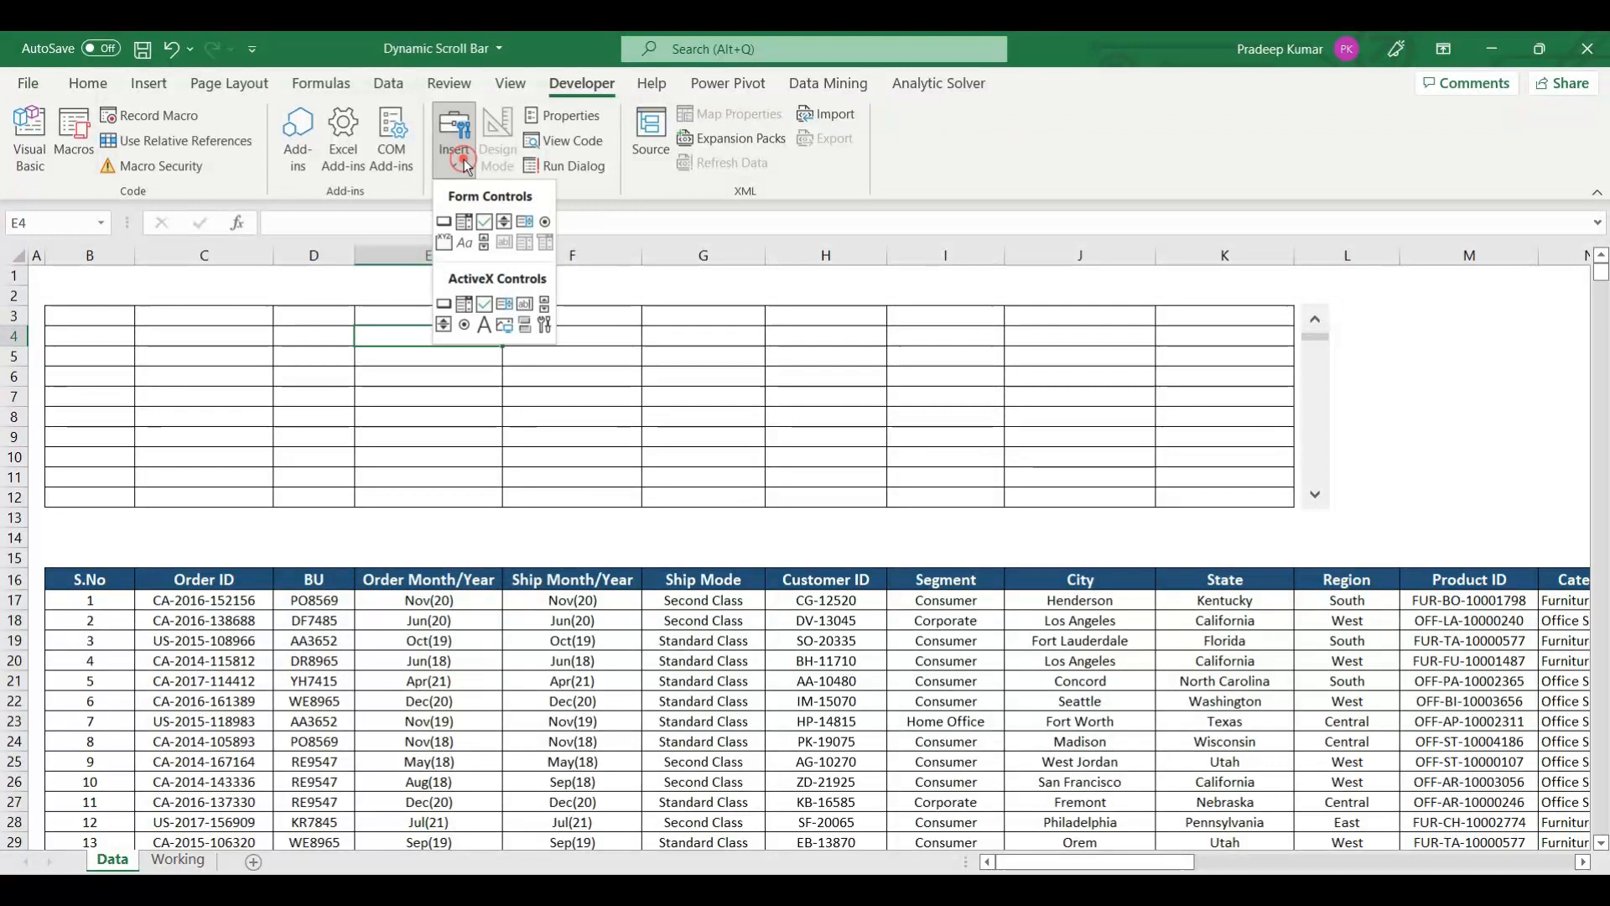
left_click(484, 244)
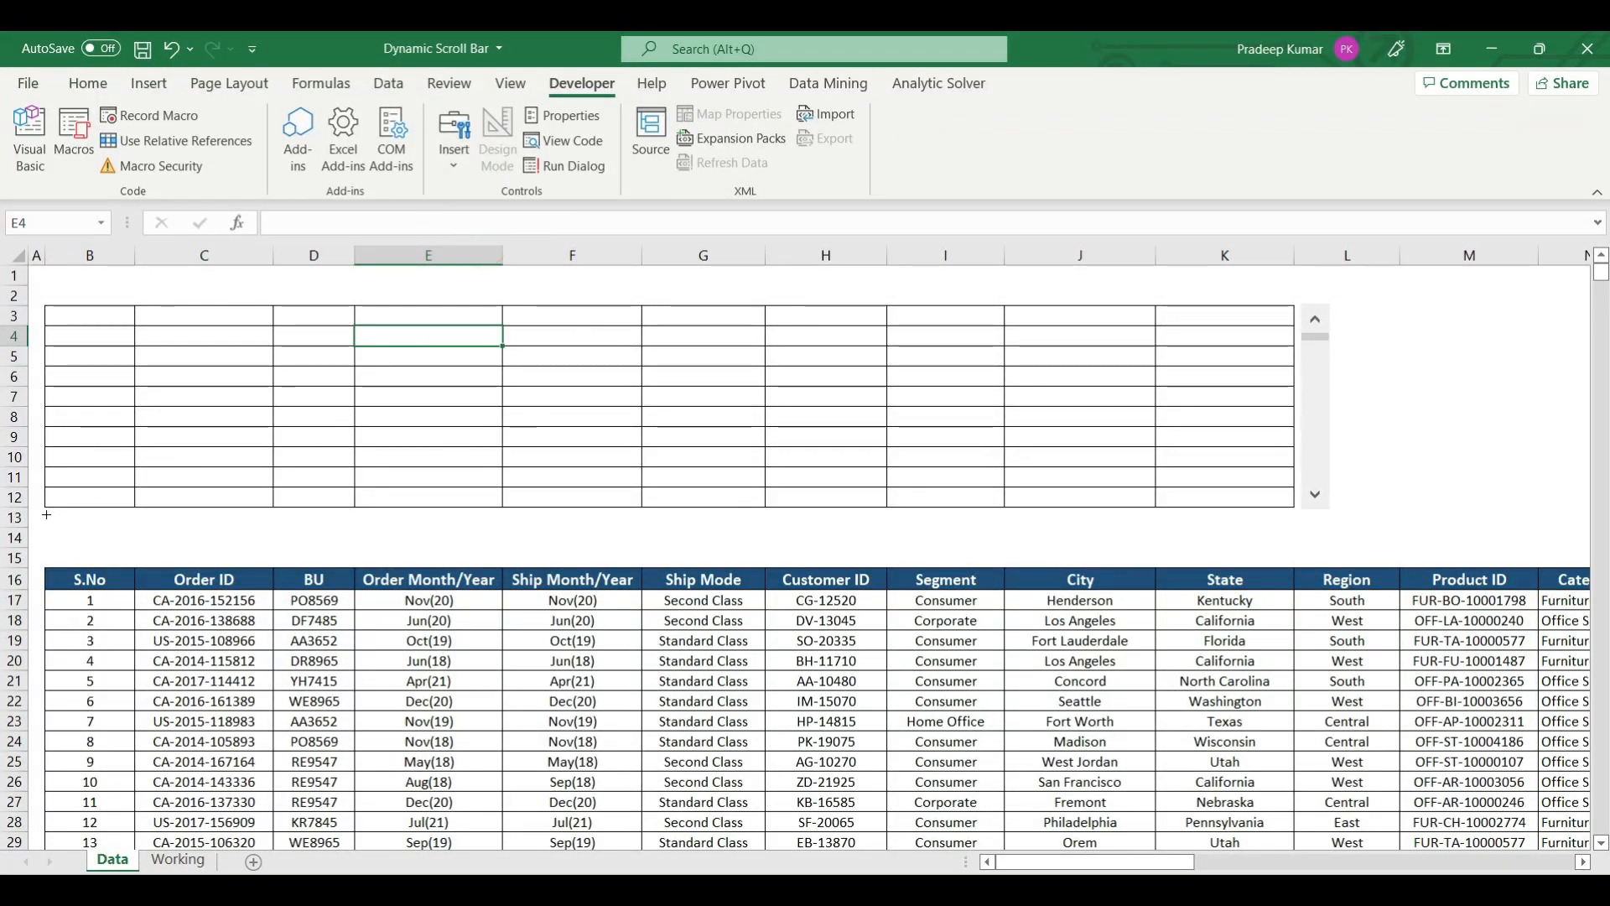
left_click_drag(46, 515, 1296, 539)
left_click(1413, 384)
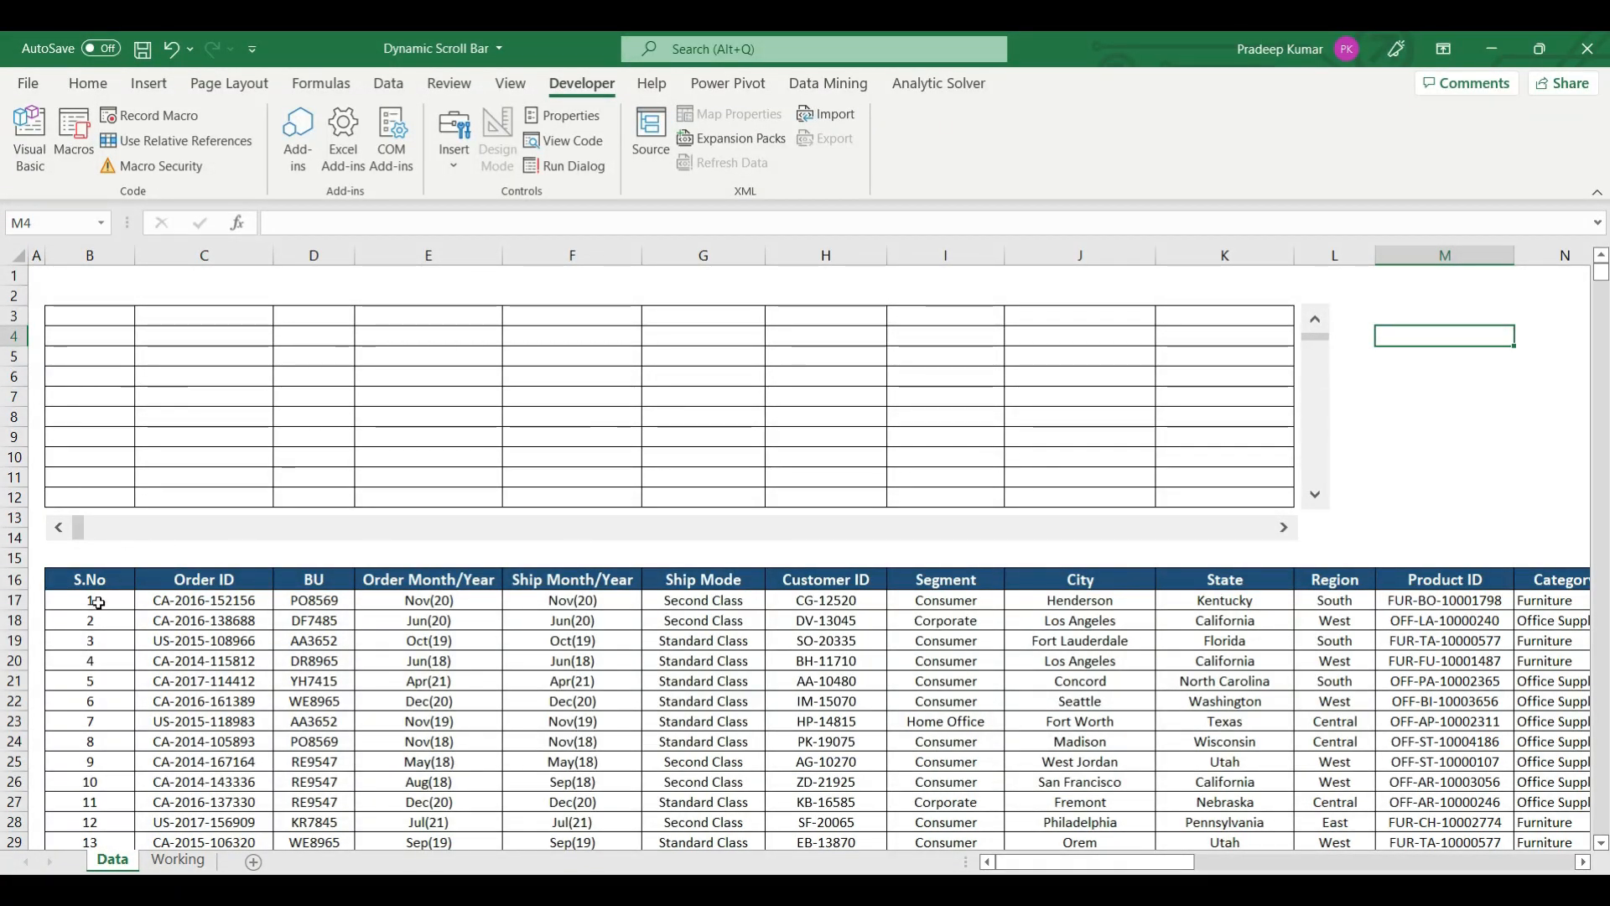
Insert a blank row above the data headers and enter 5000 in E16 and 20 in F16.
left_click(14, 580)
key("ctrl+shift+plus")
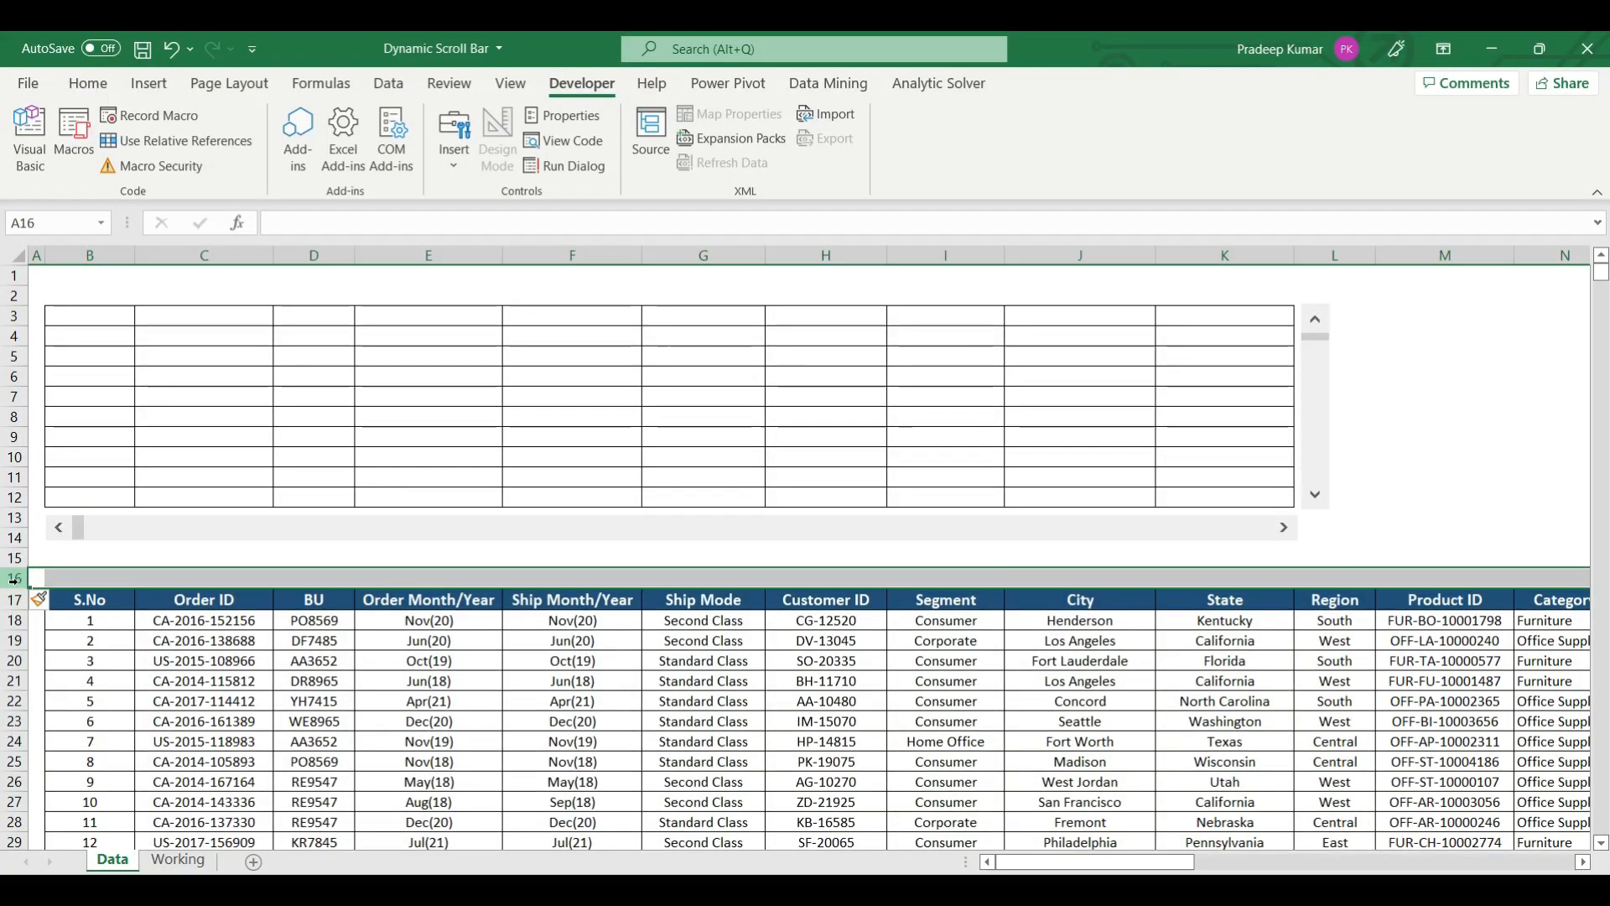
left_click(436, 577)
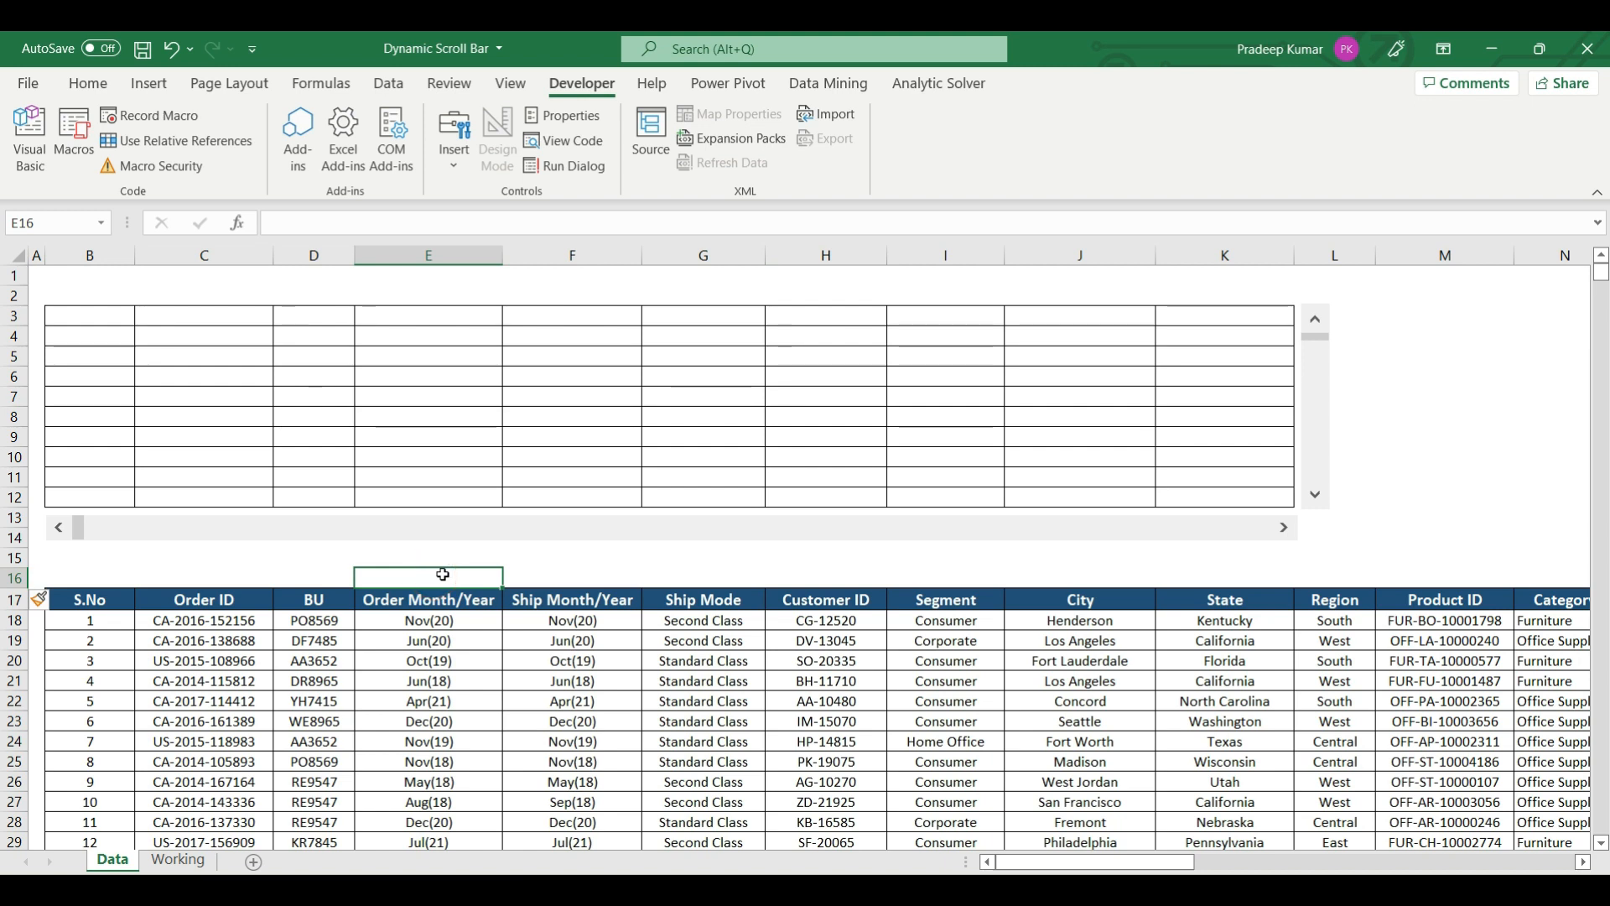
type("5000")
key("Tab")
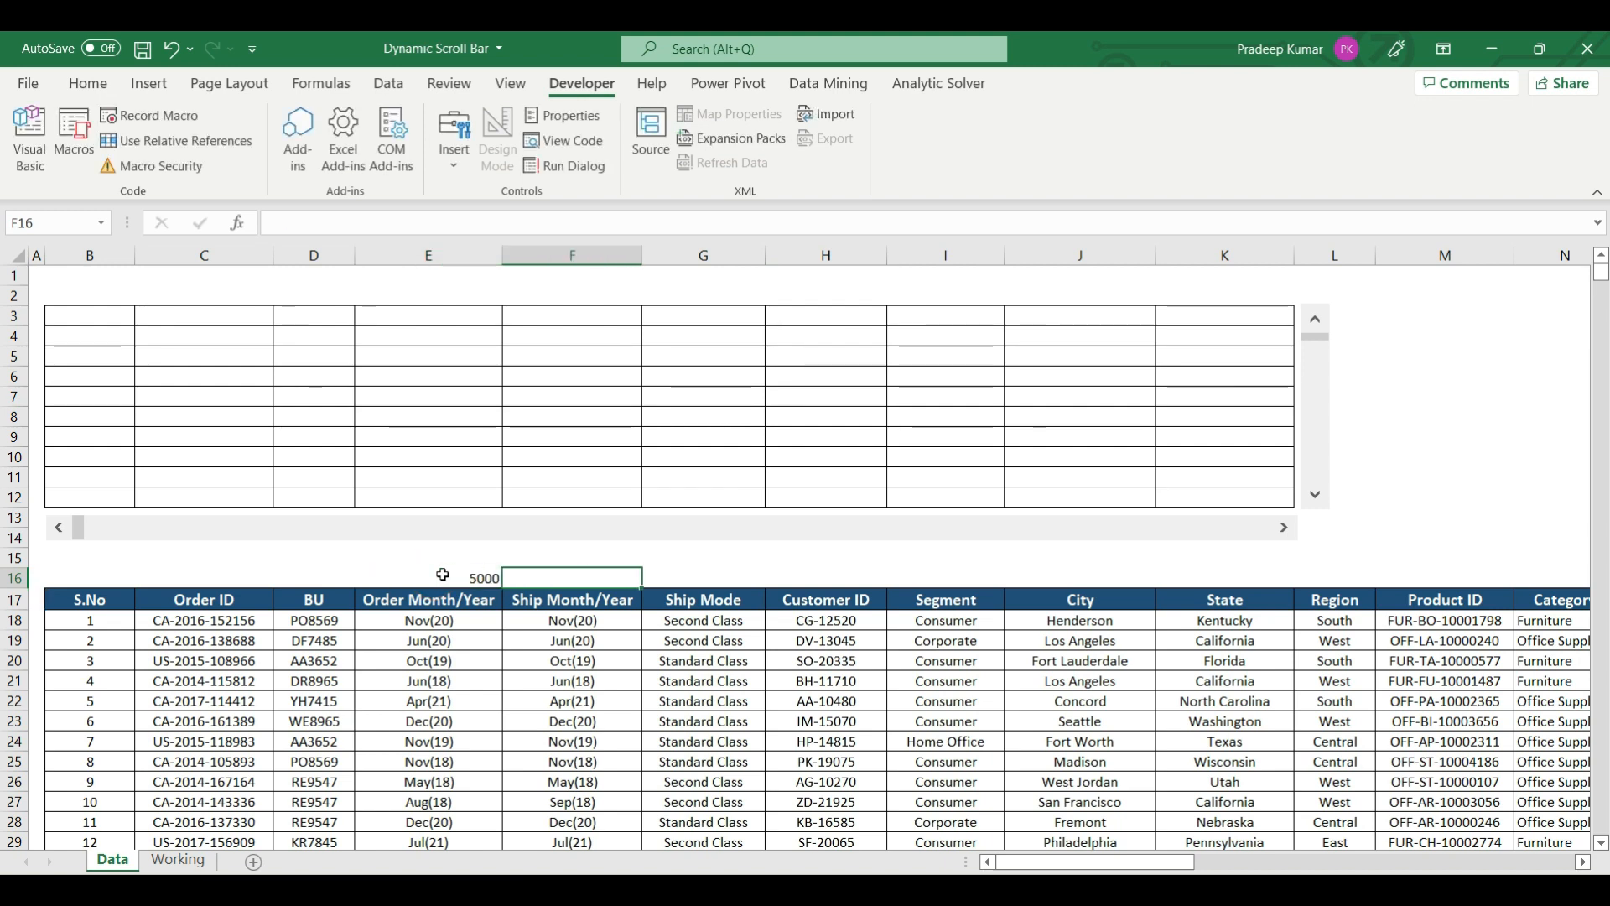
type("20")
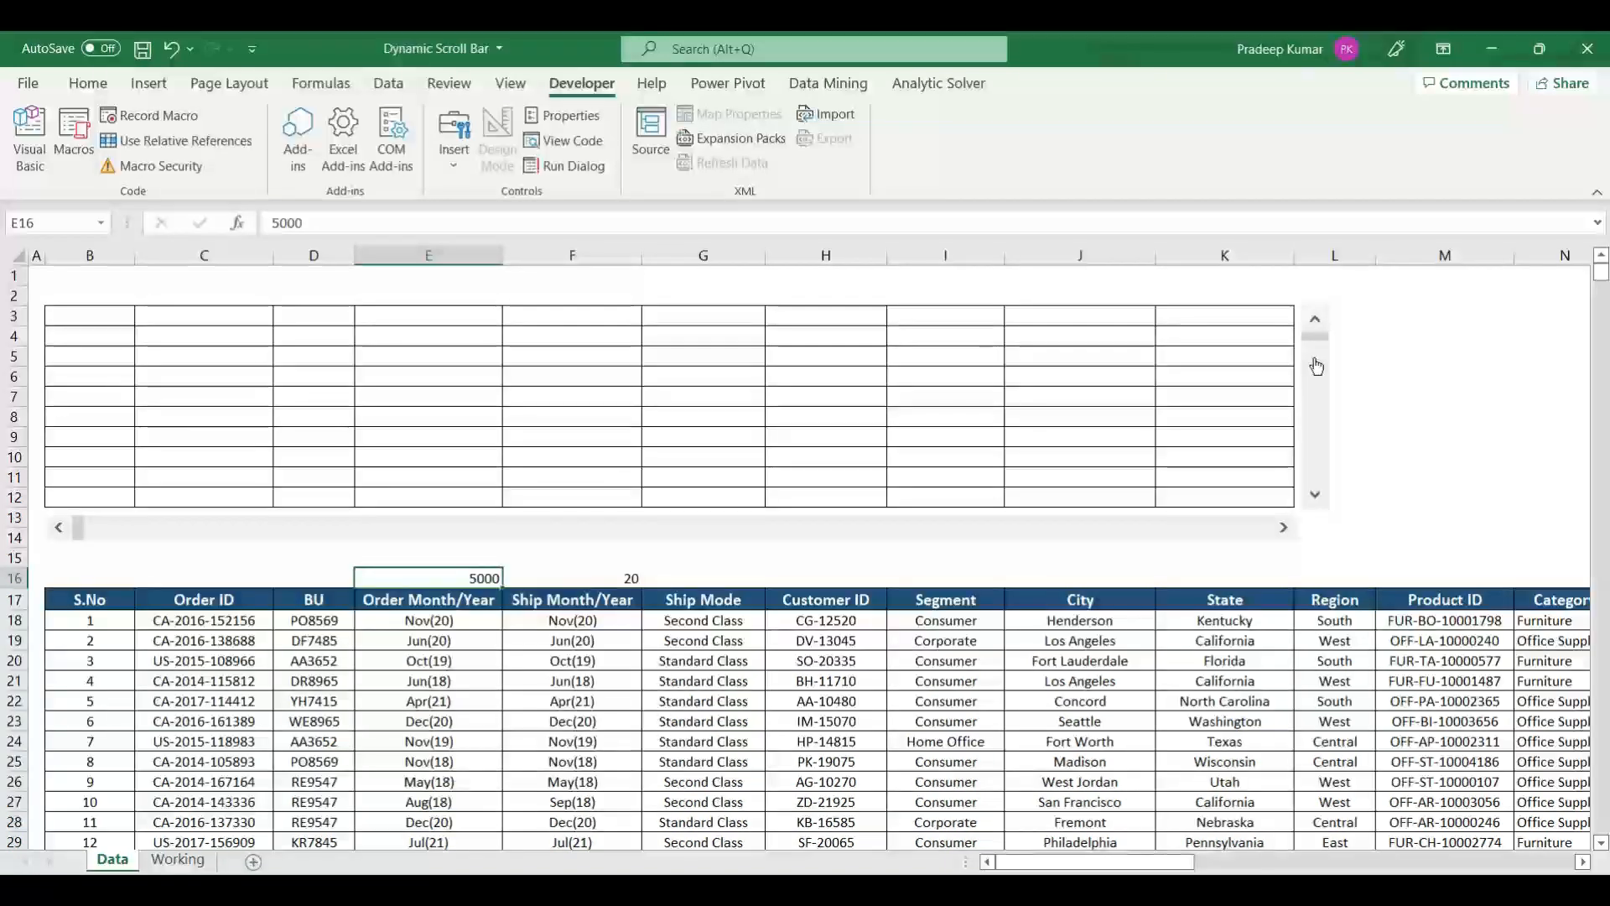
Configure the vertical scroll bar with minimum value 1, maximum value 5000 and cell link $M$3.
right_click(1314, 364)
left_click(1380, 561)
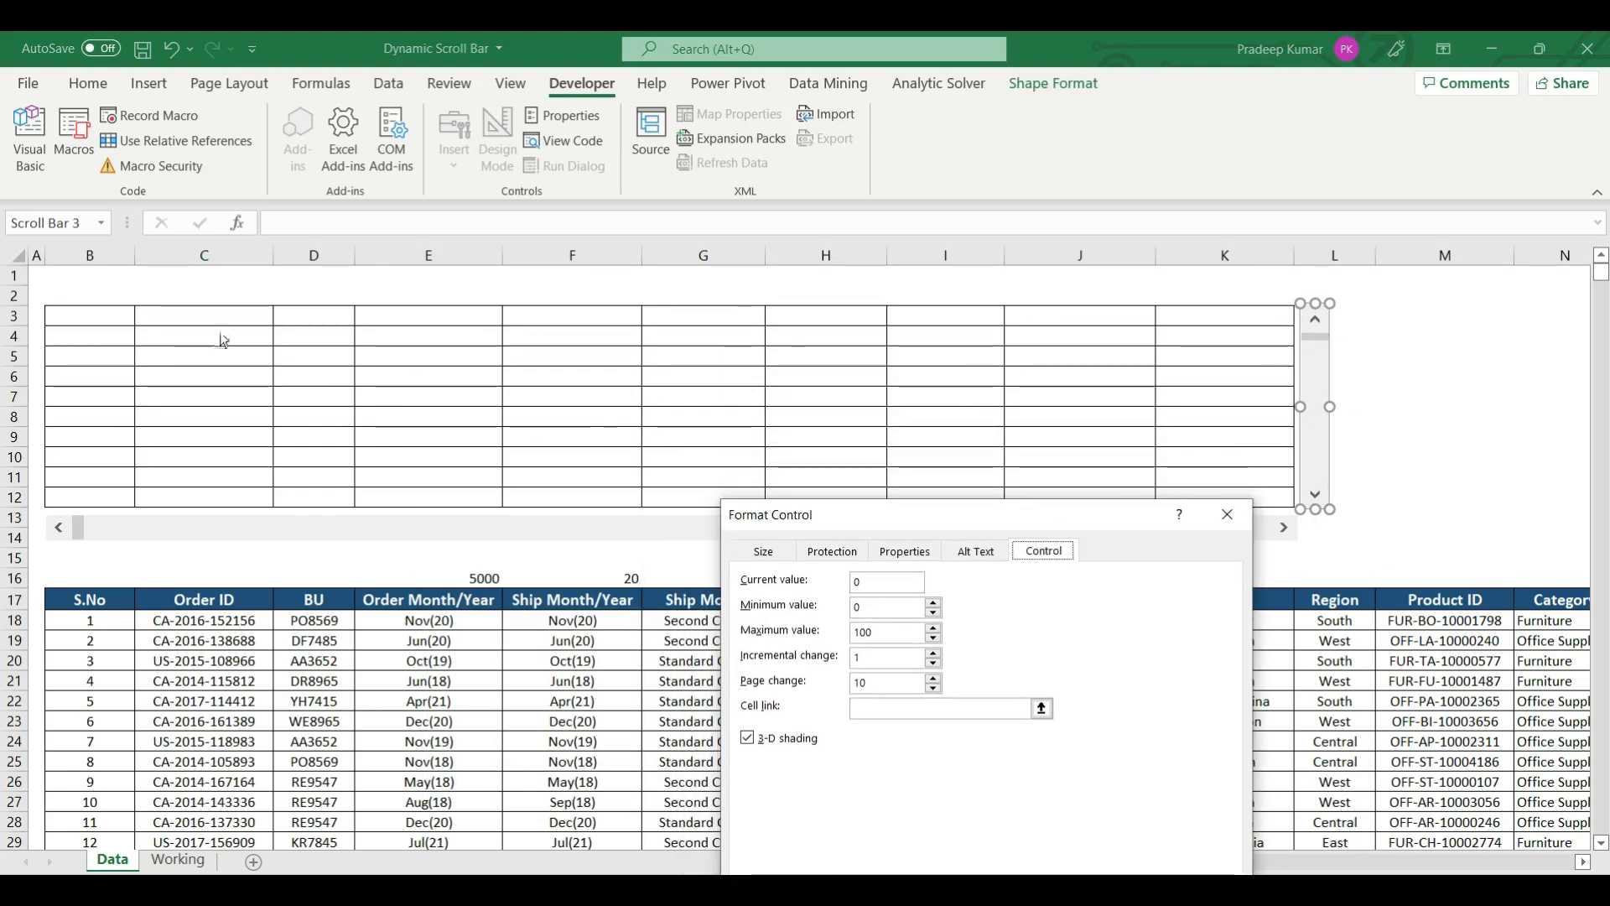
double_click(868, 608)
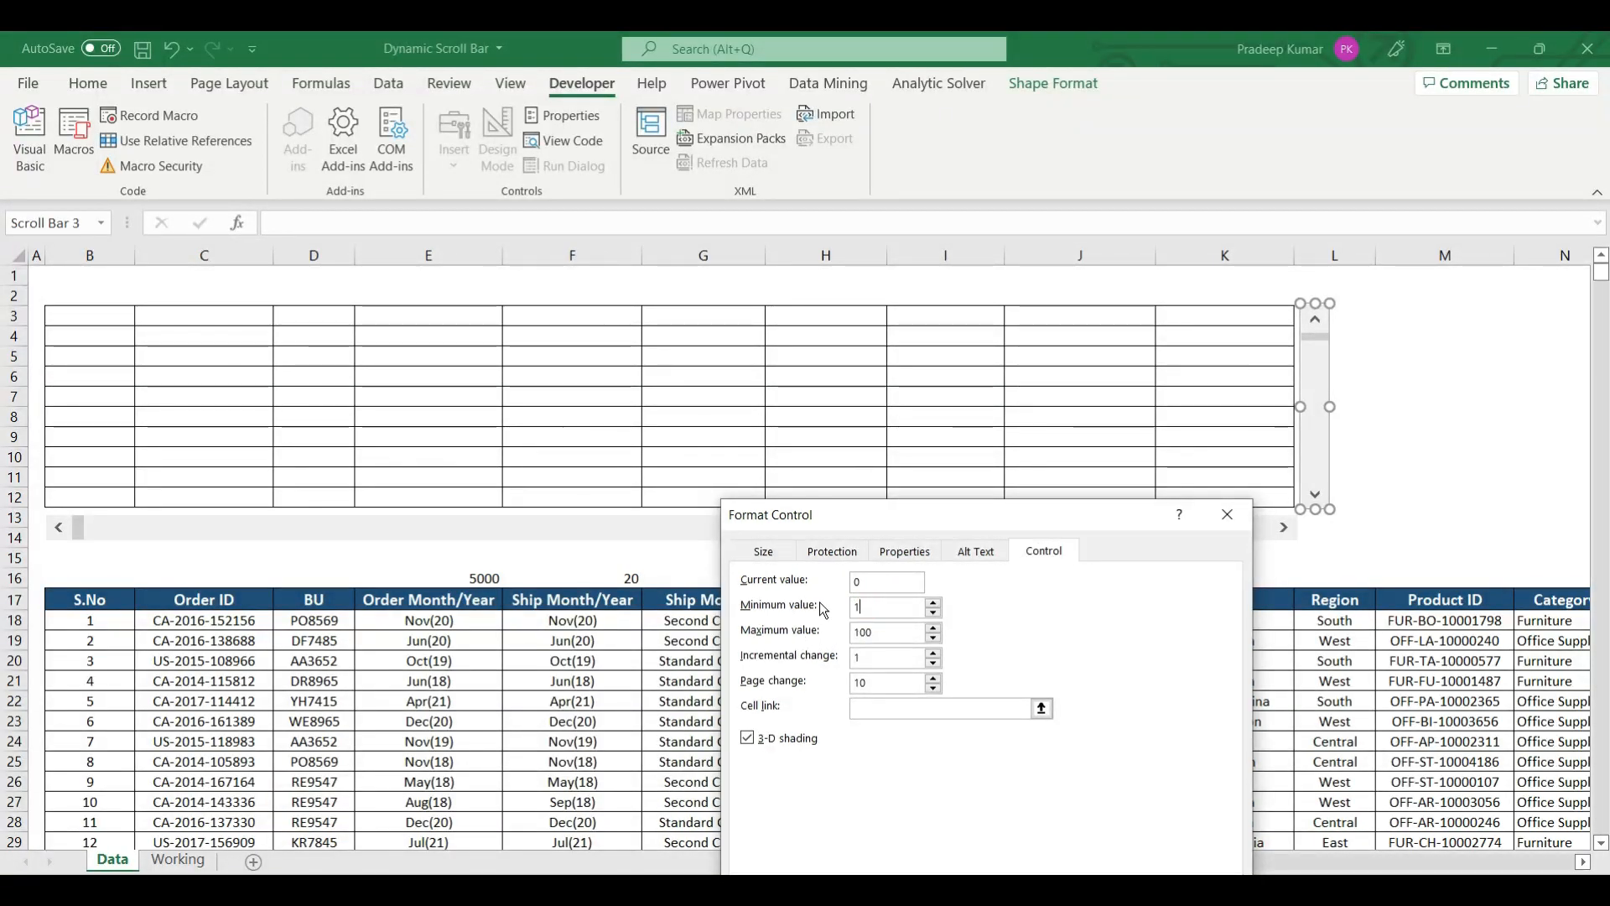
double_click(881, 633)
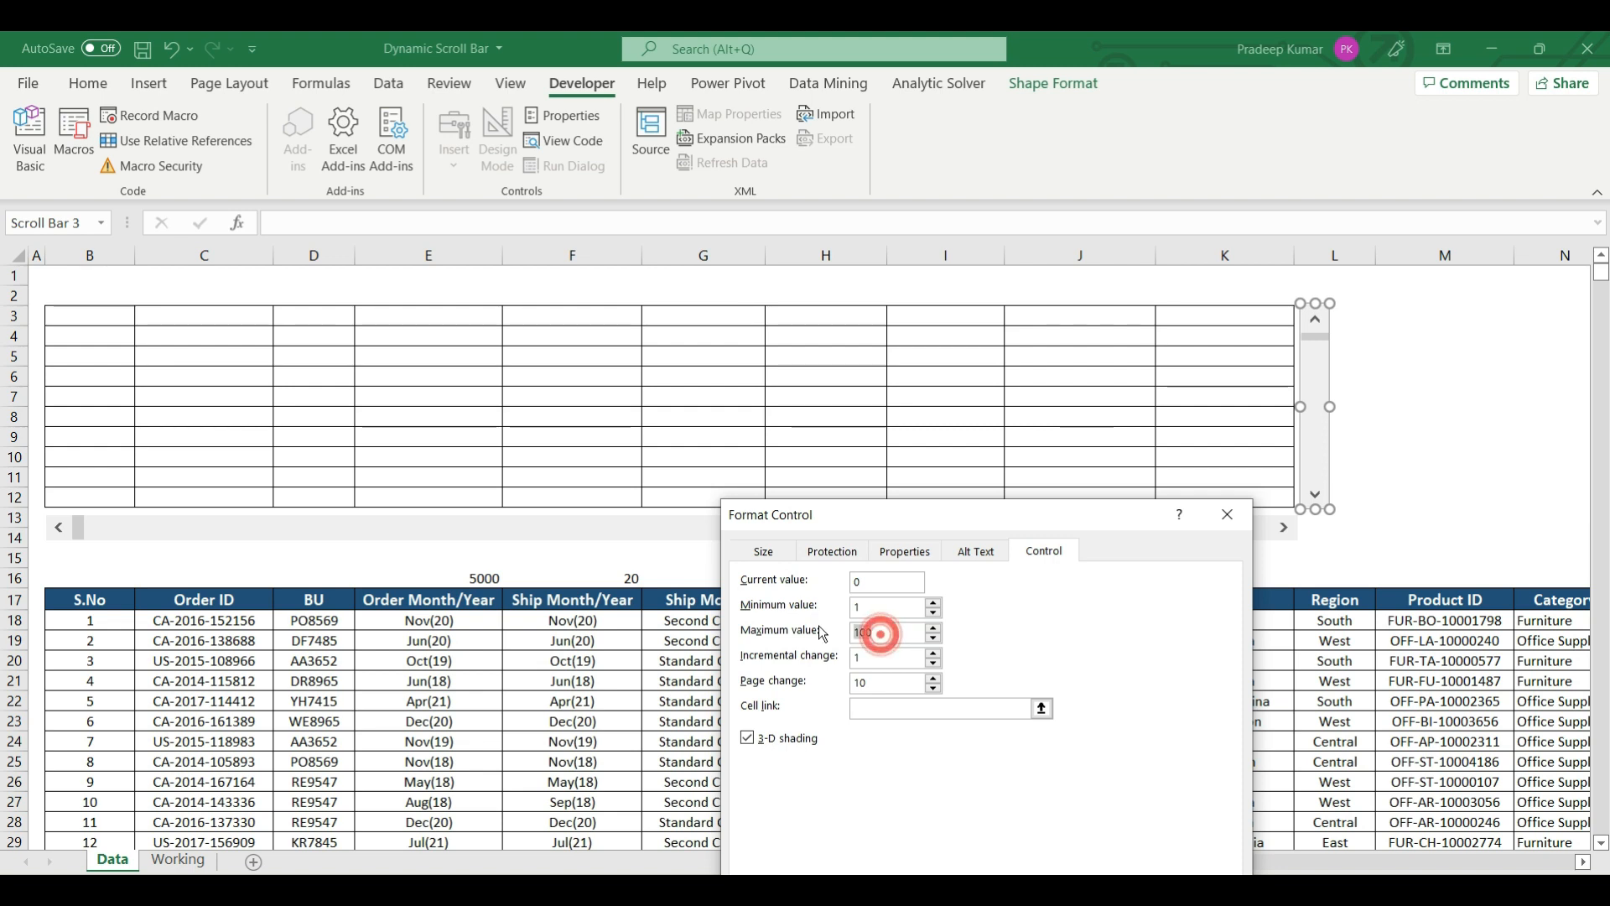
type("5000")
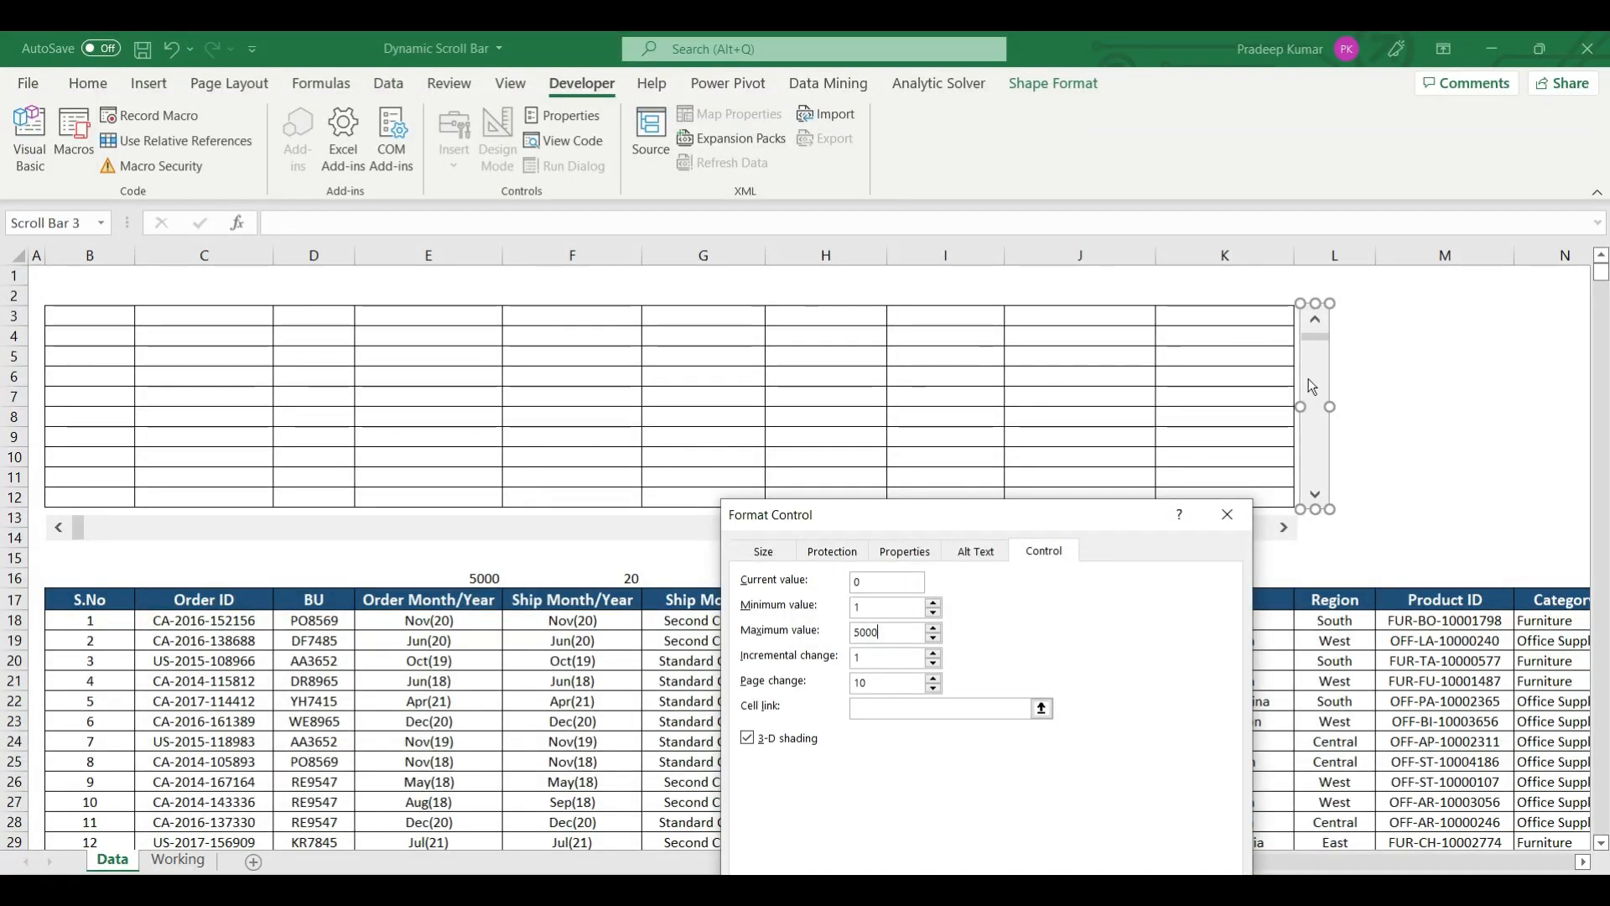
left_click_drag(1019, 521, 999, 357)
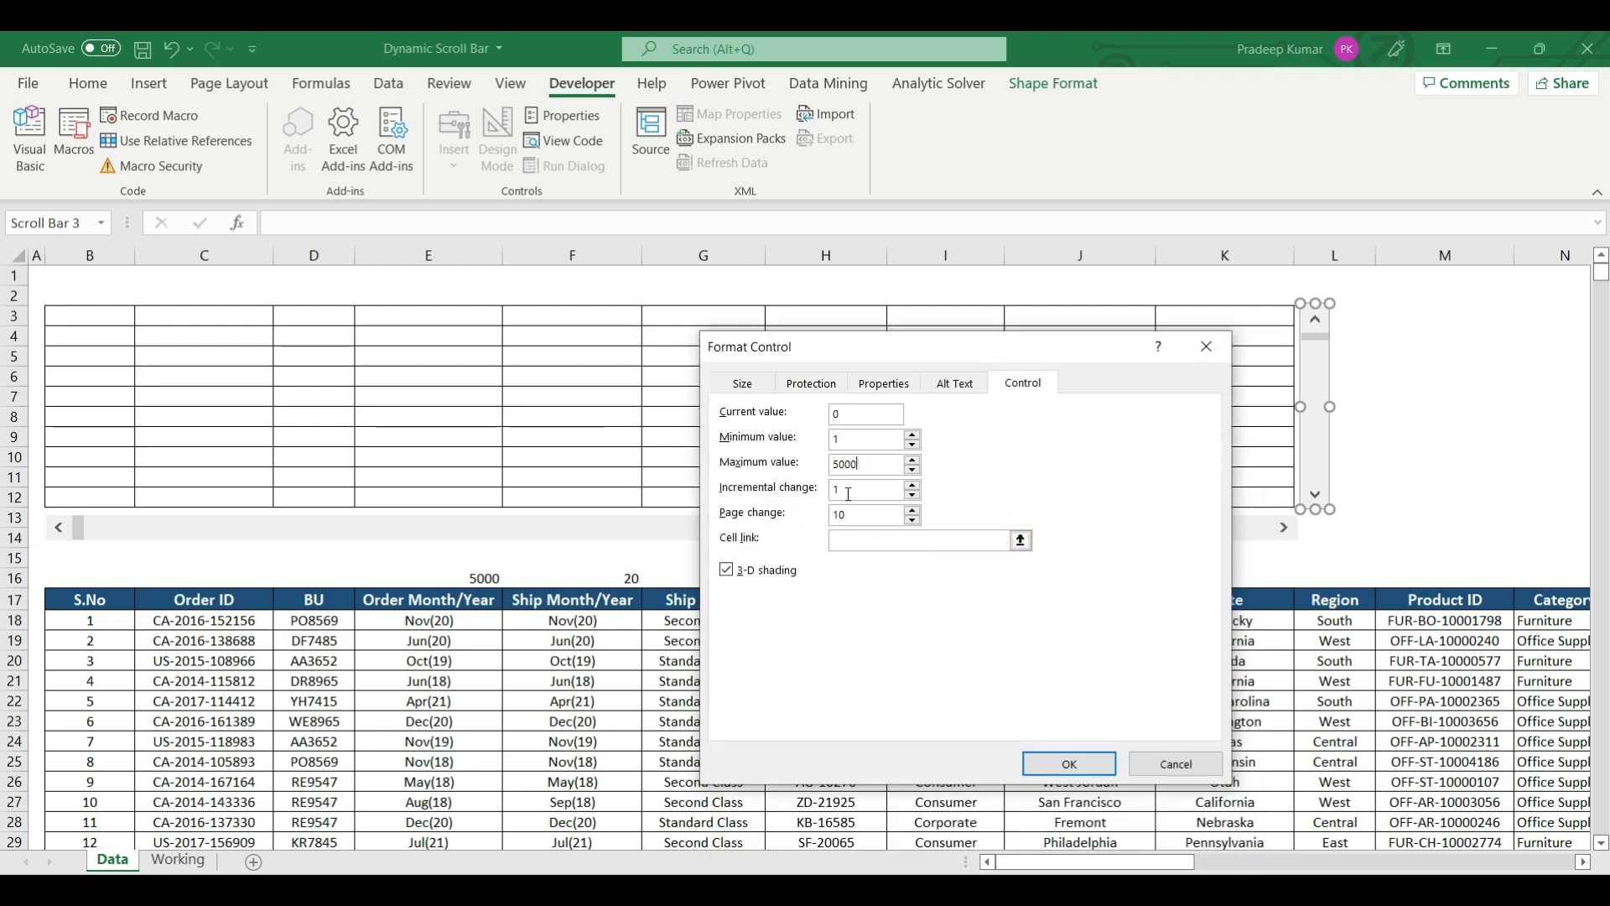
left_click(856, 540)
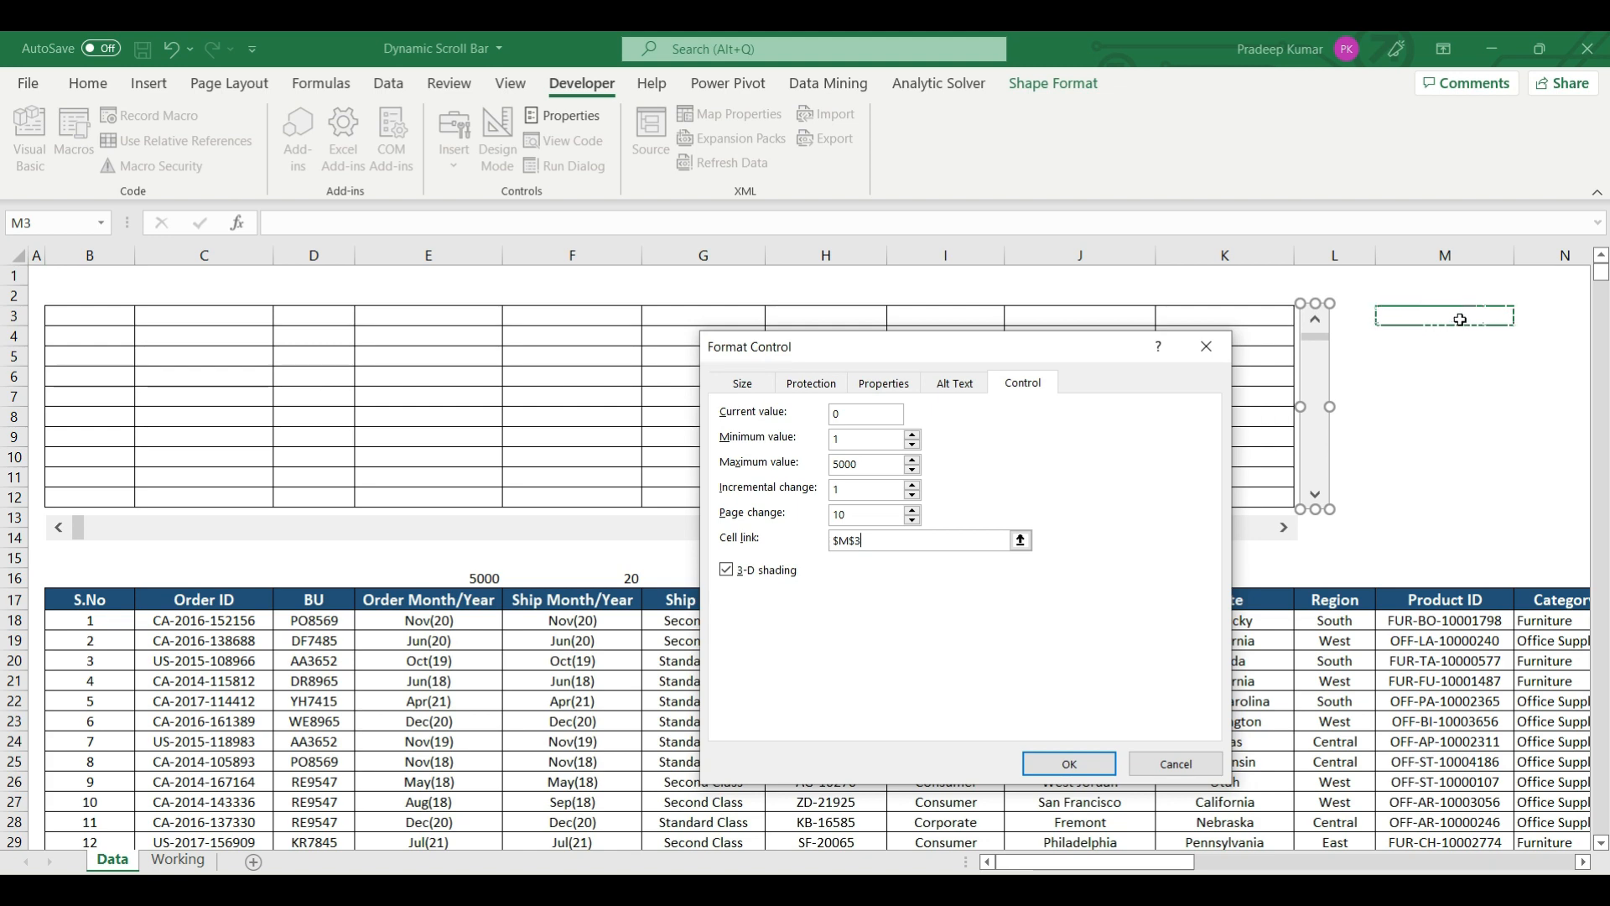
left_click(1069, 763)
left_click(1426, 379)
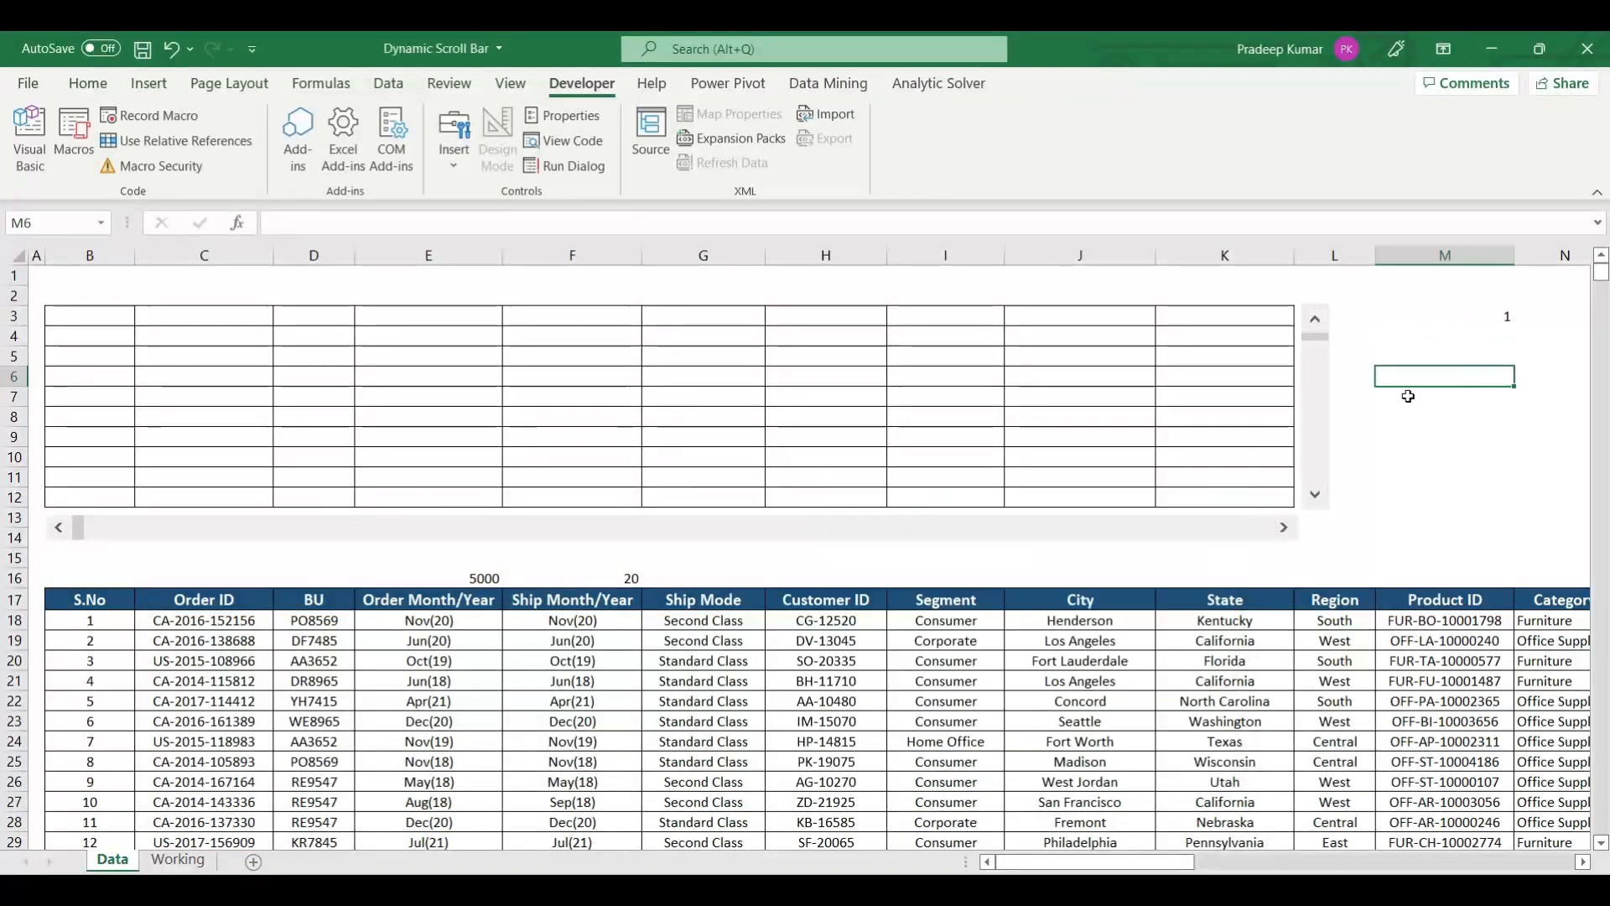
Configure the horizontal scroll bar with minimum value 1, maximum value 20 and cell link $M$4.
right_click(730, 535)
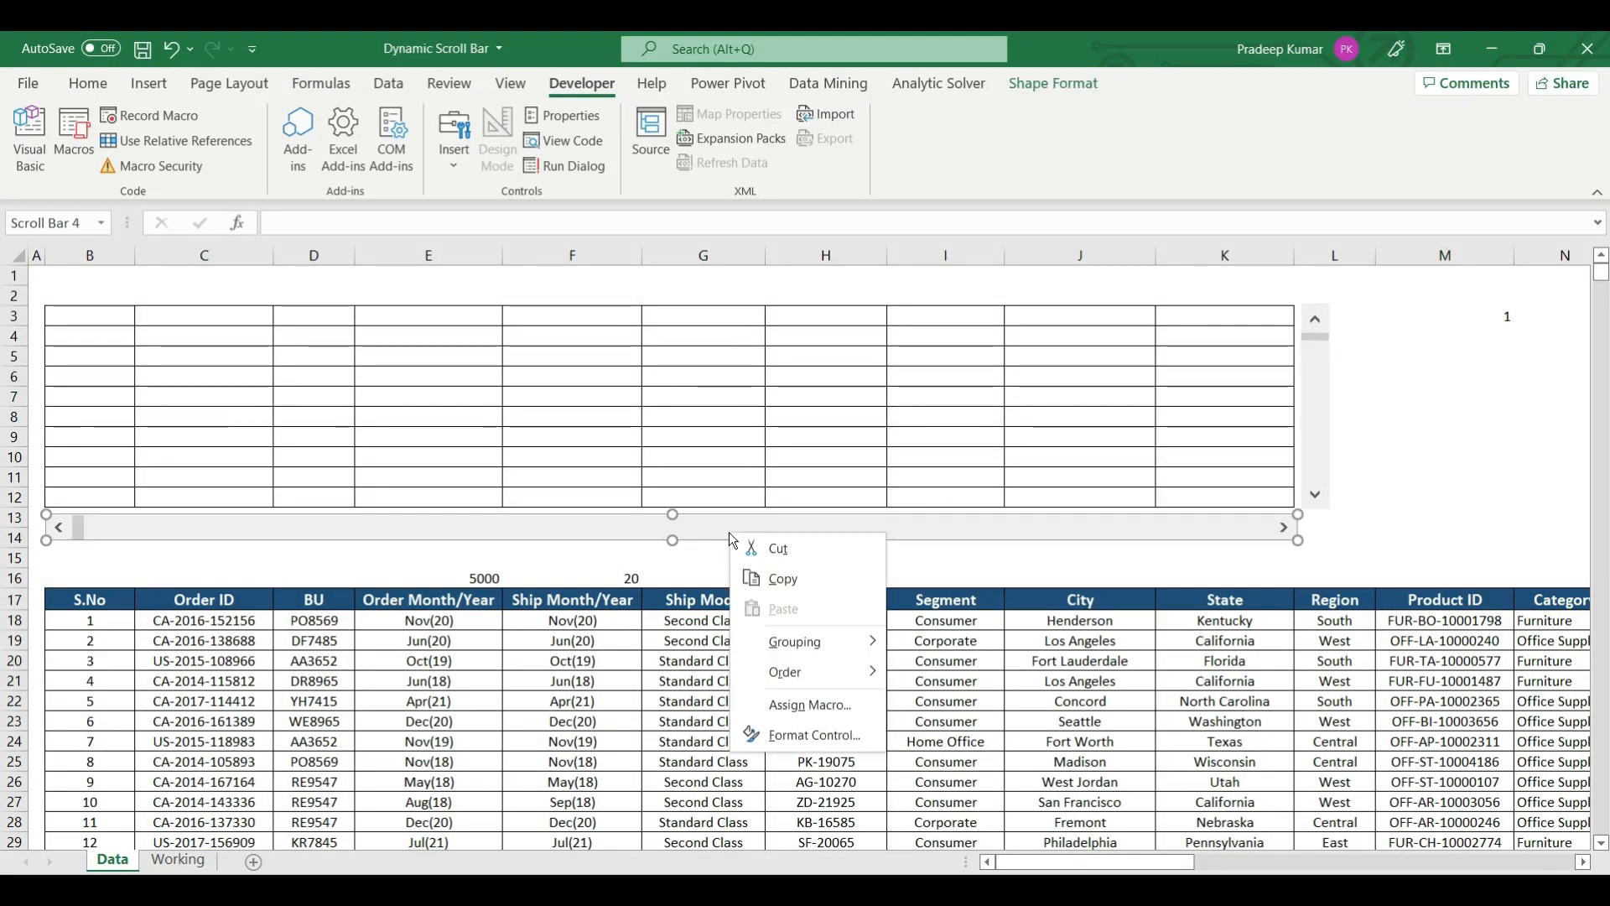
left_click(799, 729)
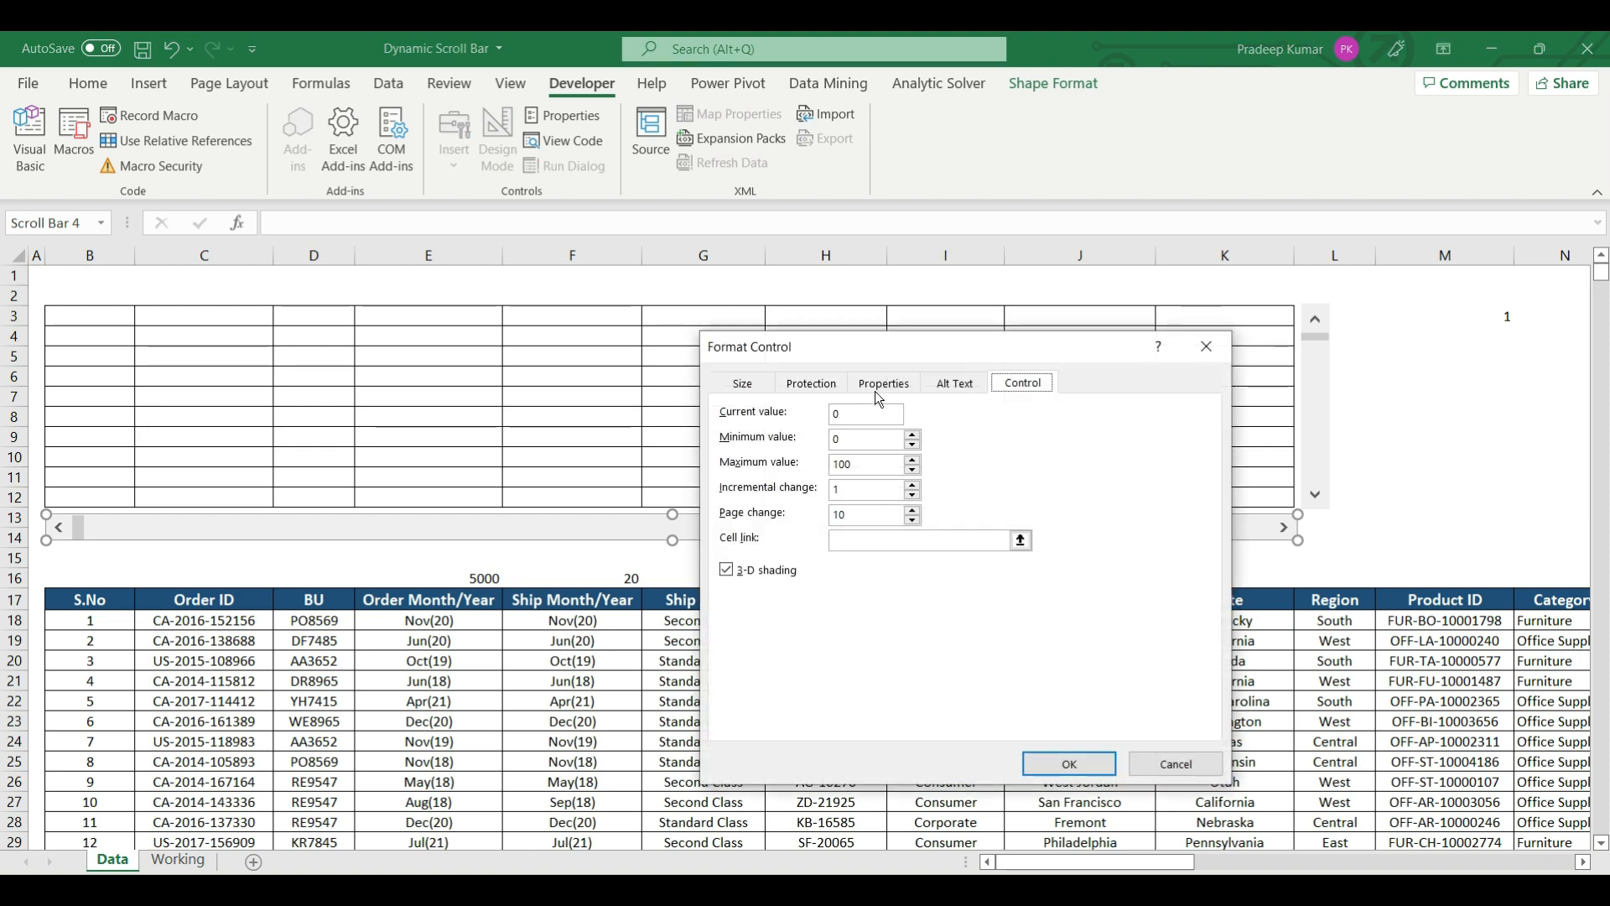
left_click_drag(729, 344, 873, 344)
double_click(998, 436)
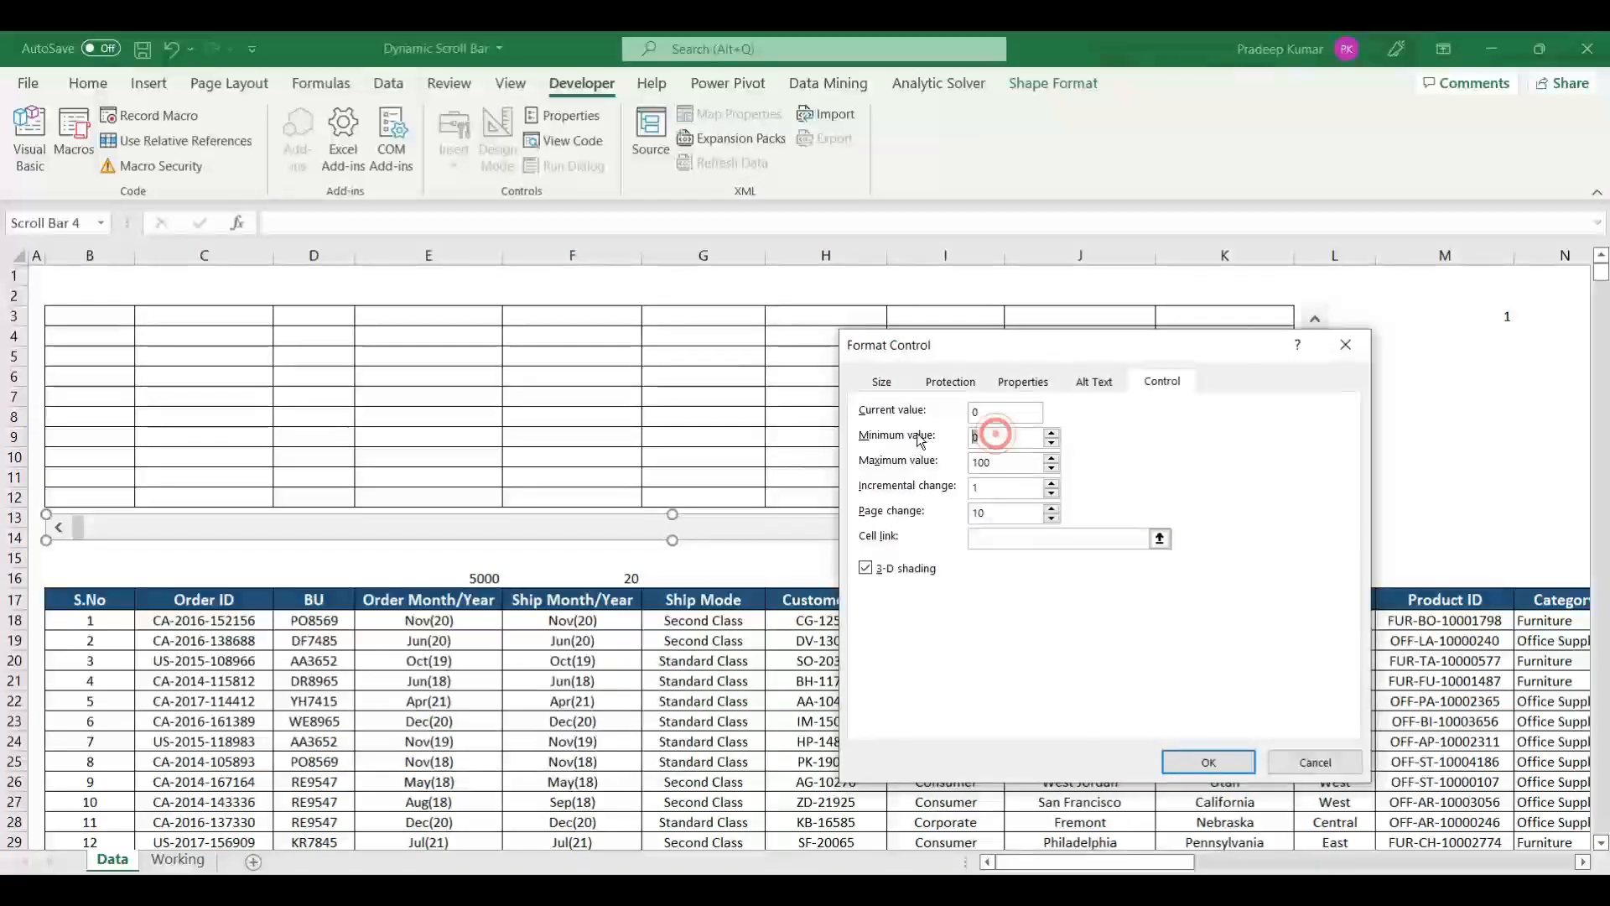
type("1")
key("Tab")
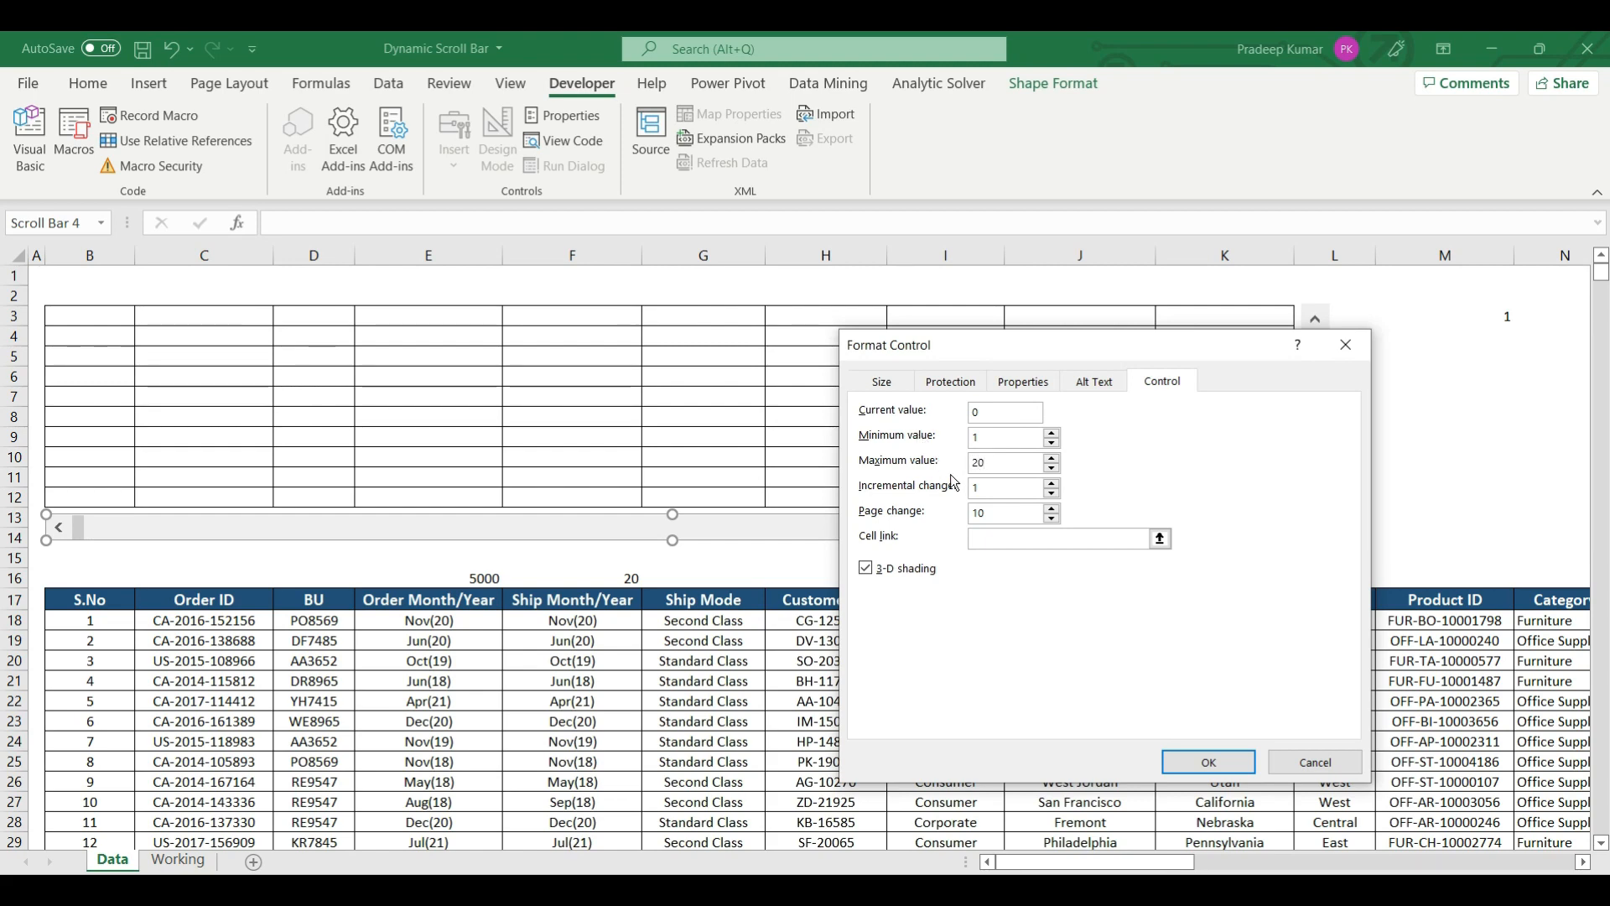
left_click(980, 538)
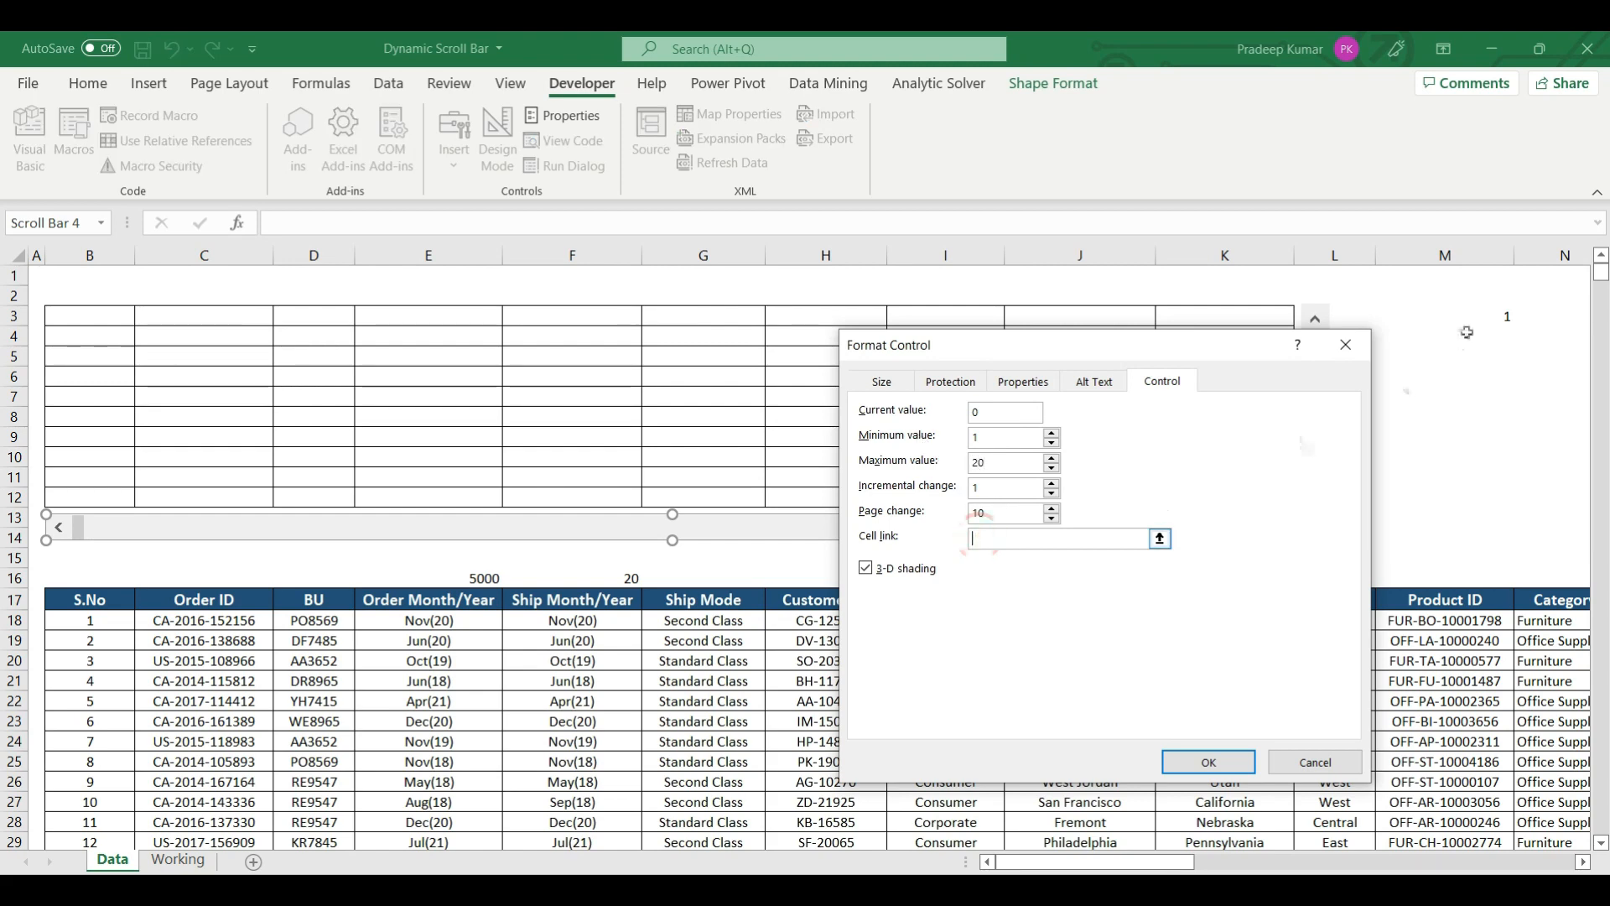
left_click(1482, 342)
left_click(1209, 762)
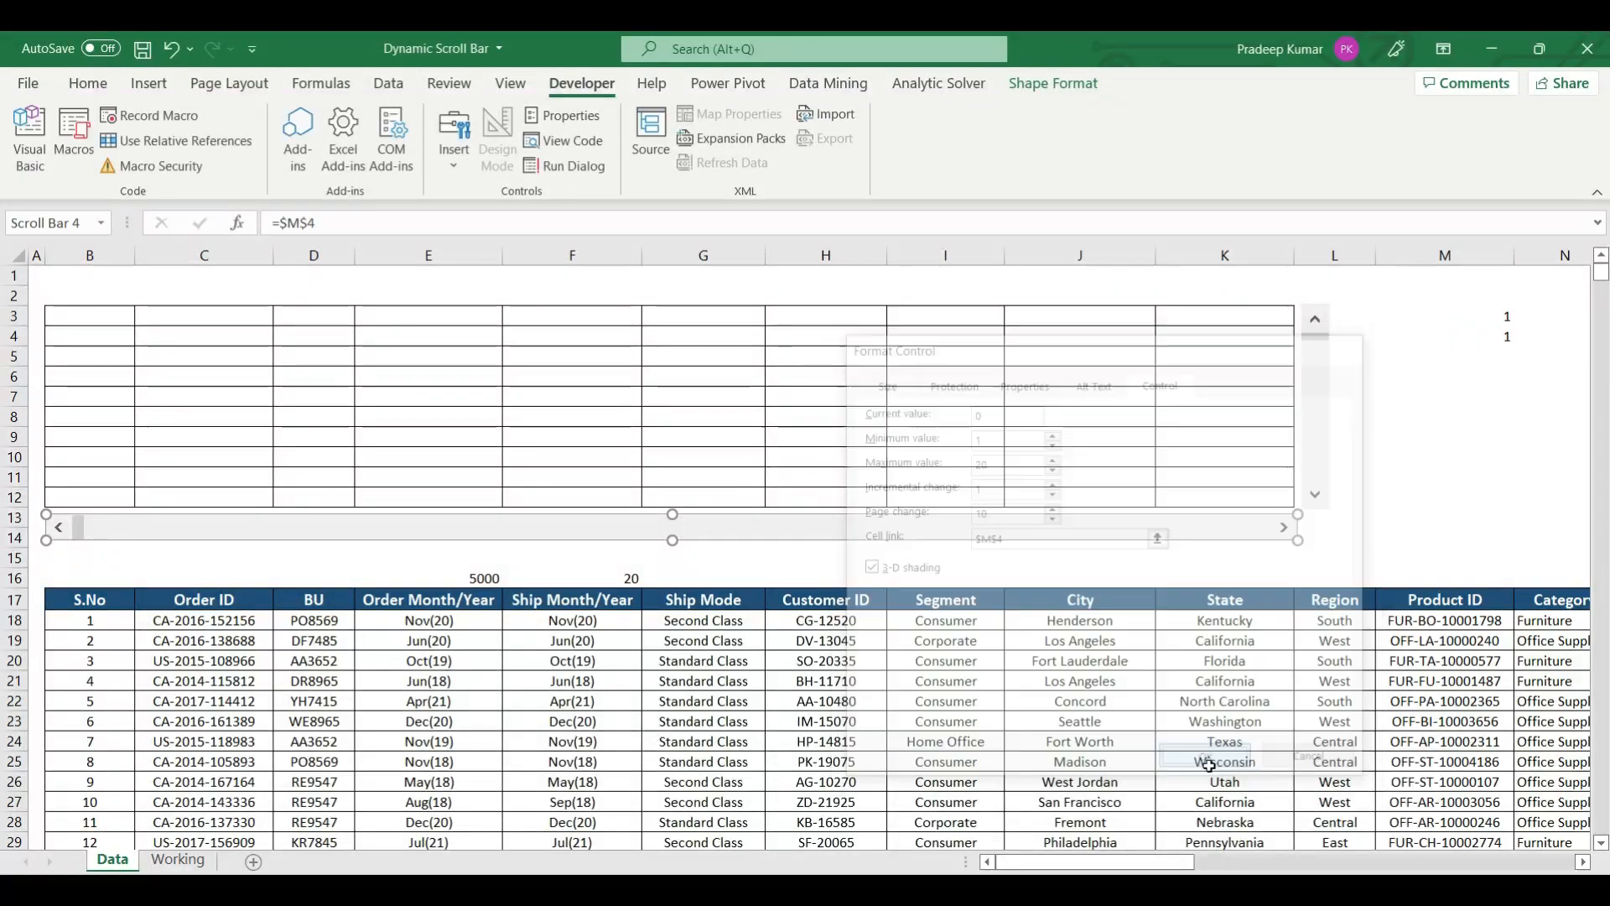
left_click(1448, 396)
Narrow column M and label the linked cells Row in N3 and Column in N4, with borders around M3:N4.
left_click_drag(1503, 315, 1449, 314)
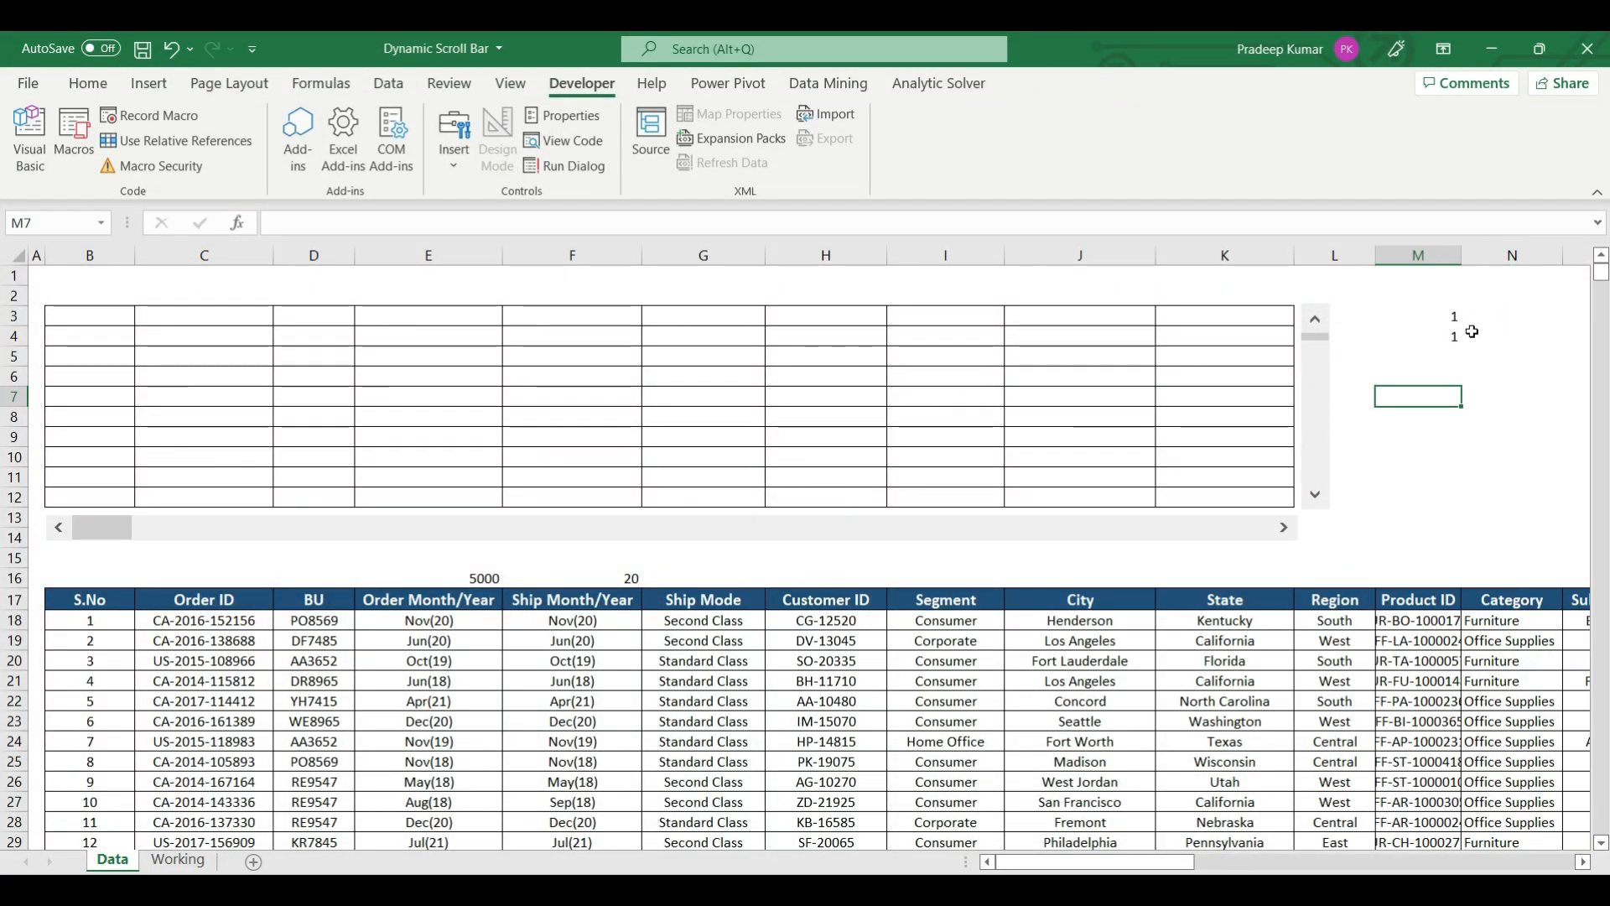
left_click(1449, 315)
key("Right")
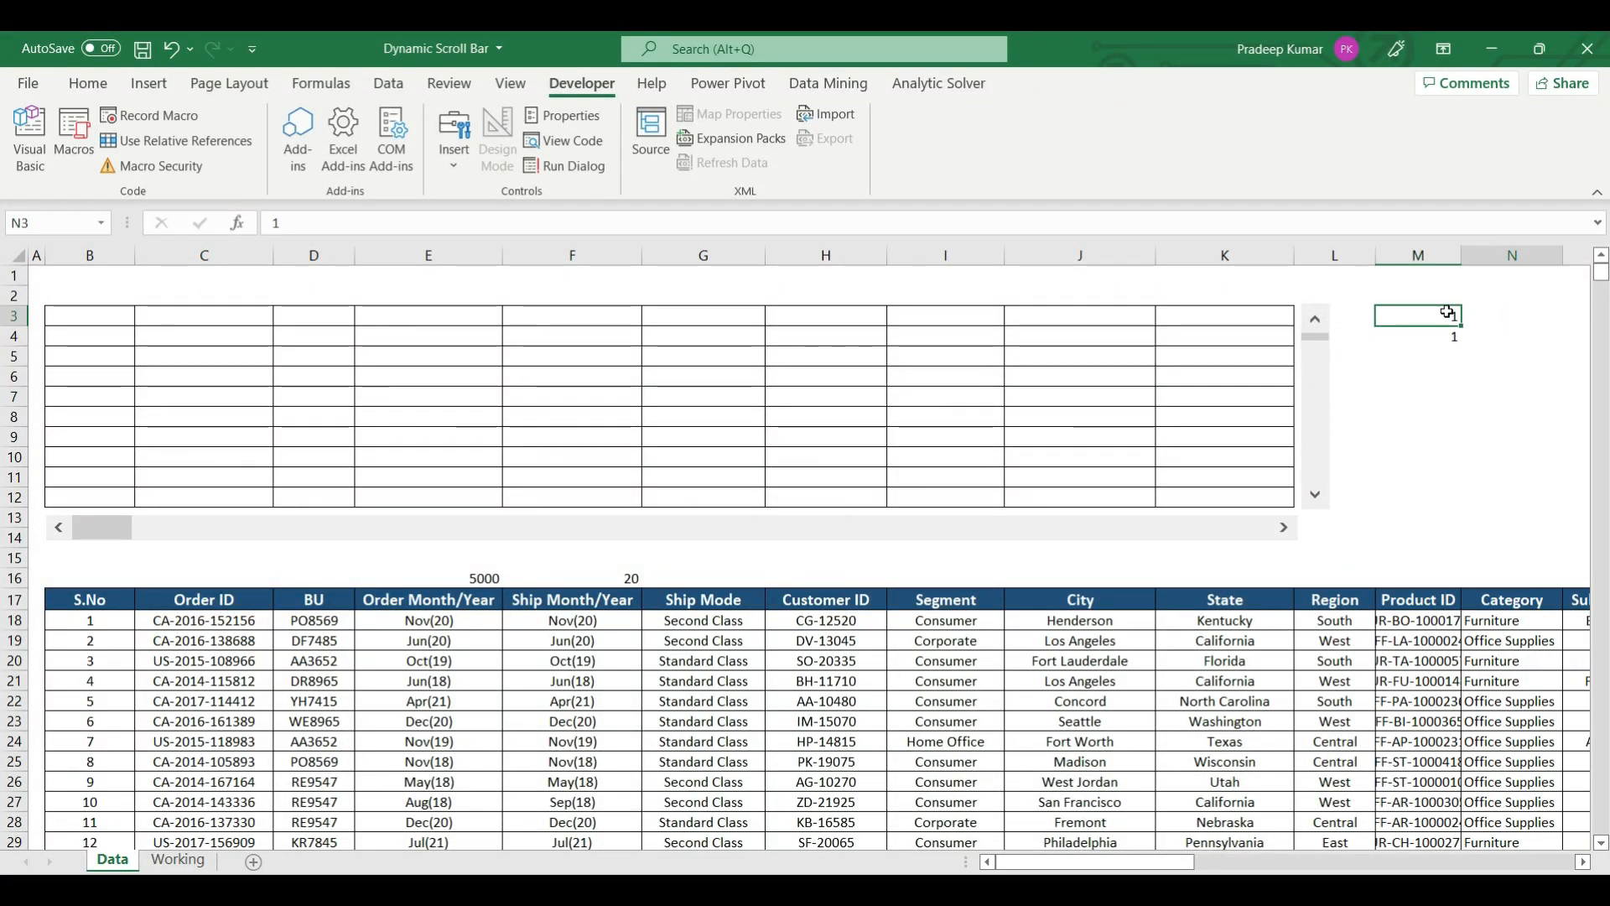
type("Row")
key("Return")
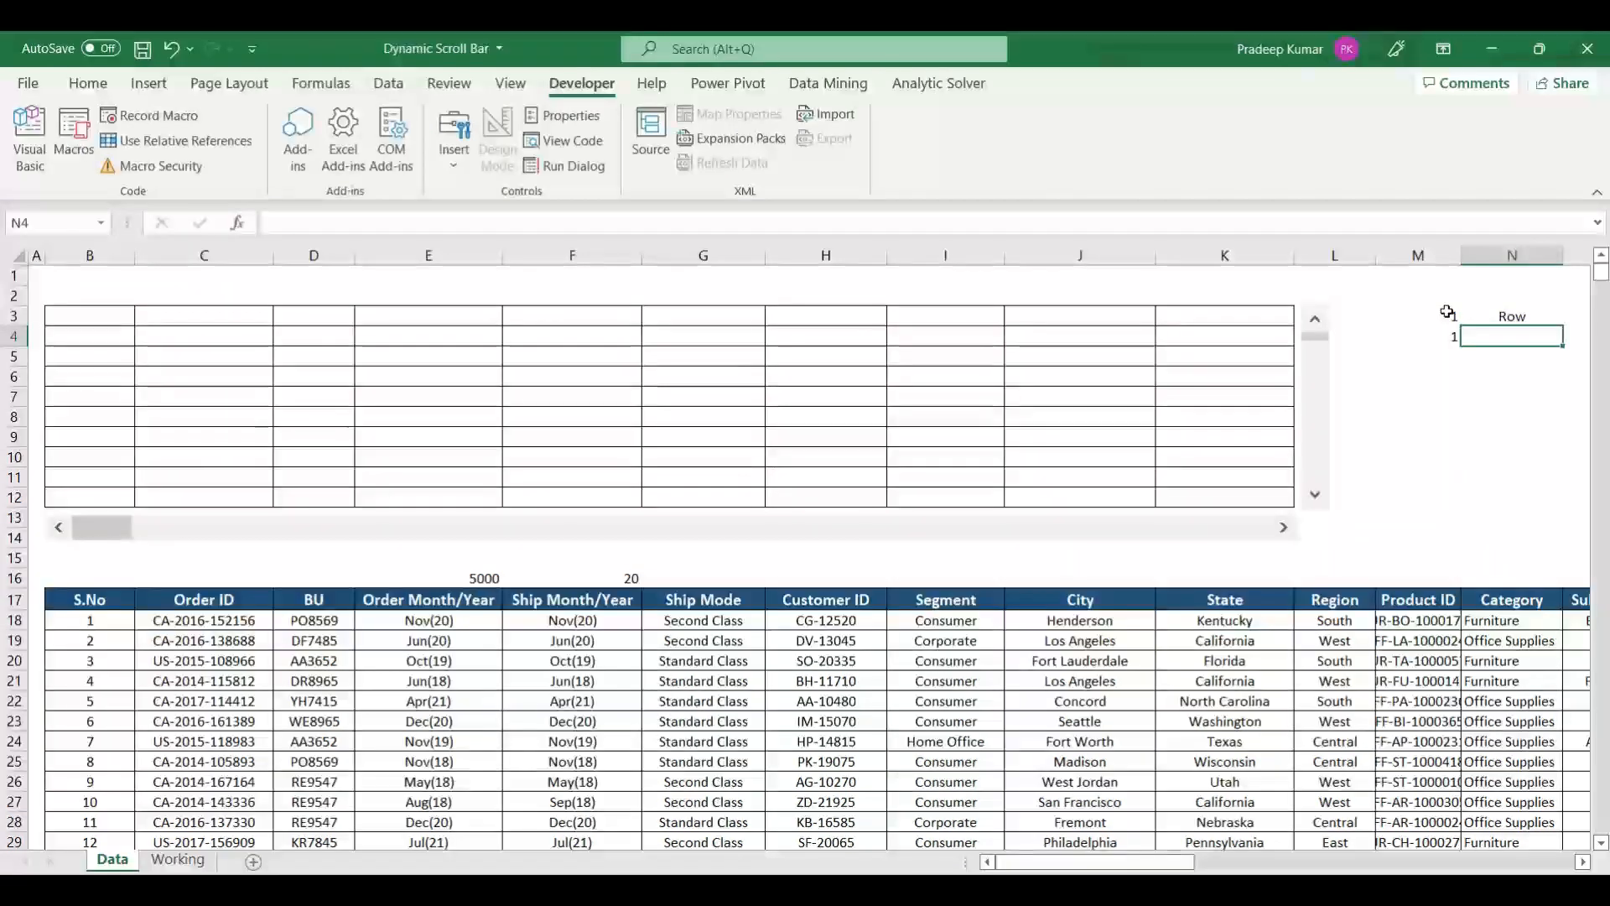
type("Colum")
type("n")
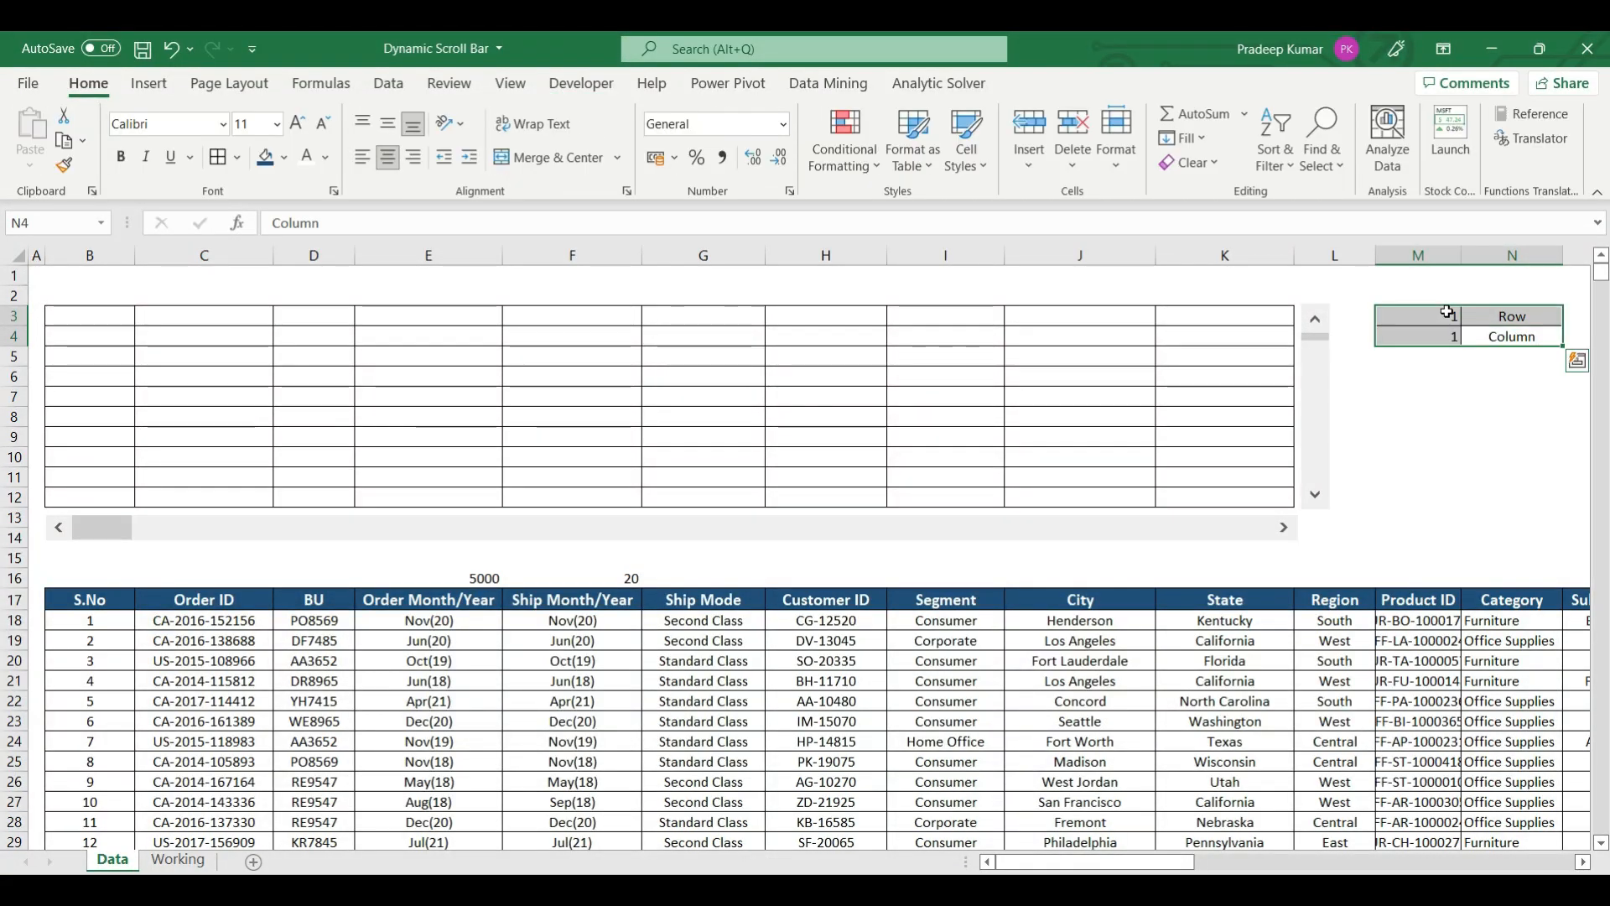
left_click(1418, 417)
Start an INDEX formula in B2 above the bordered table, using the absolute header range $B$17:$U$17 and an empty row number.
left_click_drag(90, 297, 1209, 294)
left_click_drag(127, 314, 1241, 492)
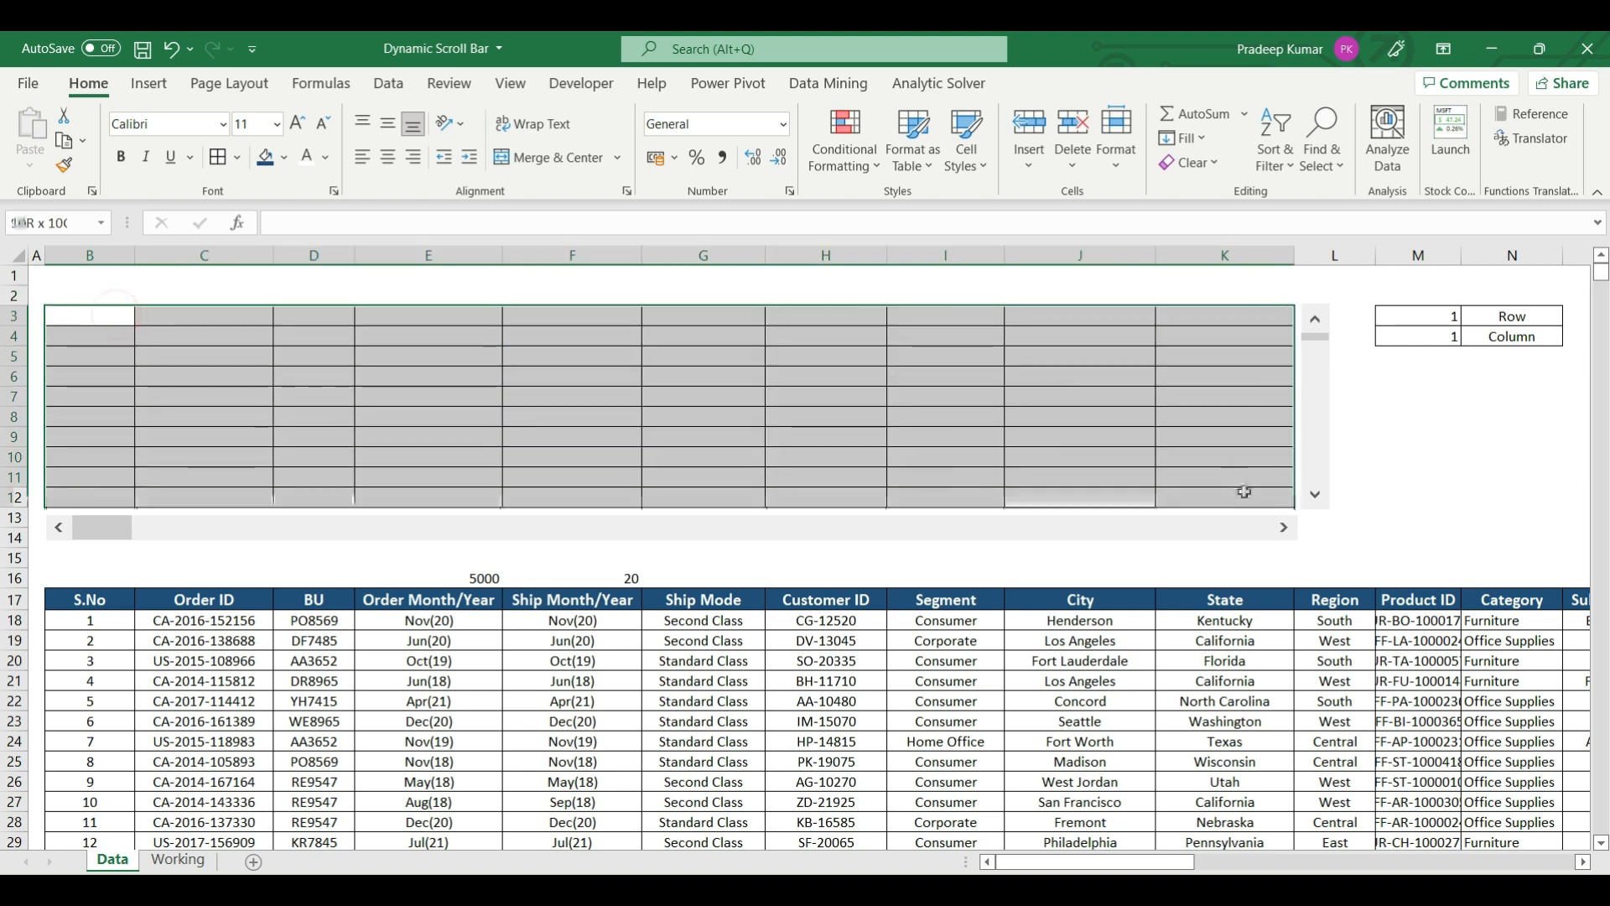
left_click(109, 297)
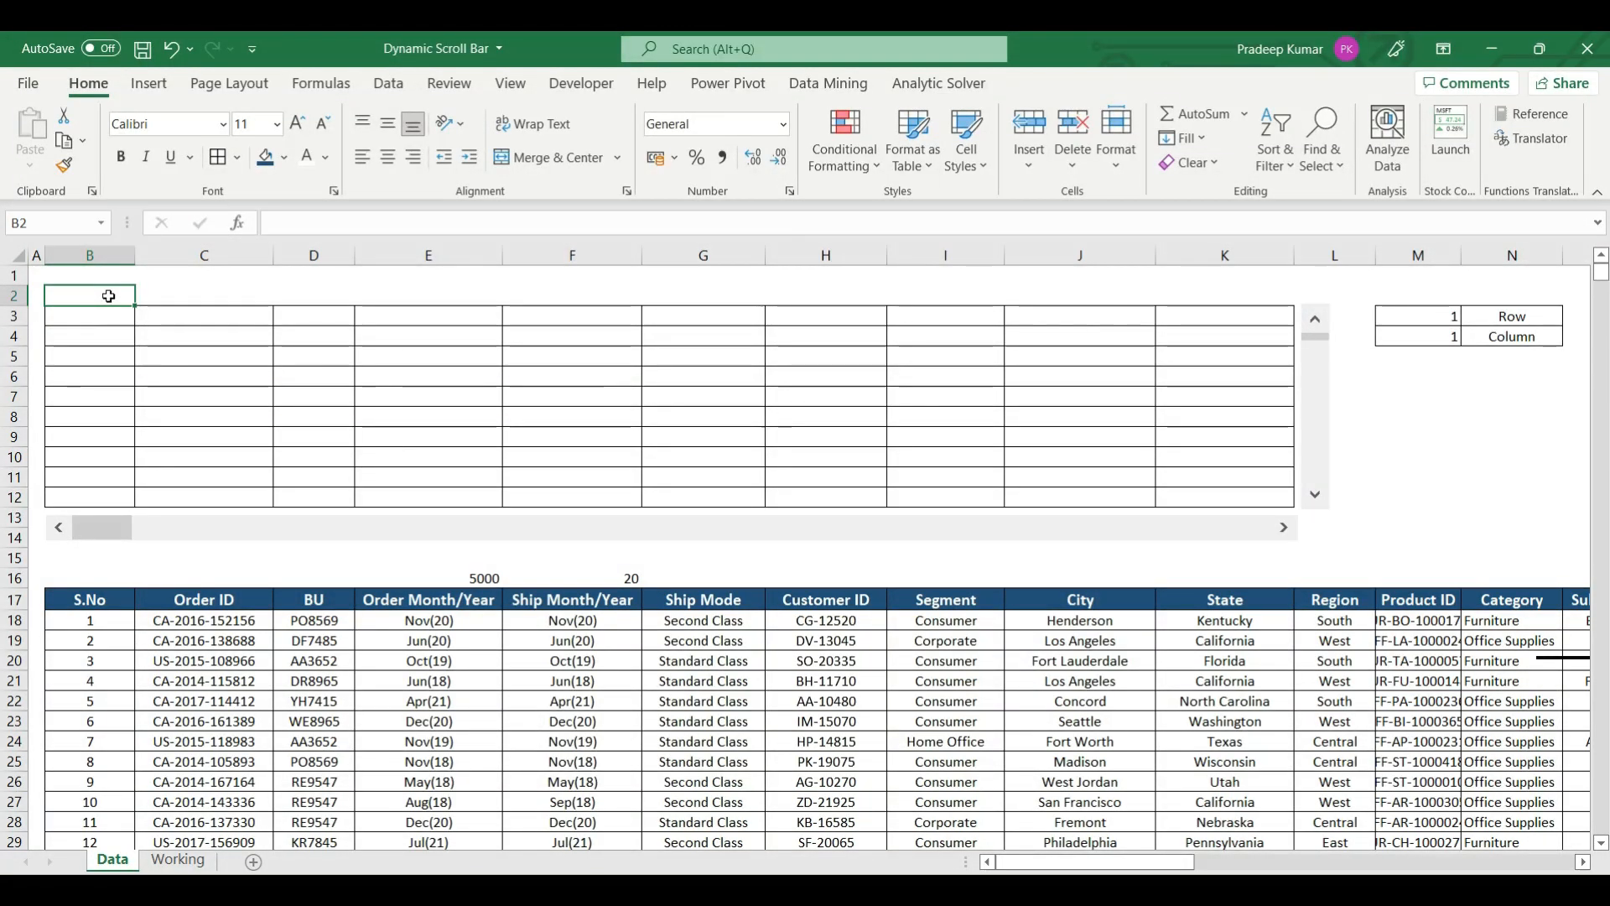
type("=INDEX(")
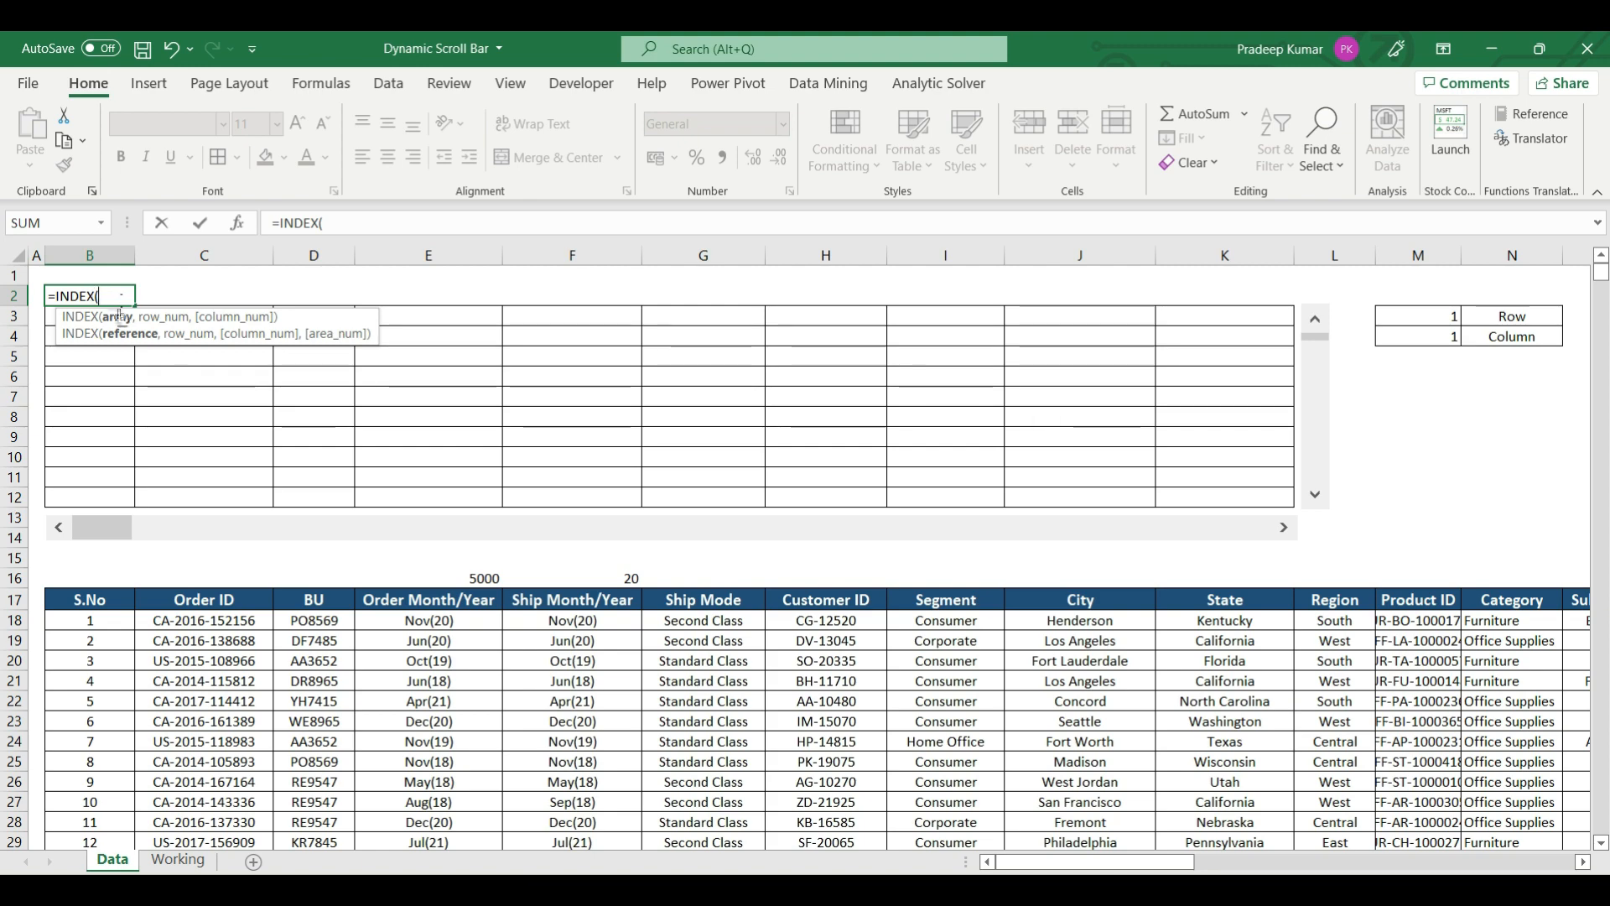
left_click(93, 599)
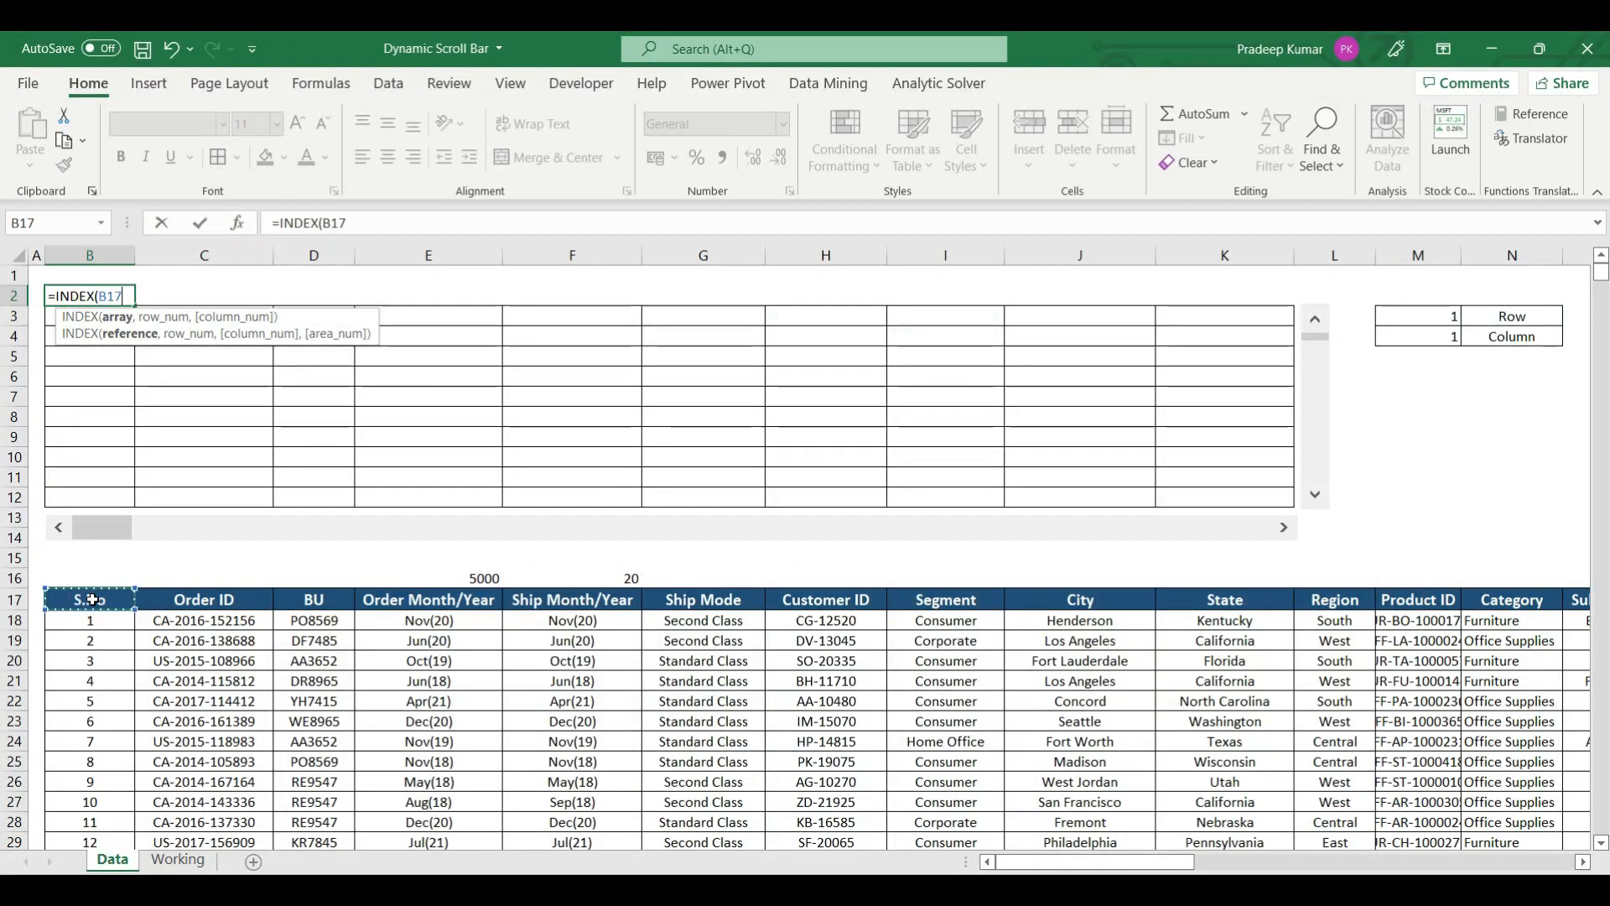
key("ctrl+shift+Right")
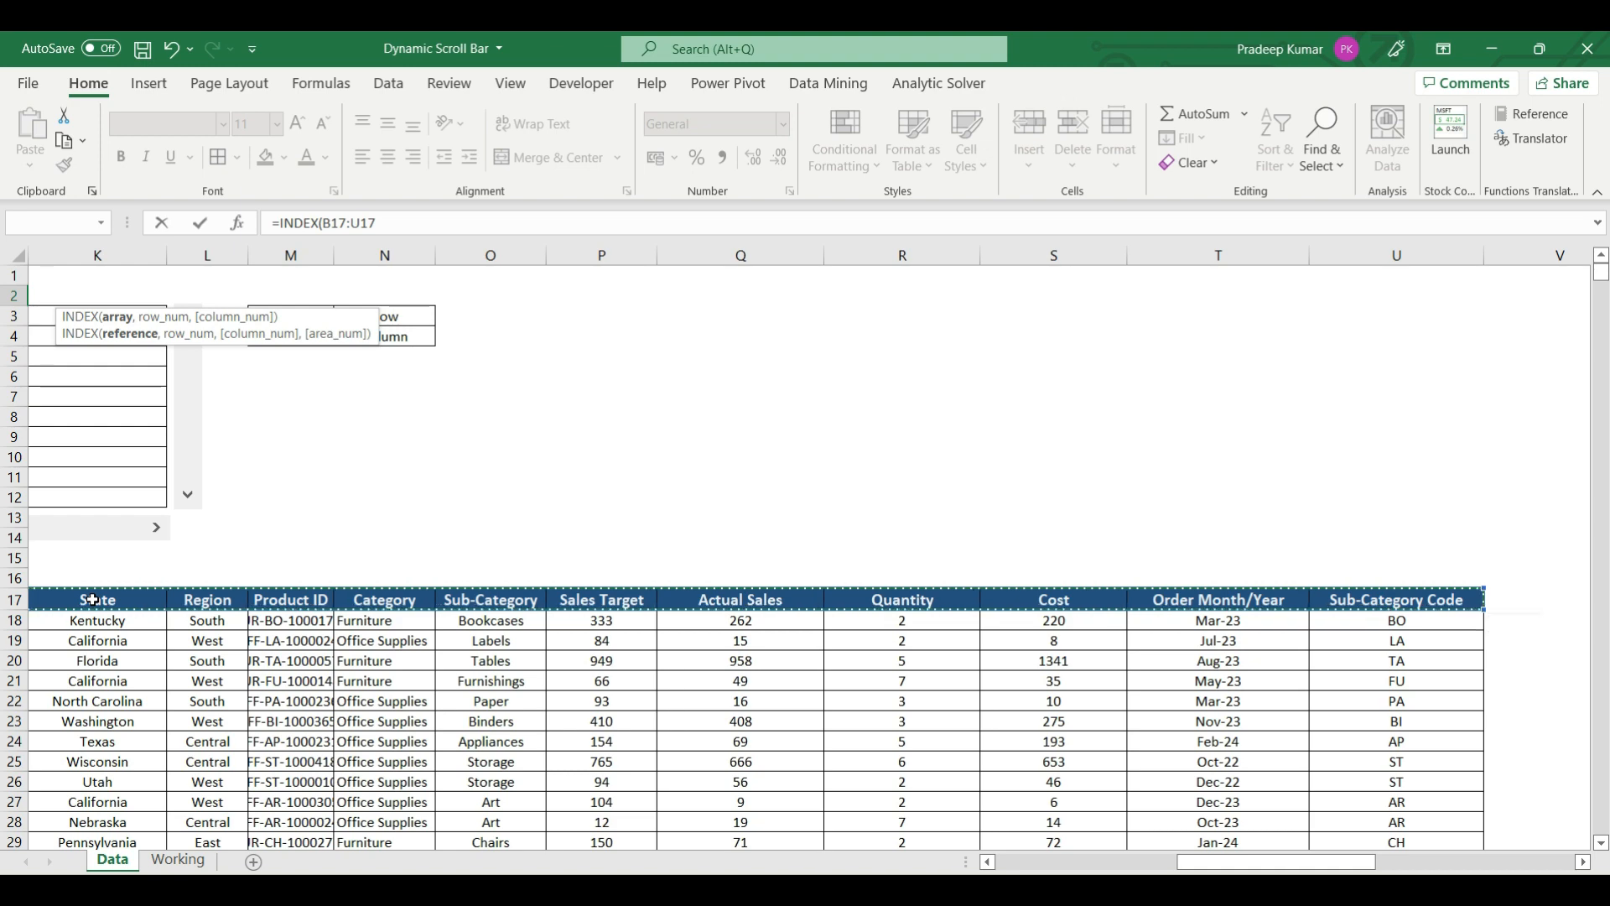
key("F4")
type(",")
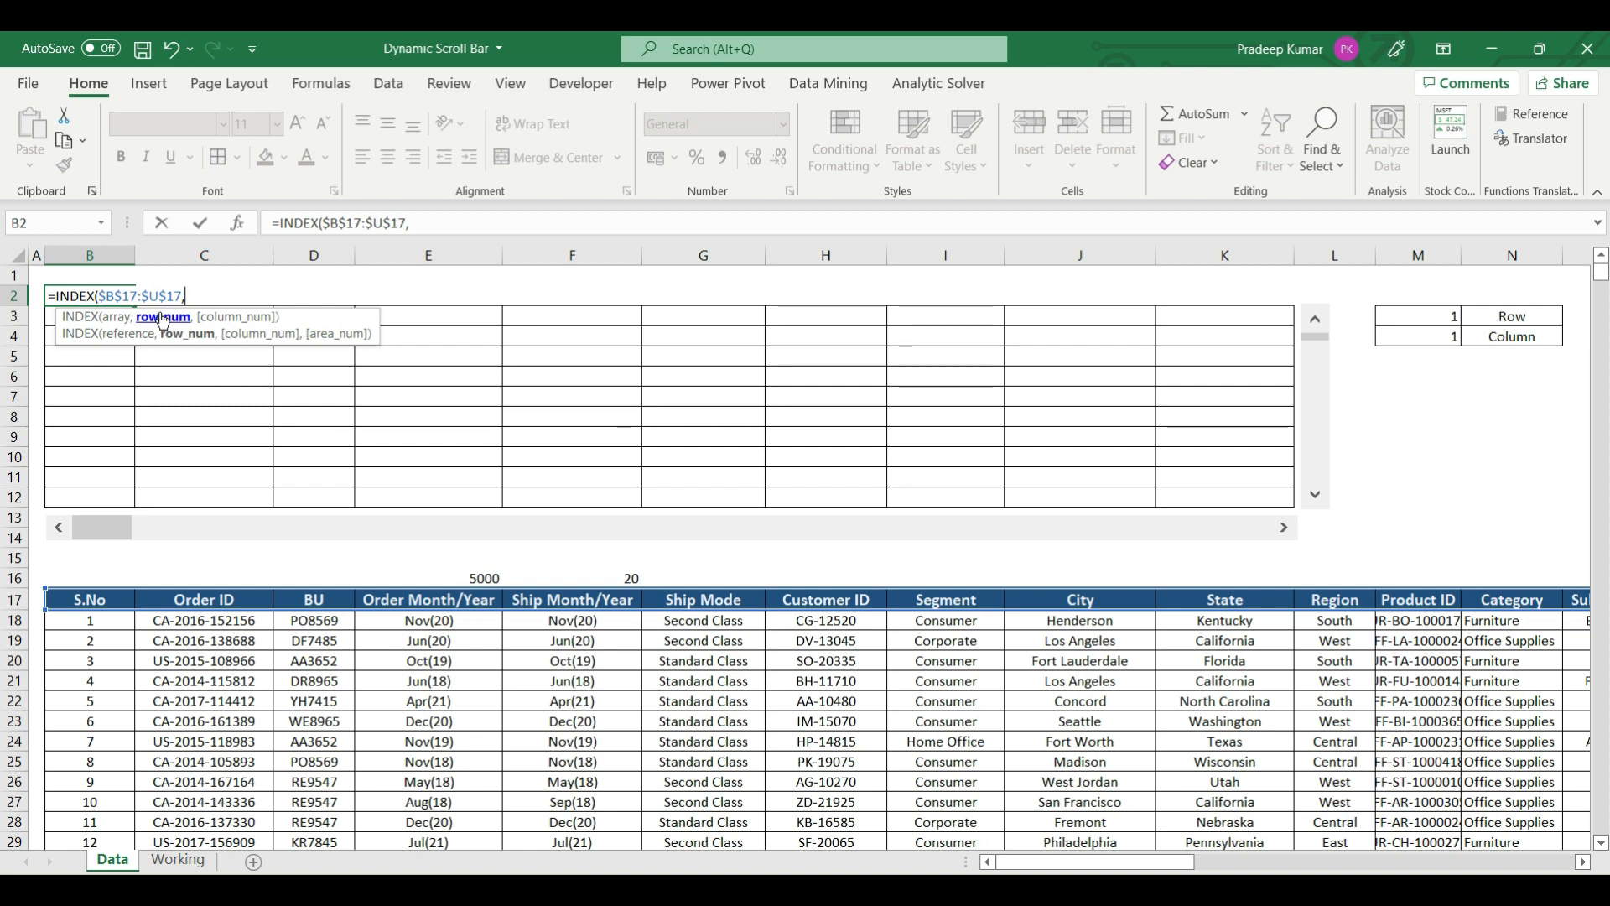
type(",")
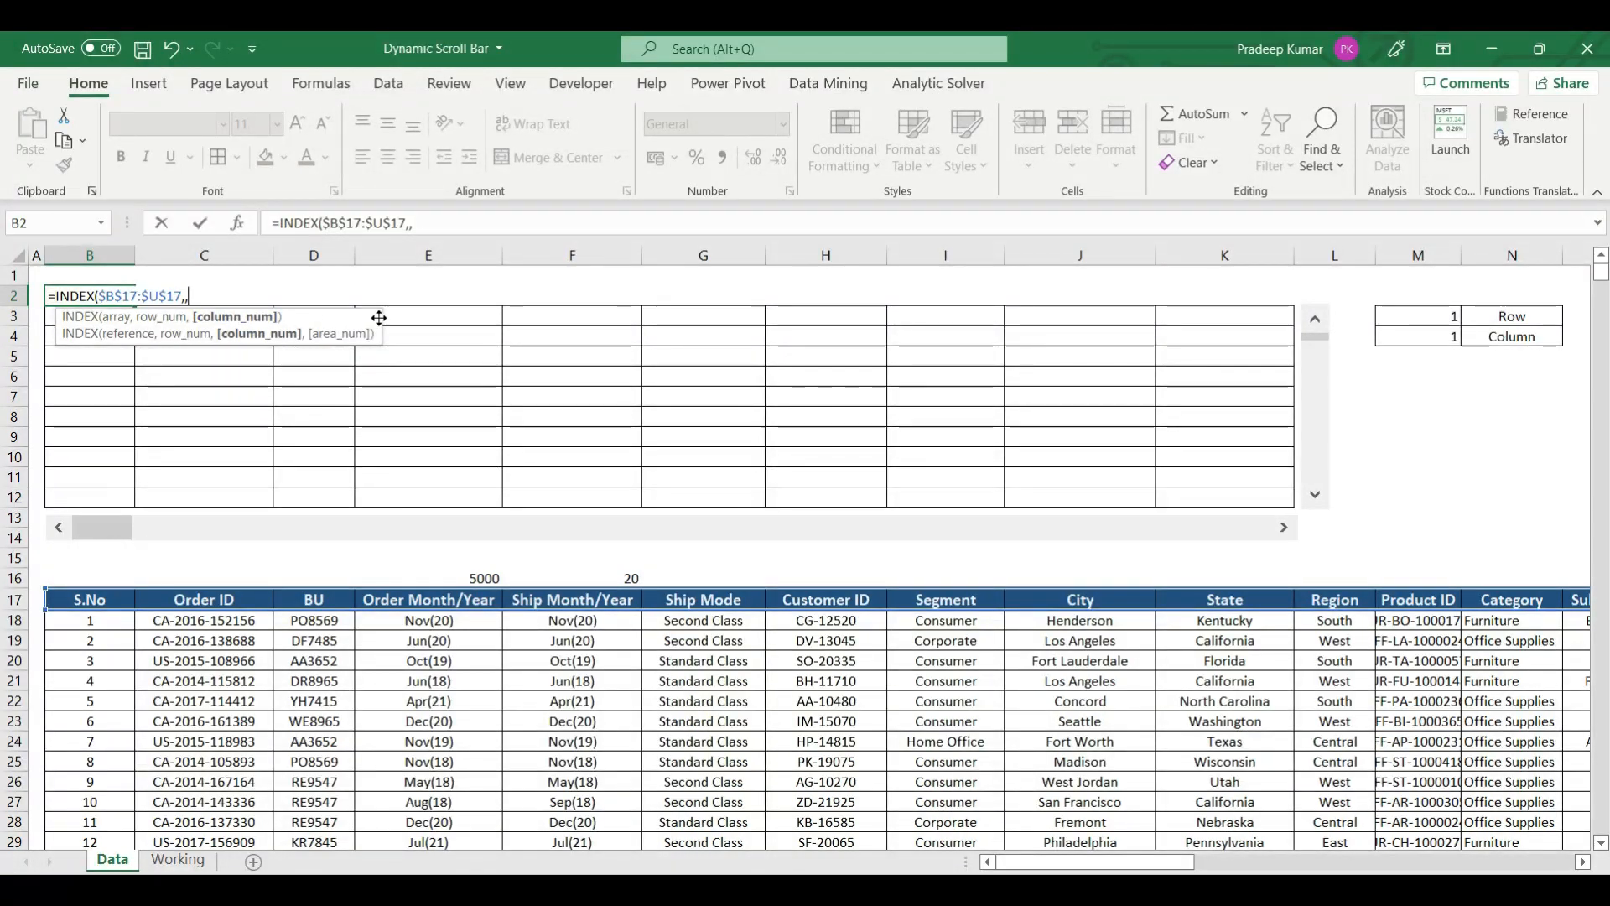
Complete the B2 formula with the column number $M$4+COLUMN()-2.
left_click(1442, 333)
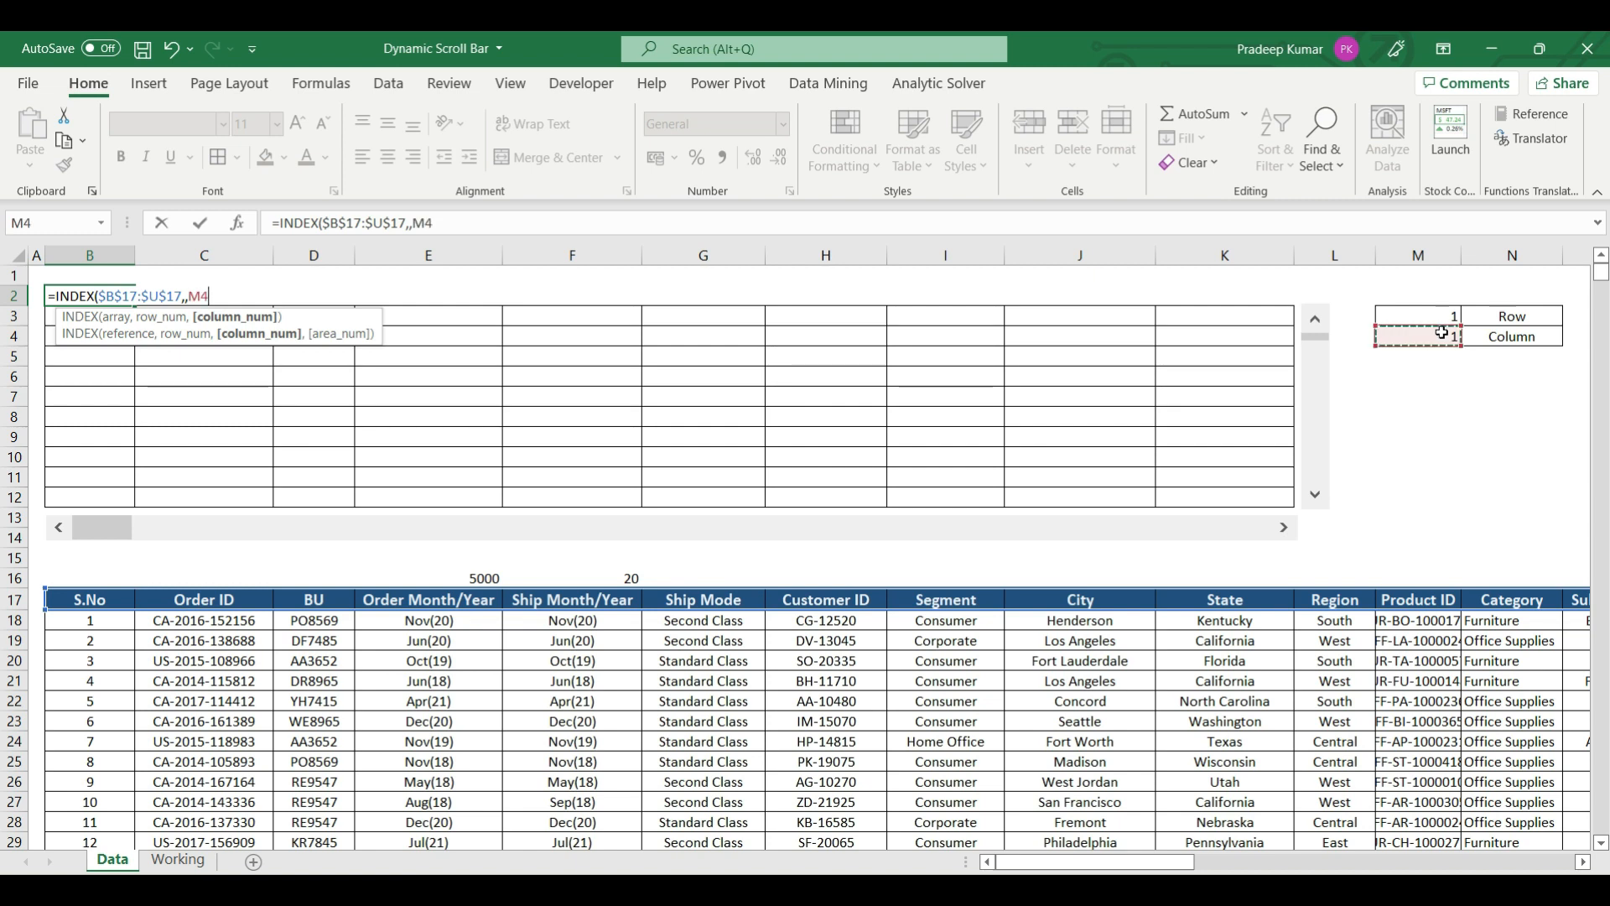
key("F4")
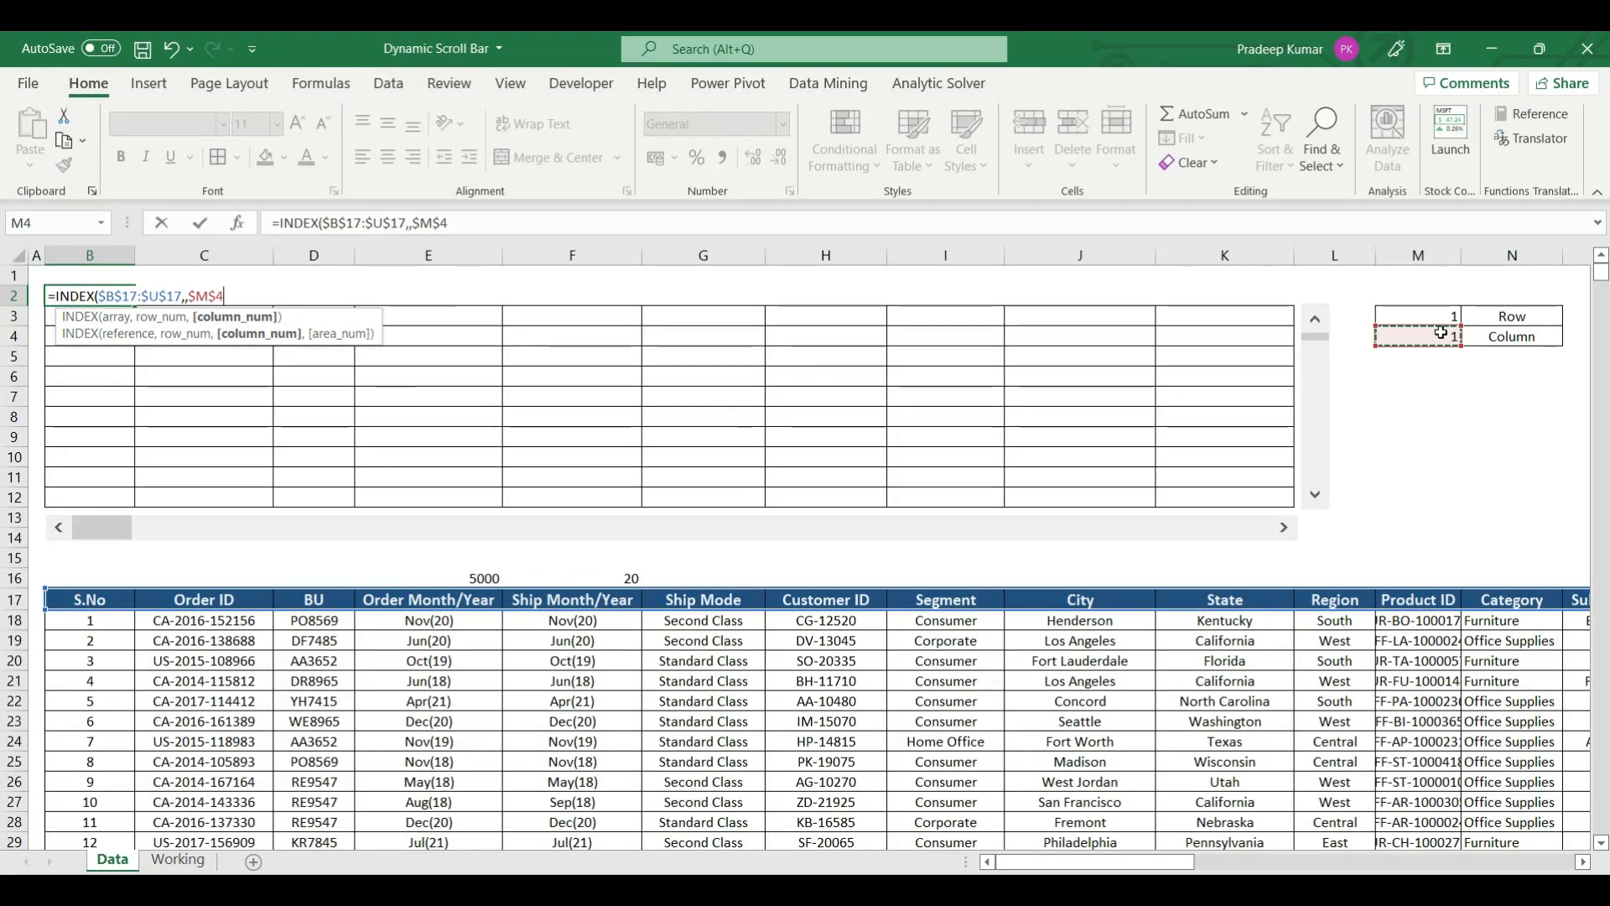
type("+co")
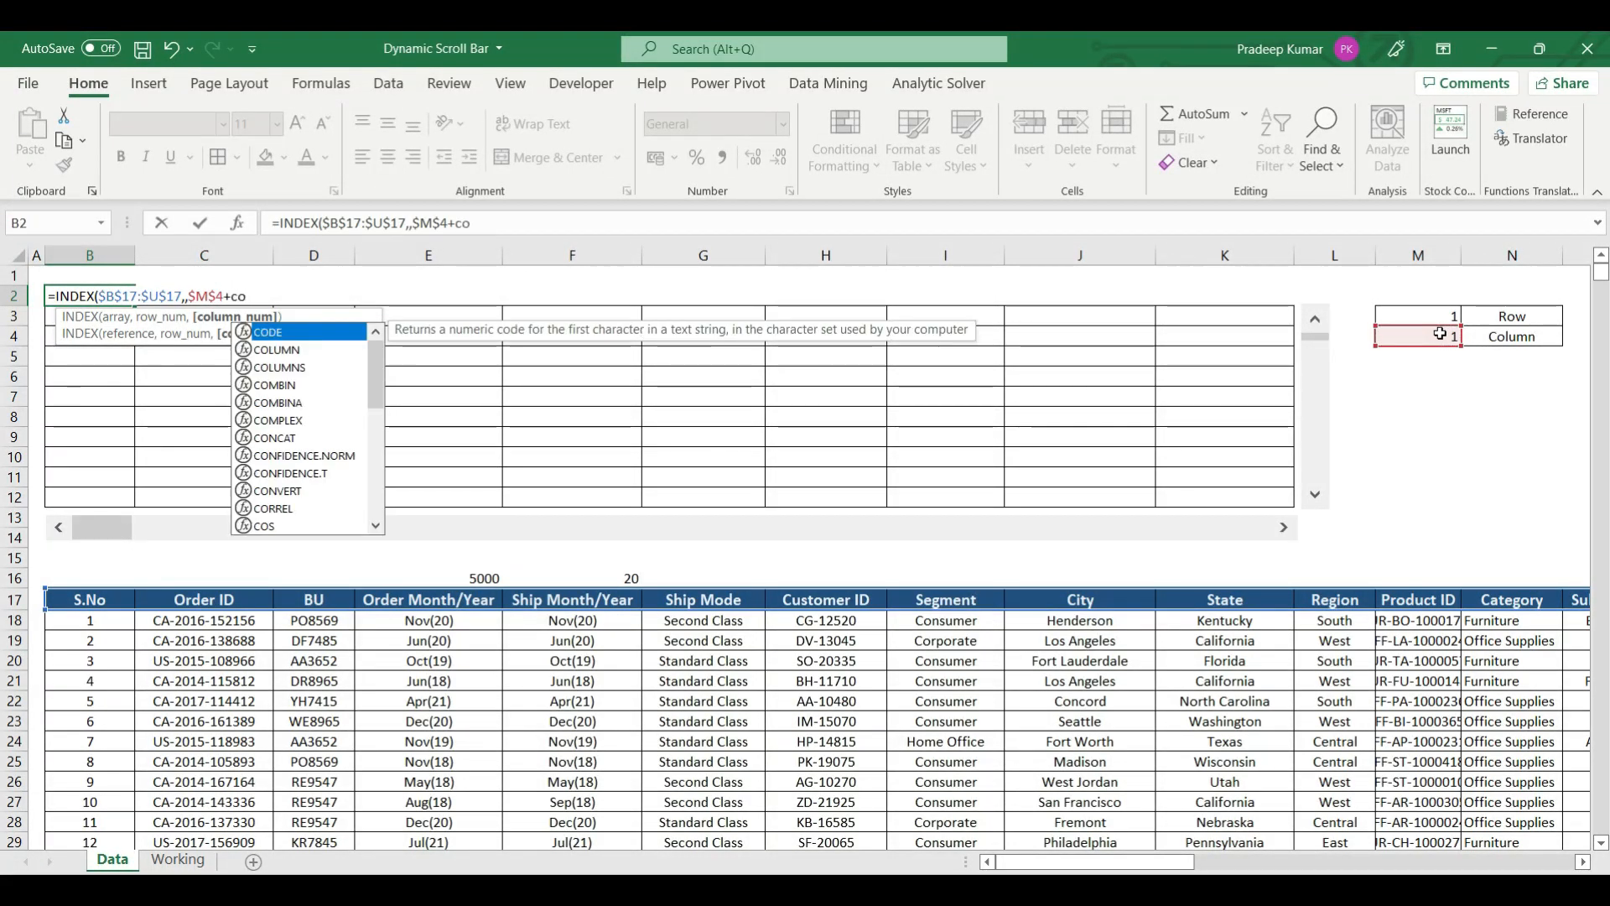
type("lumn")
key("Tab")
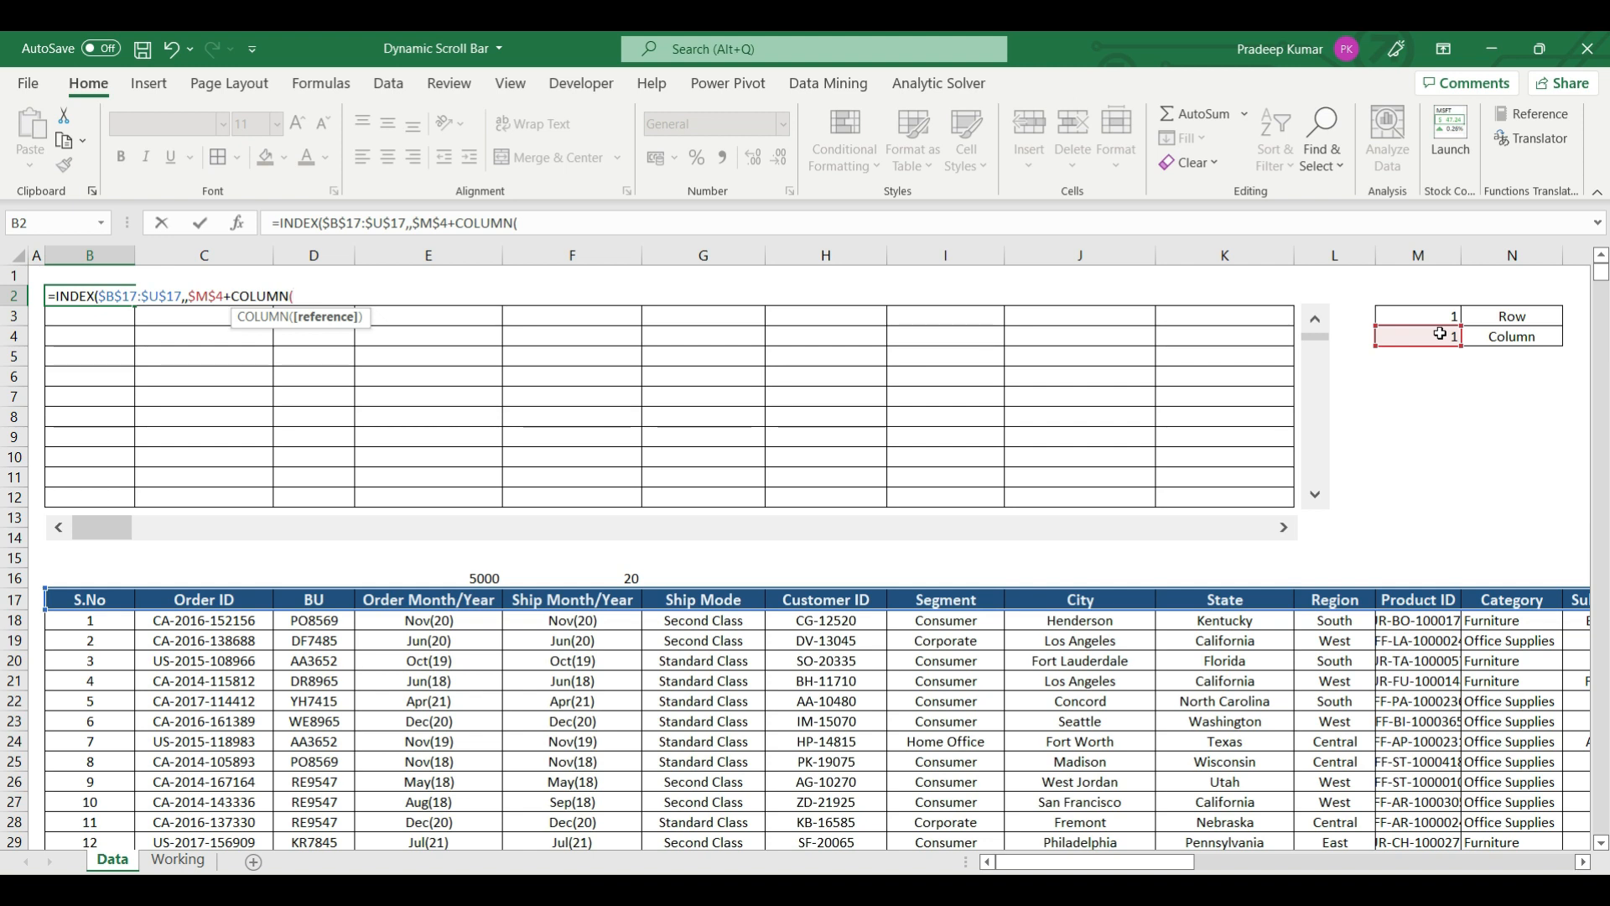
type(")")
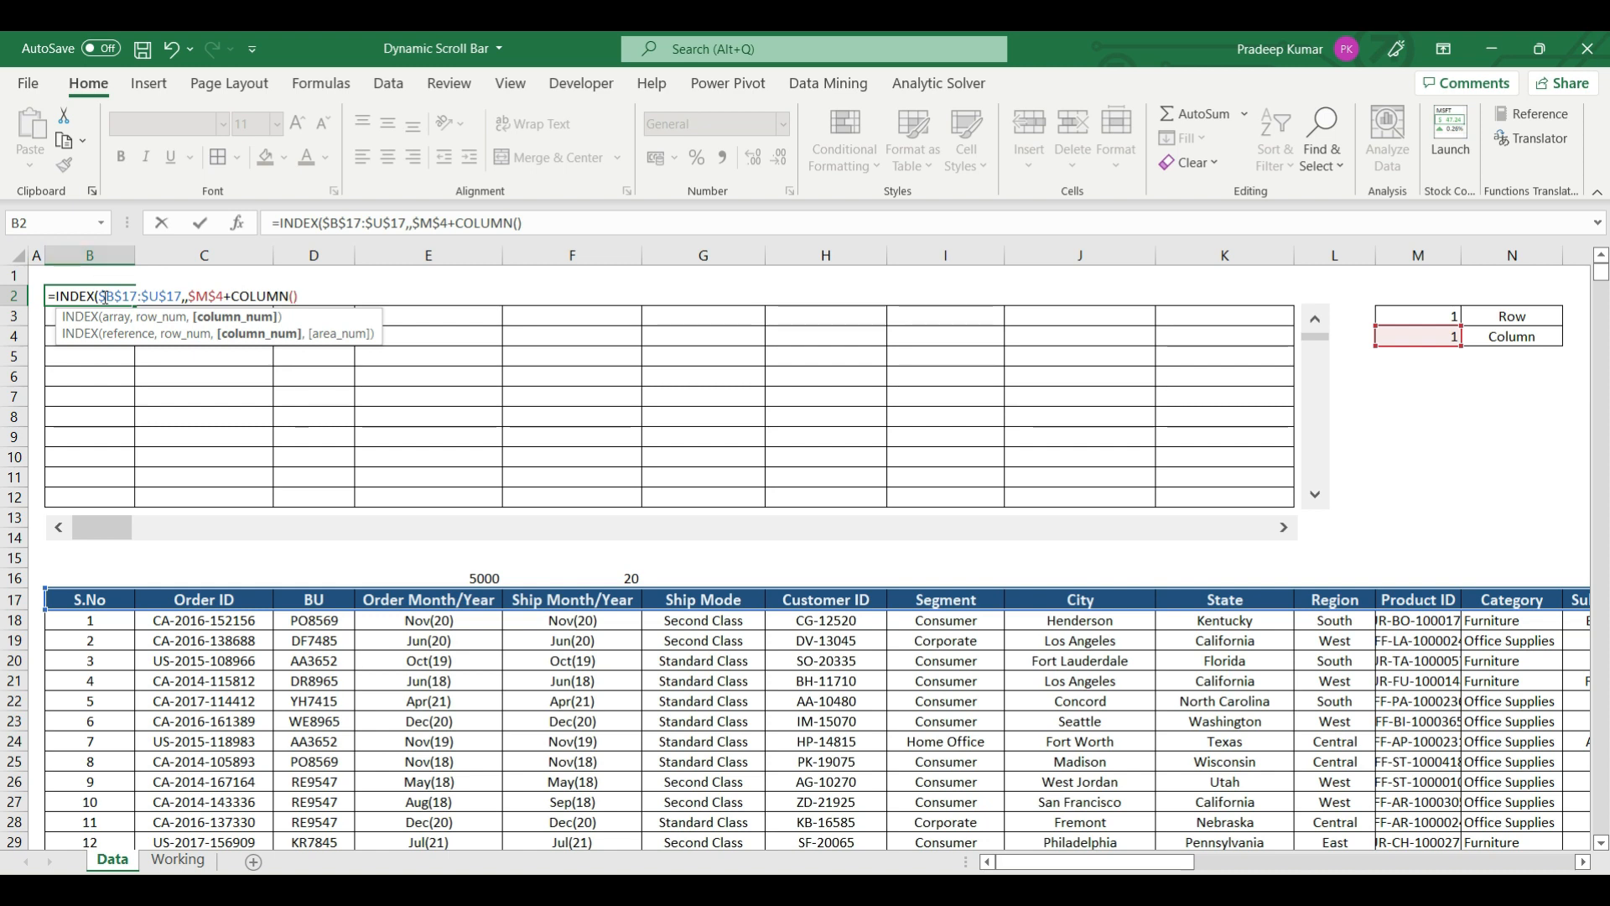
type("-")
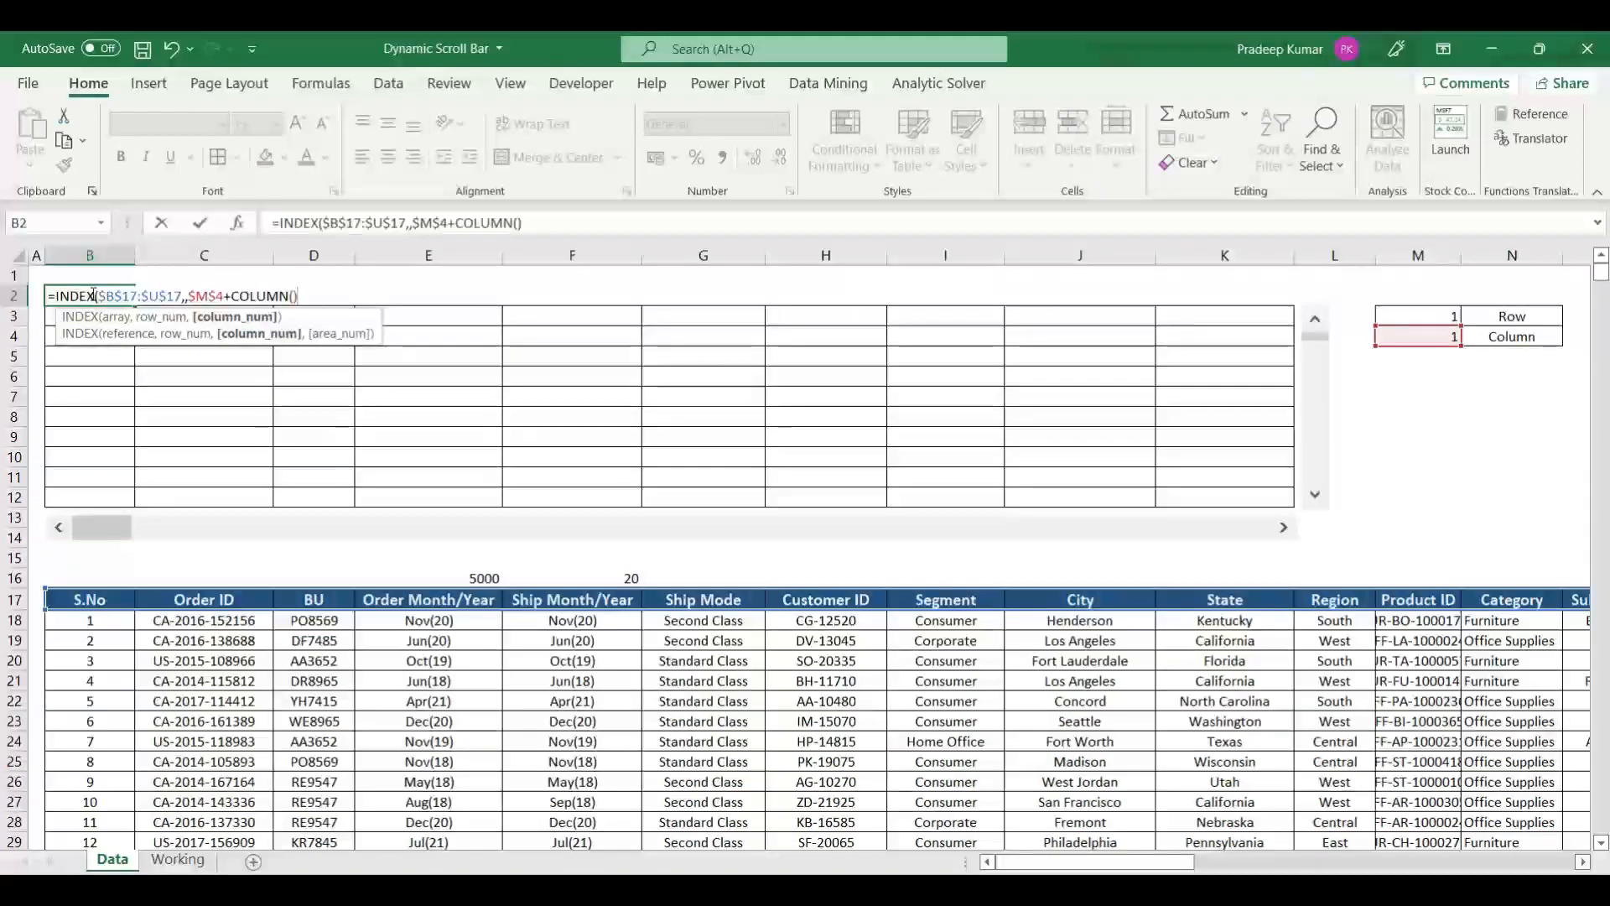
type("2")
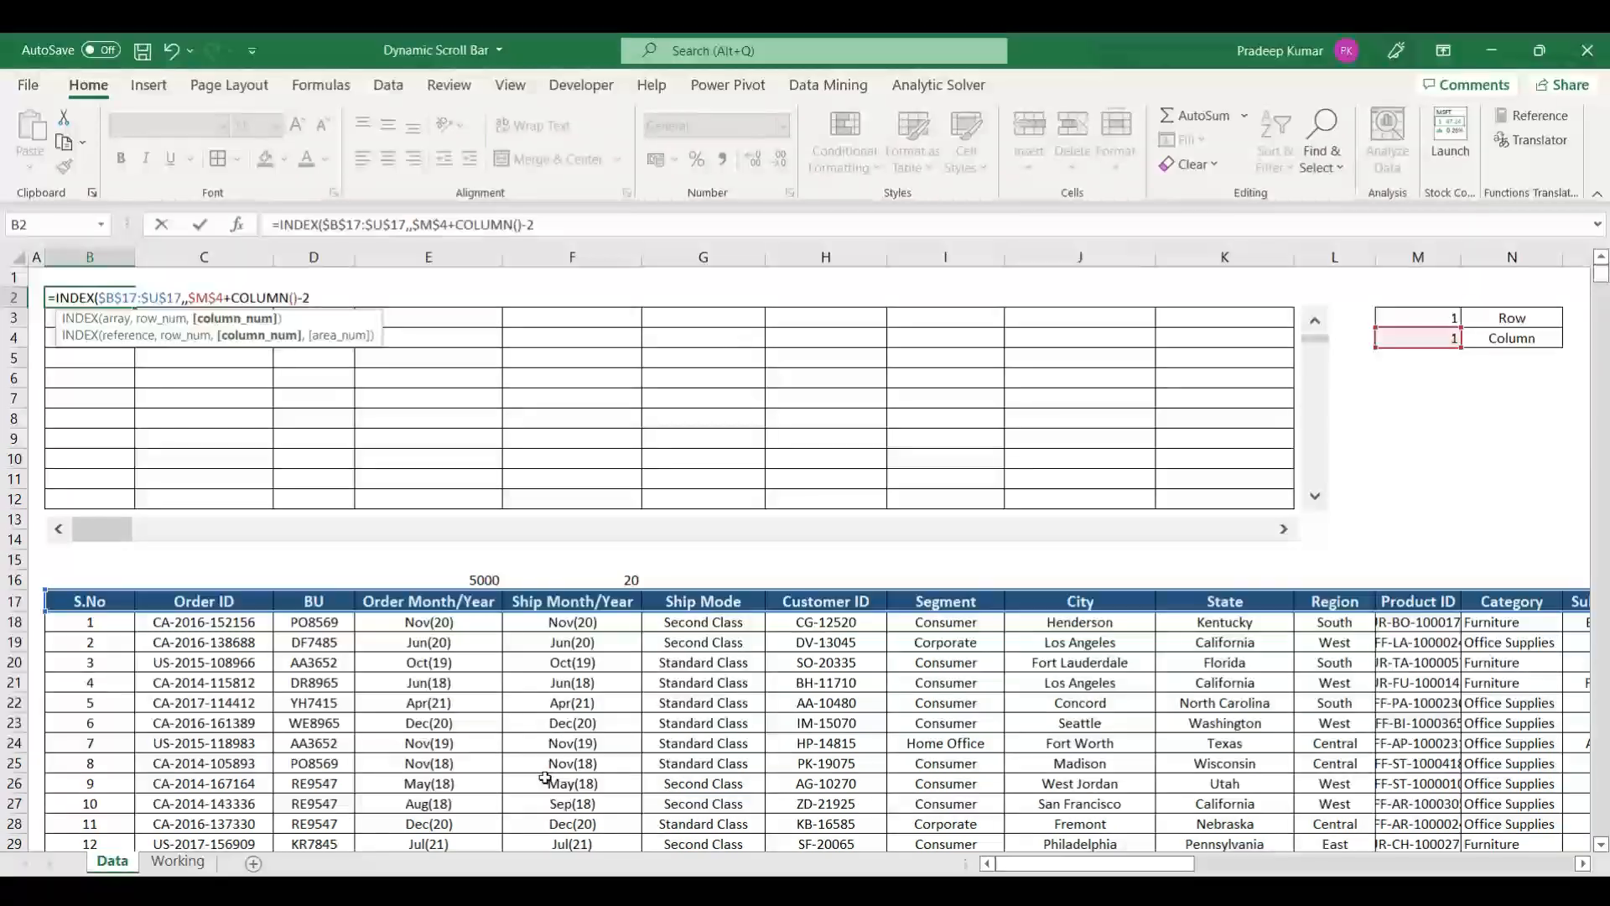
type(")")
key("ctrl+Return")
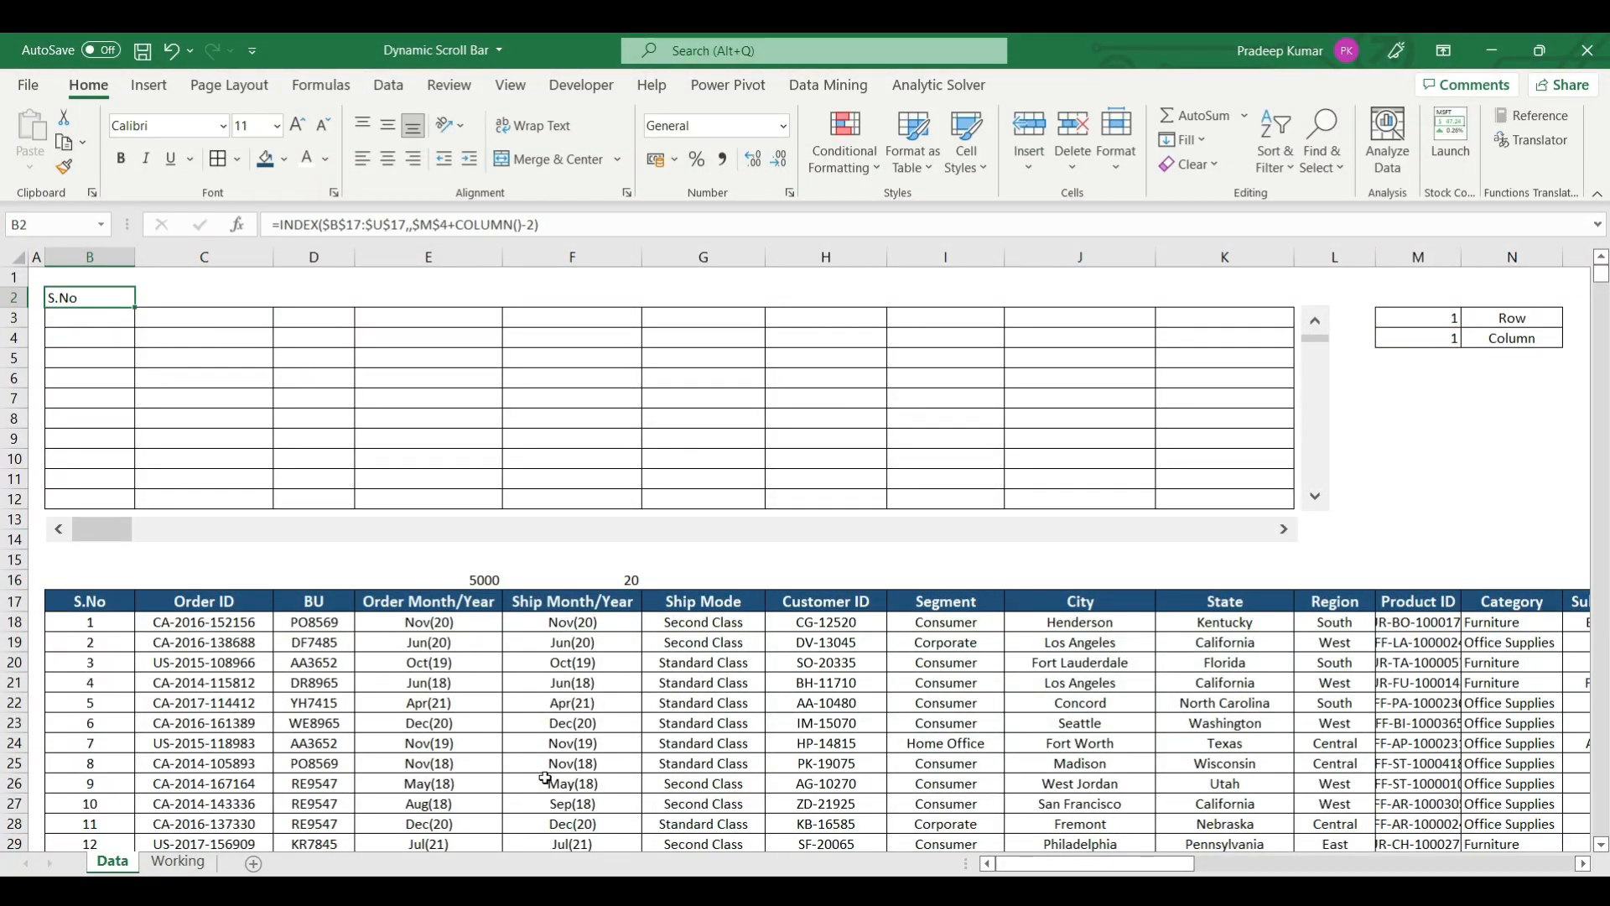
Copy the header formula from B2 across C2:K2.
key("ctrl+c")
left_click_drag(187, 293, 1202, 291)
key("ctrl+v")
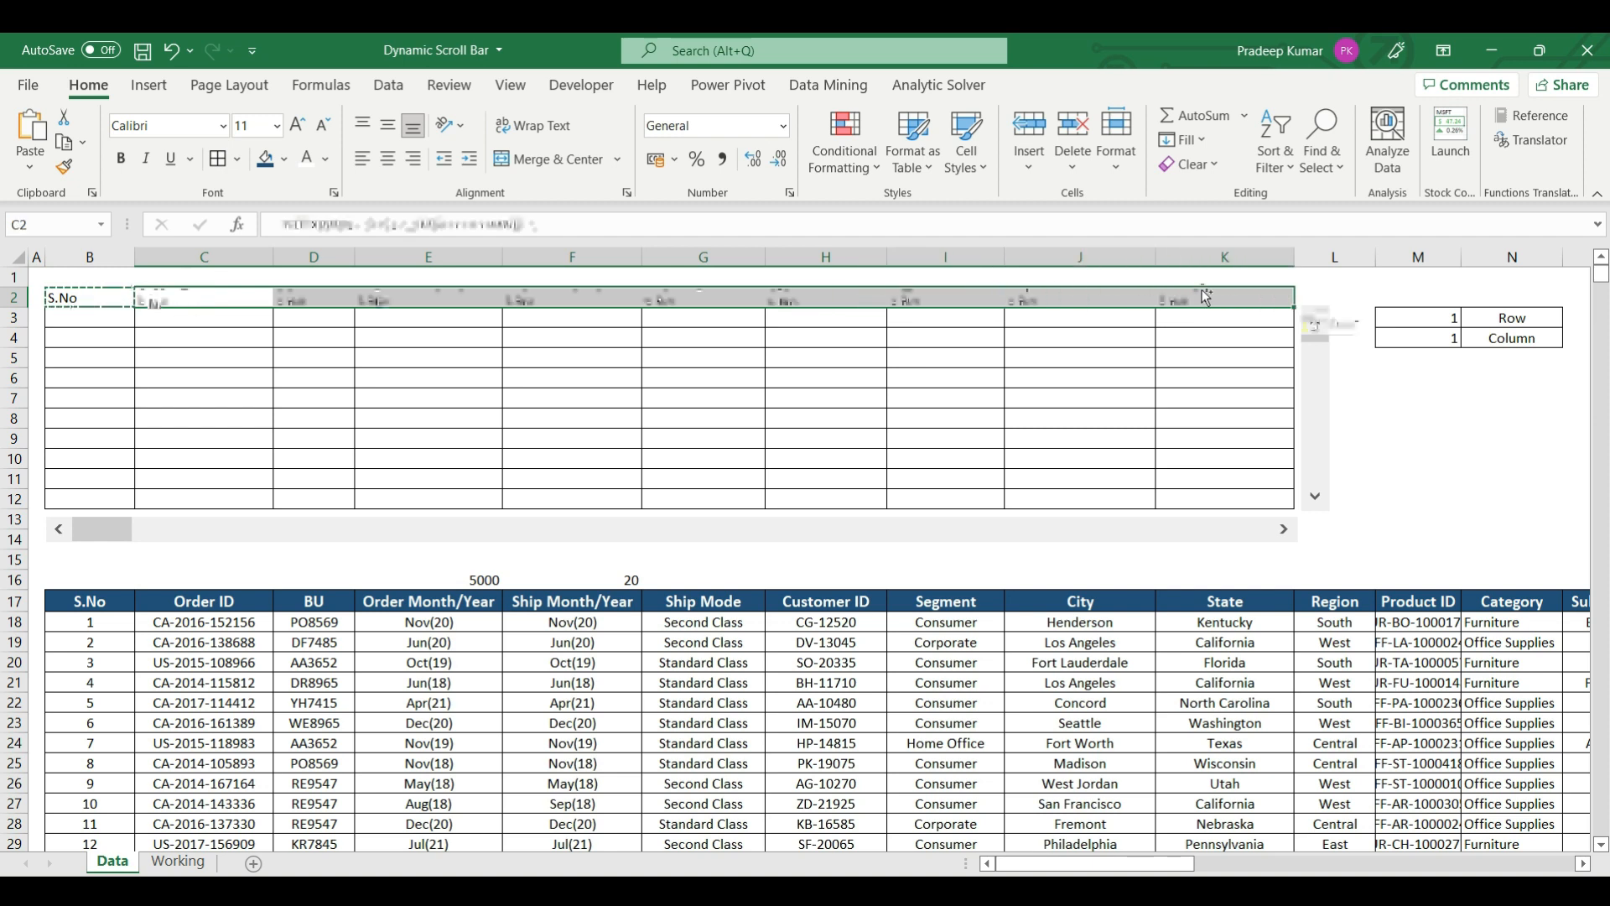
key("Escape")
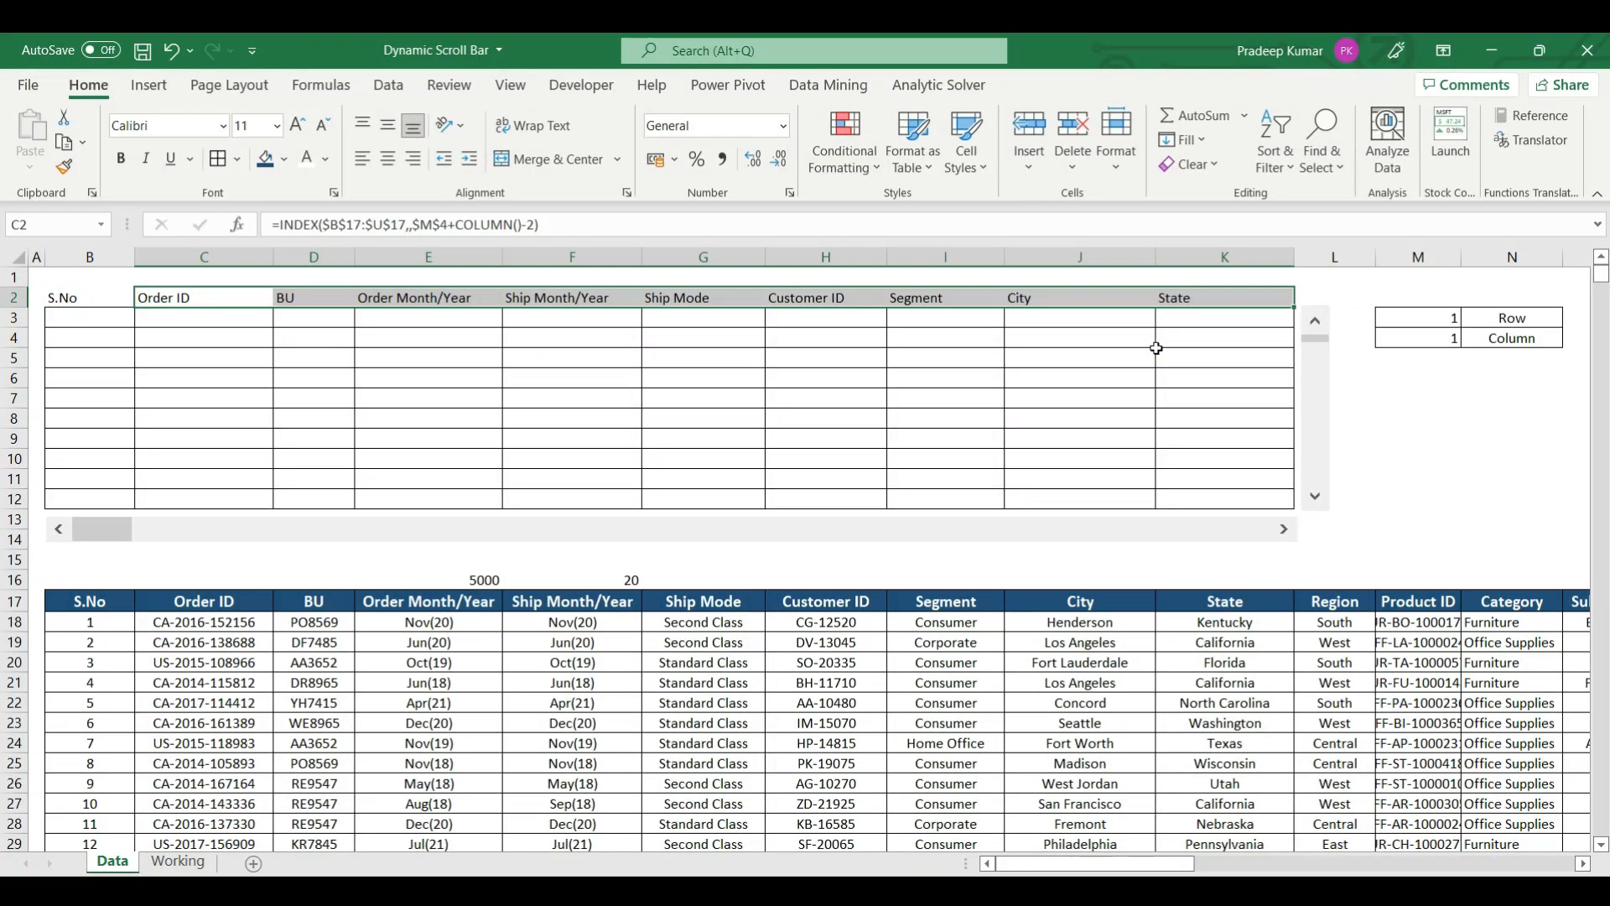
left_click(1159, 352)
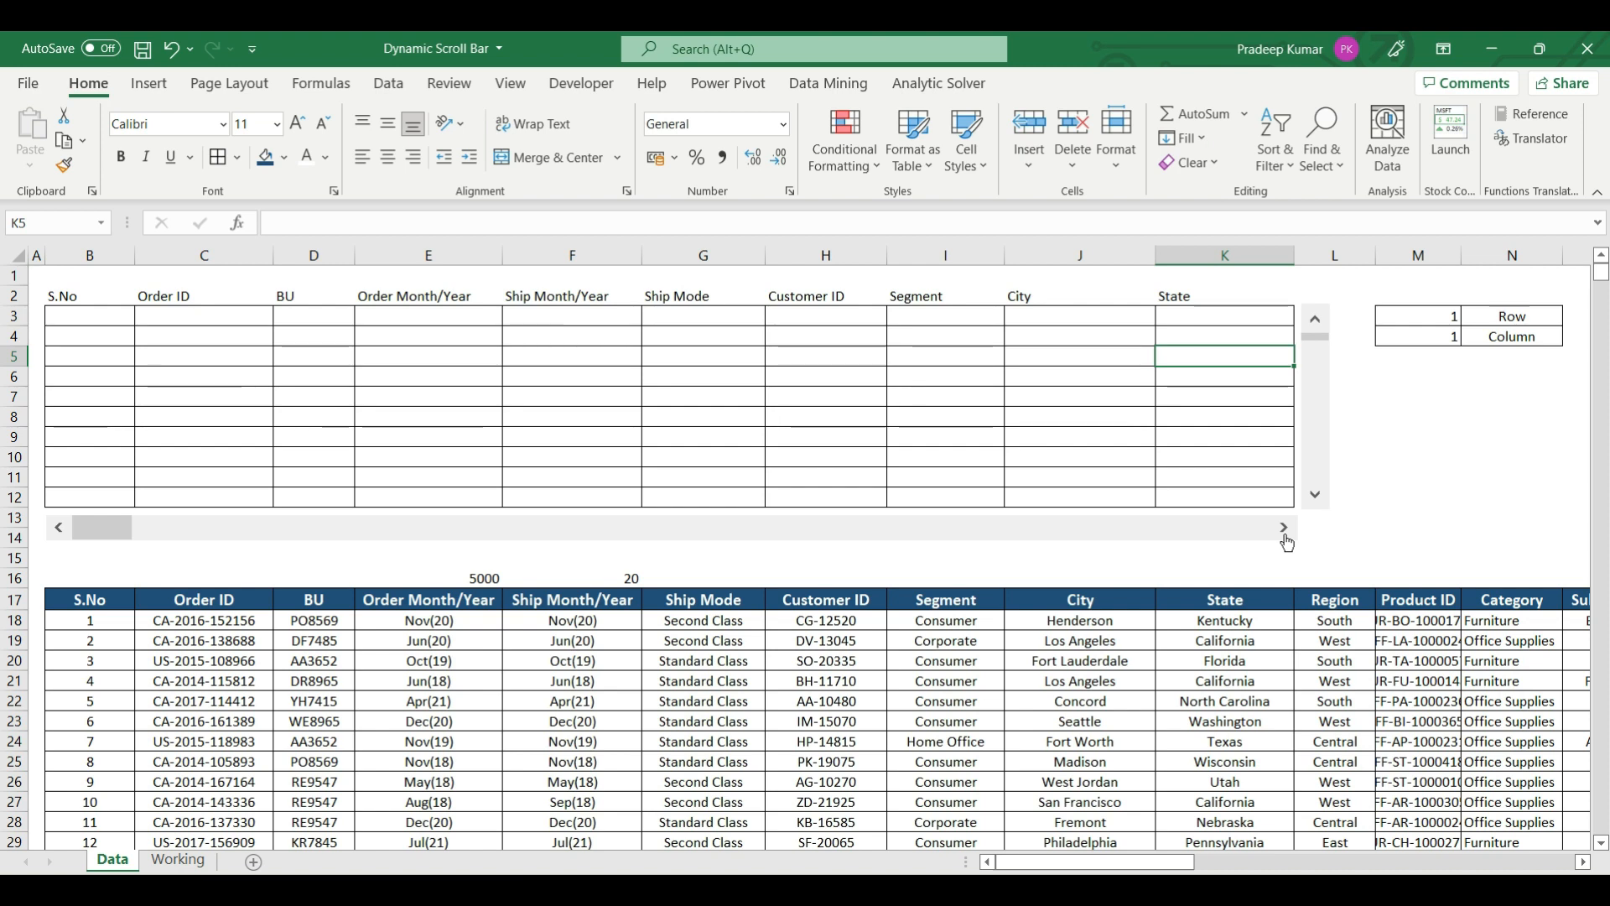
Test the horizontal scroll bar up to its last column and examine the header formulas in C2:K2.
left_click(1284, 528)
left_click(1284, 529)
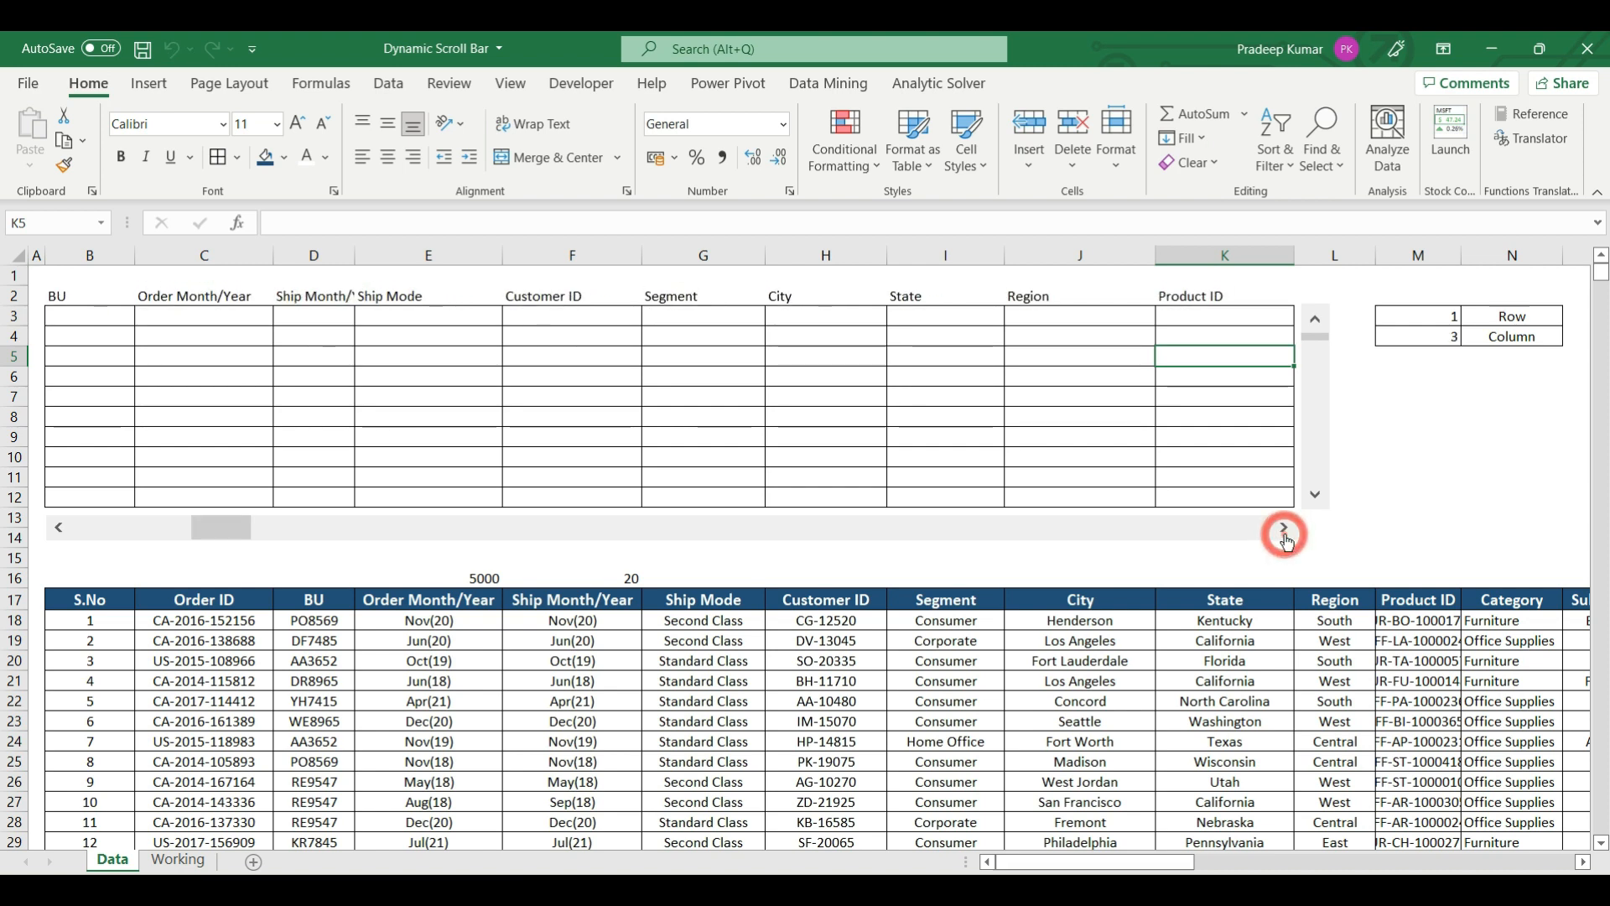
left_click(1285, 528)
left_click(1284, 528)
left_click(1284, 529)
left_click(1284, 528)
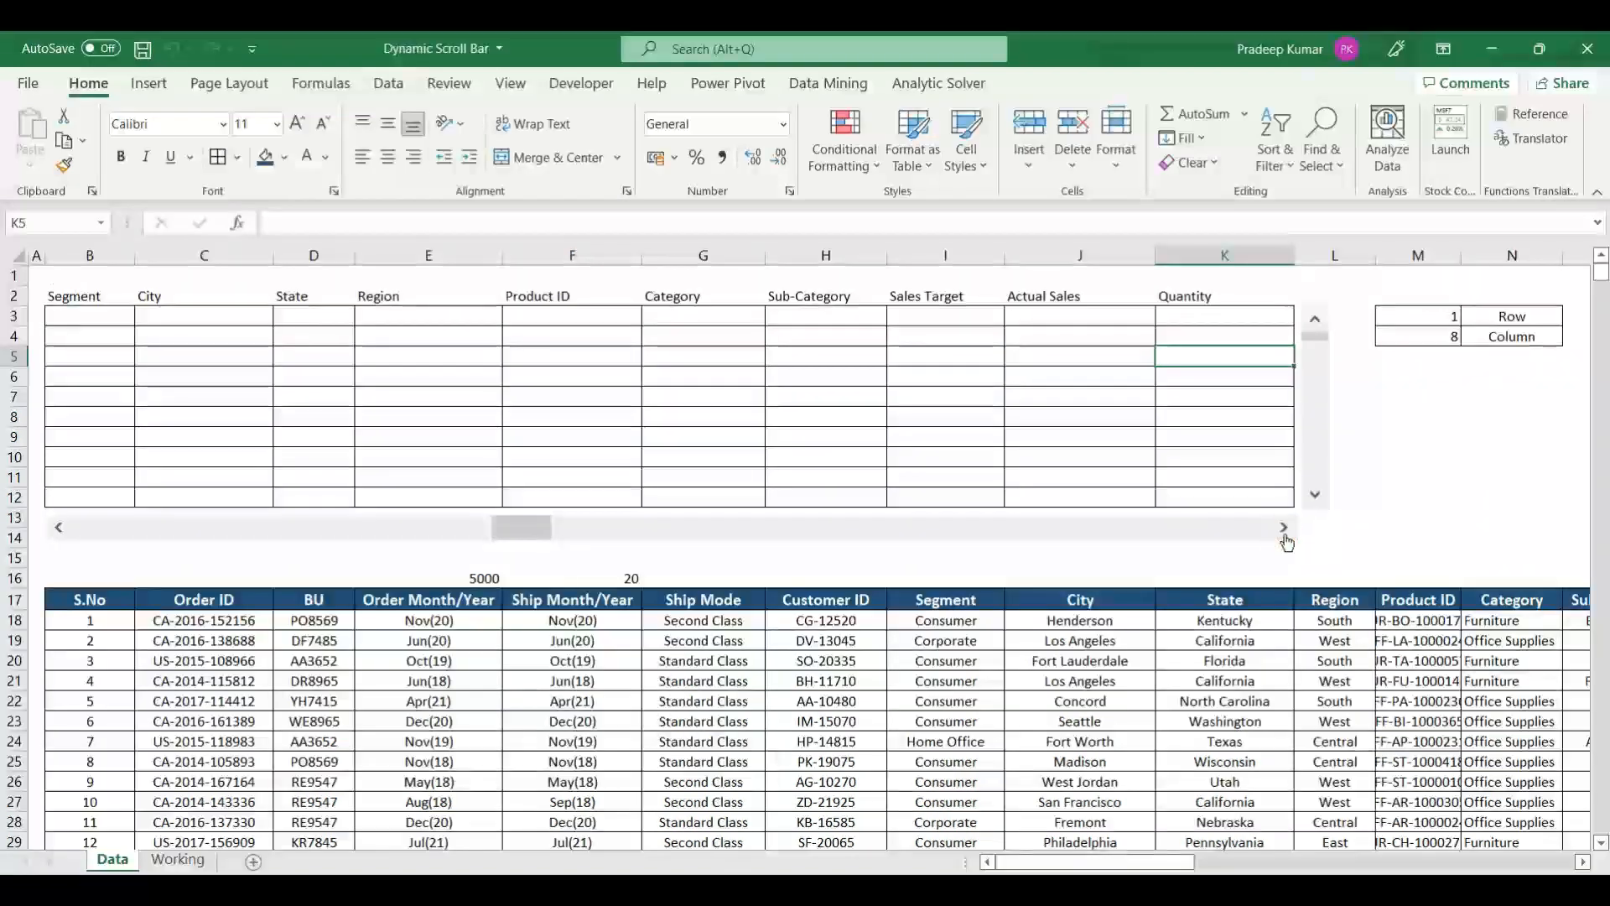
left_click(1284, 528)
left_click(1284, 528)
left_click(1284, 528)
left_click(1285, 528)
left_click(1284, 528)
left_click(1284, 529)
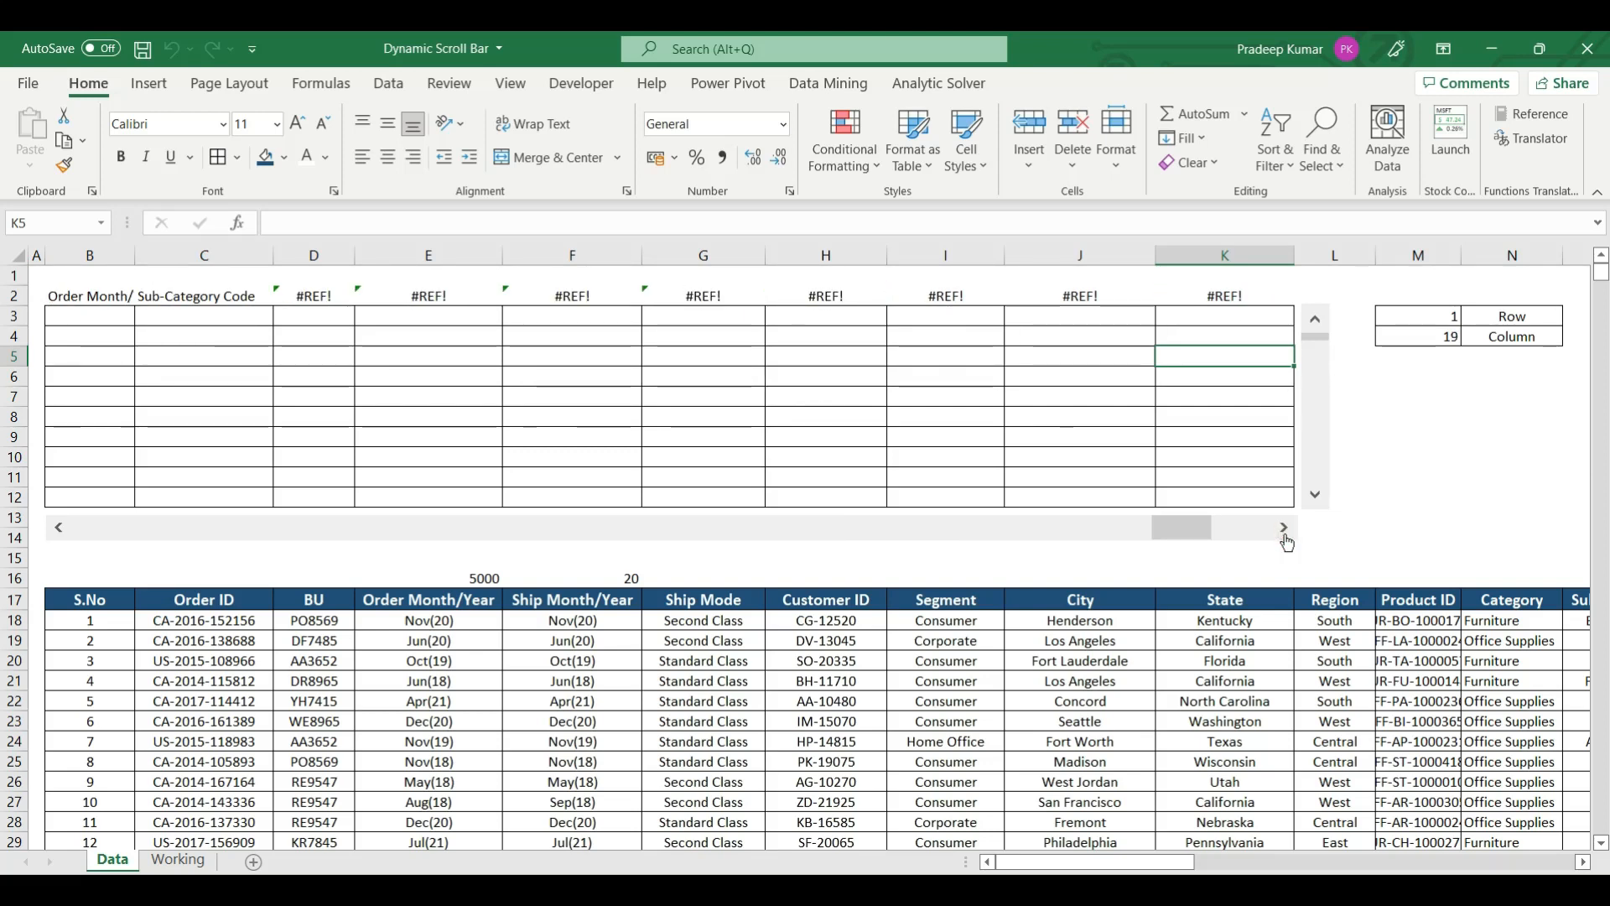
left_click(1284, 528)
left_click(1284, 528)
left_click_drag(204, 295, 1197, 303)
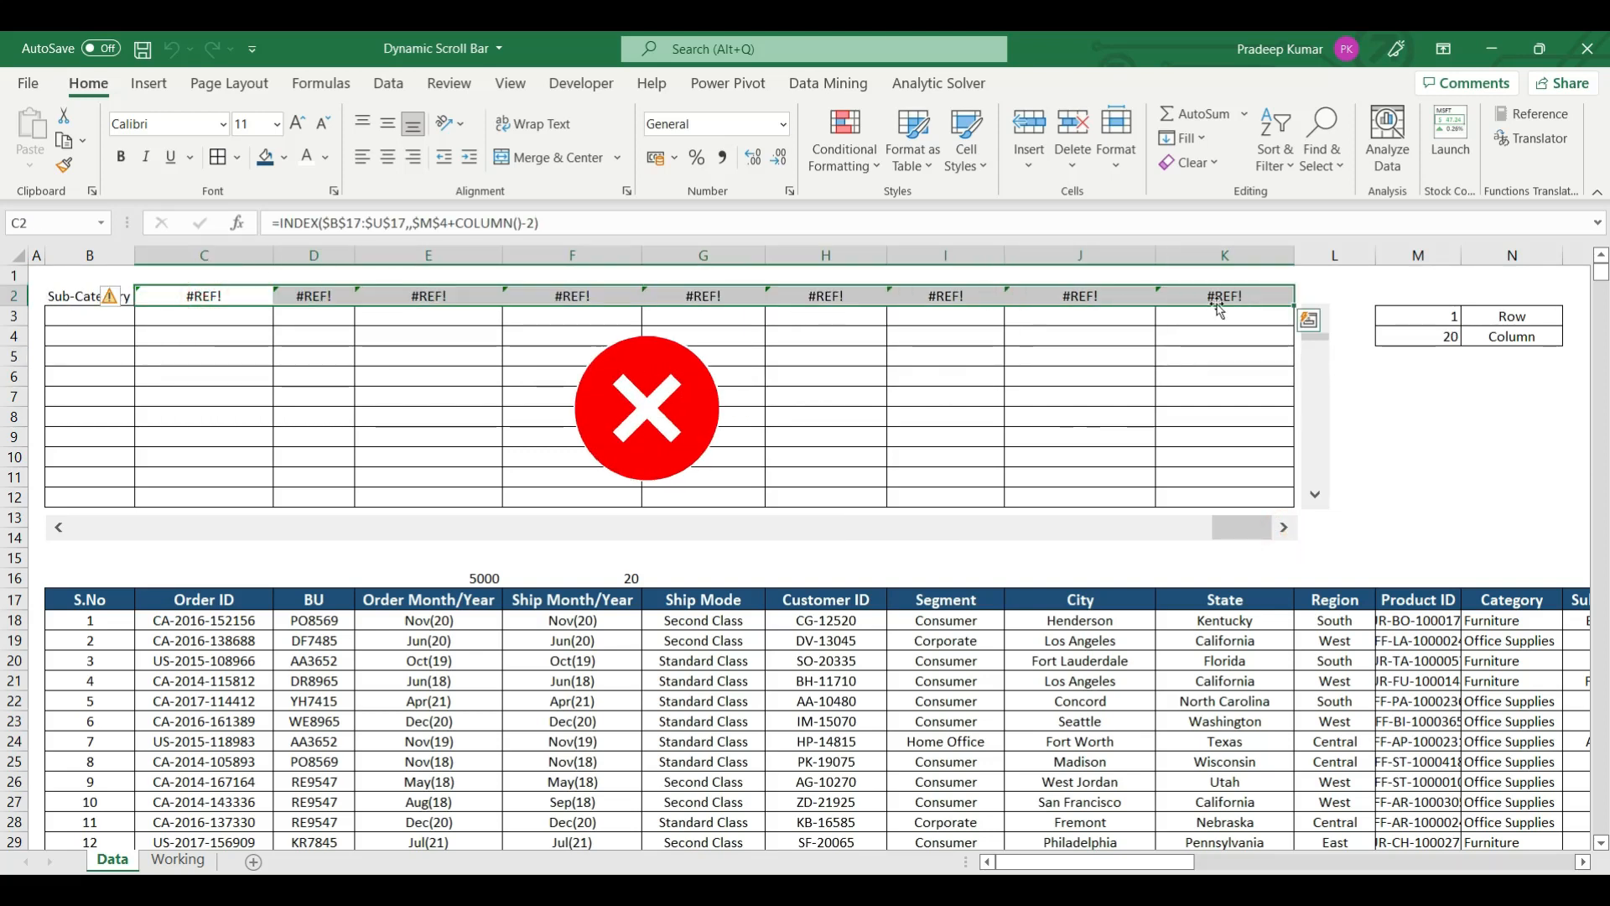
Set the horizontal scroll bar's maximum value to 11 and move it back to the first column.
right_click(1030, 535)
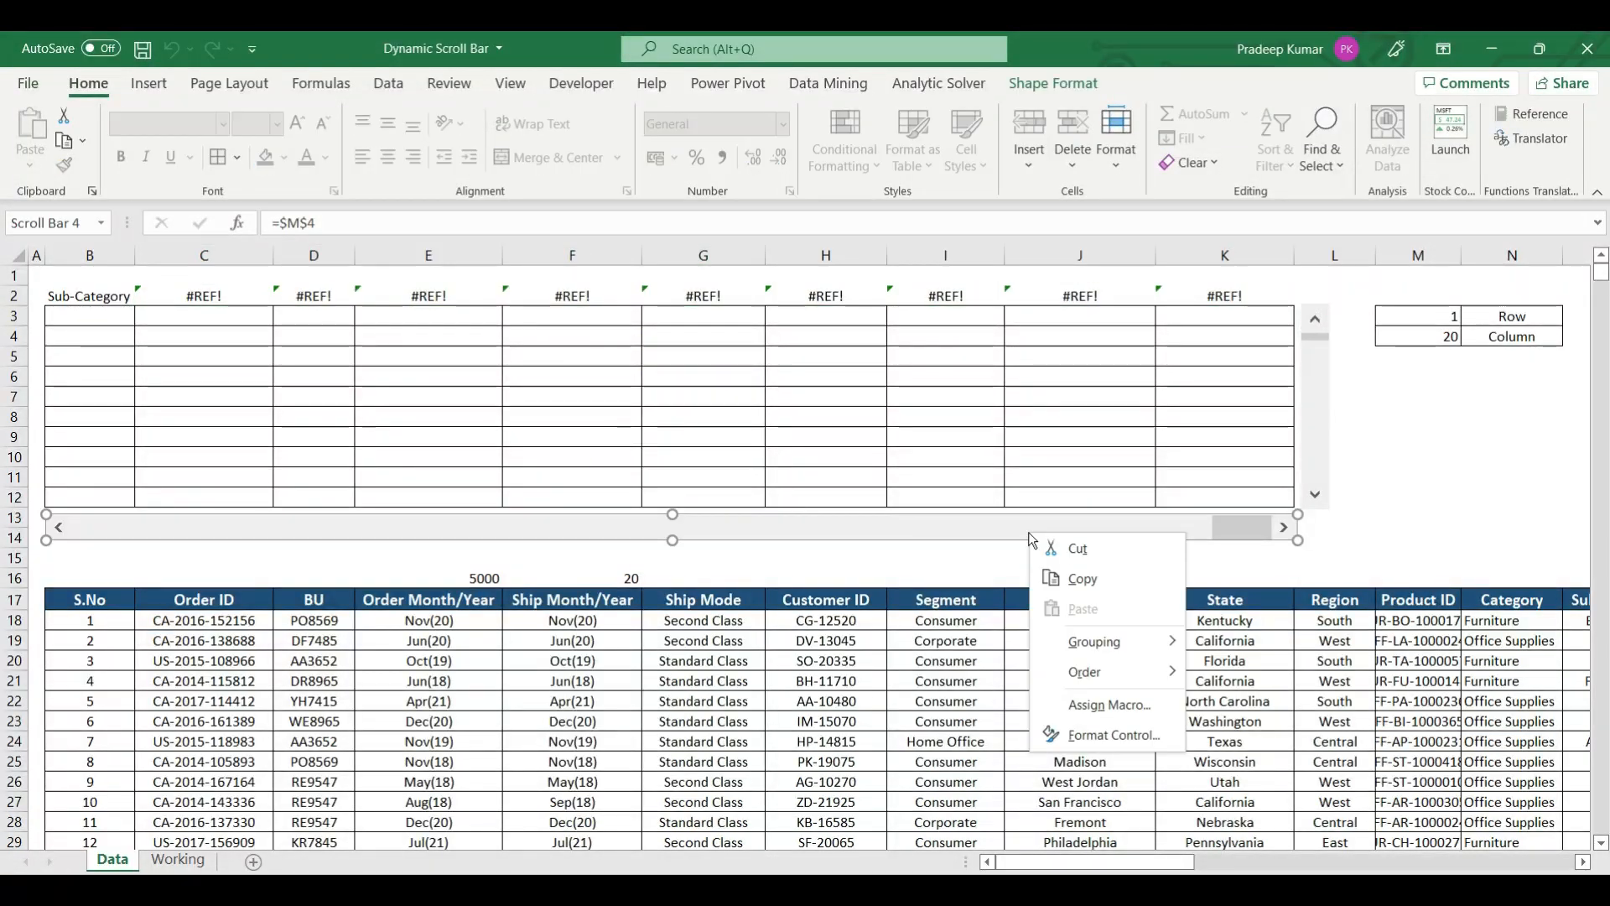
left_click(1093, 736)
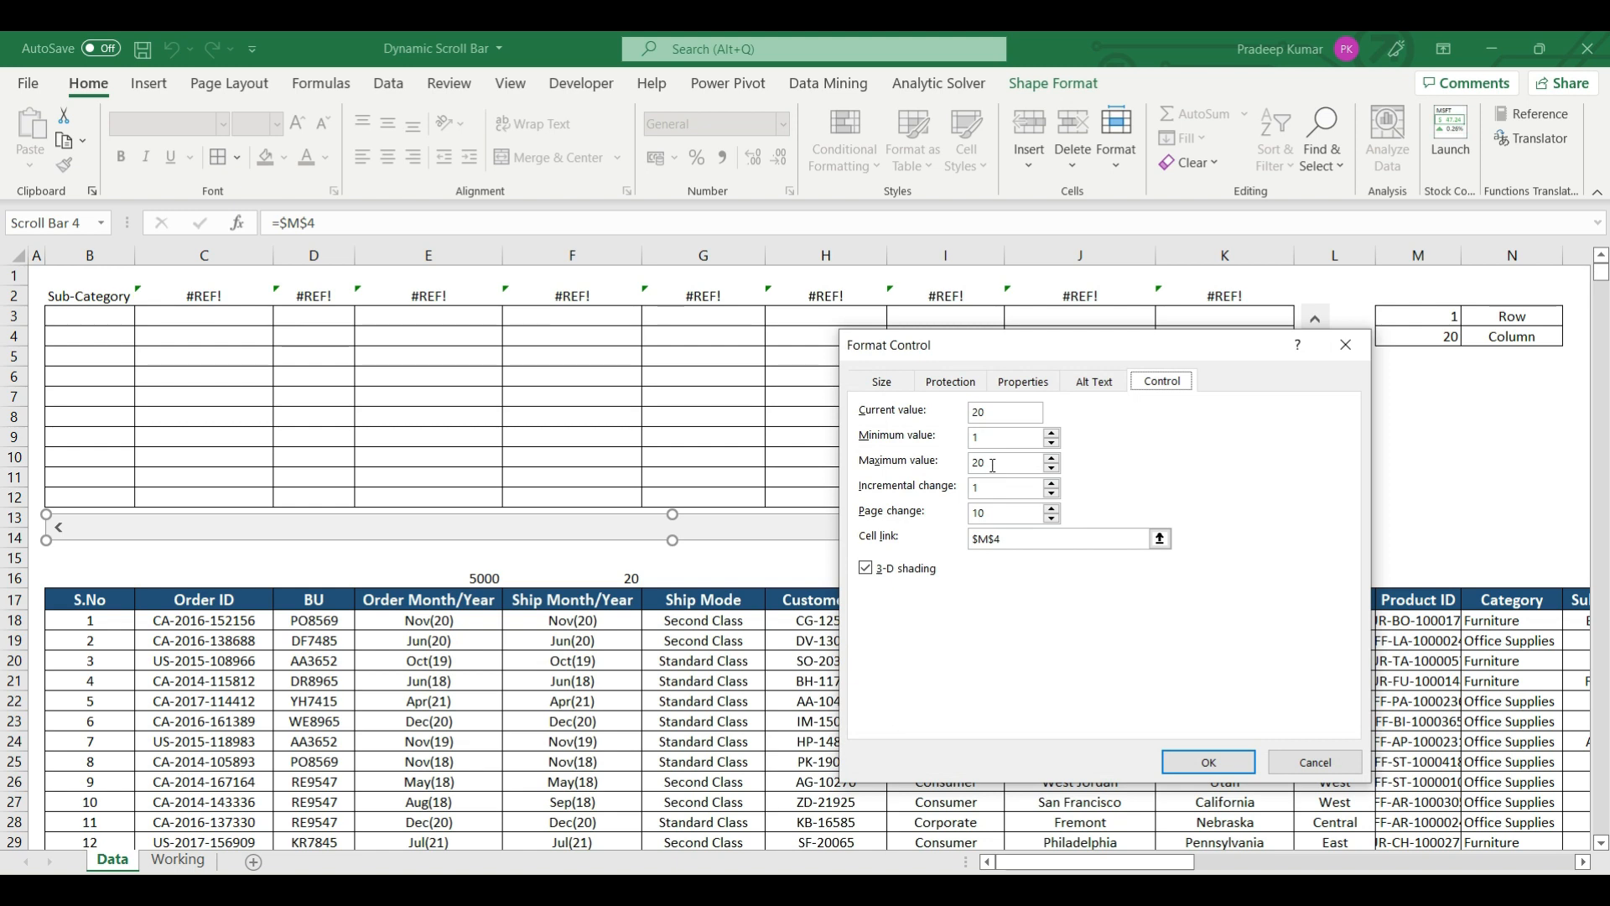
left_click_drag(992, 464, 952, 457)
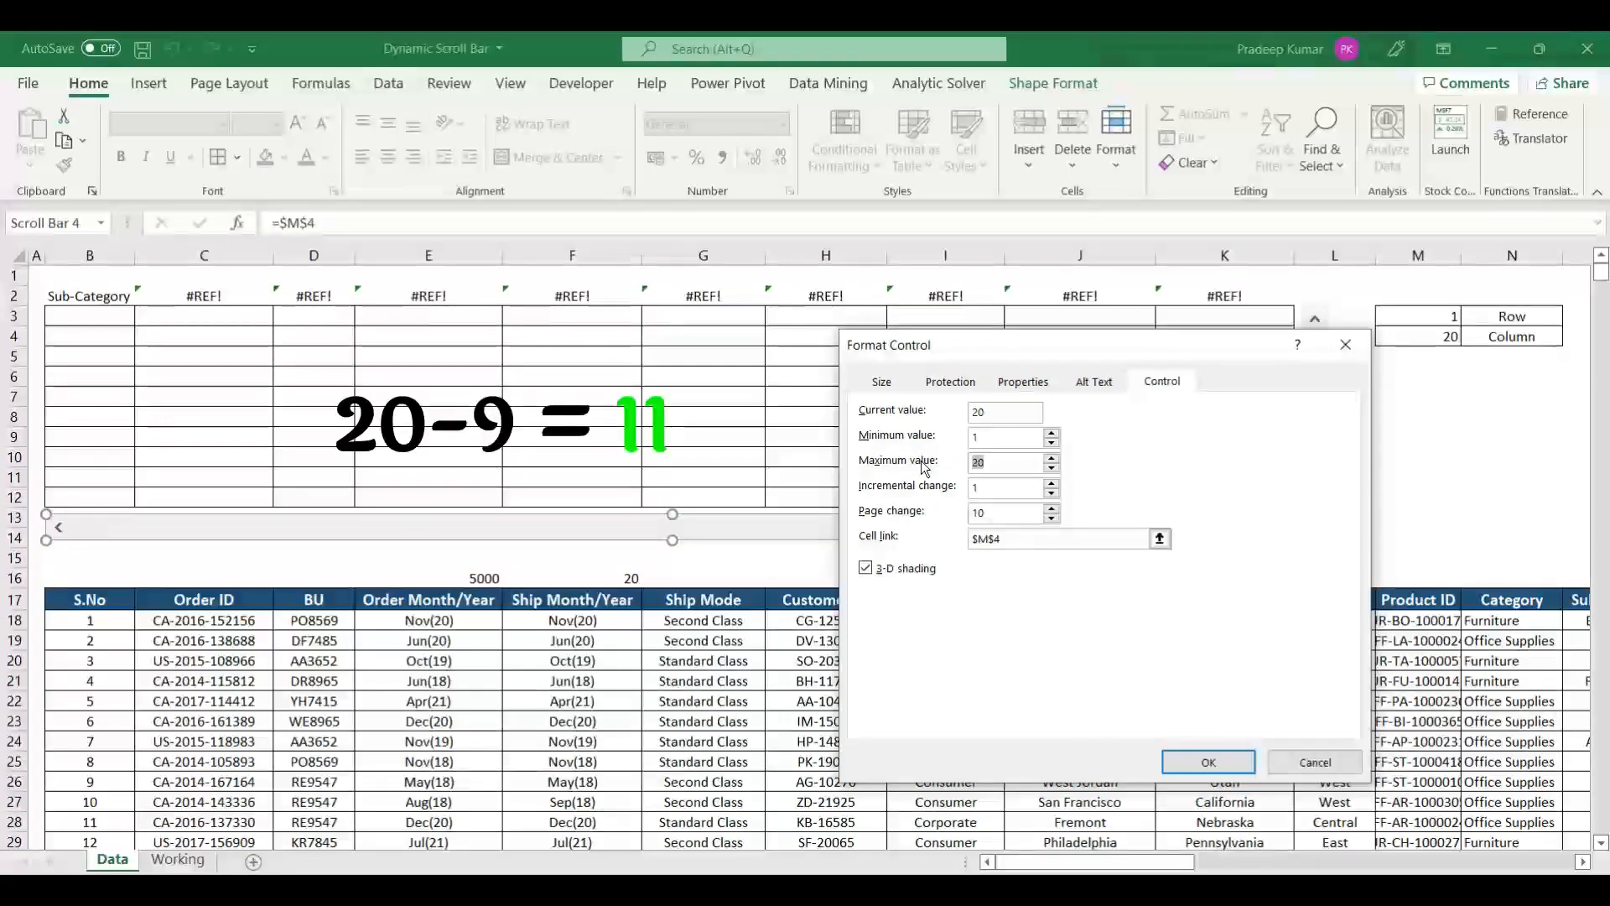
type("11")
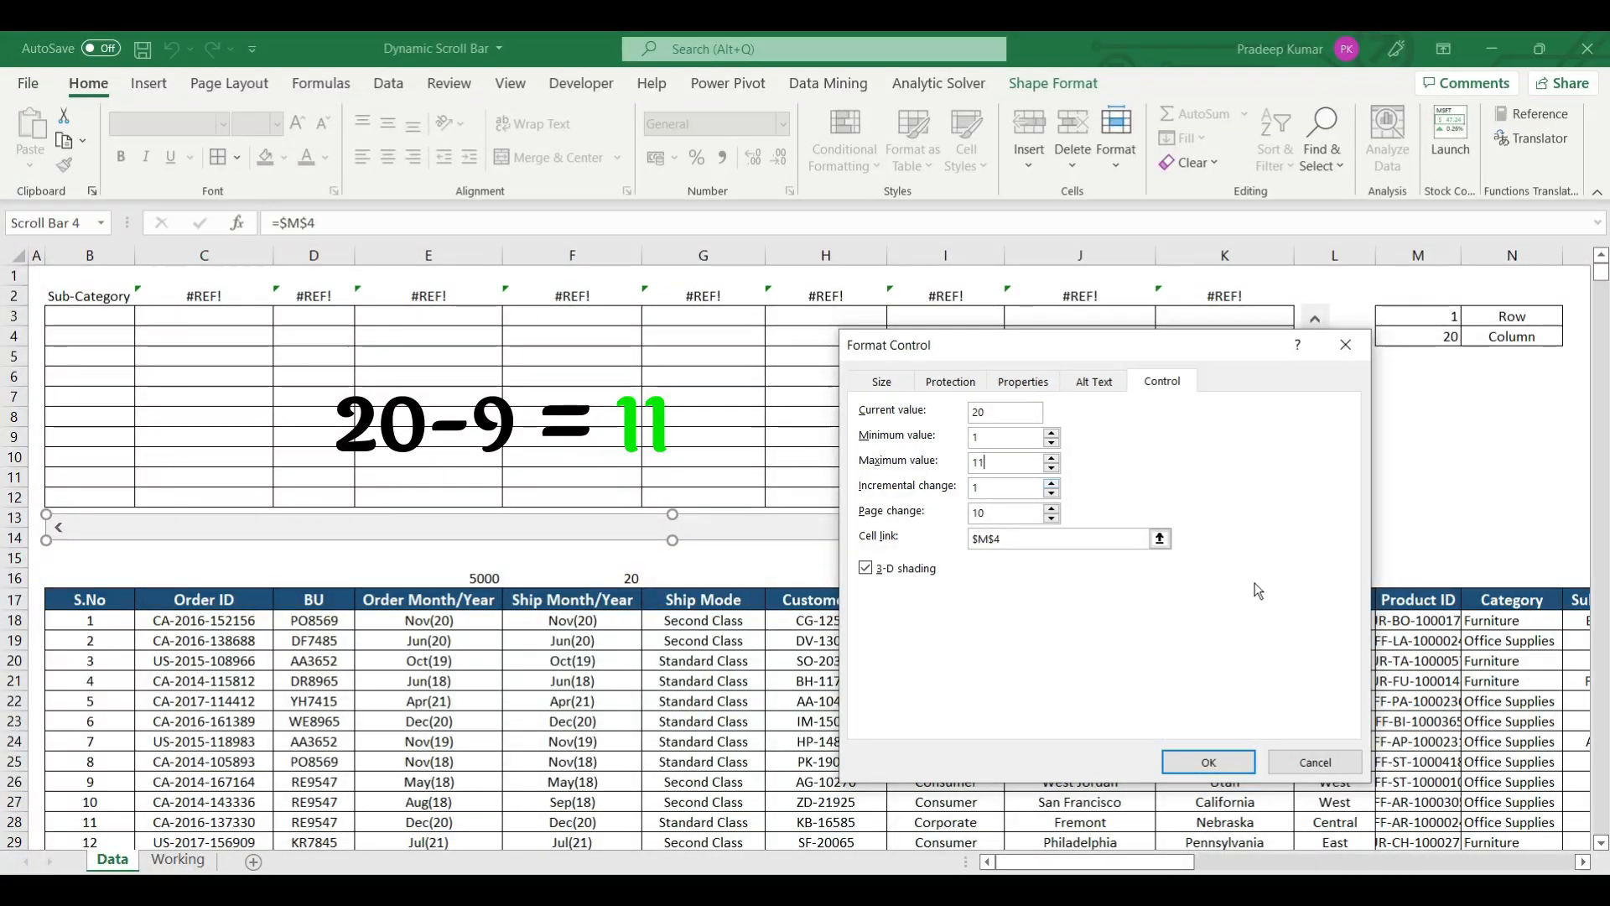
left_click(1220, 769)
left_click(1195, 559)
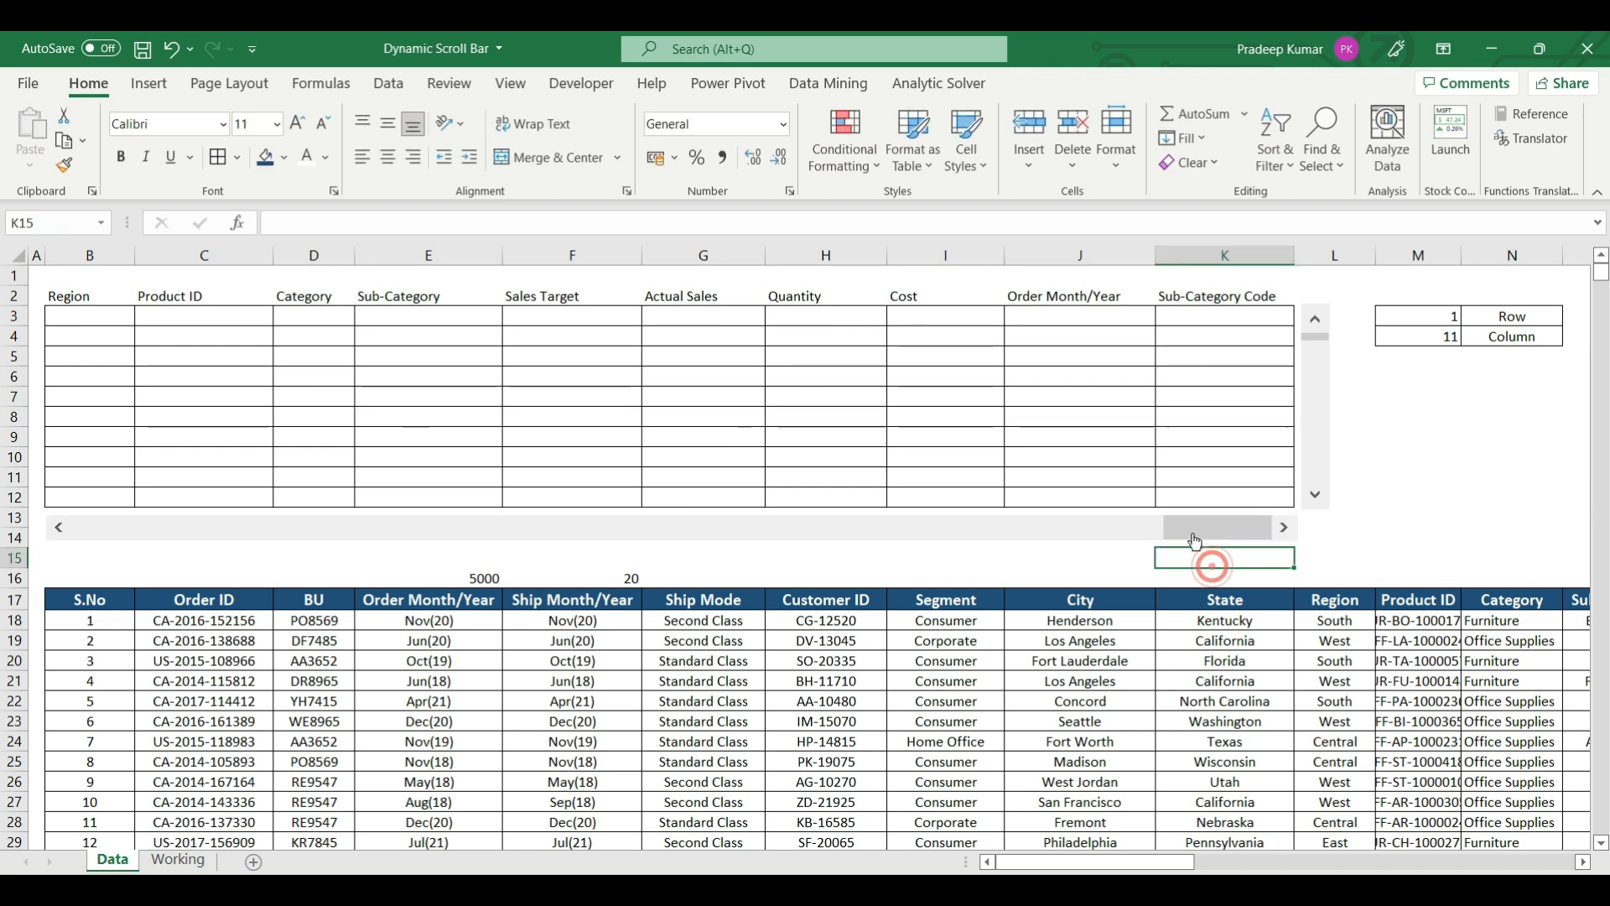
left_click_drag(1192, 531, 59, 535)
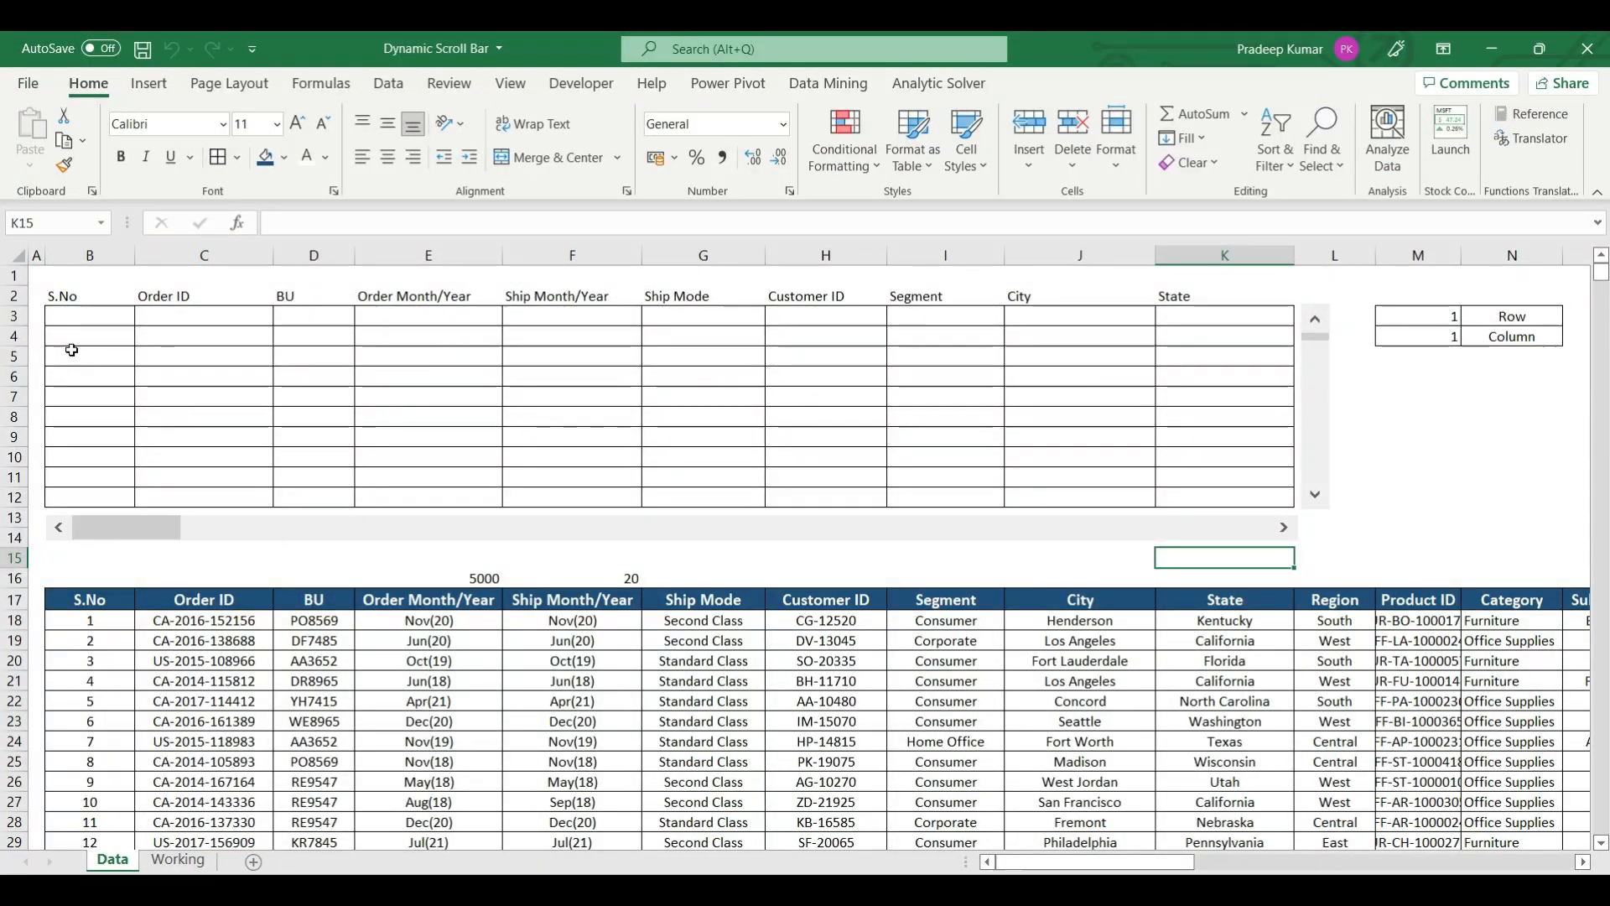
Format the headers in B2:K2 with a dark blue fill, white font, and centered horizontal and vertical alignment.
left_click_drag(61, 300, 1177, 299)
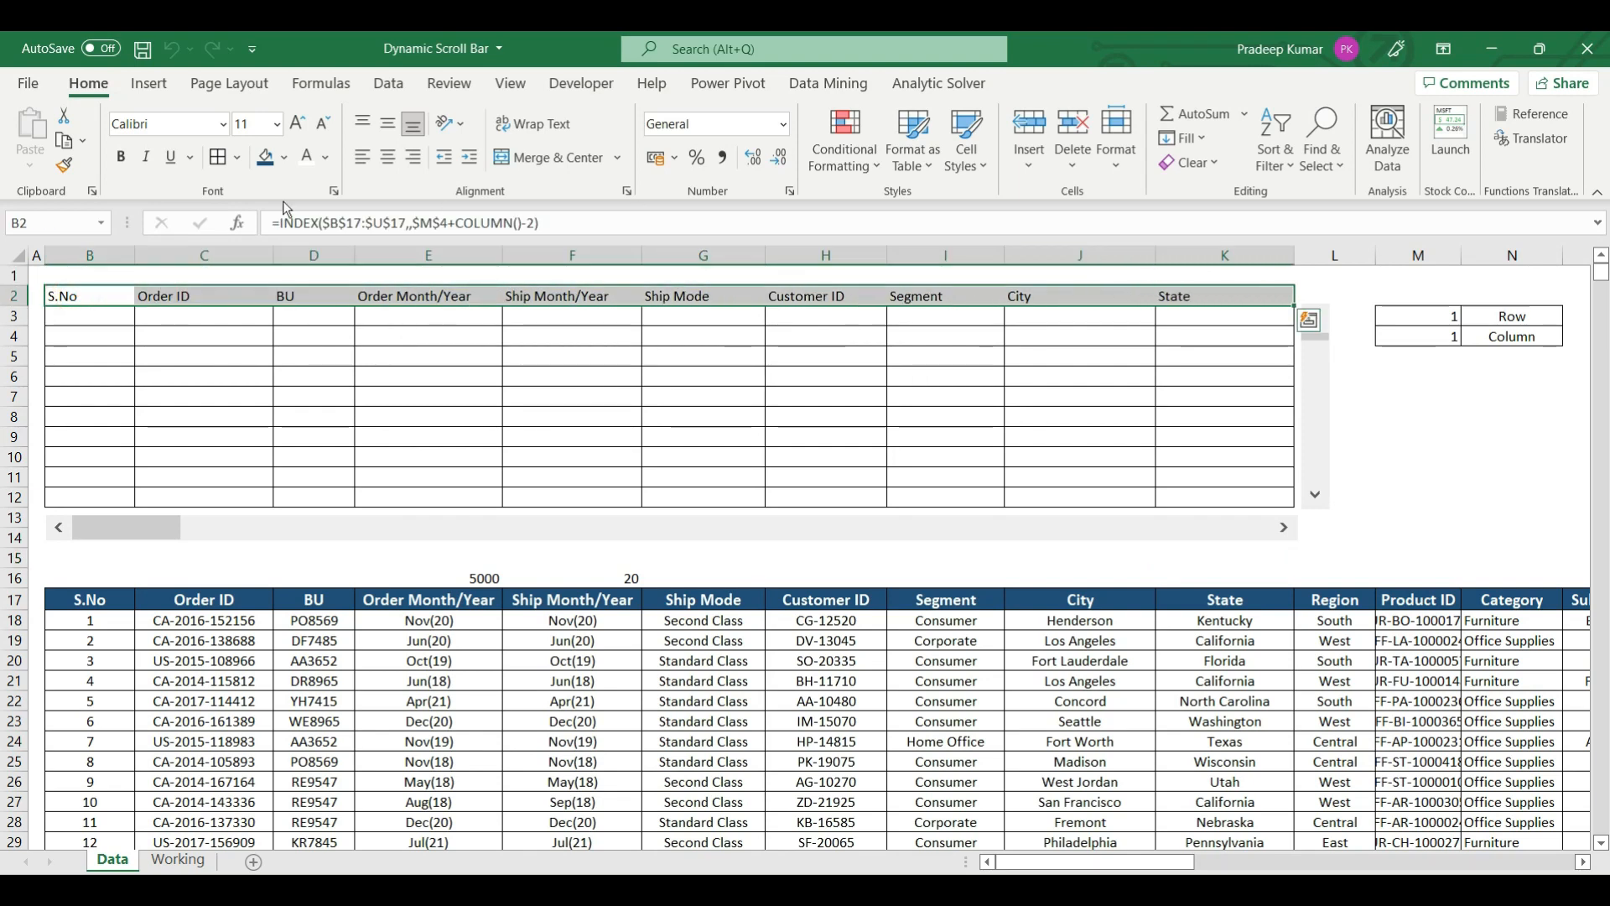
left_click(264, 158)
left_click(307, 157)
left_click(388, 157)
left_click(382, 125)
key("Down")
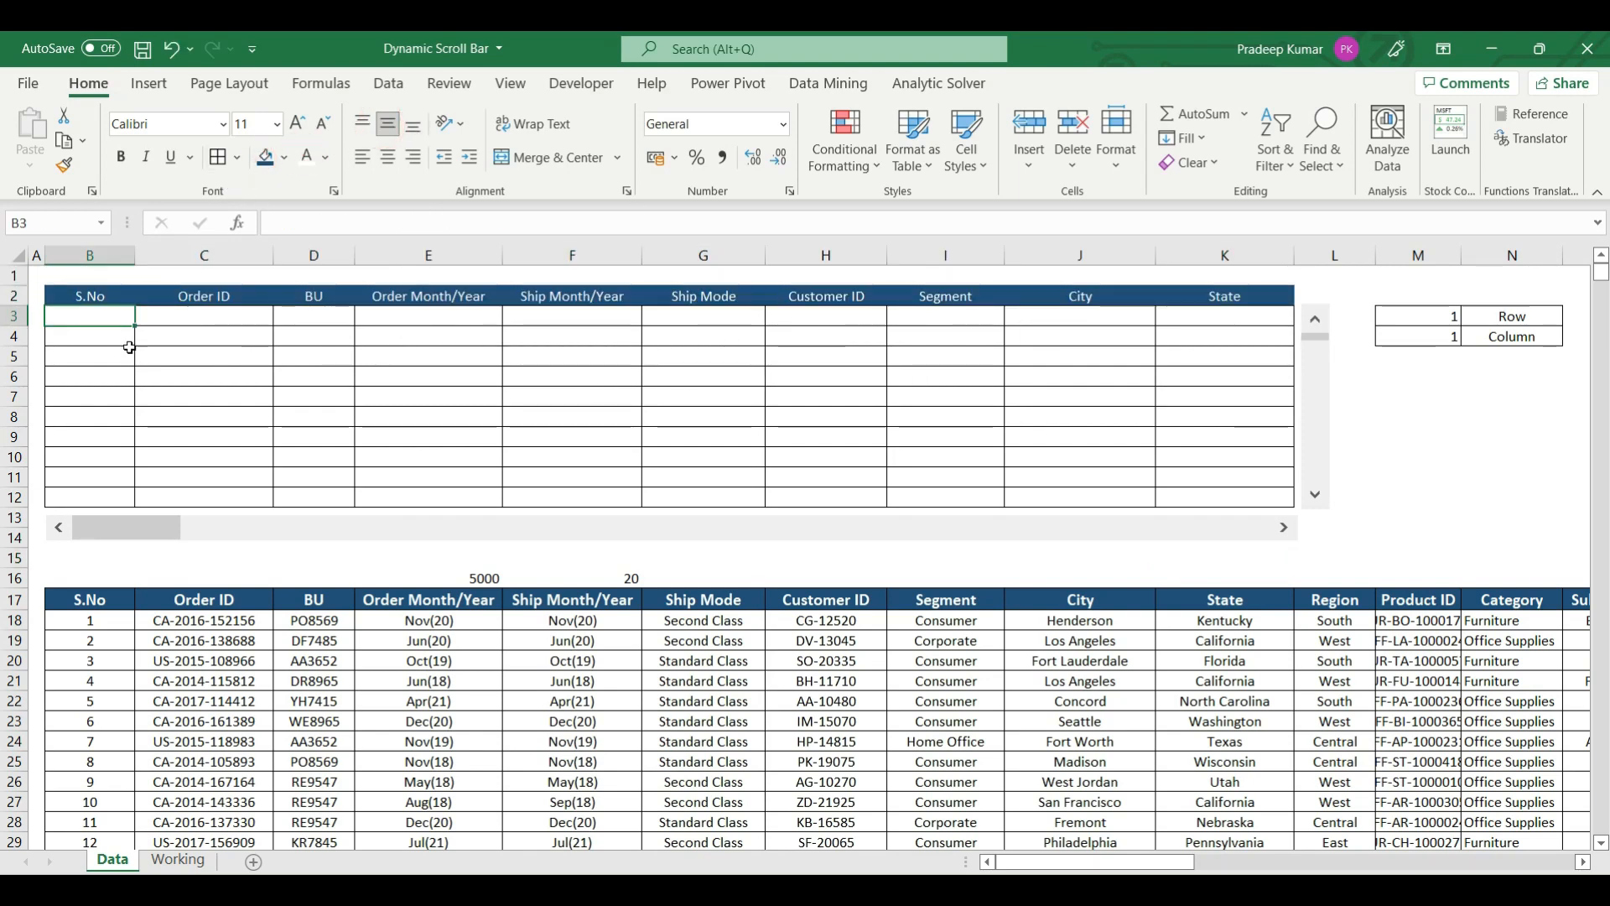
Start an INDEX formula in B3 using the absolute data range $B$18:$U$5017 as its array.
type("=index")
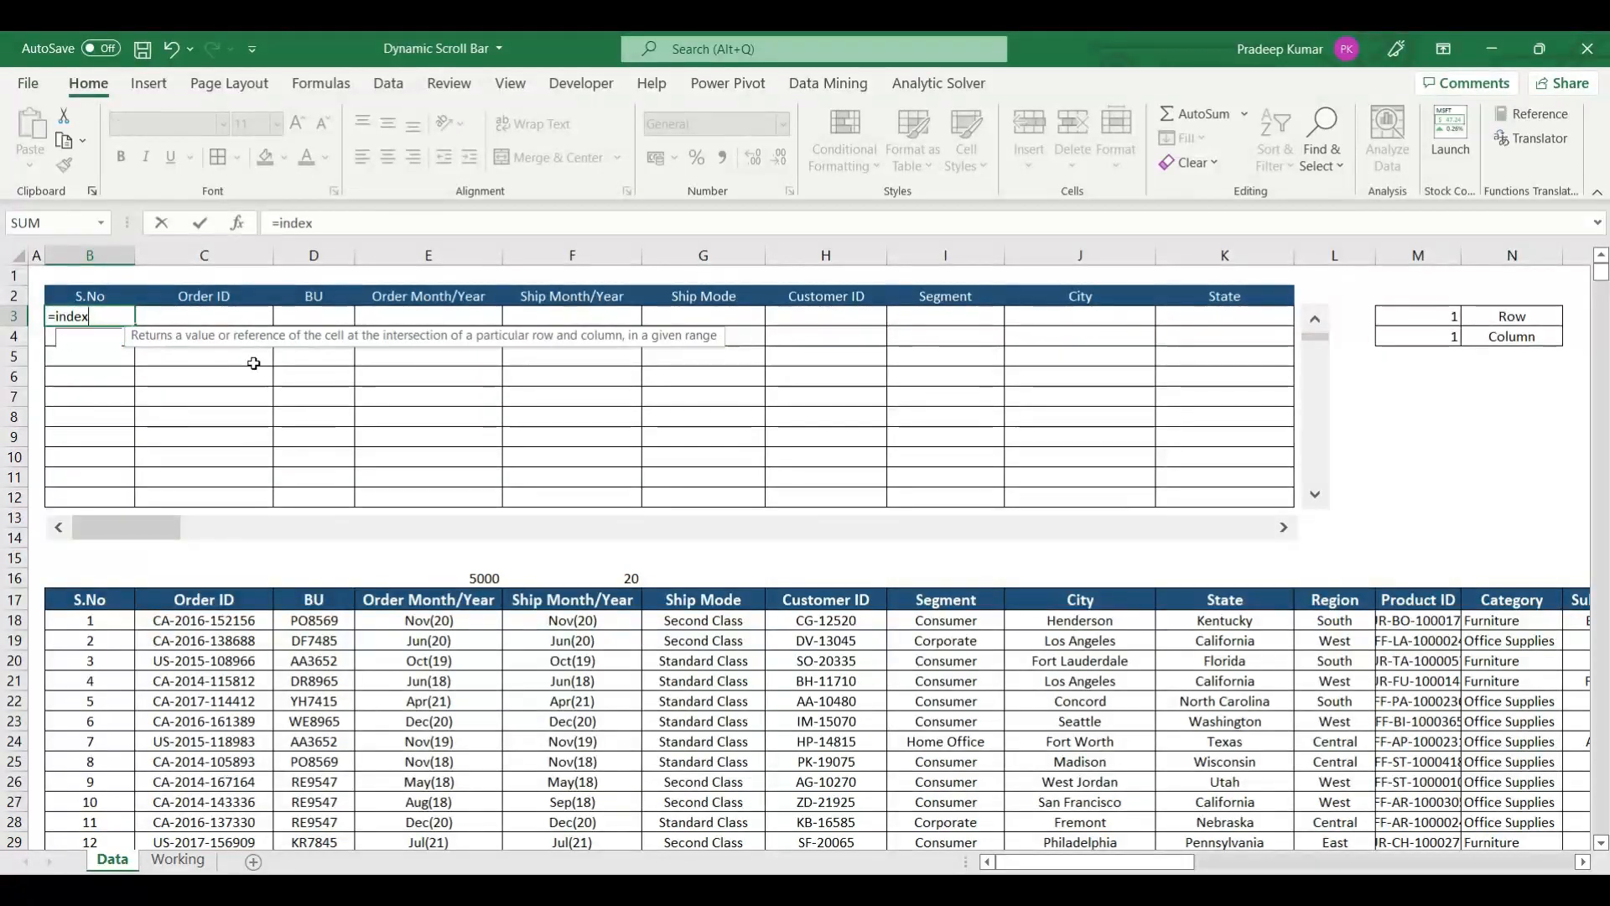
key("Tab")
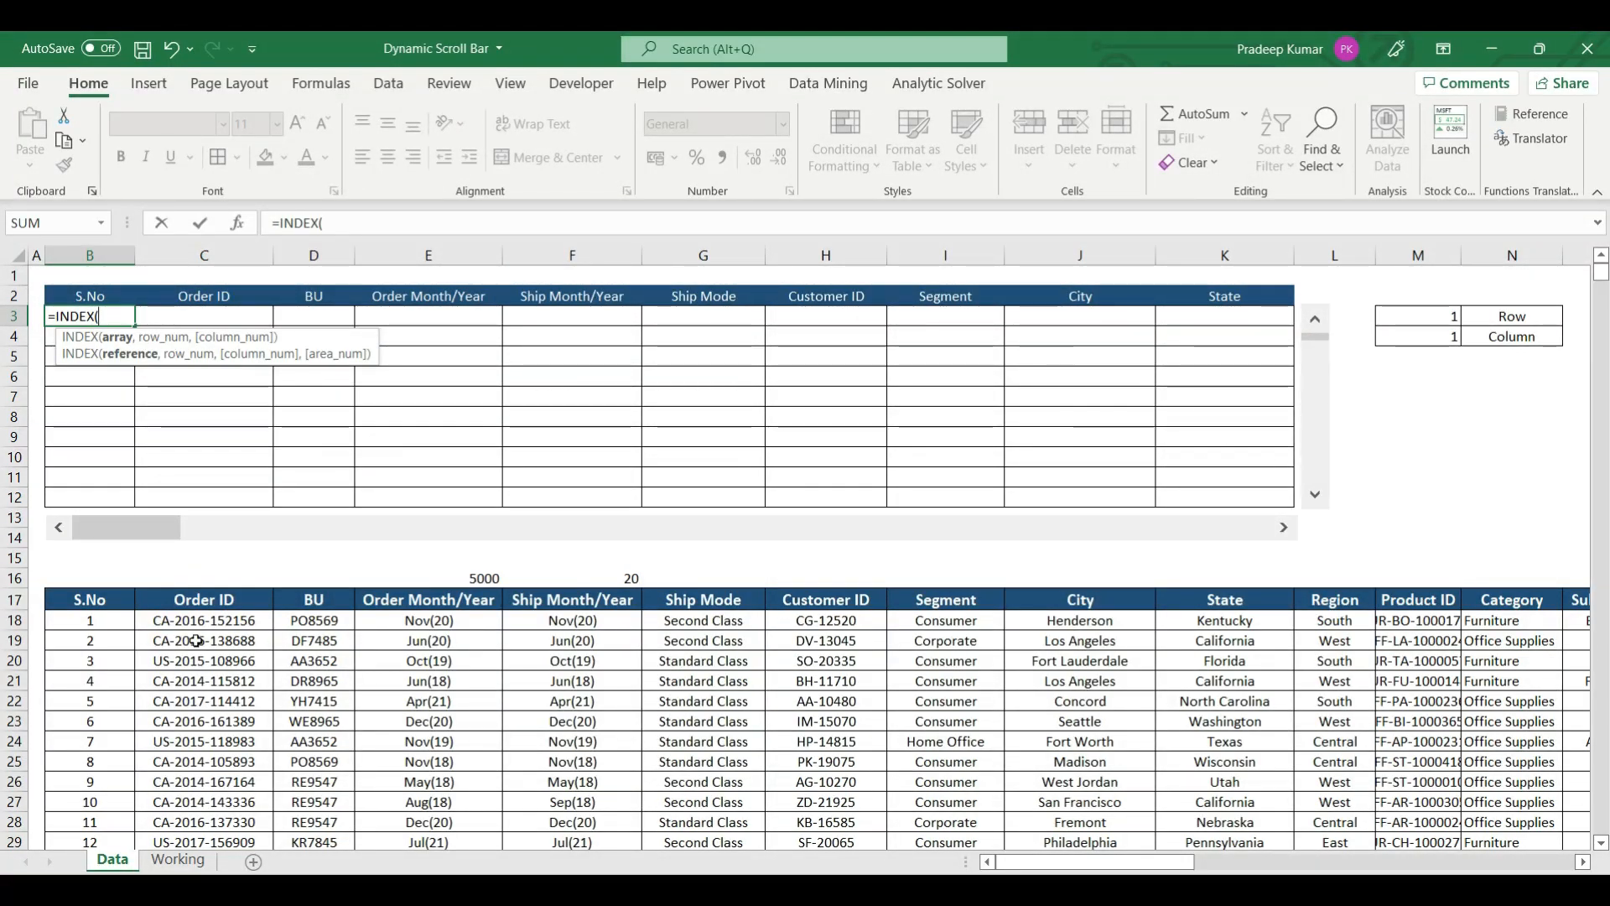
left_click(94, 625)
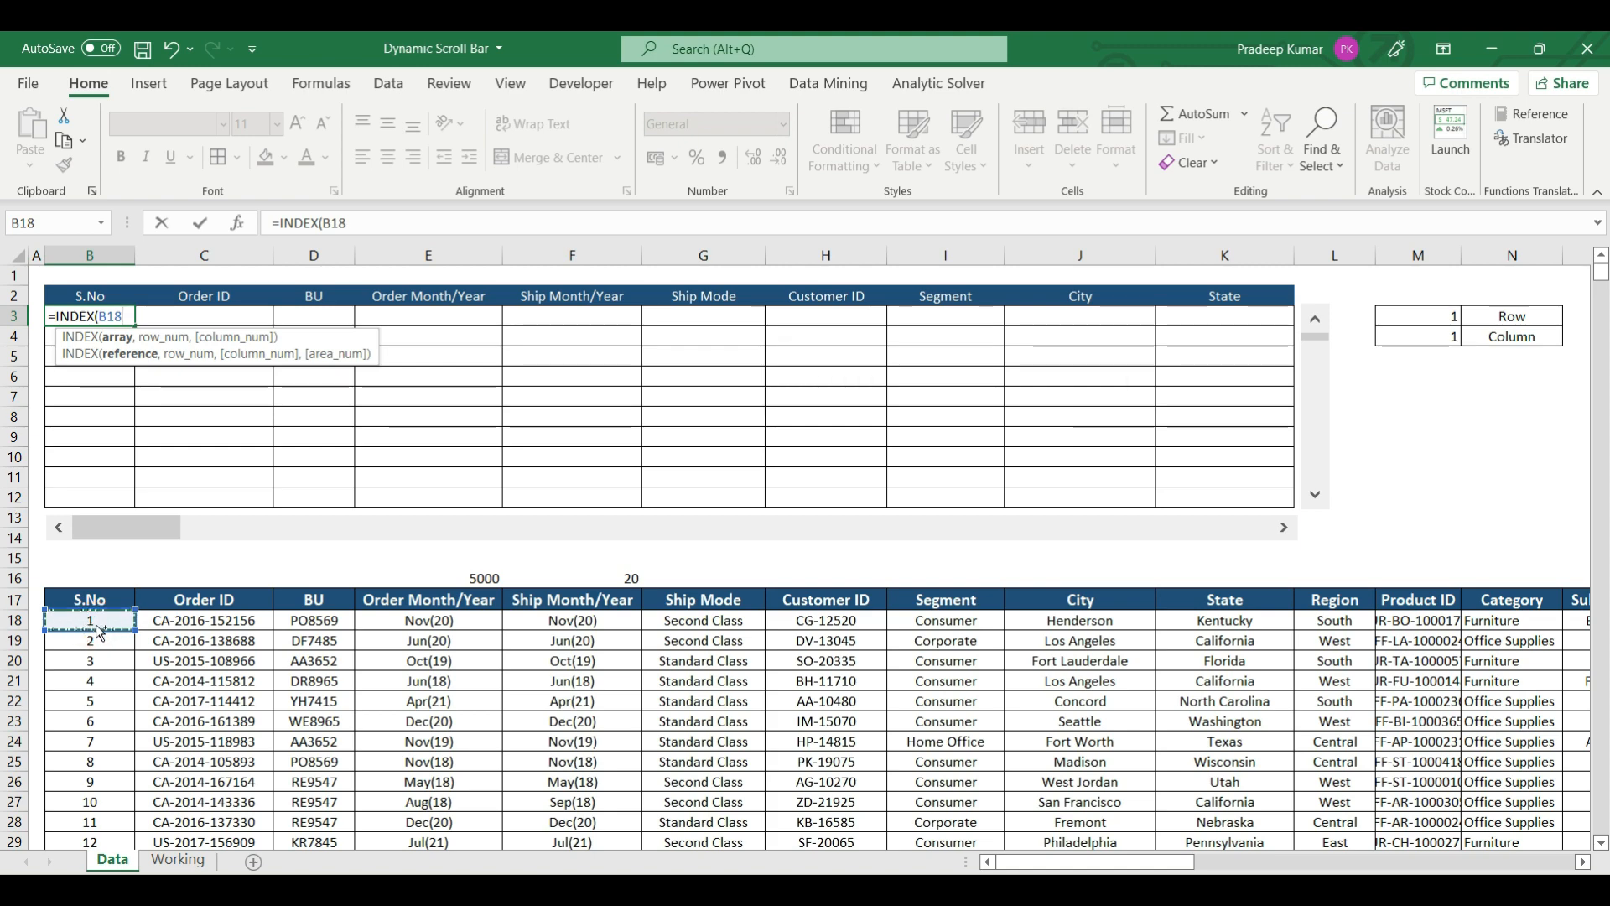
key("ctrl+shift+Down")
key("ctrl+shift+Right")
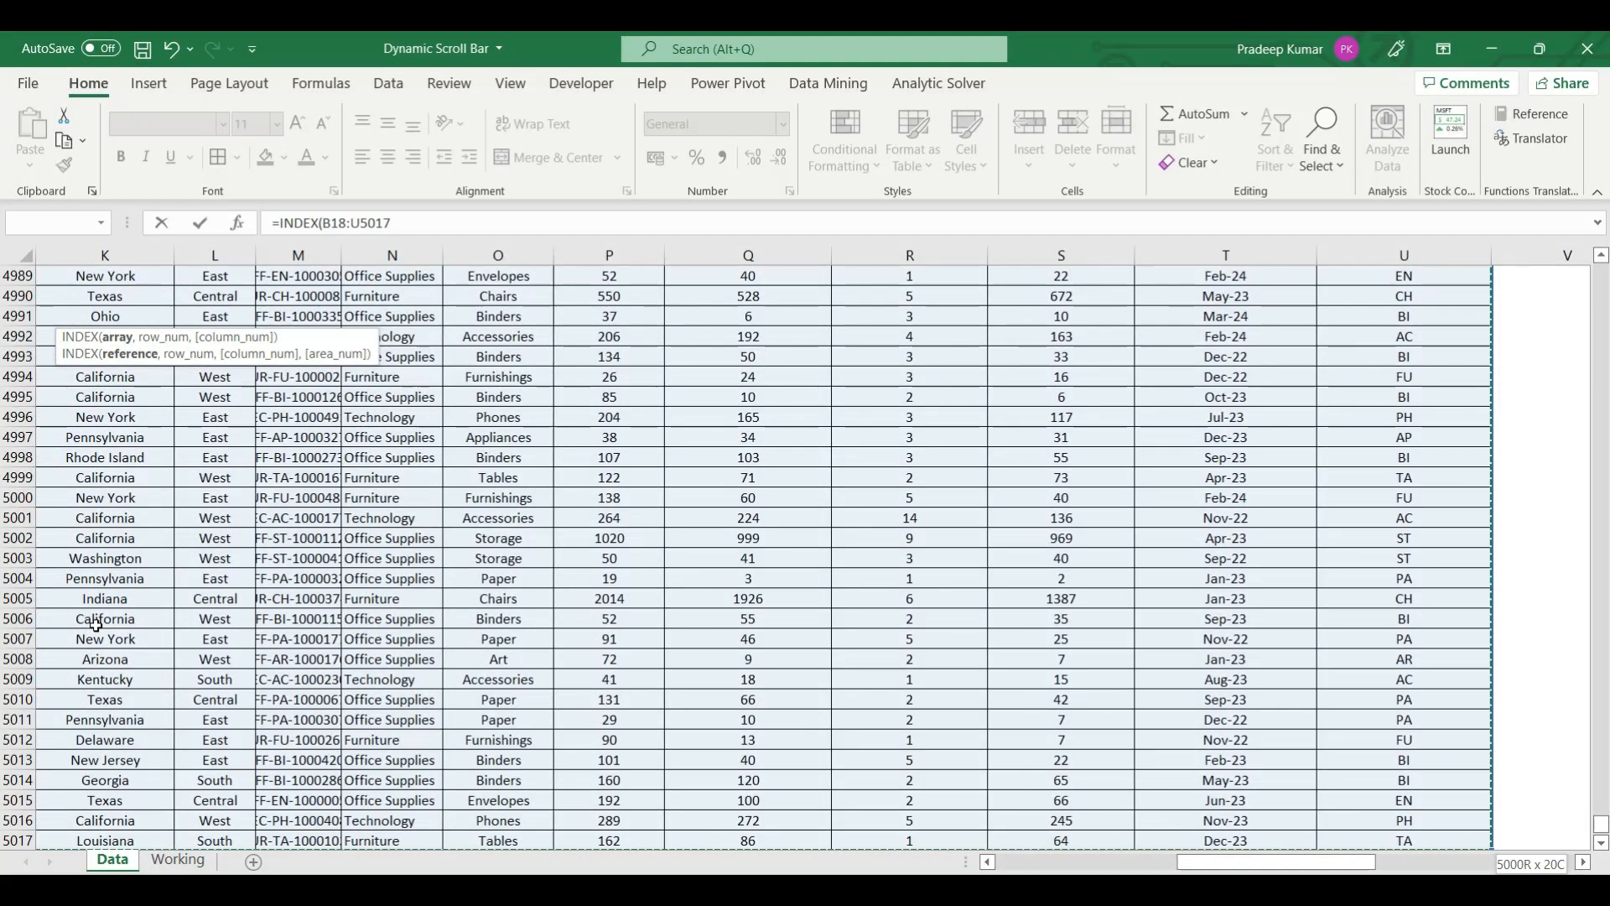
key("F4")
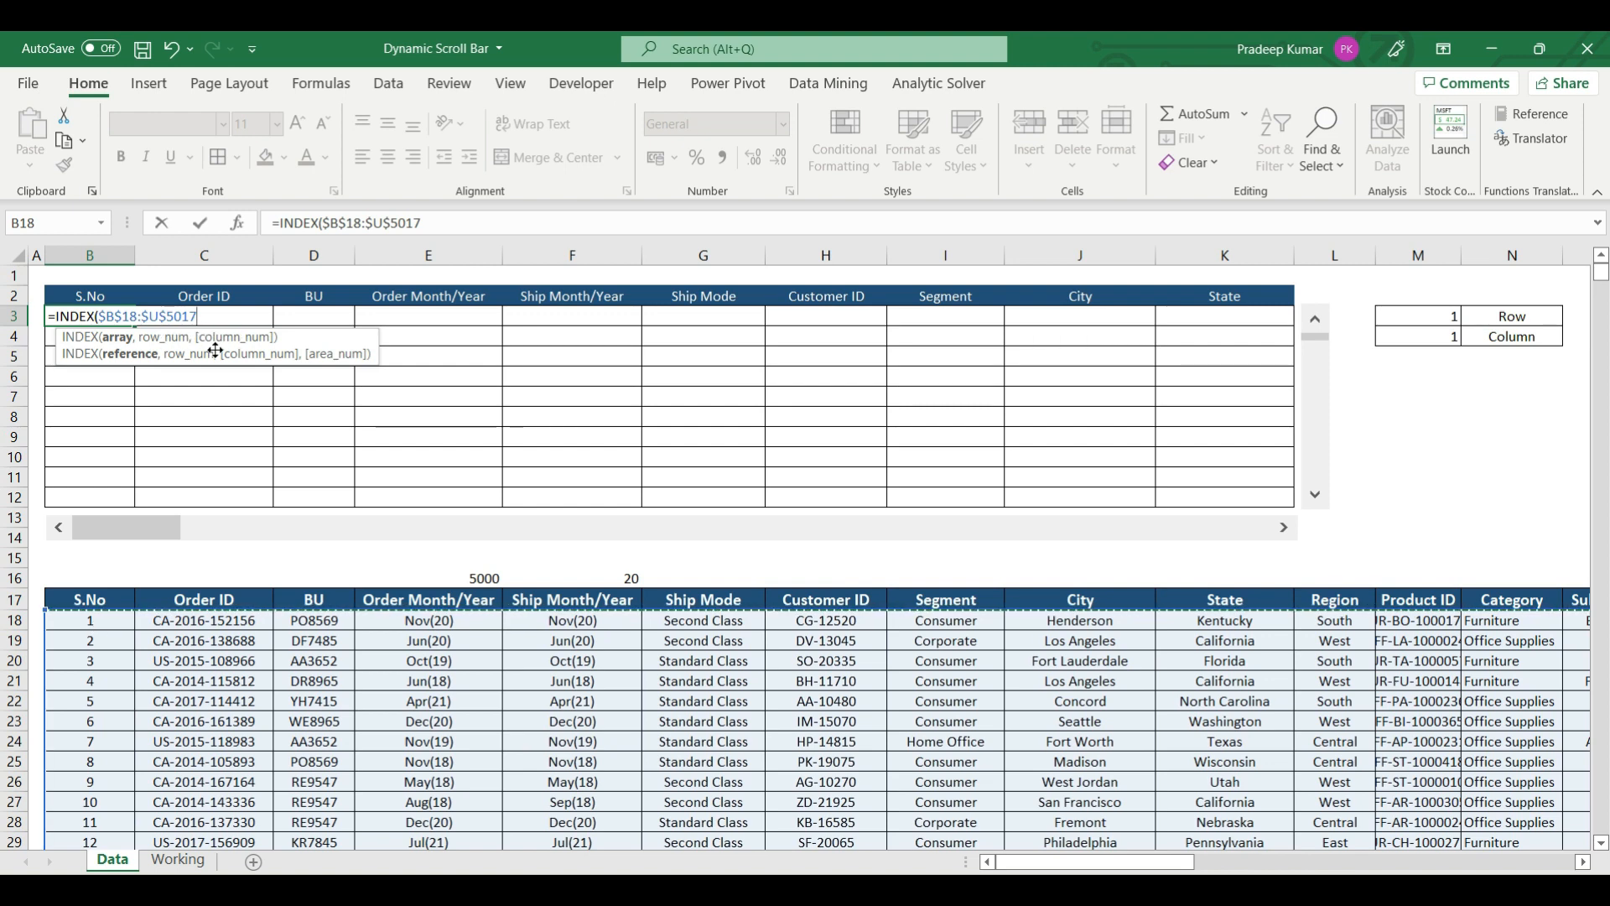
type(",")
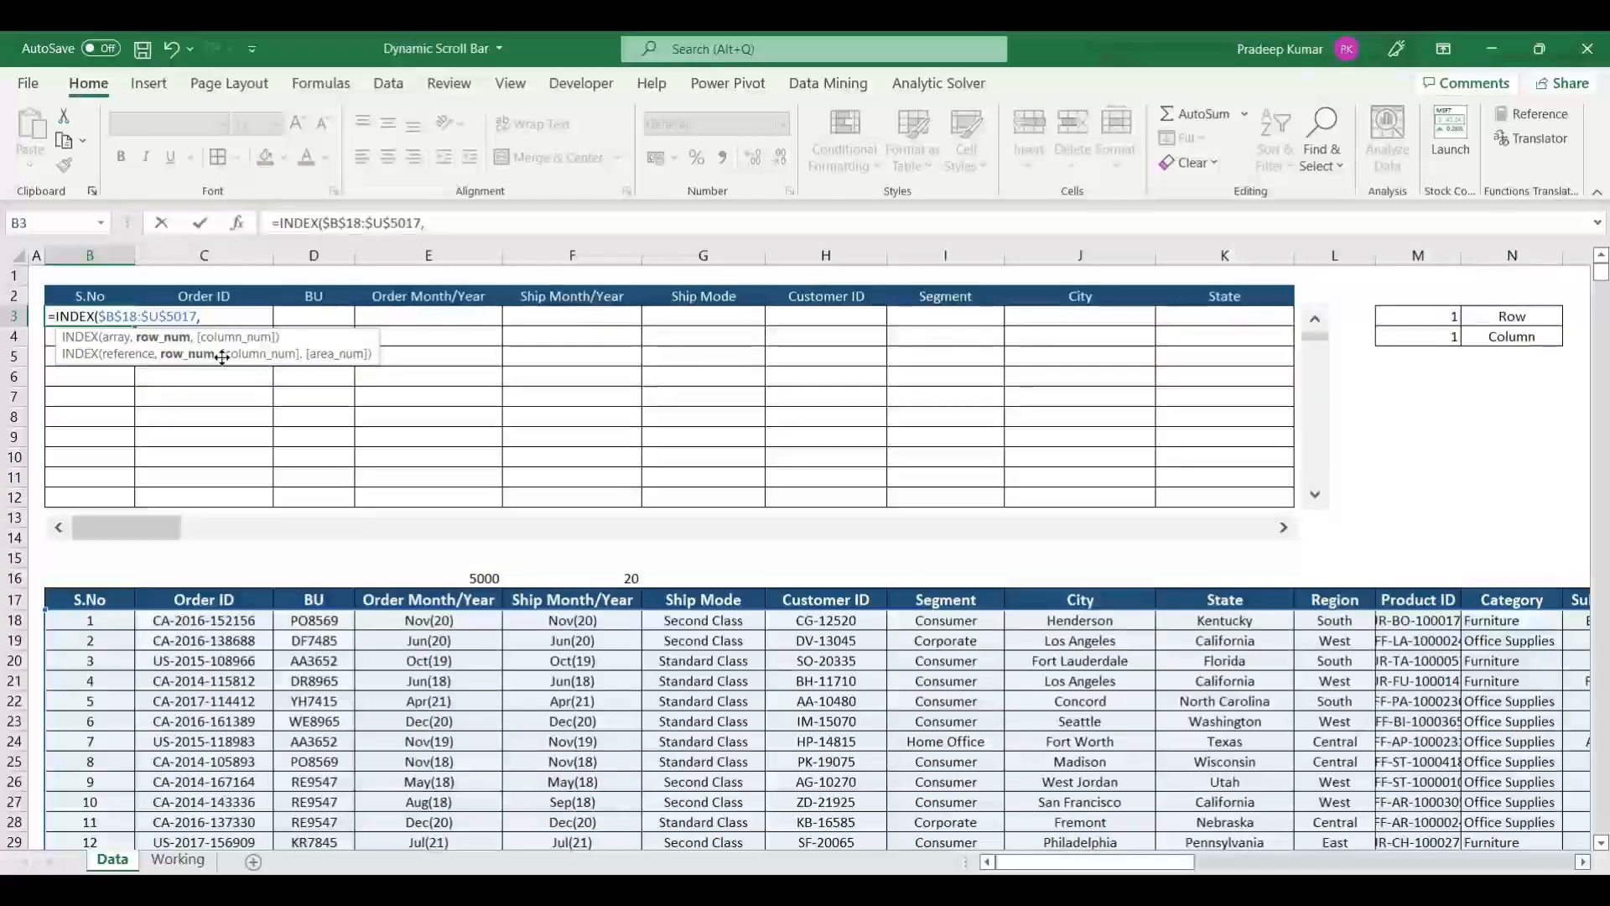
Add the row number $M$3+ROW()-3 to the INDEX formula in B3.
left_click(1426, 314)
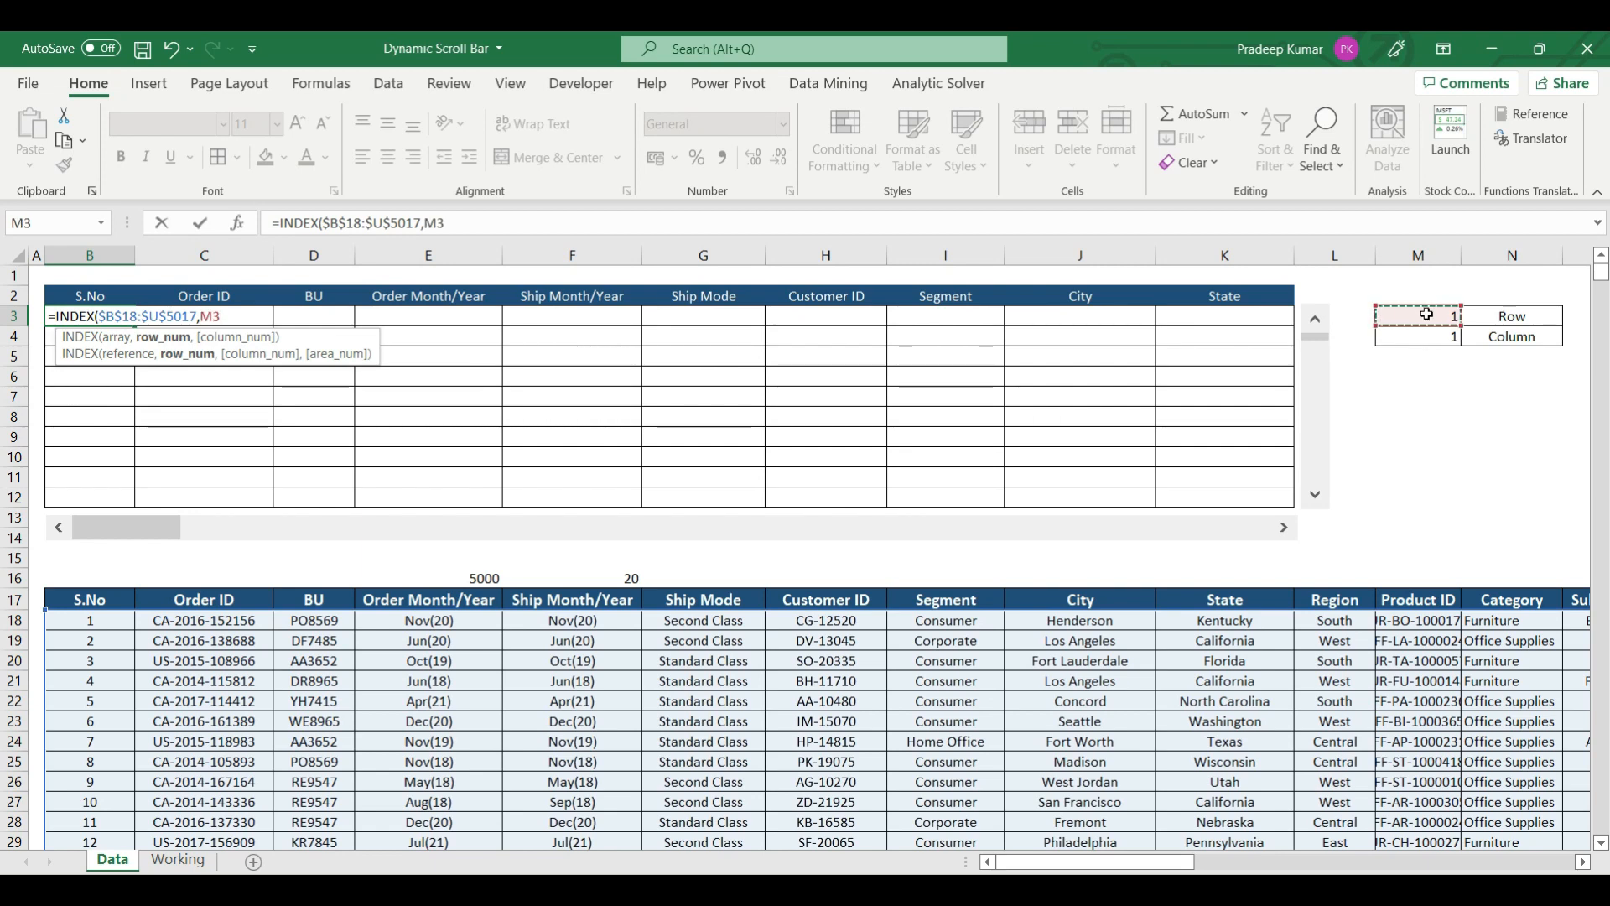
key("F4")
type("+")
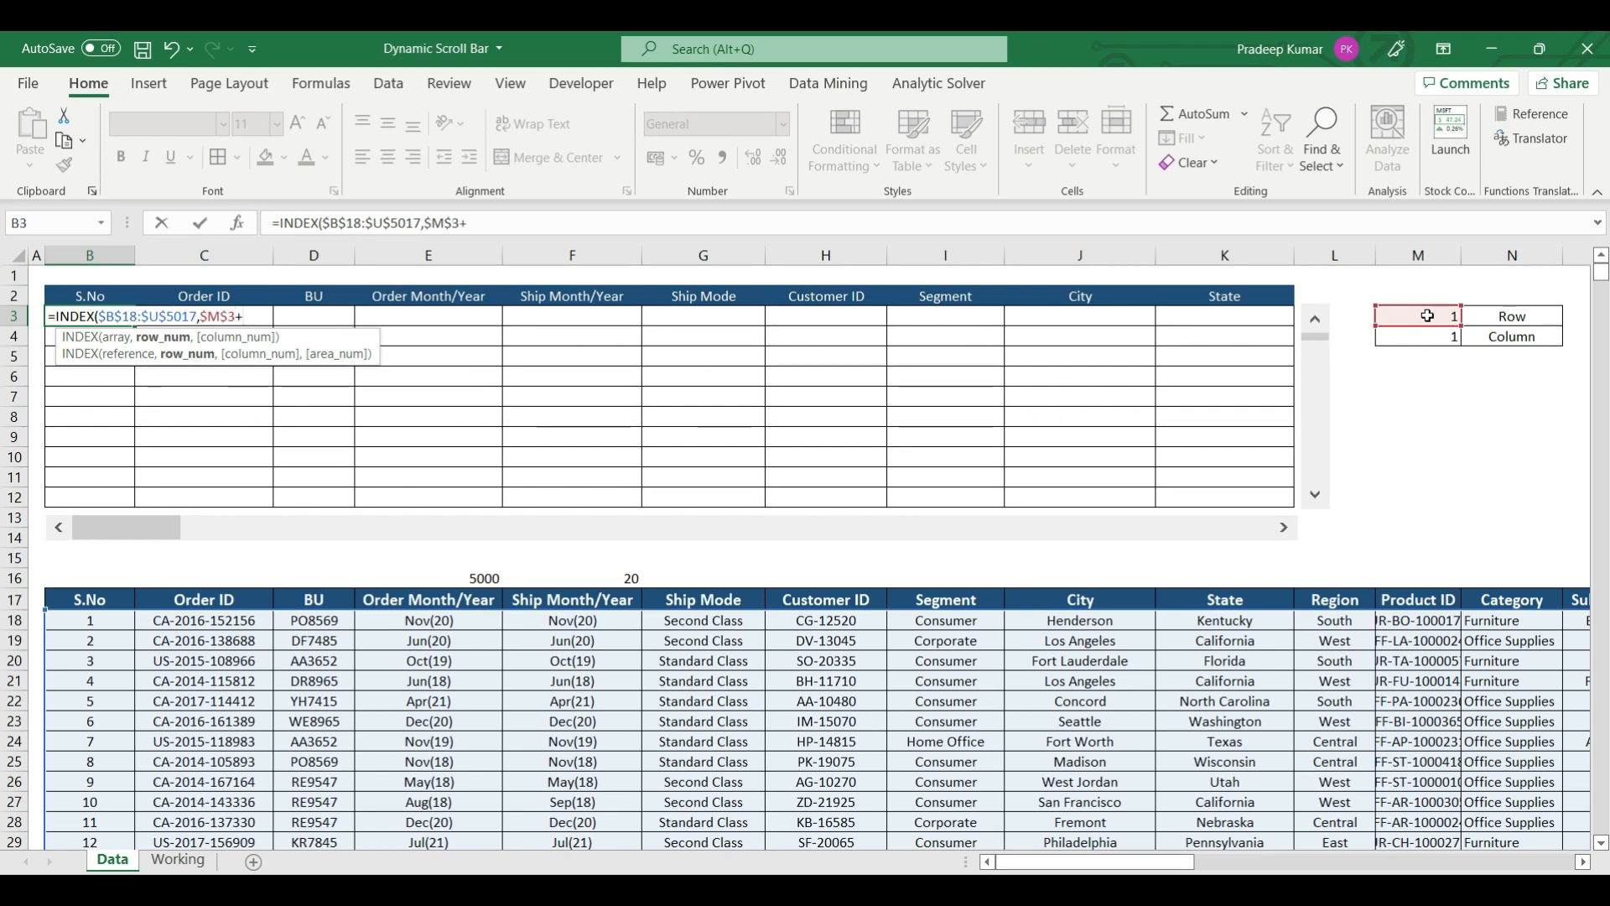
type("ROW()")
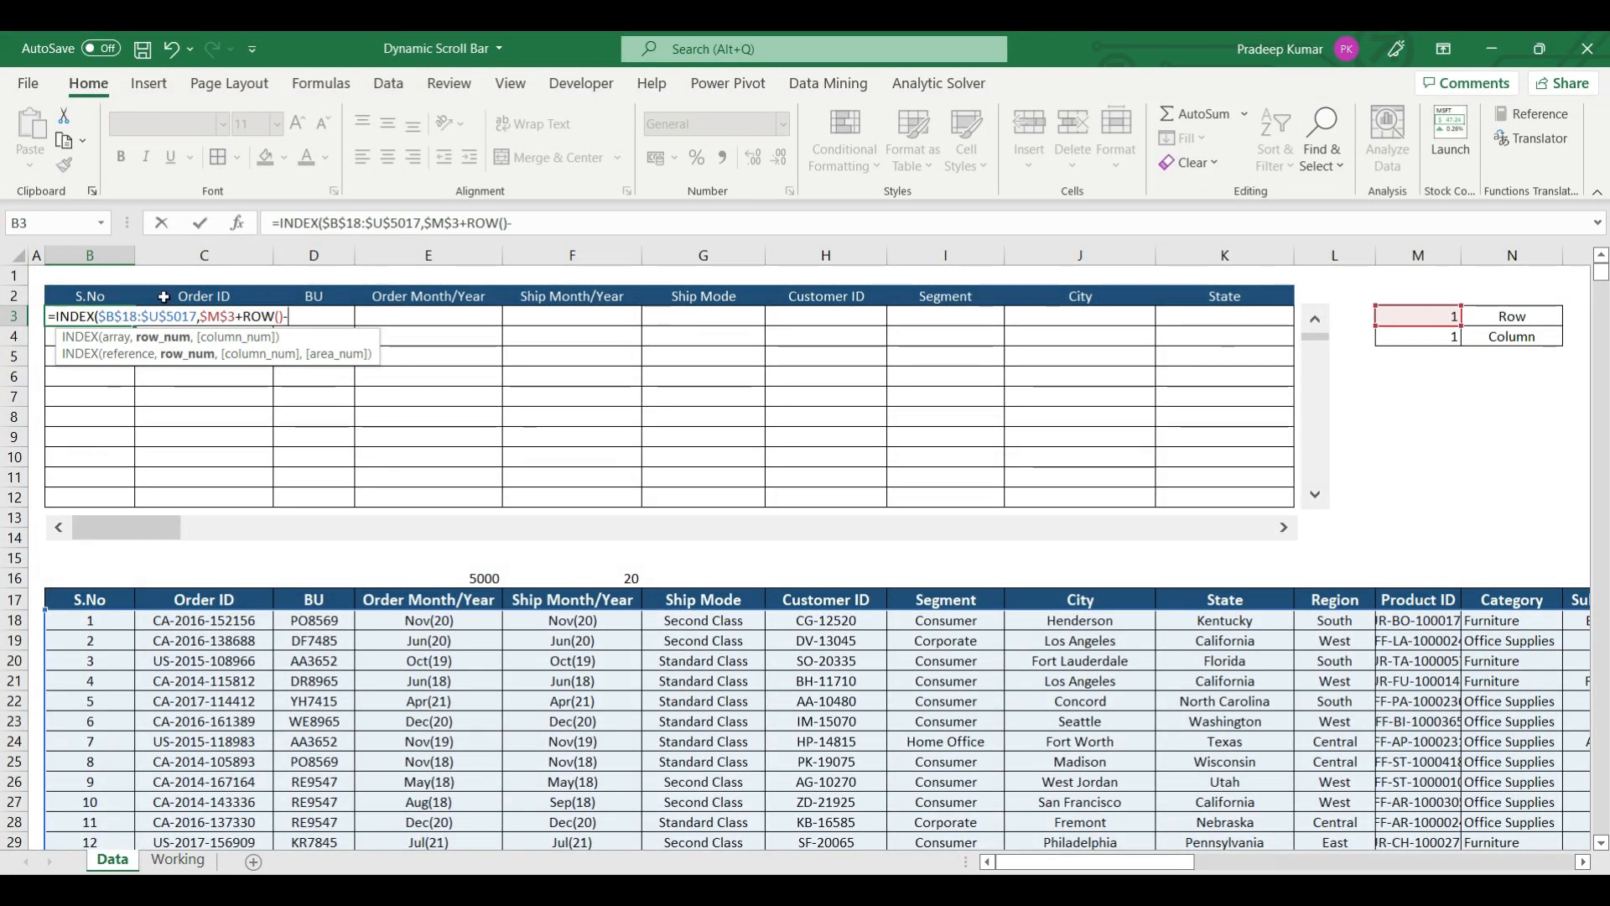
type("-3")
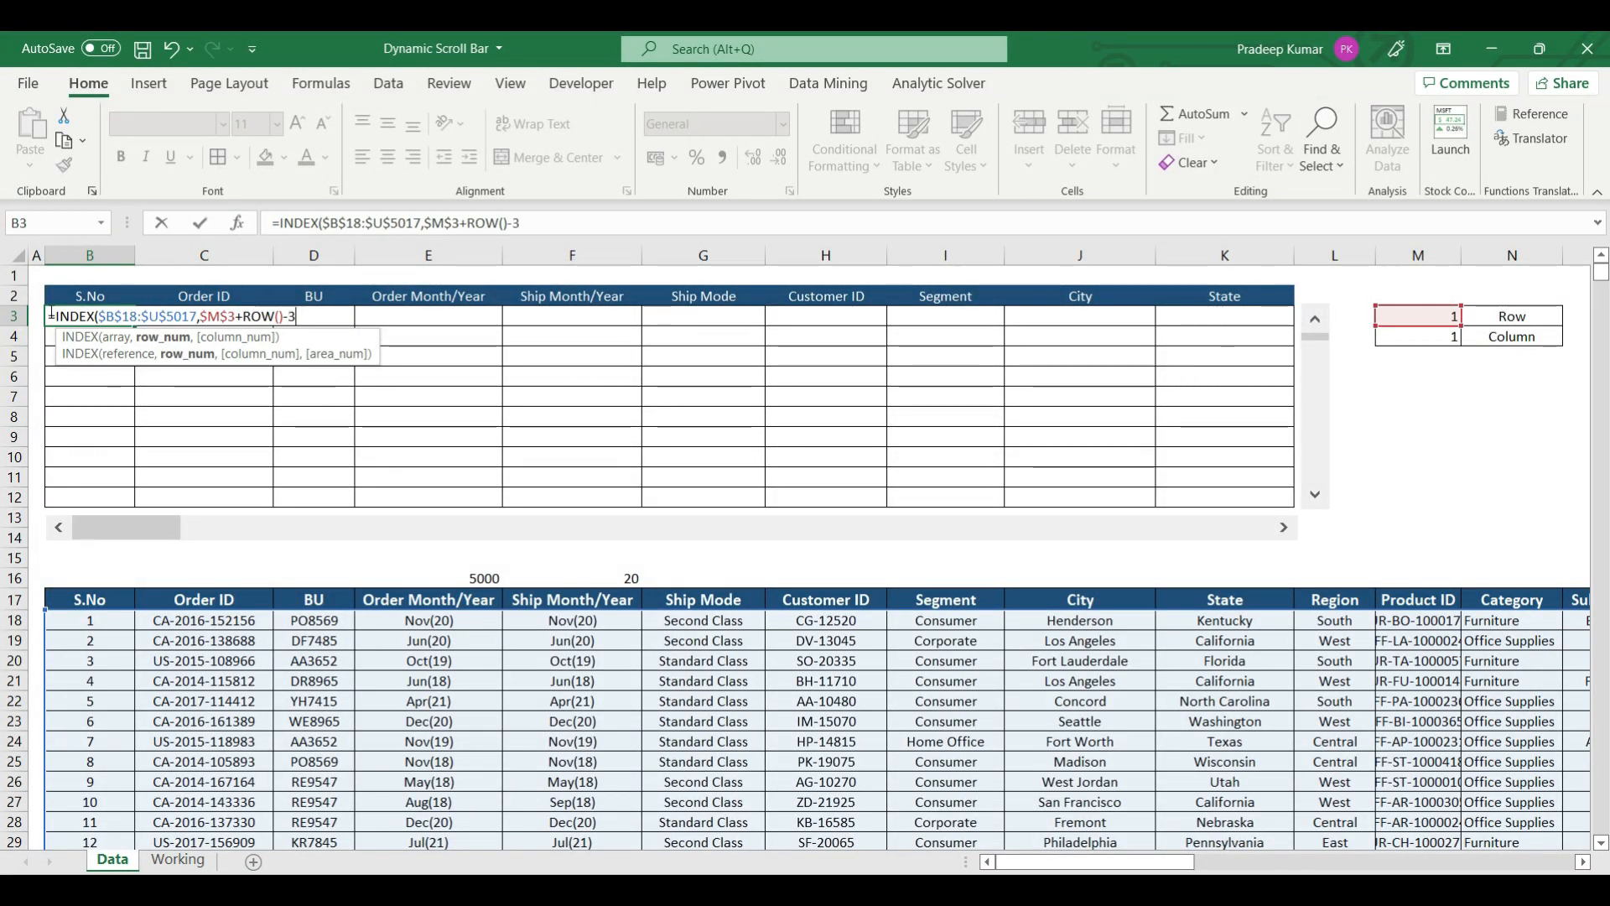
type(",")
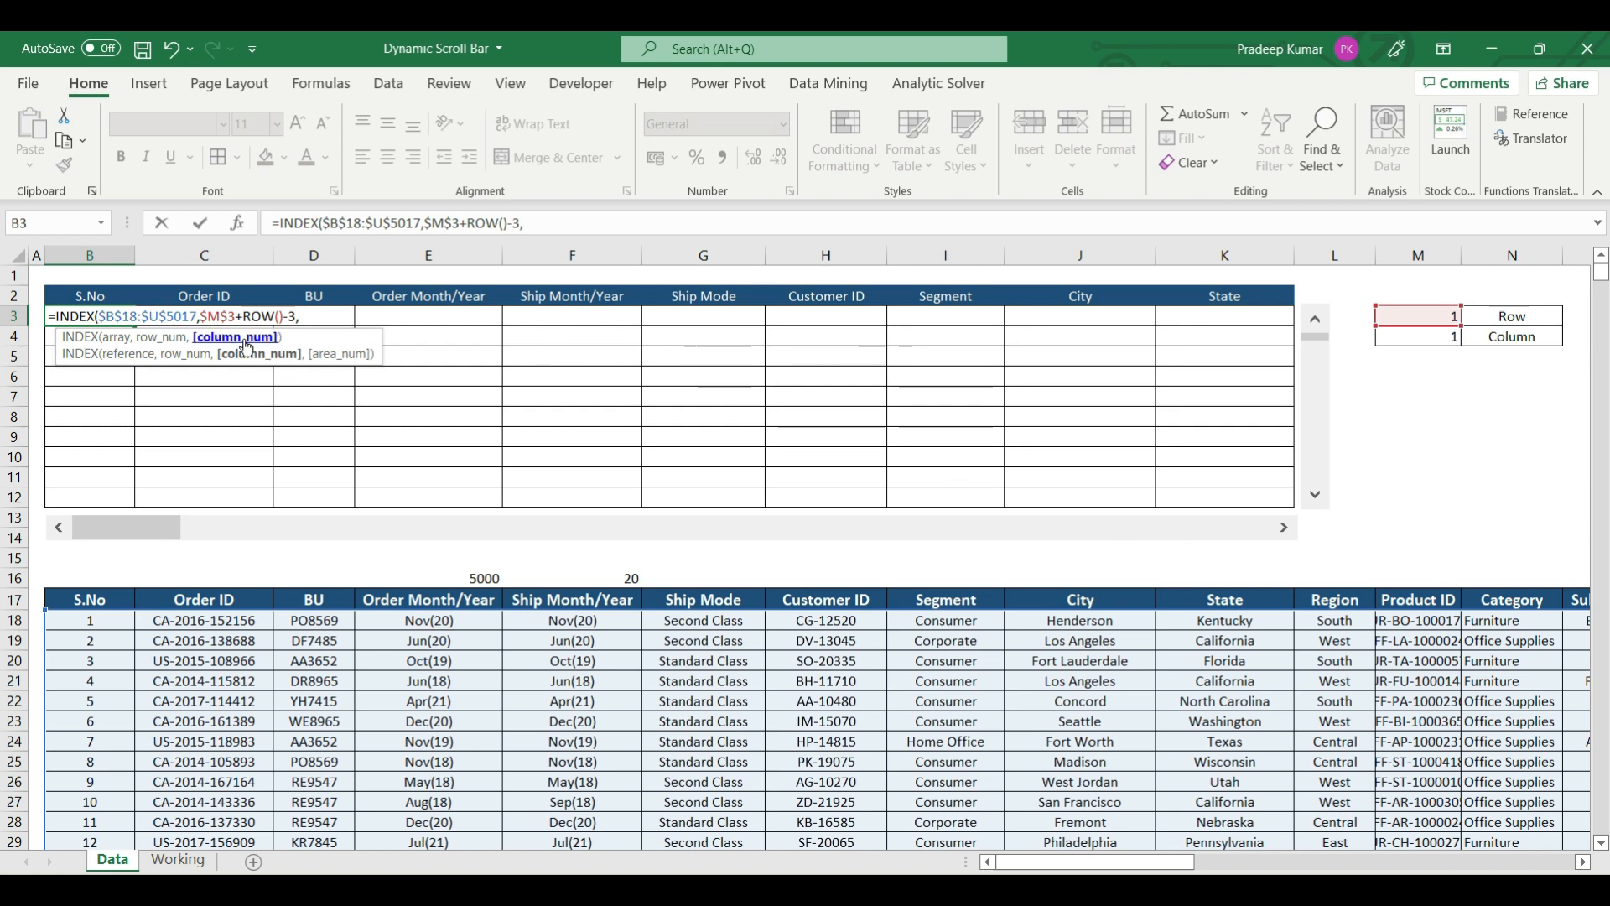
Complete the B3 formula with the column number $M$4+COLUMN()-2.
left_click(1450, 341)
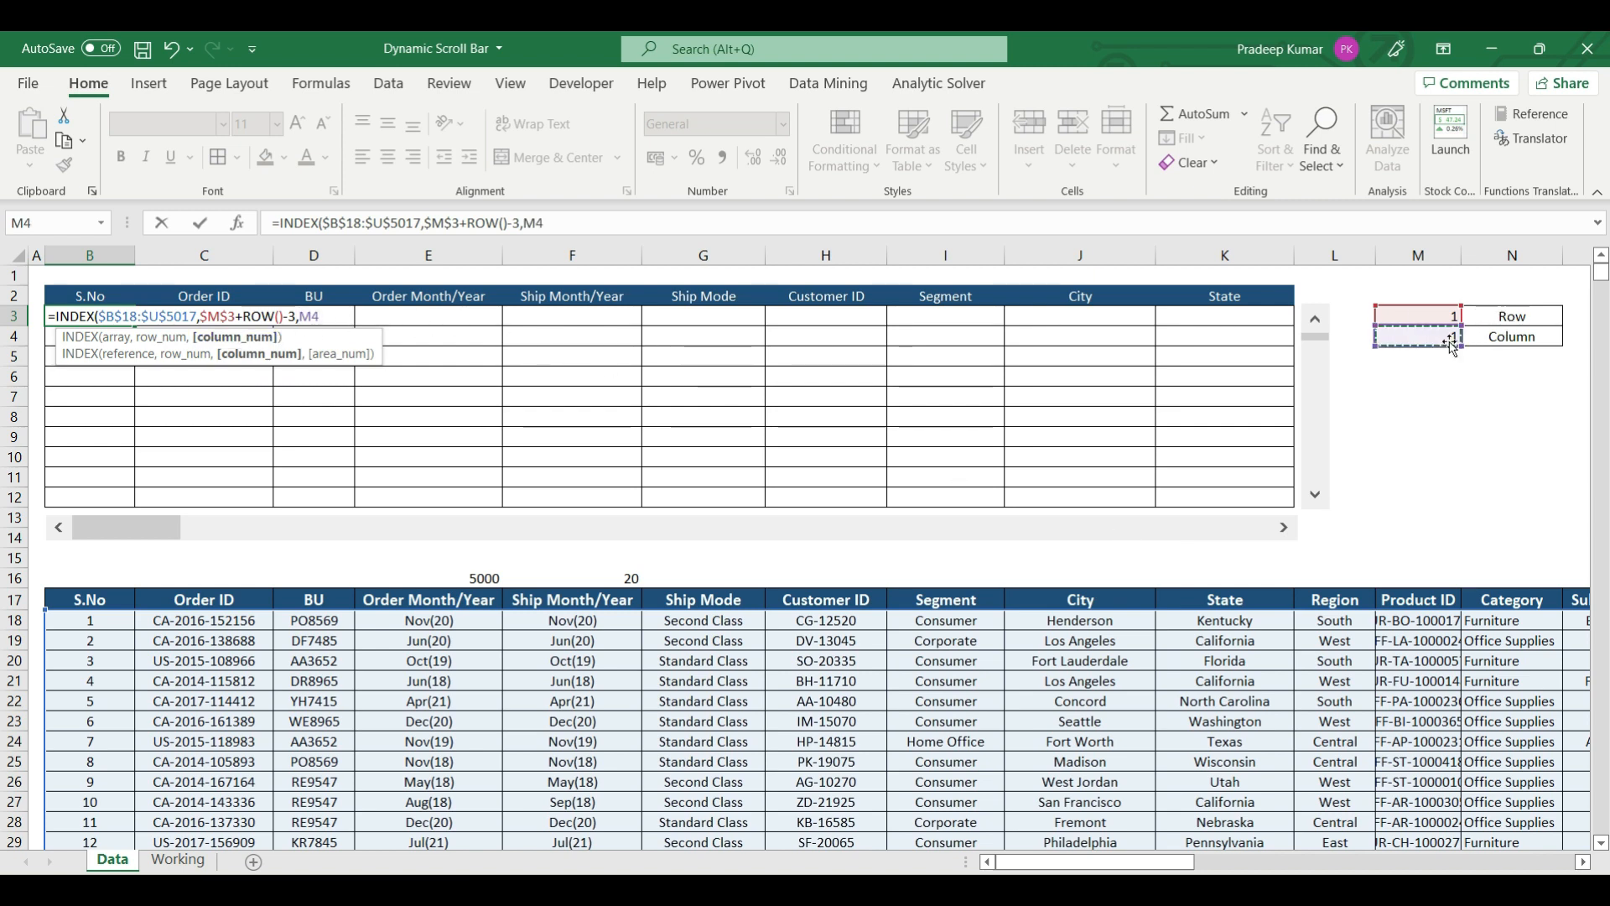
type("+")
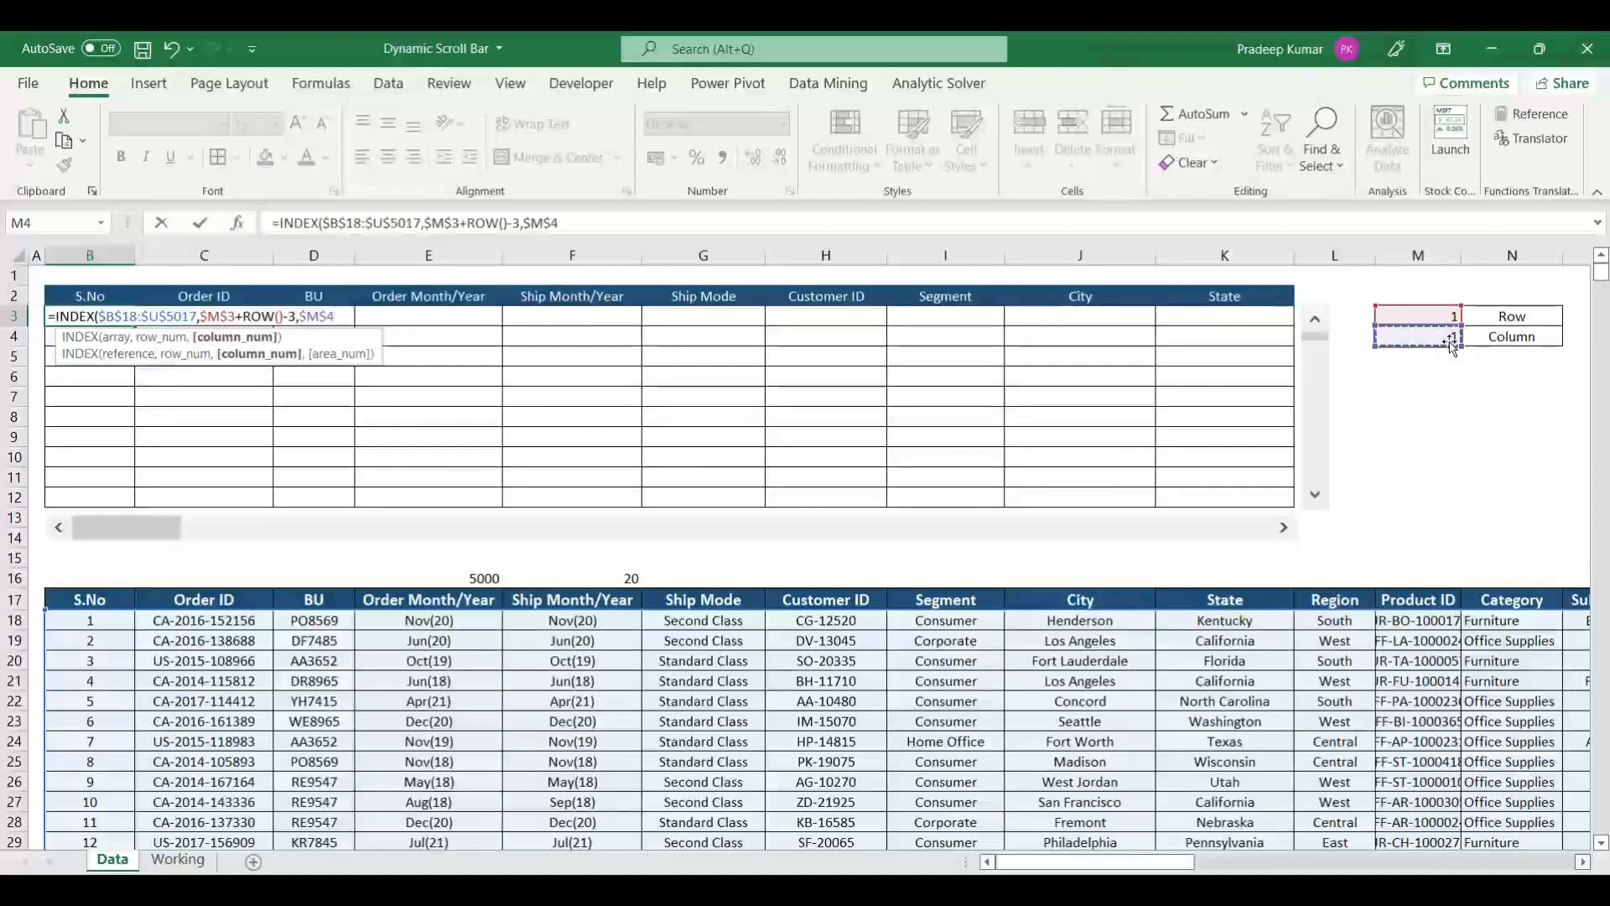
type("COLUMN(")
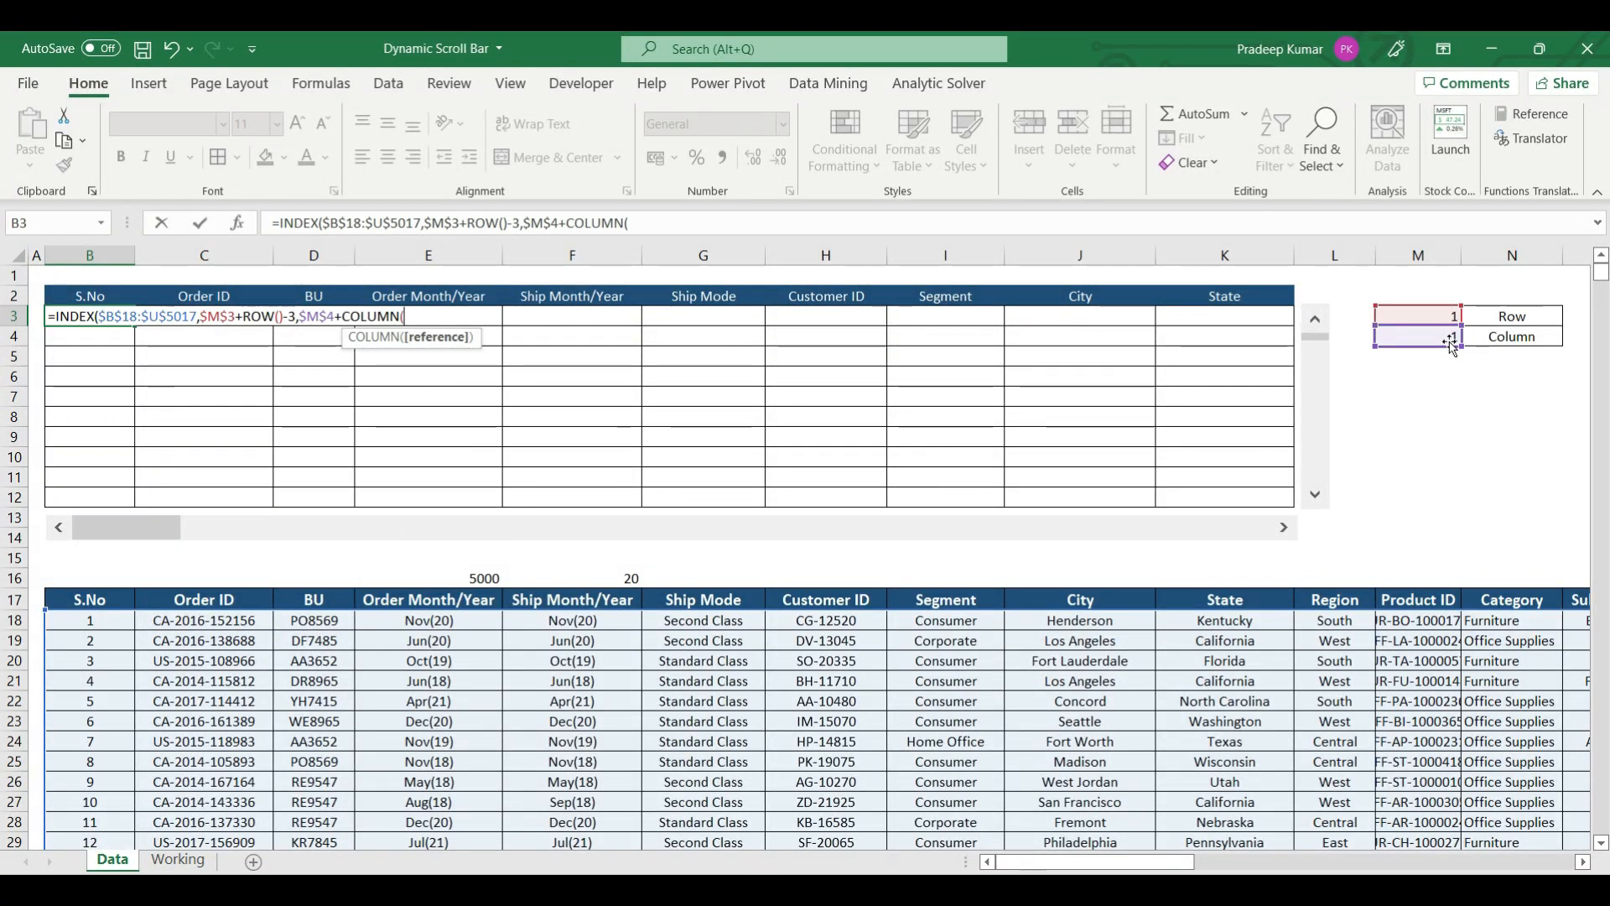
type(")-")
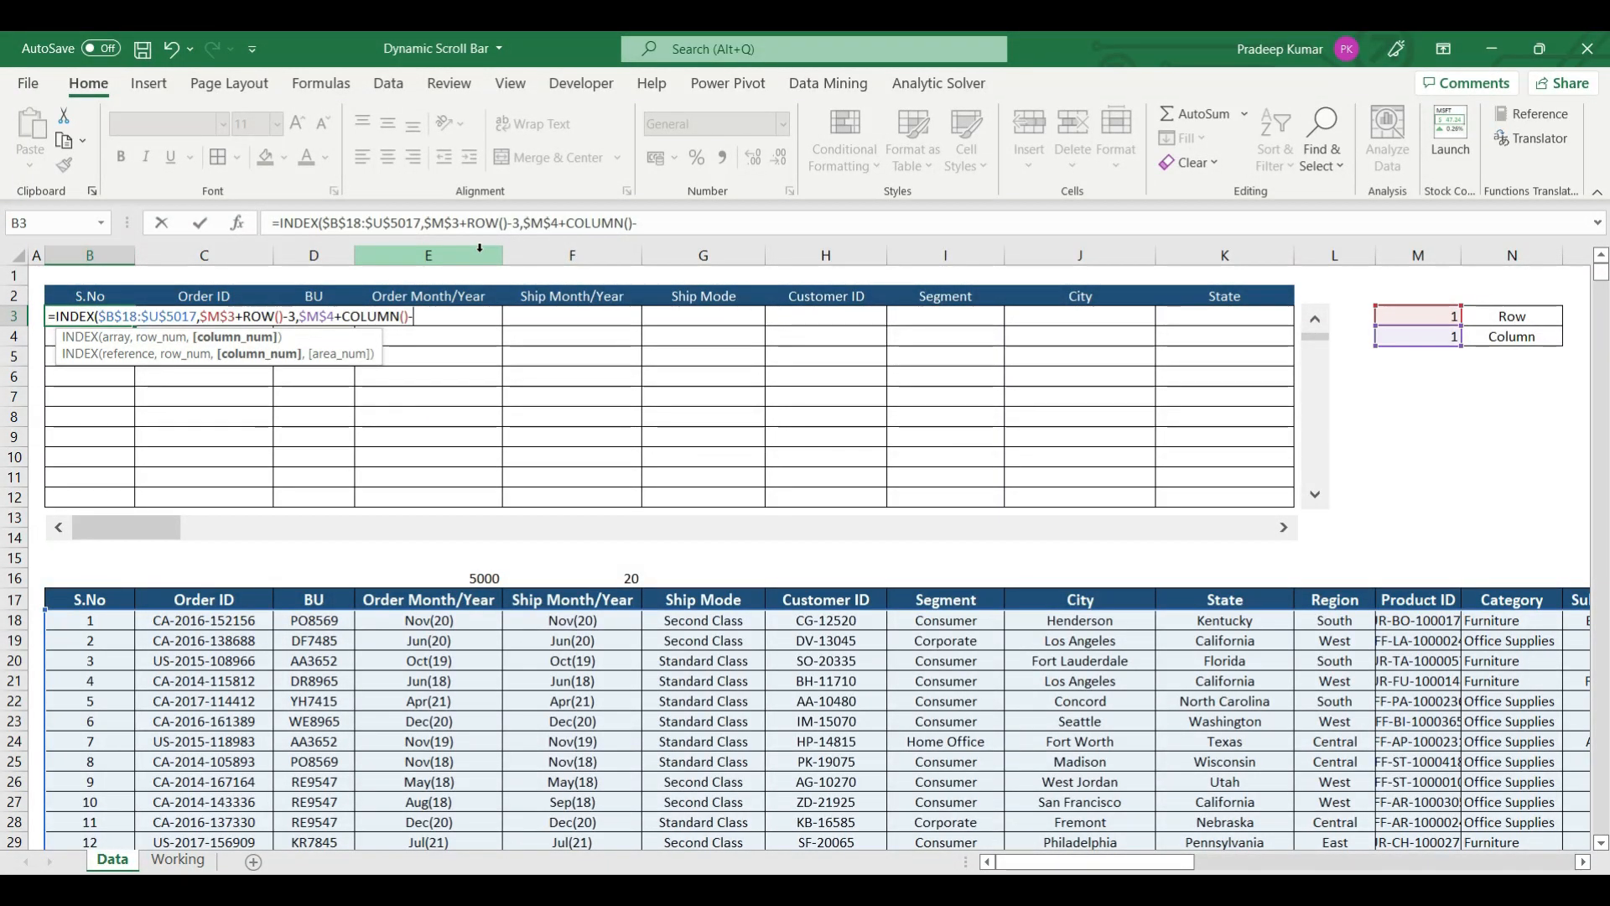
type("2)")
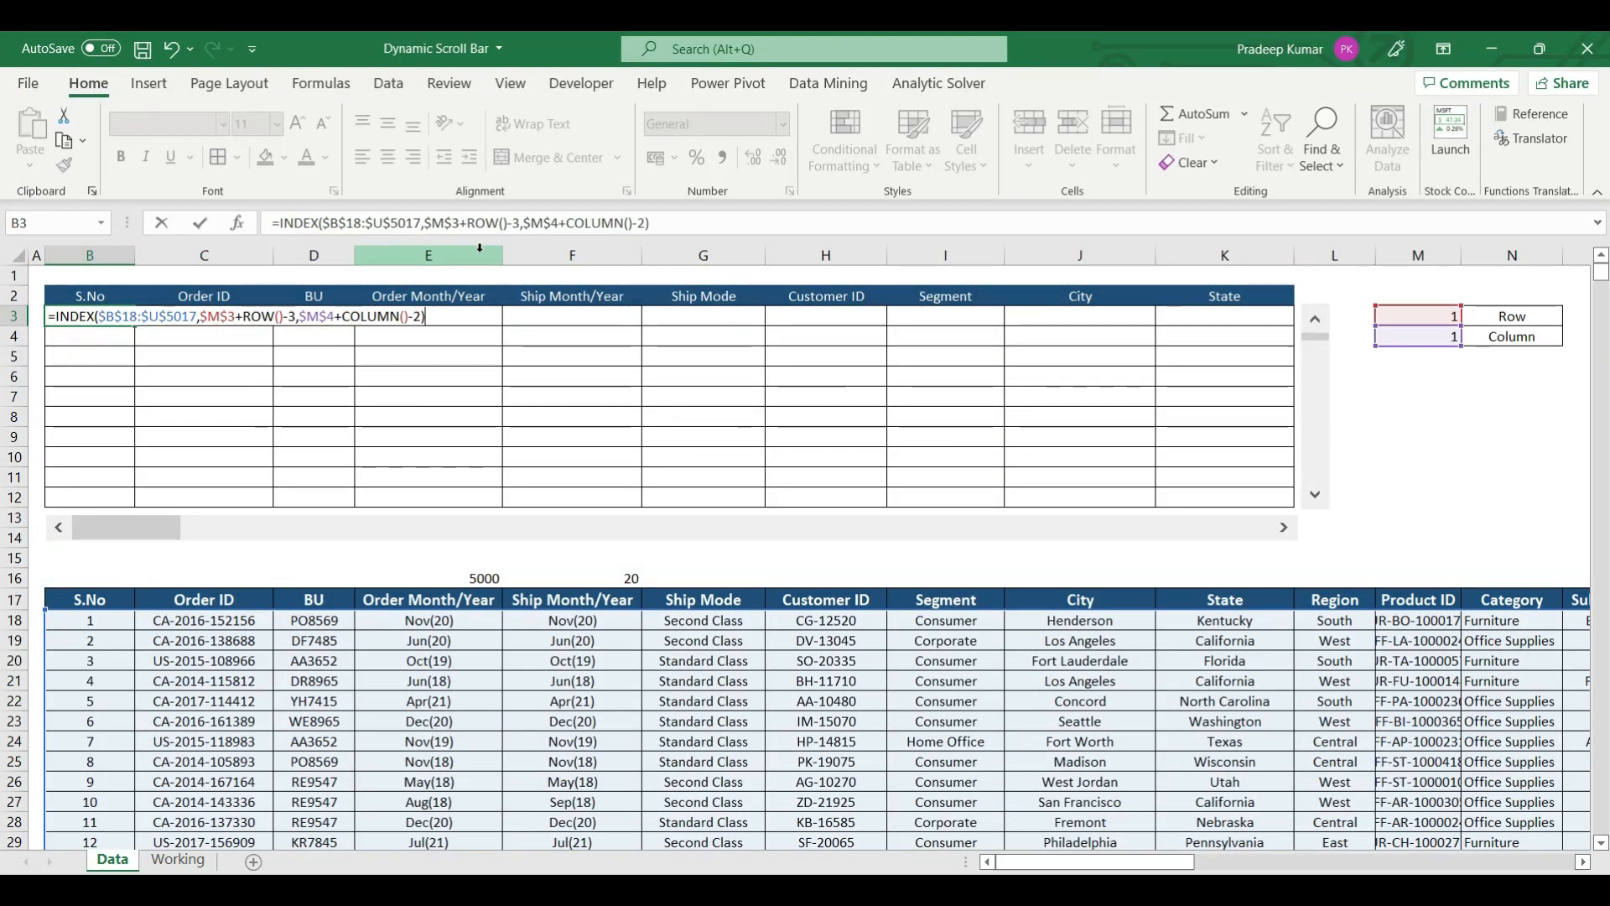
key("ctrl+Return")
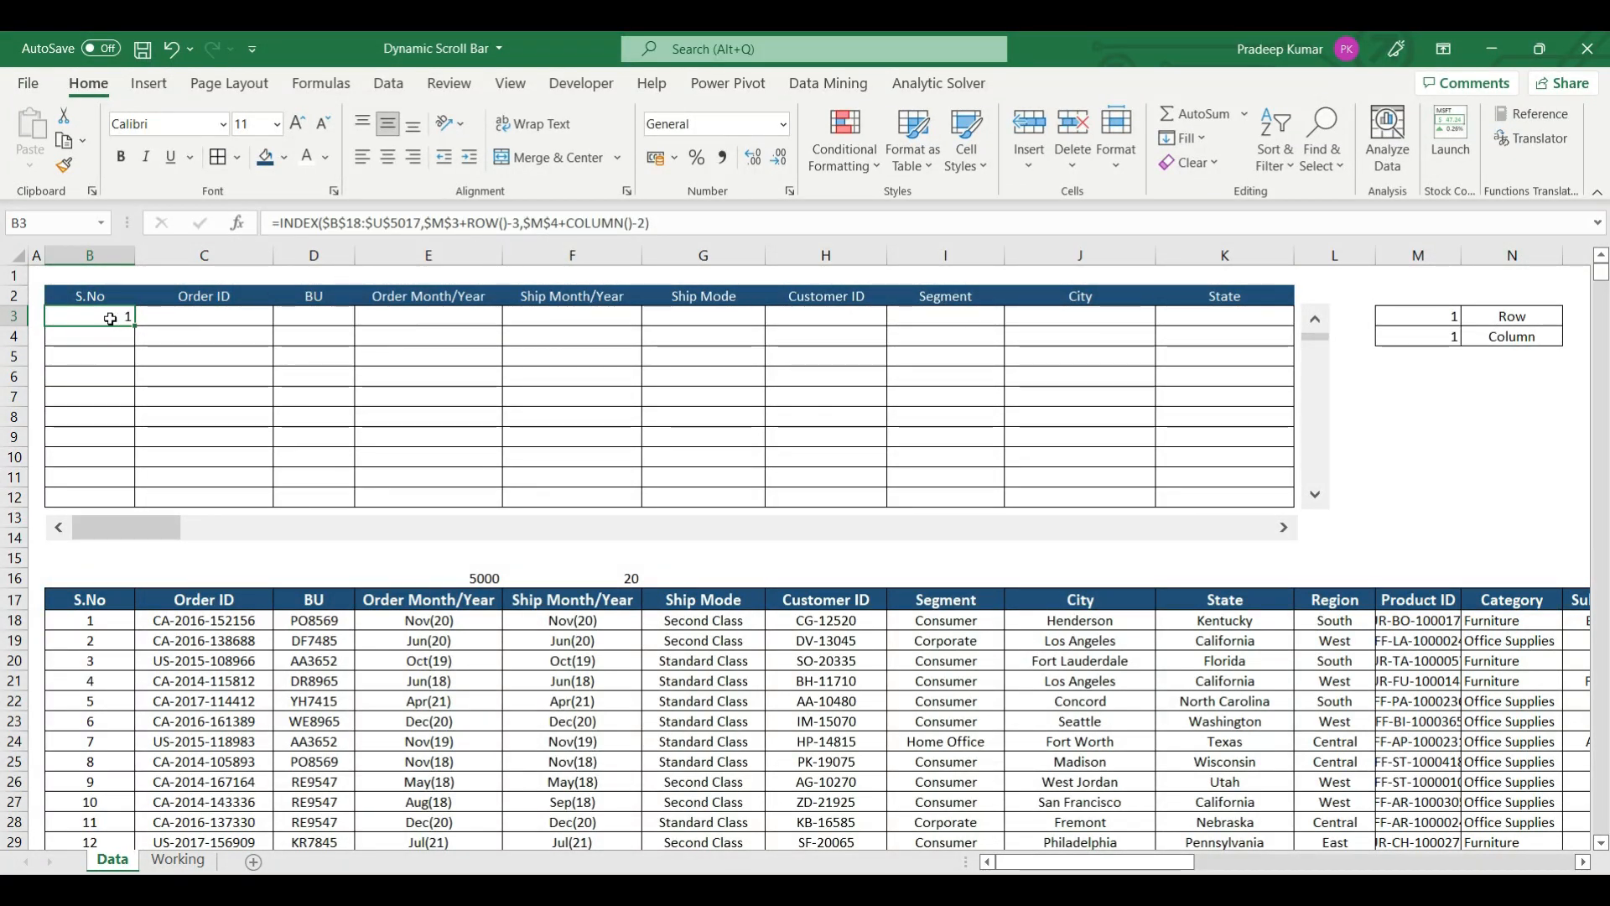
Copy the INDEX formula from B3 to the whole table range B3:K12.
mouse_move(111, 319)
left_mouse_down()
mouse_move(1091, 490)
mouse_move(1212, 494)
left_mouse_up()
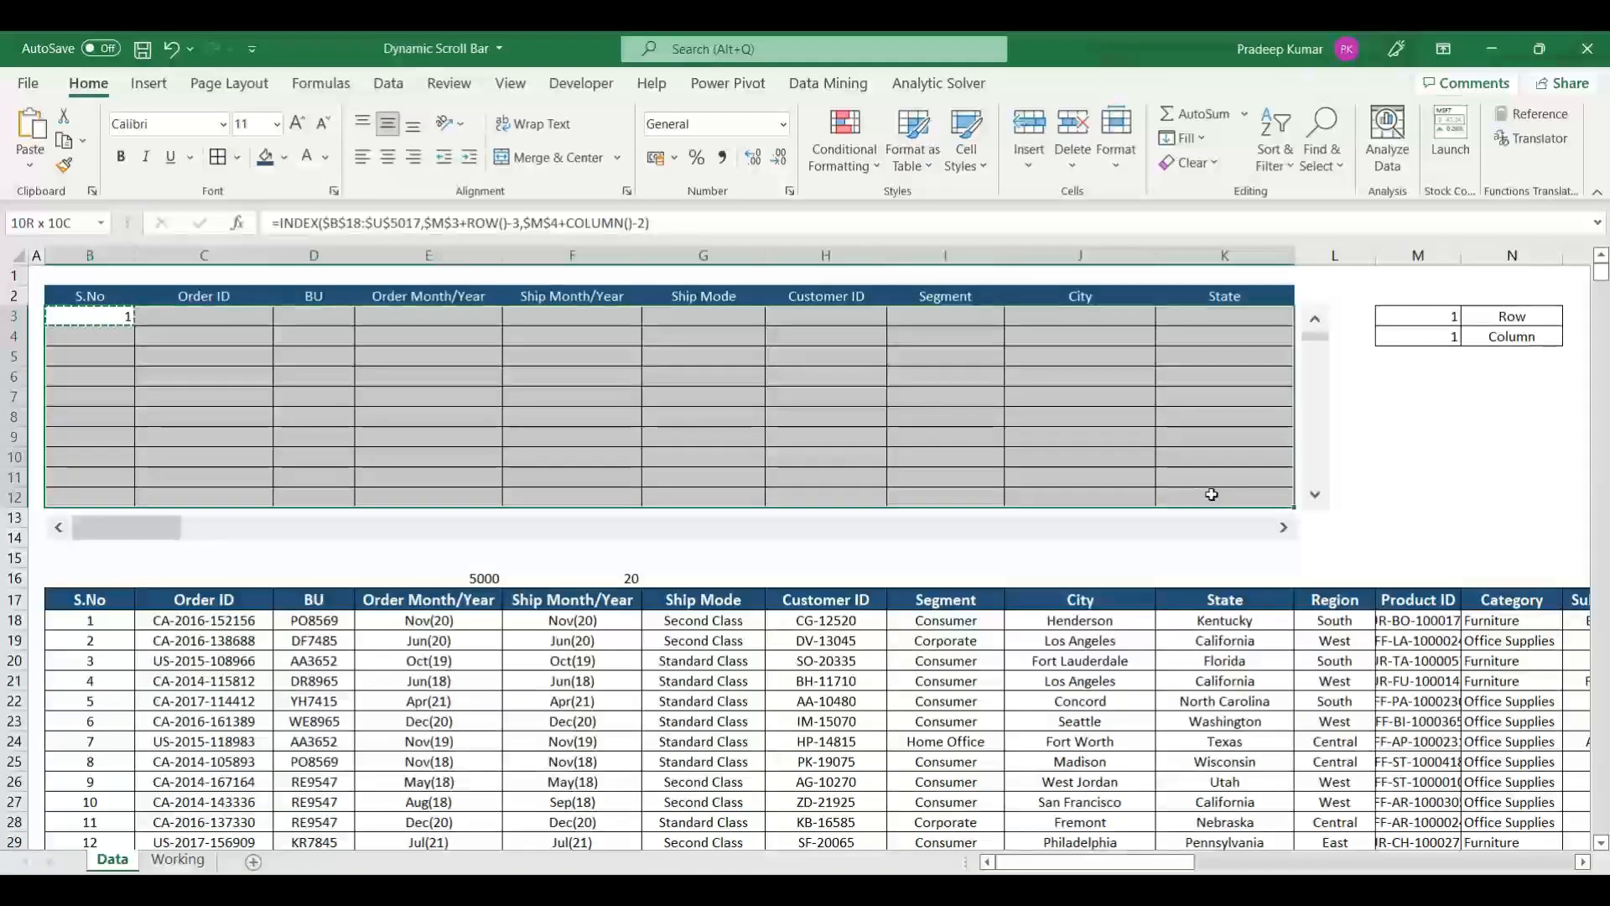
key("ctrl+v")
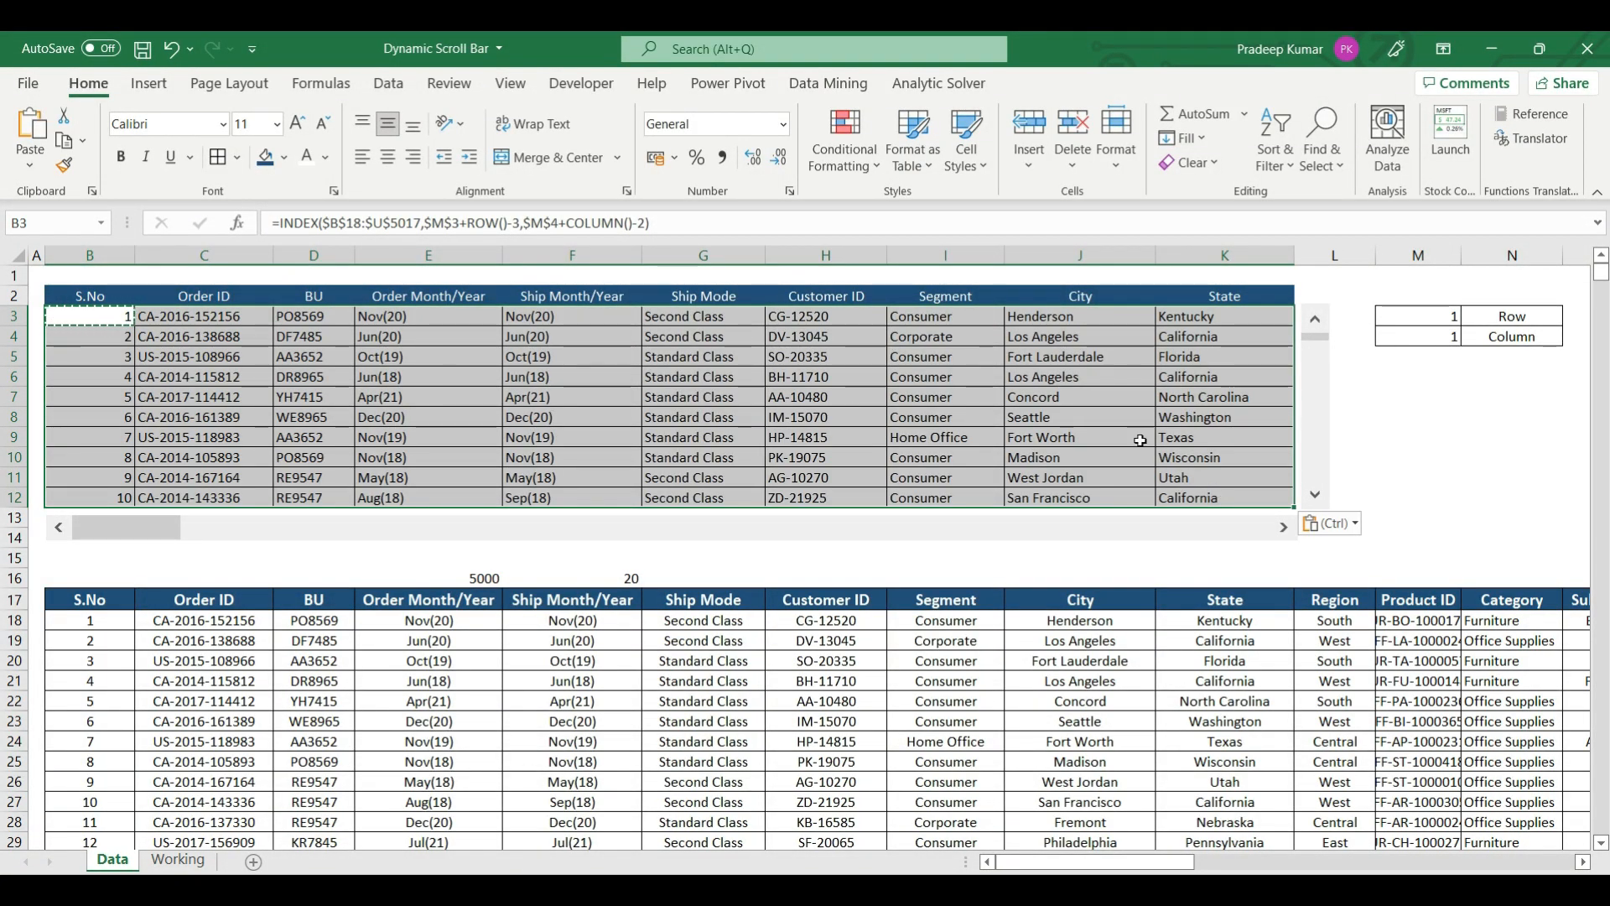
left_click(1057, 397)
left_click_drag(1069, 299, 1078, 499)
left_click(1386, 440)
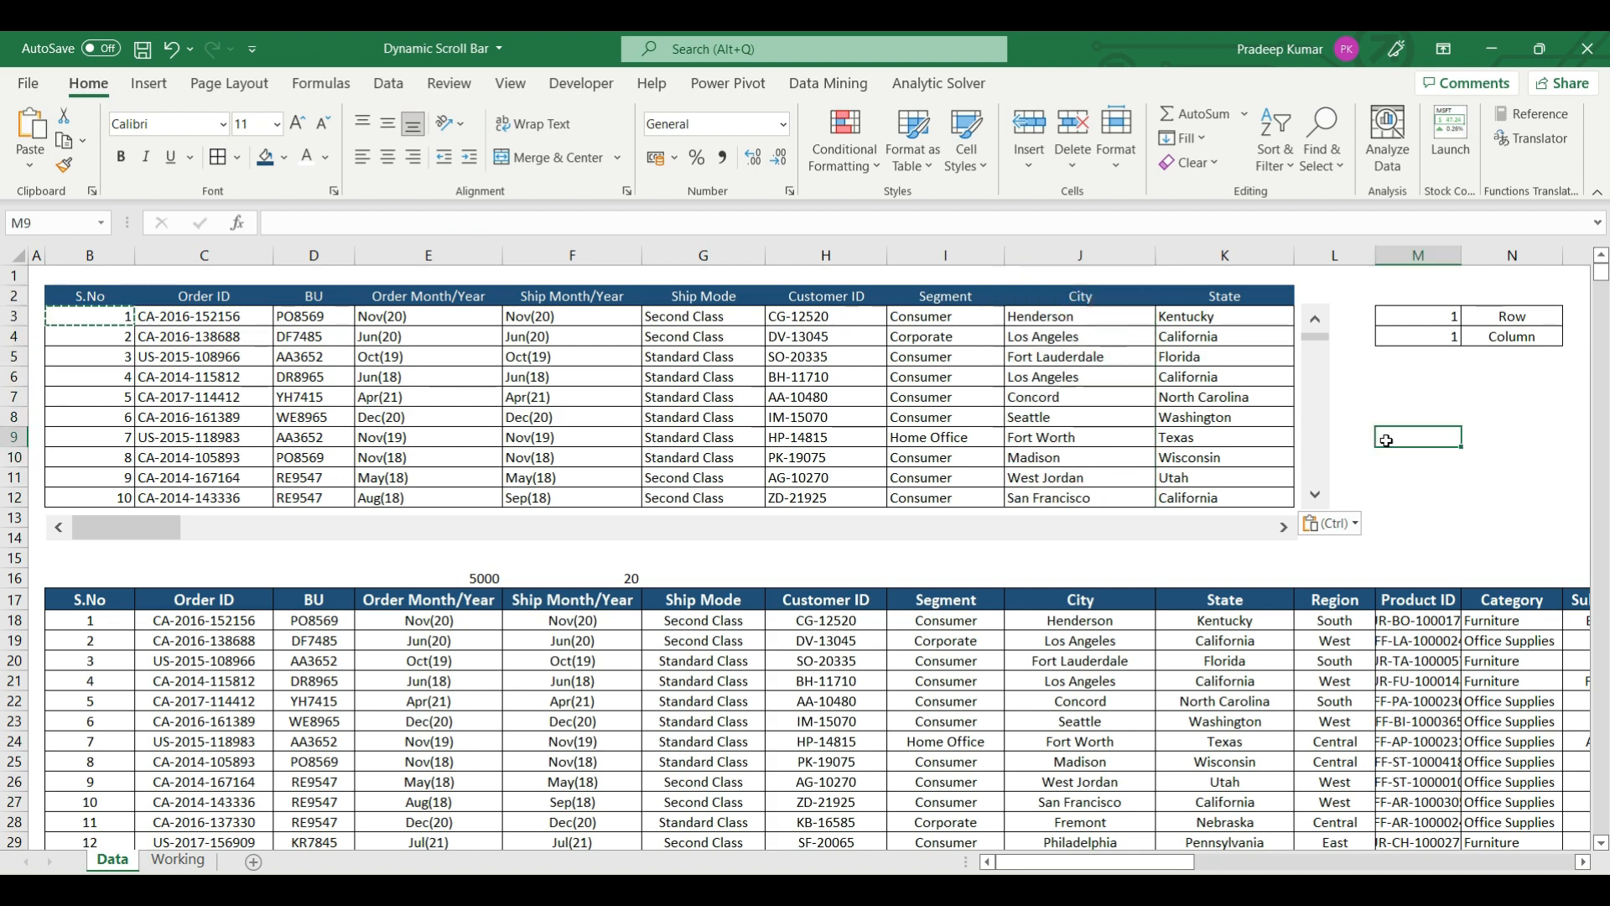
Test the filled table by scrolling it sideways and back to the first column, and down through the rows.
left_click(1286, 528)
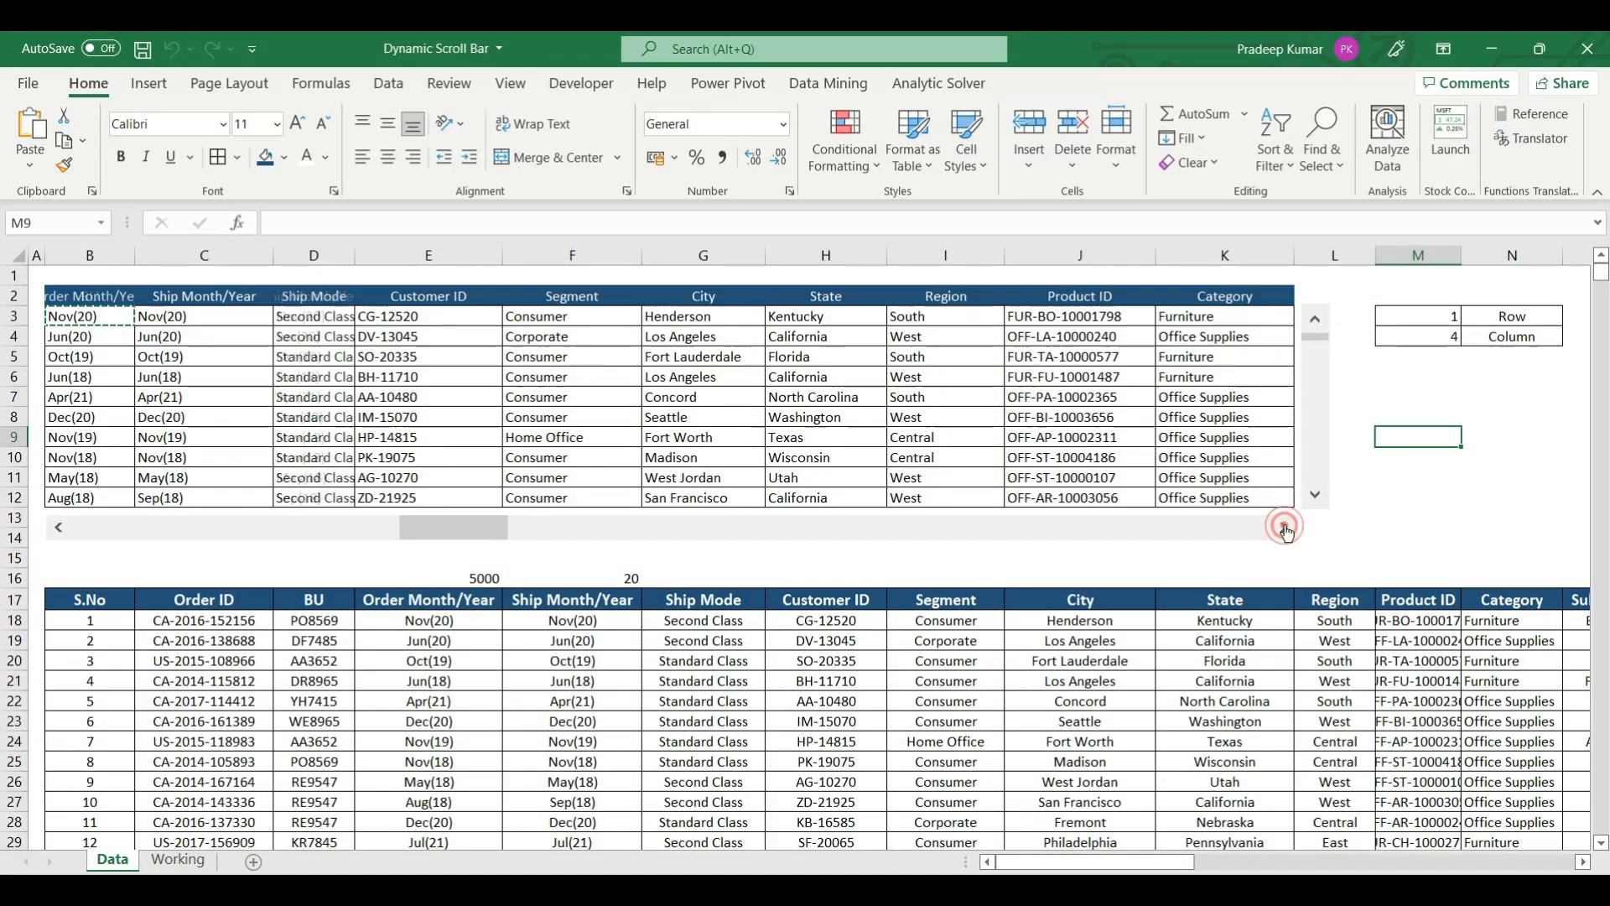
left_click(1286, 528)
left_click_drag(1218, 527, 30, 537)
left_click(1319, 498)
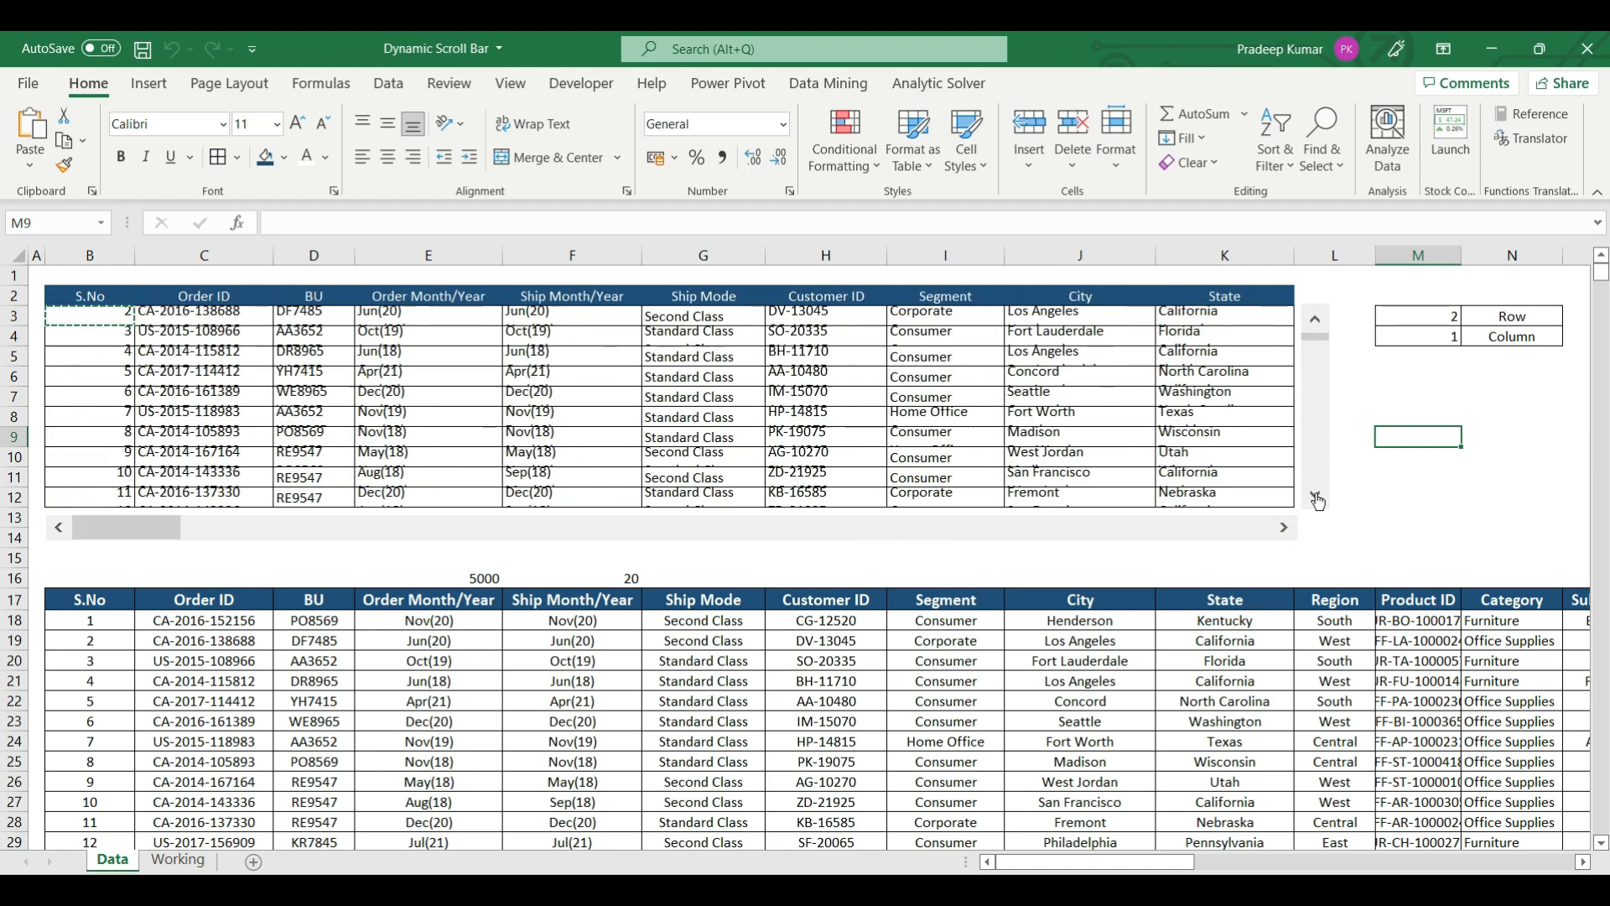
left_click(1318, 499)
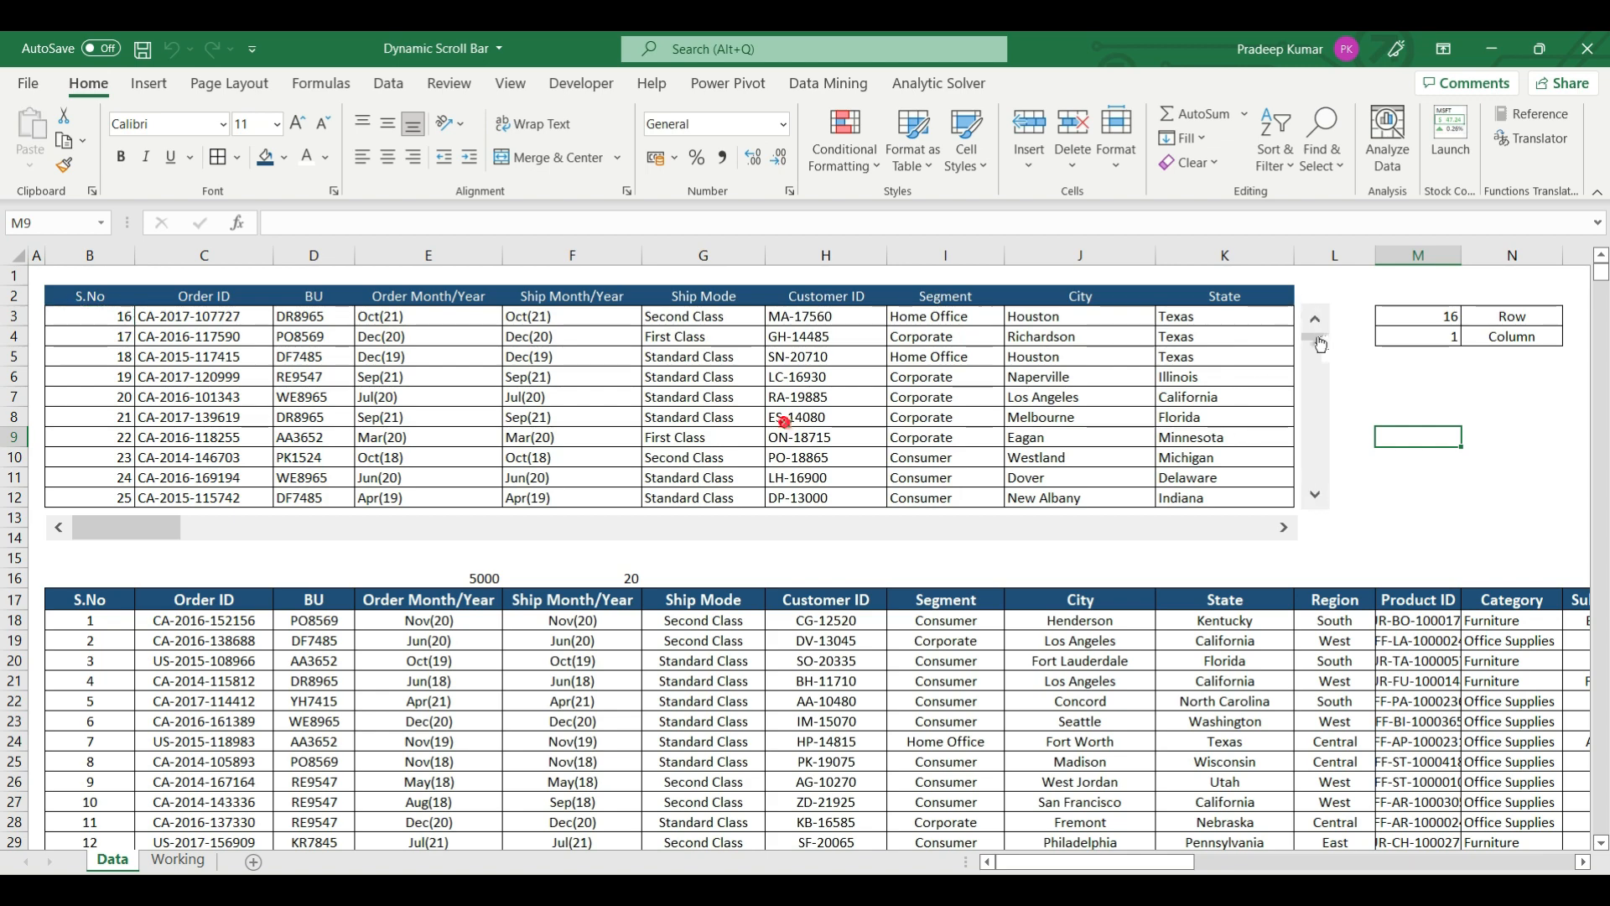
Check the table at the end of the vertical scroll range and set the vertical scroll bar's maximum value to 4991.
left_click_drag(1321, 344, 1321, 492)
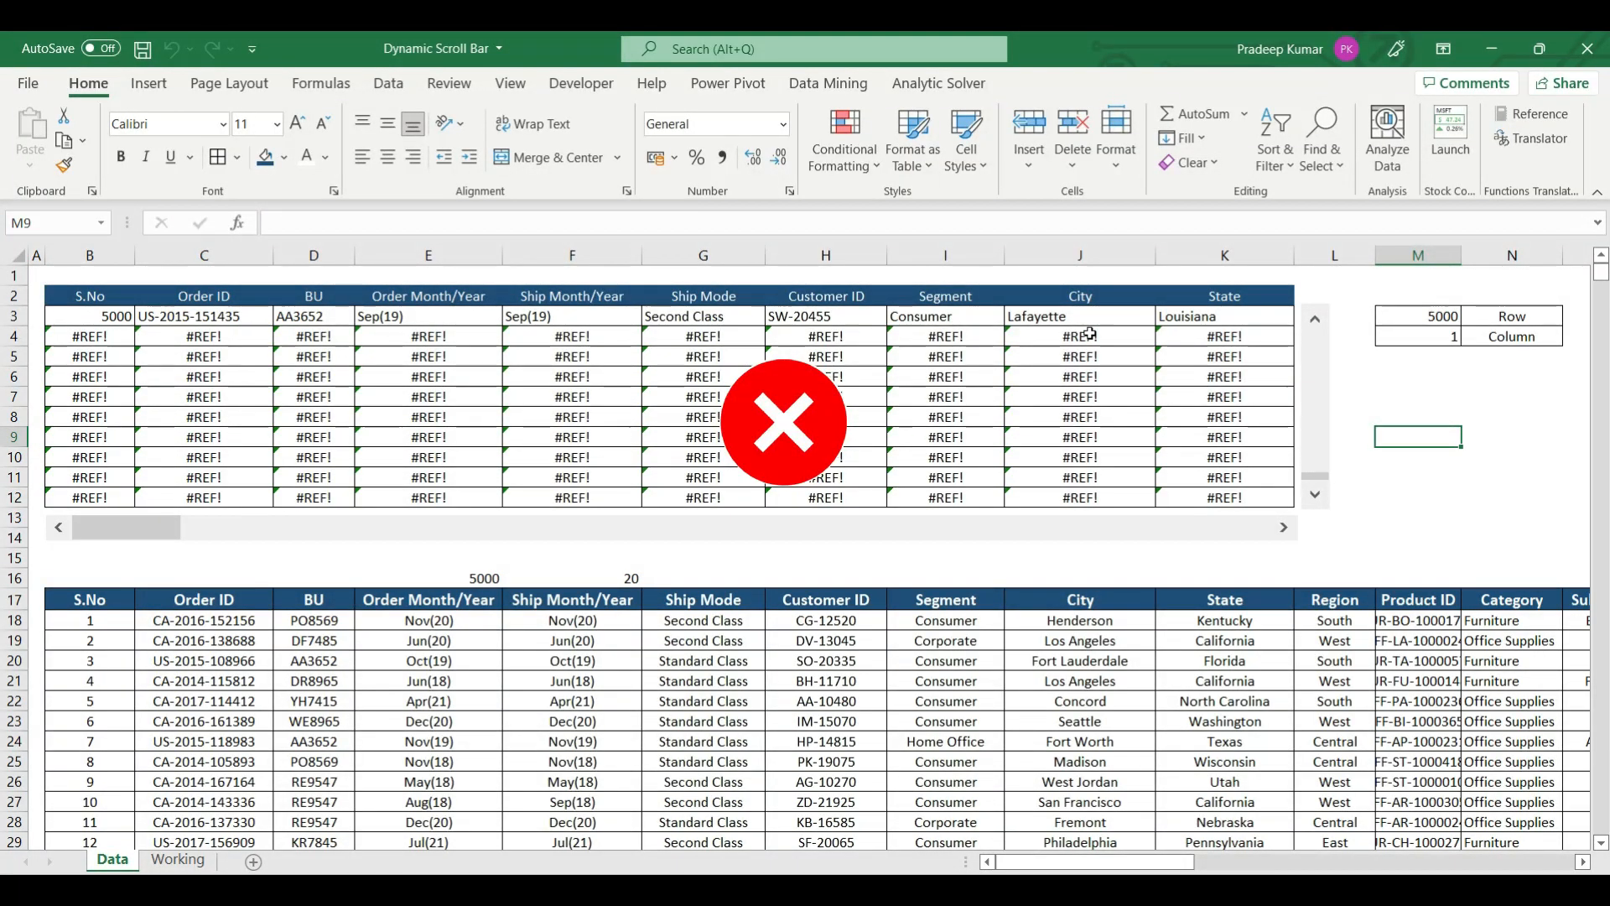
left_click_drag(1088, 336, 1098, 495)
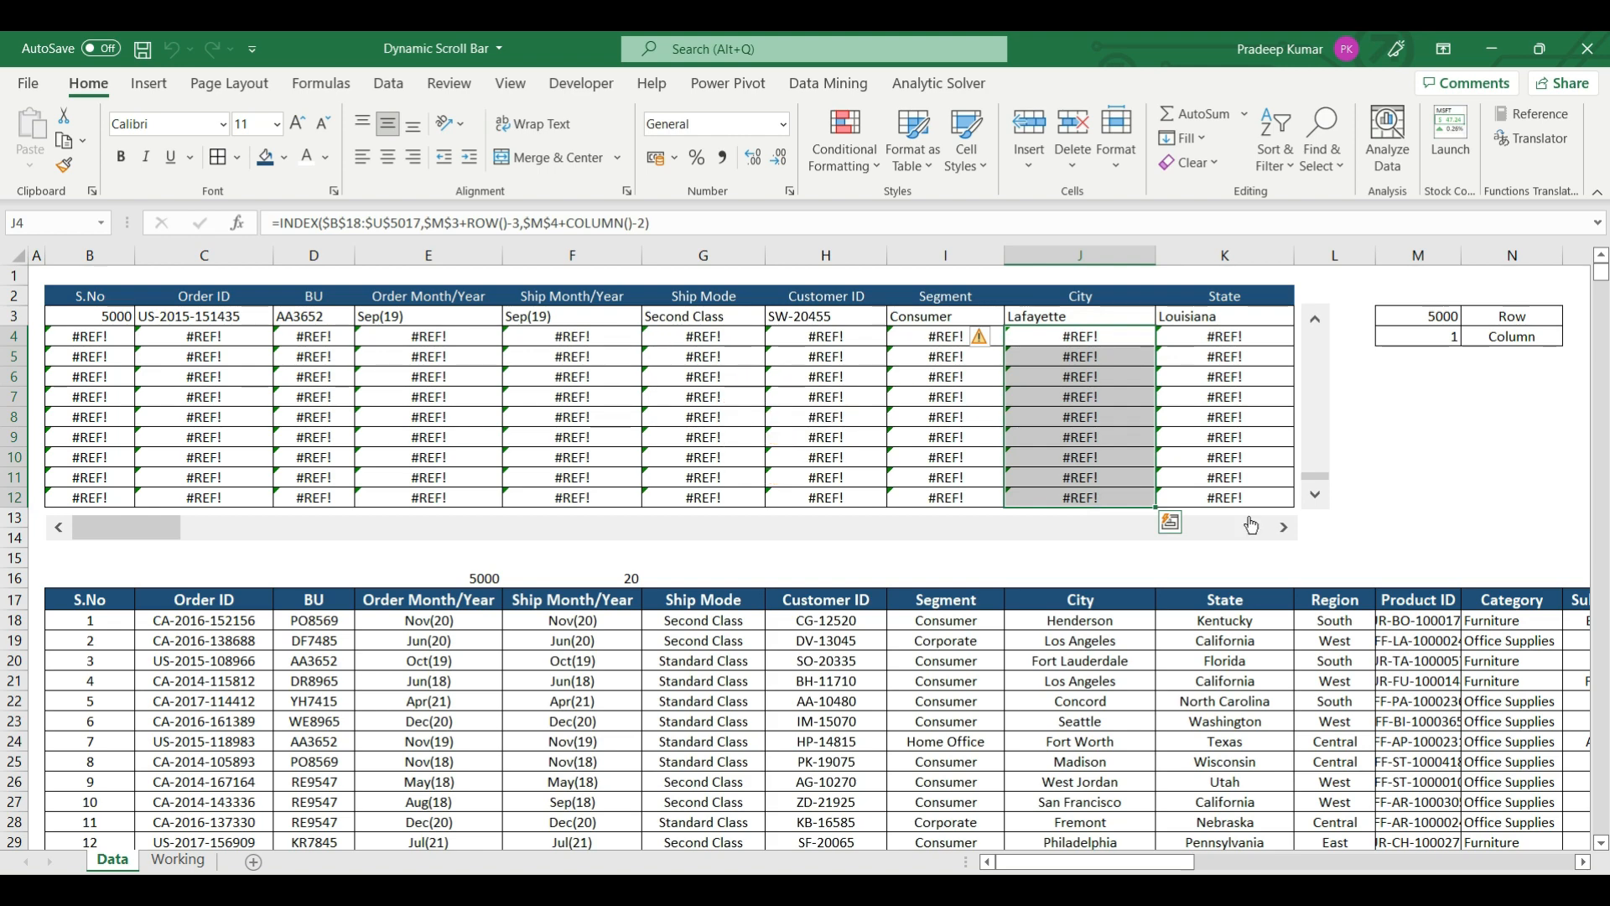
right_click(1319, 402)
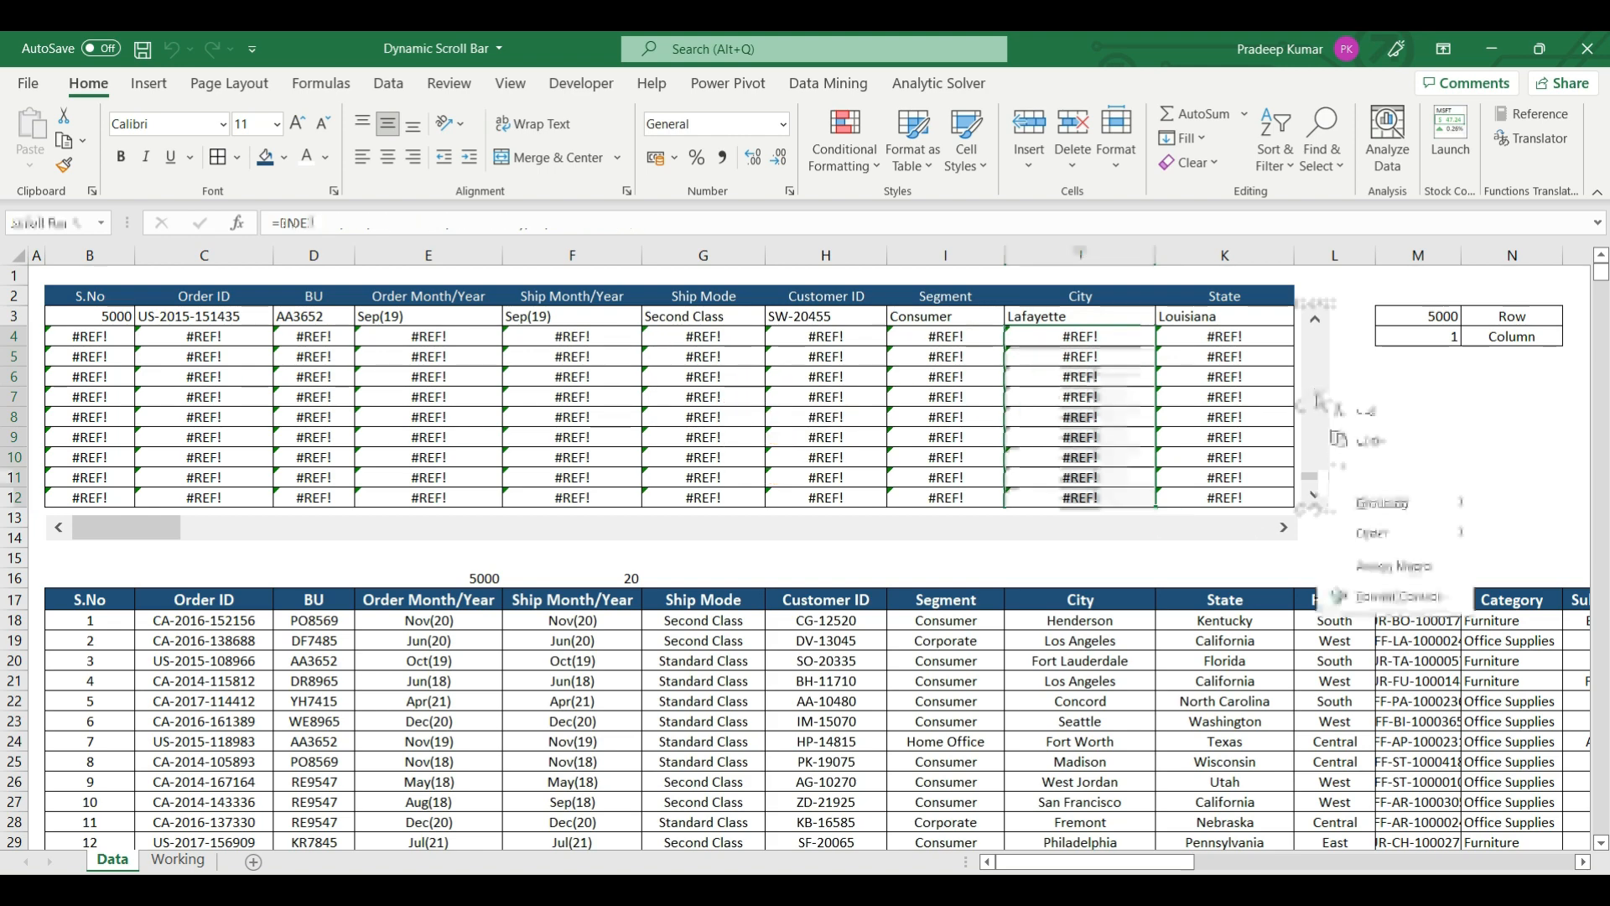
left_click(1384, 587)
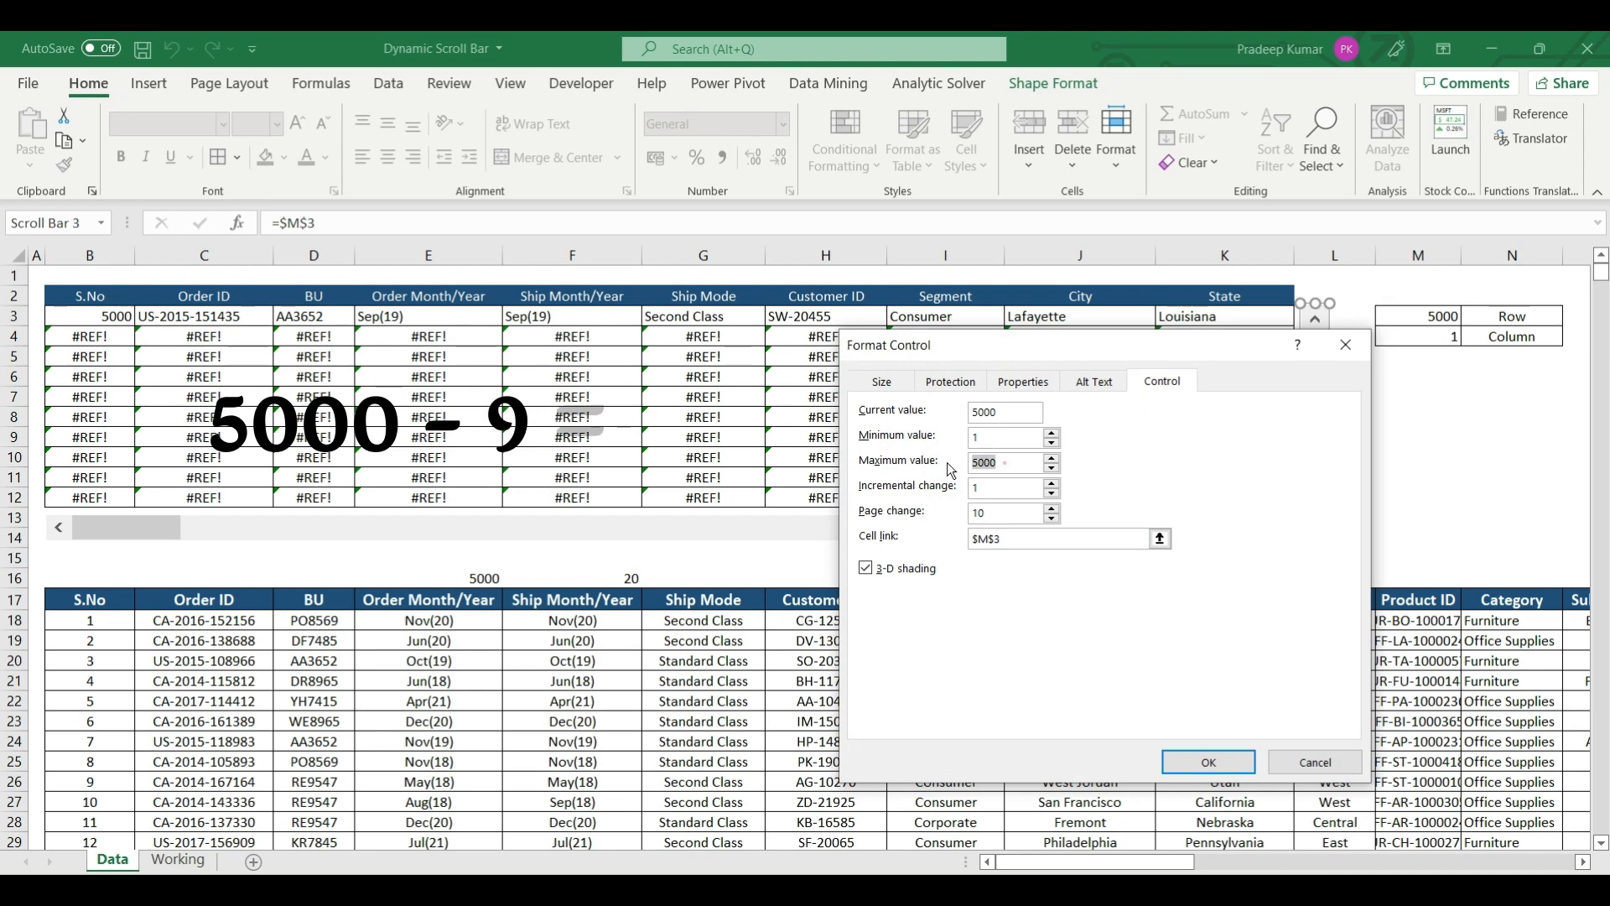
left_click_drag(1003, 463, 903, 461)
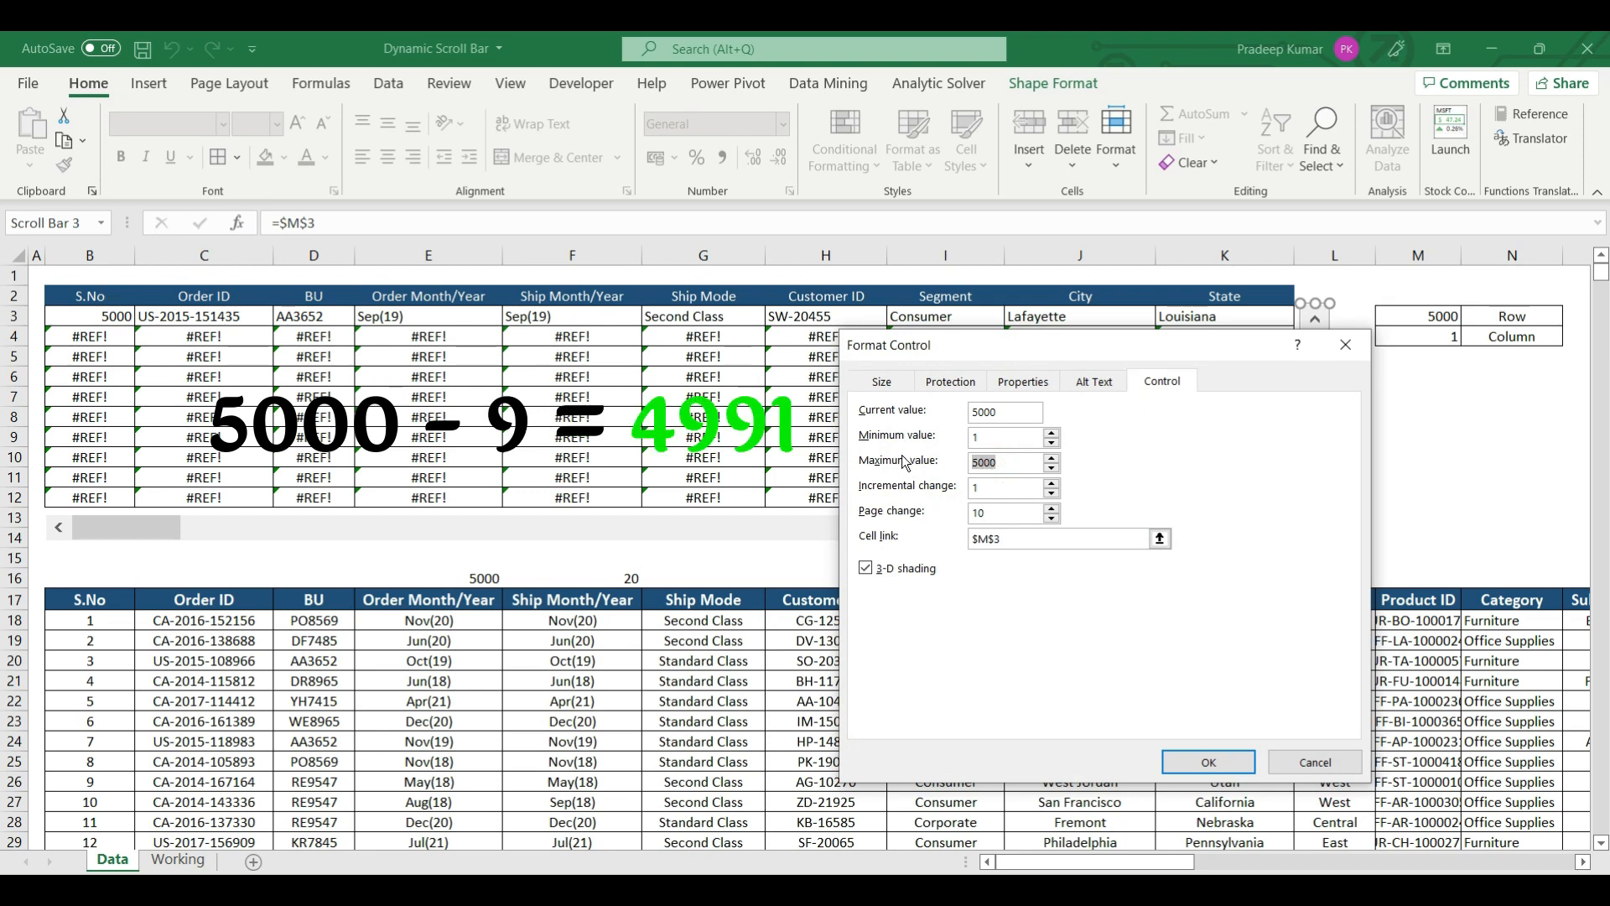
type("491")
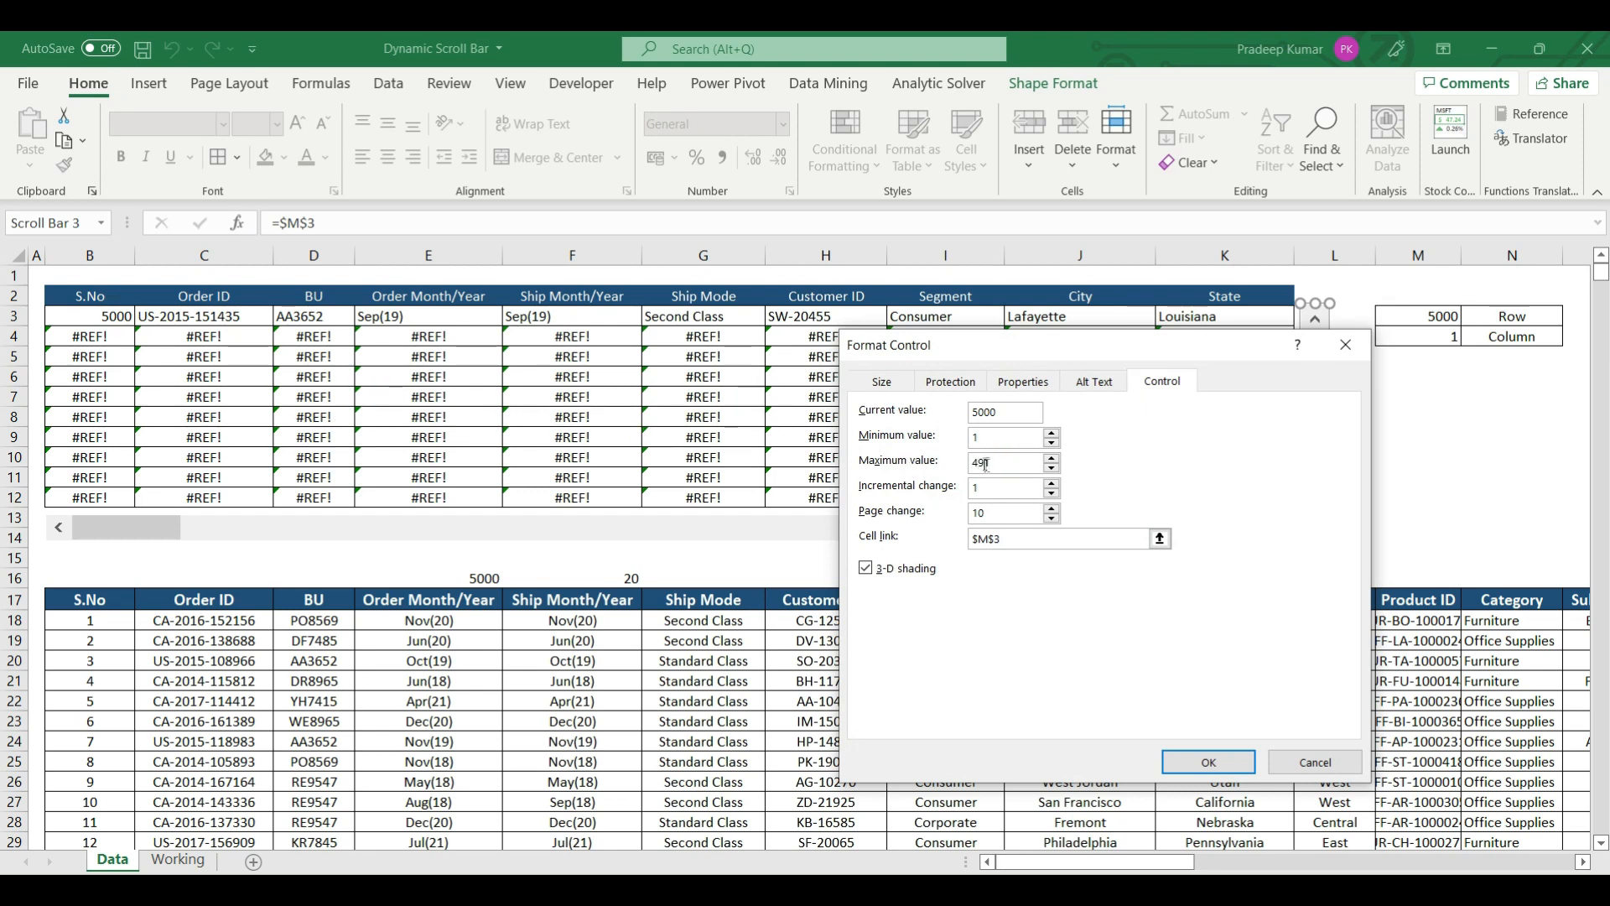
left_click(1221, 766)
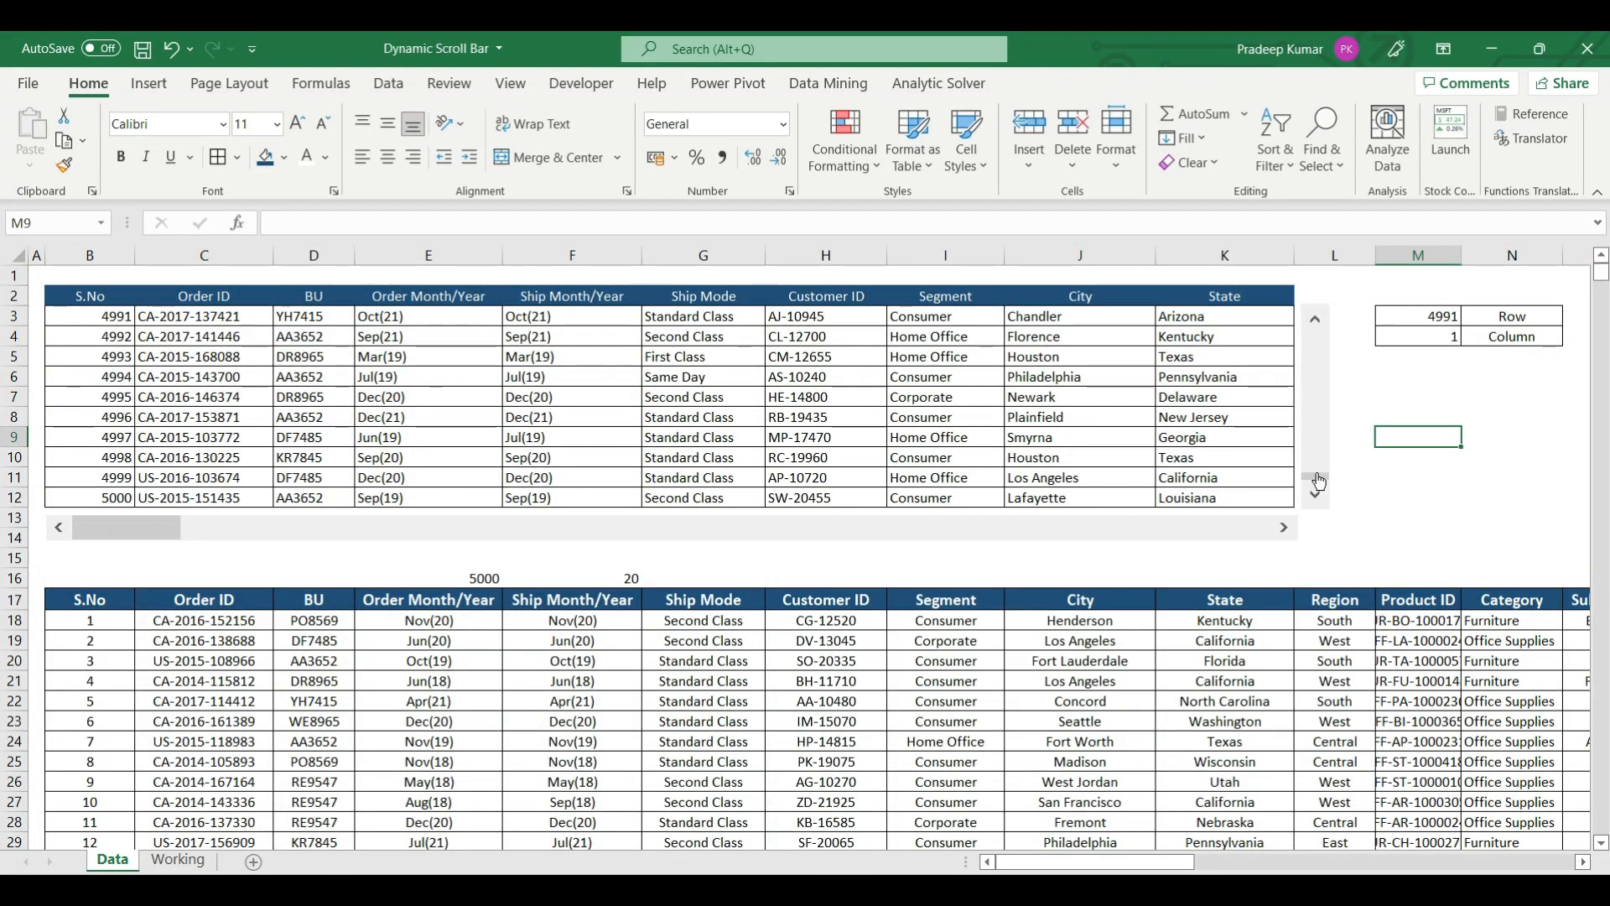
Test the vertical scroll bar by returning the table to its first row and advancing it by two increments.
left_click_drag(1319, 480, 1315, 304)
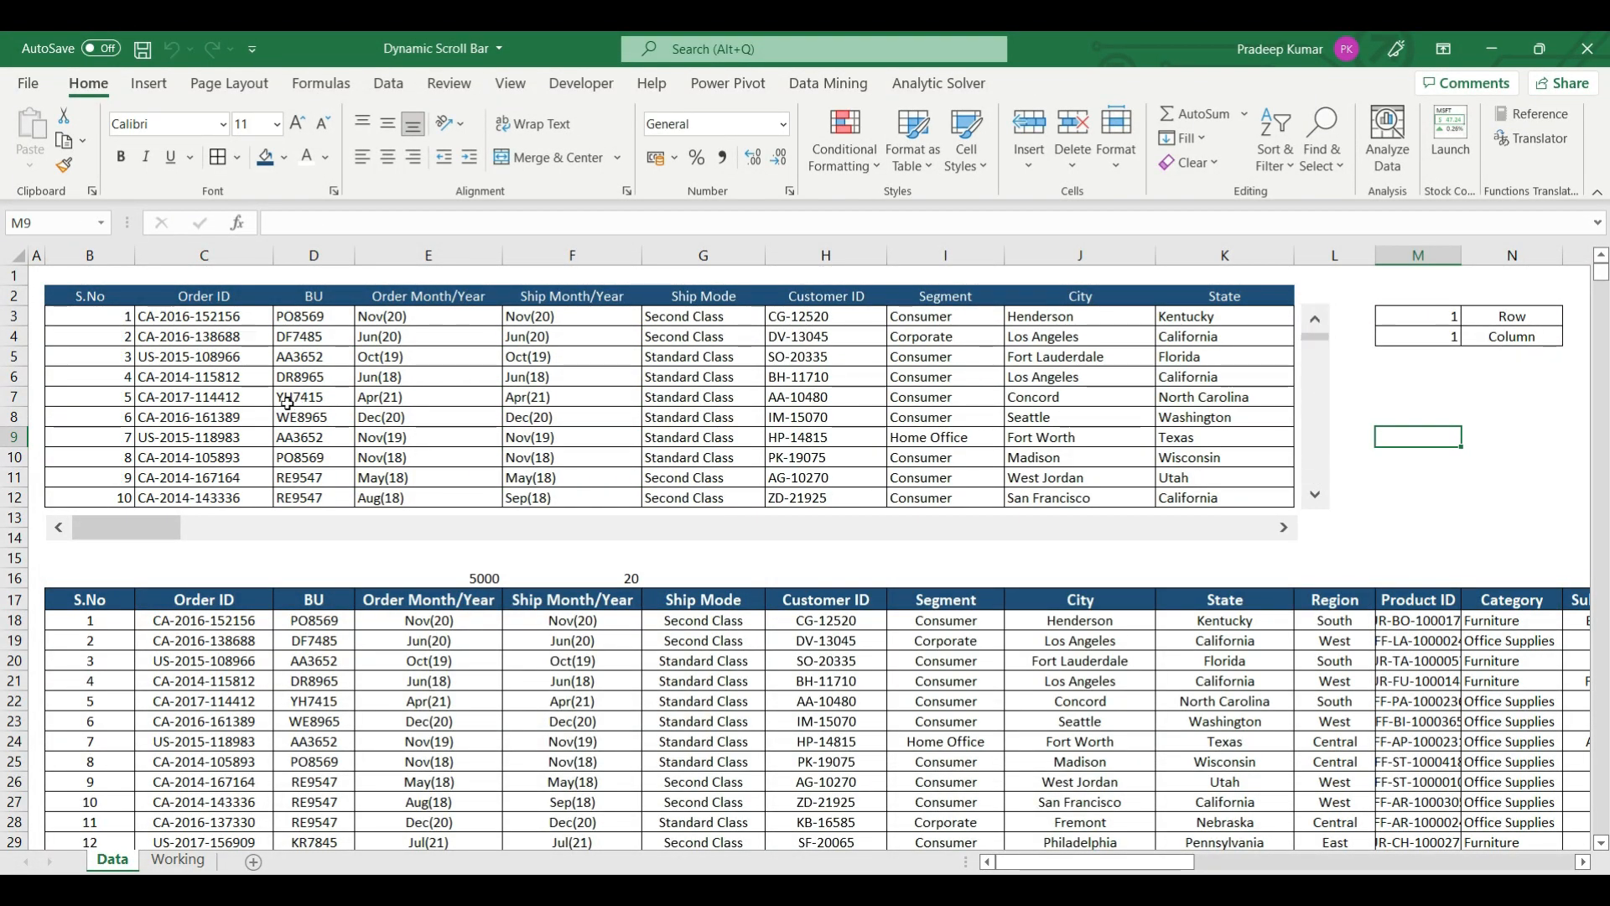
left_click(1316, 497)
left_click(1316, 498)
Set the vertical scroll bar's incremental change to 10.
right_click(1311, 397)
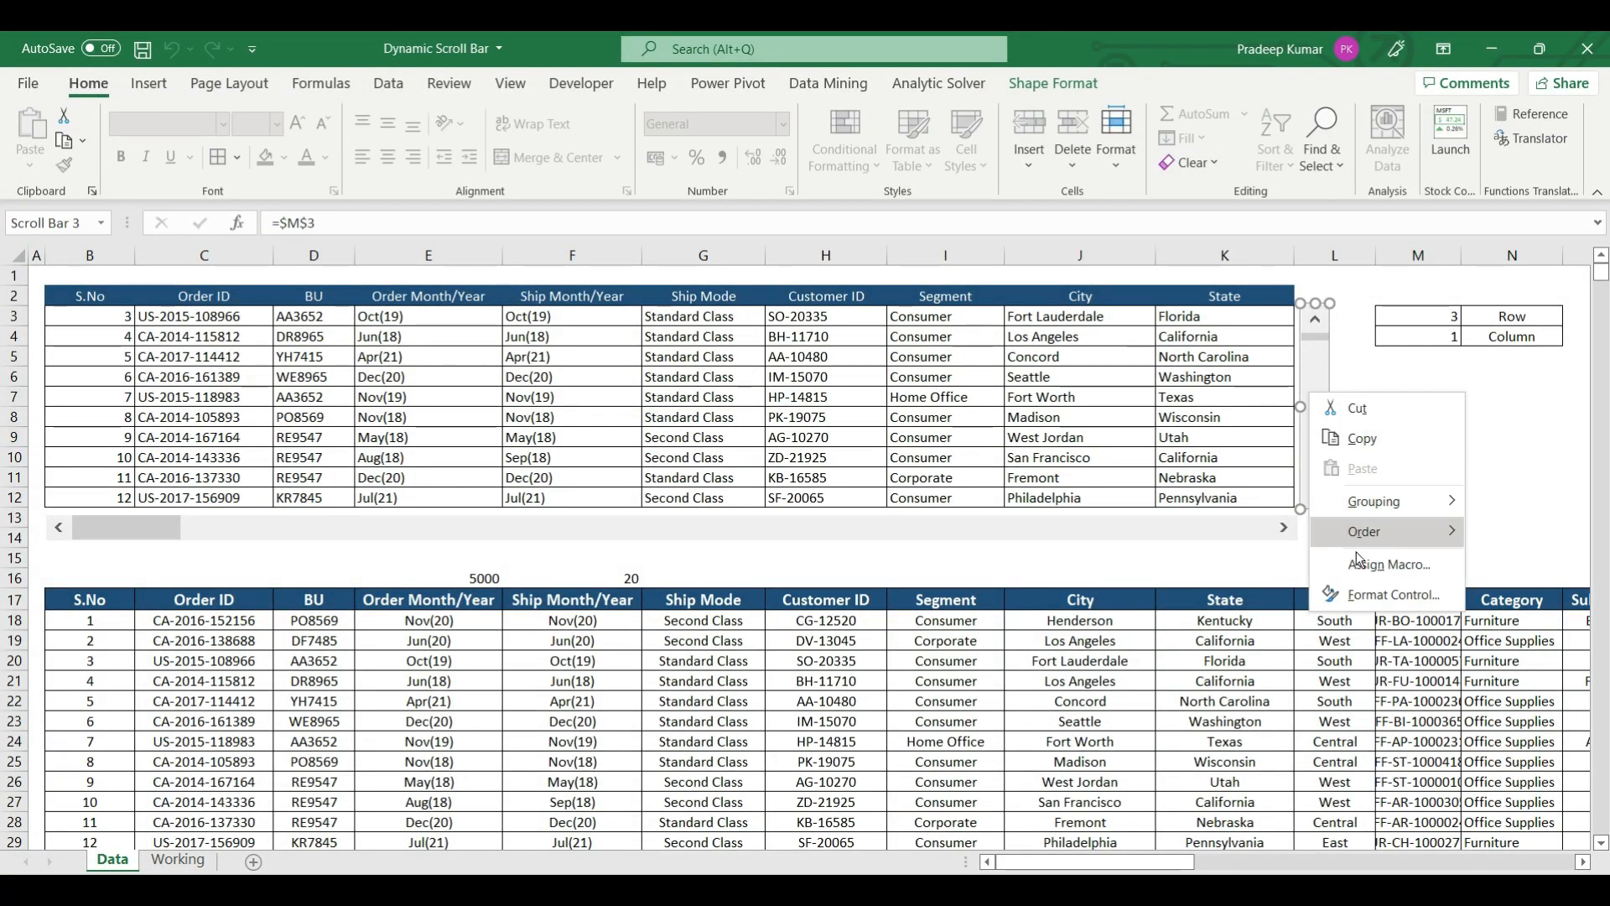
left_click(1356, 585)
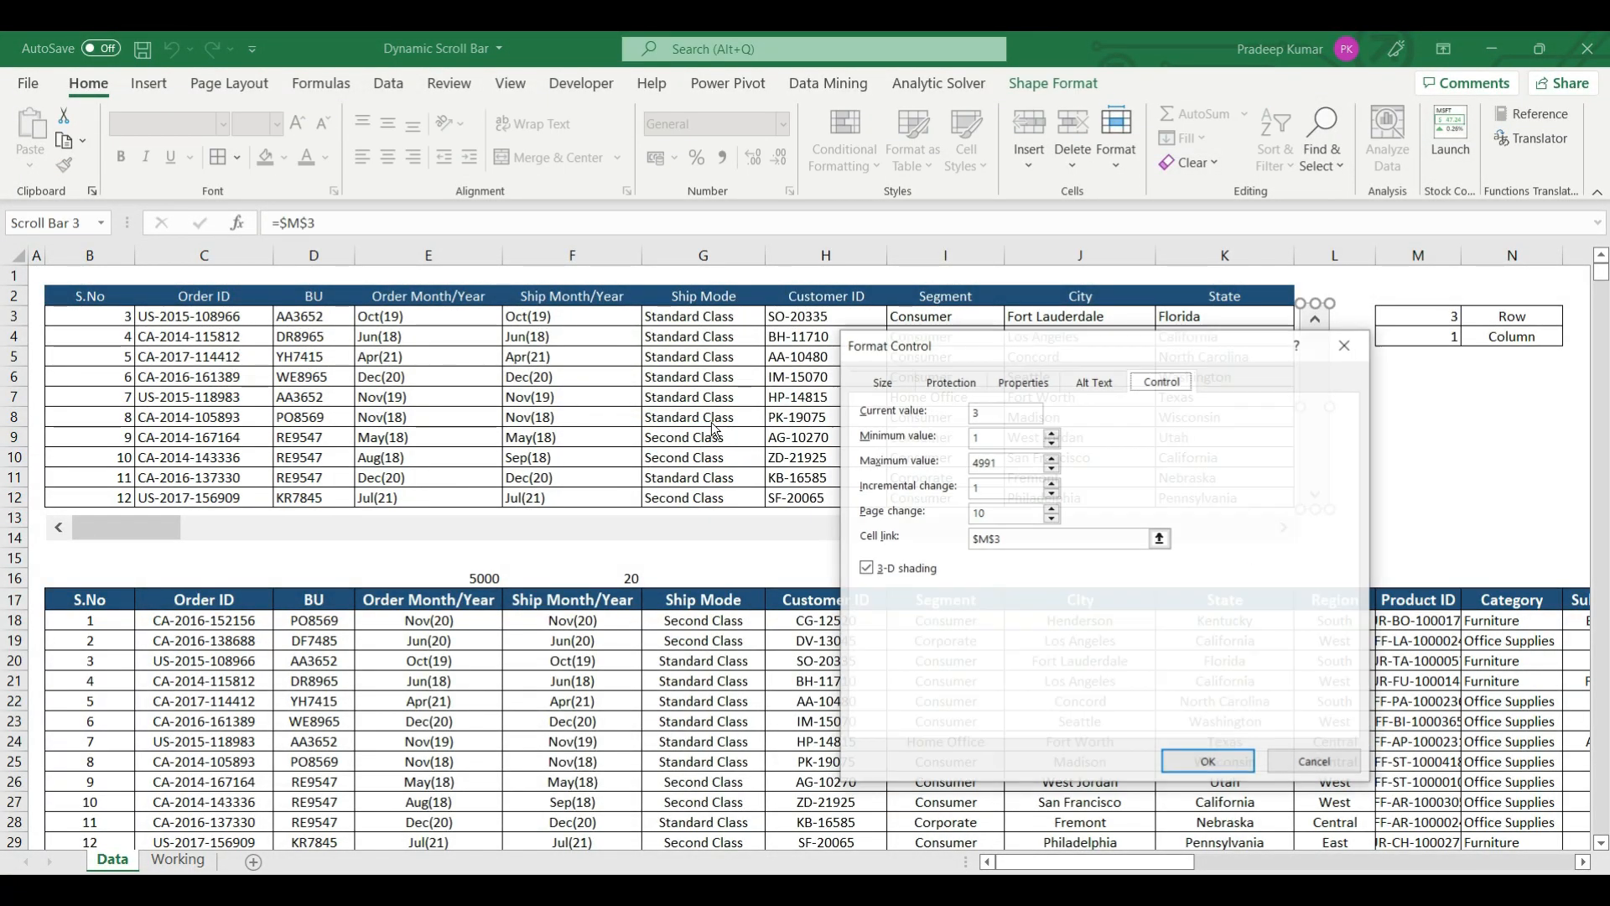
double_click(986, 490)
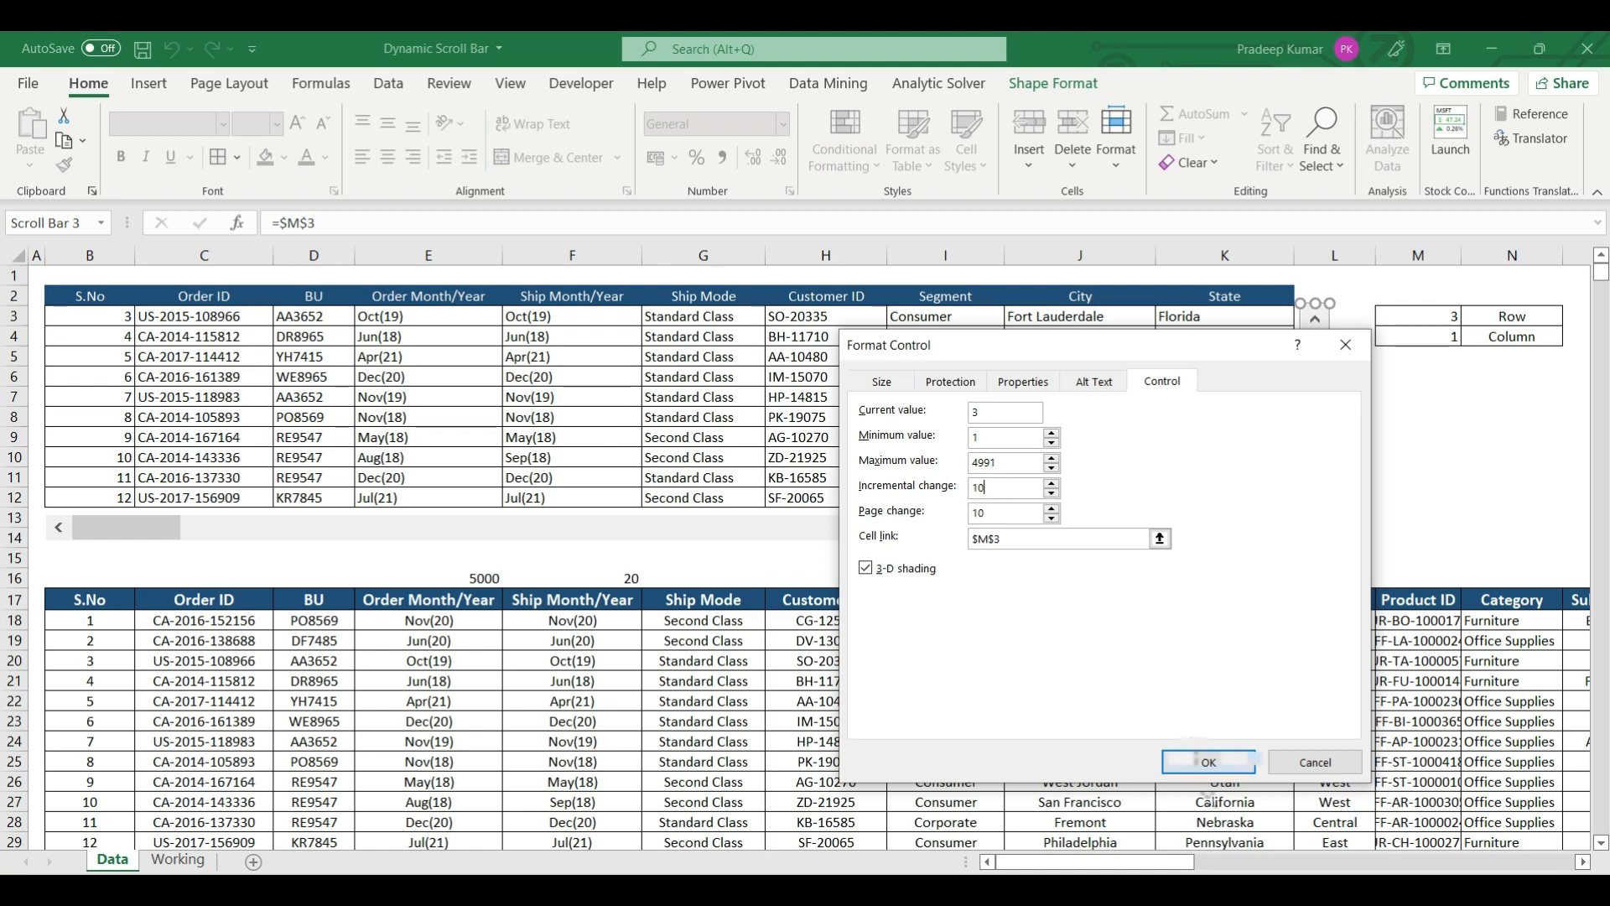
left_click(1208, 761)
left_click(1459, 419)
Test the scroll increment by moving the table up to the first row and one increment down.
left_click(1315, 319)
left_click(1315, 320)
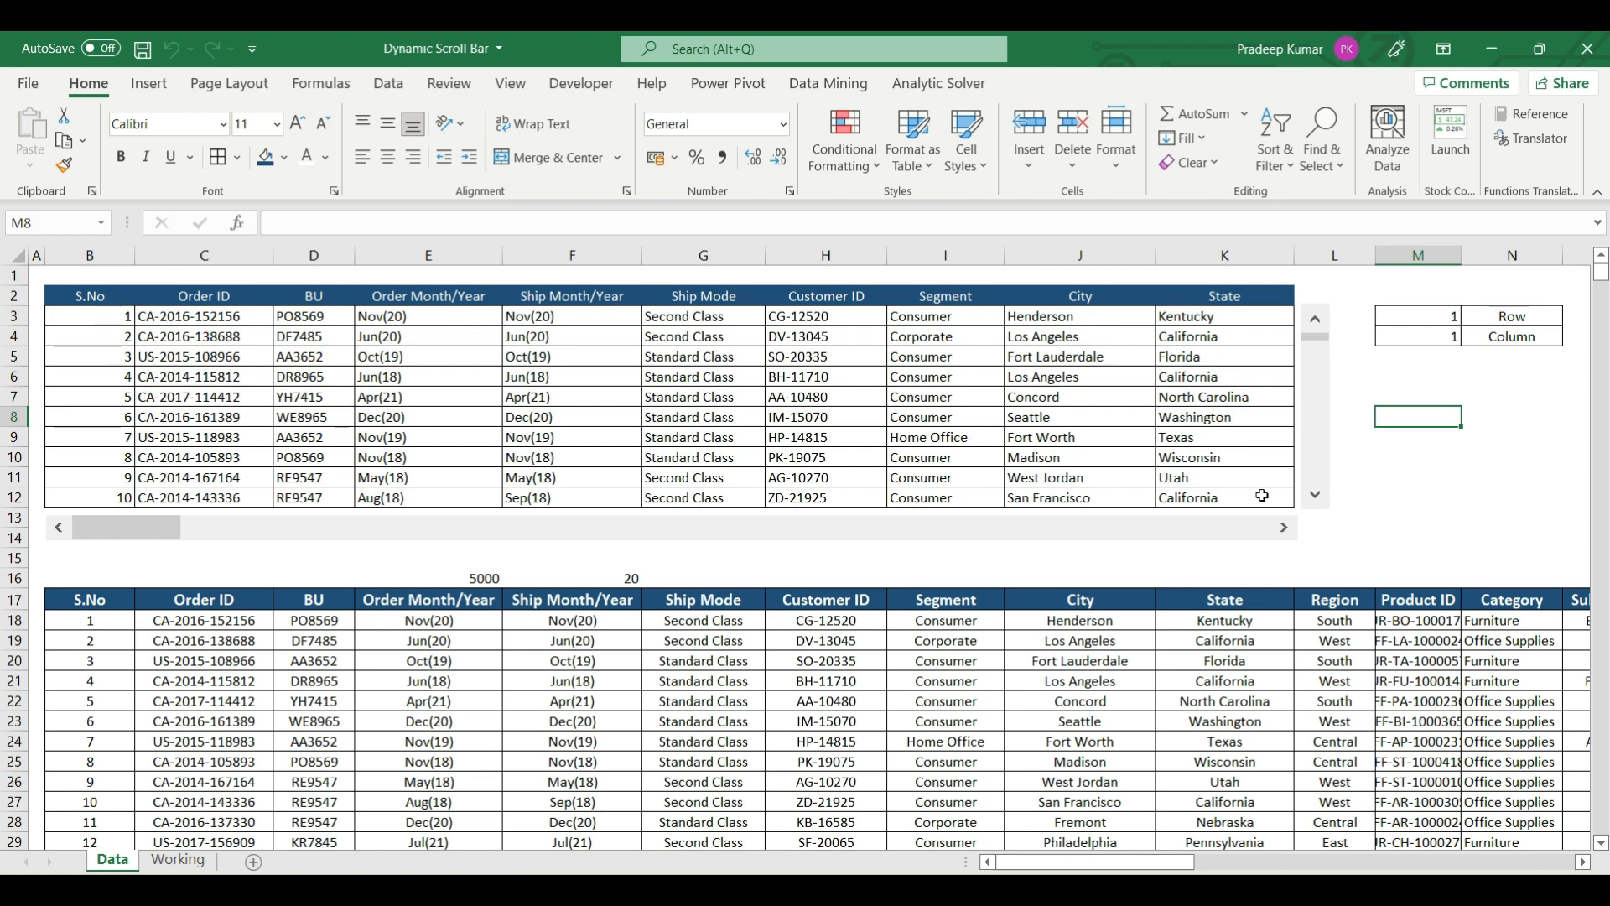
left_click(1316, 496)
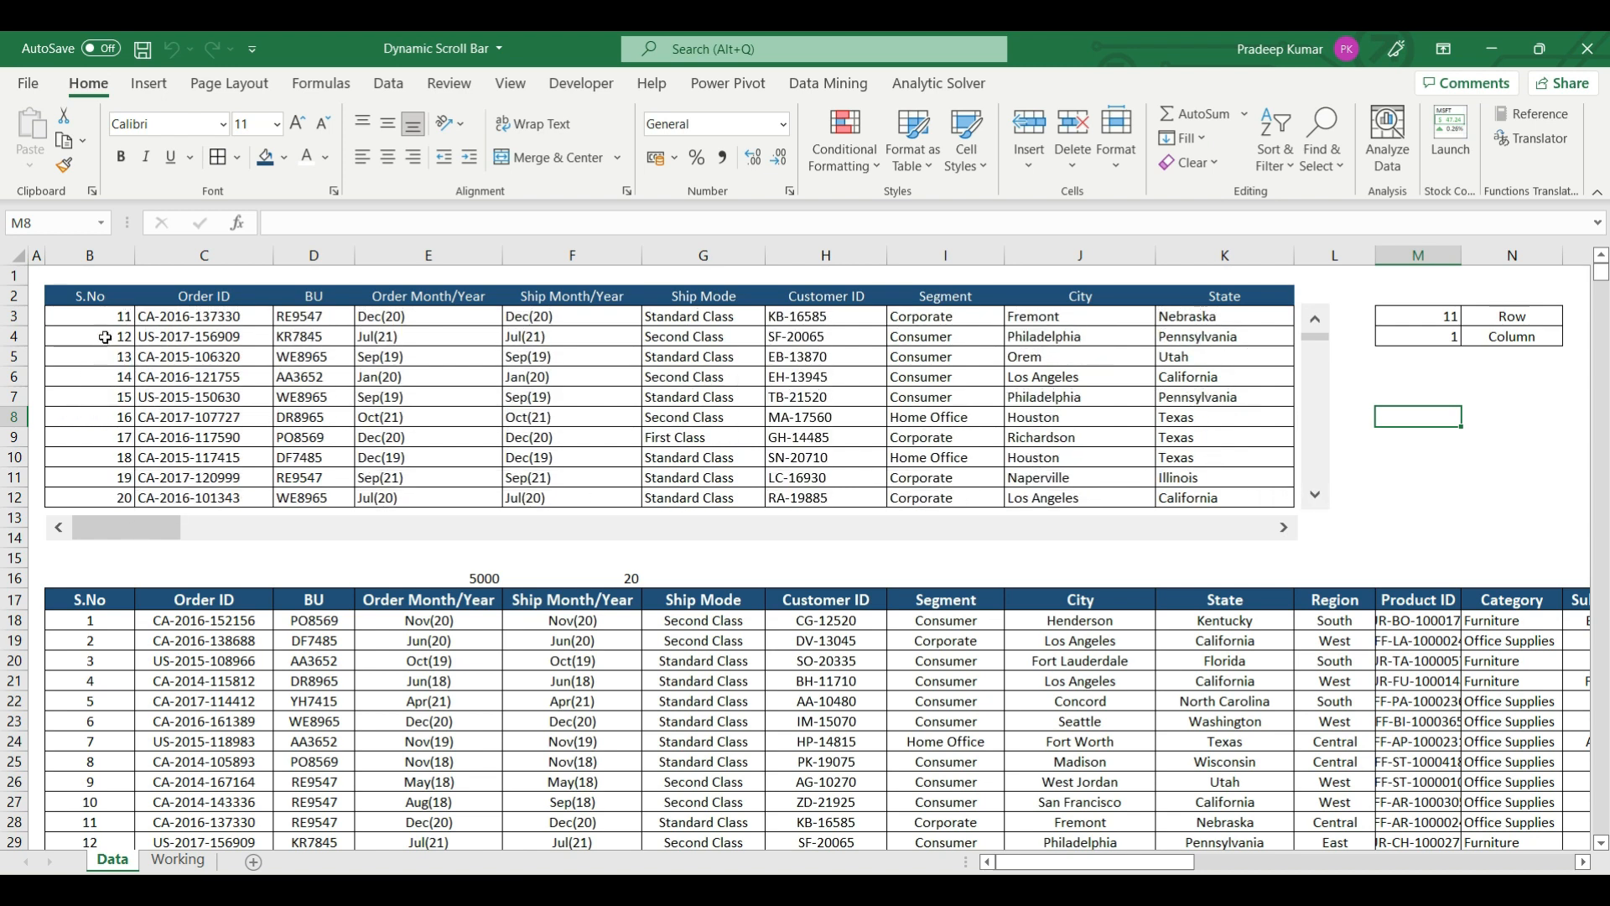